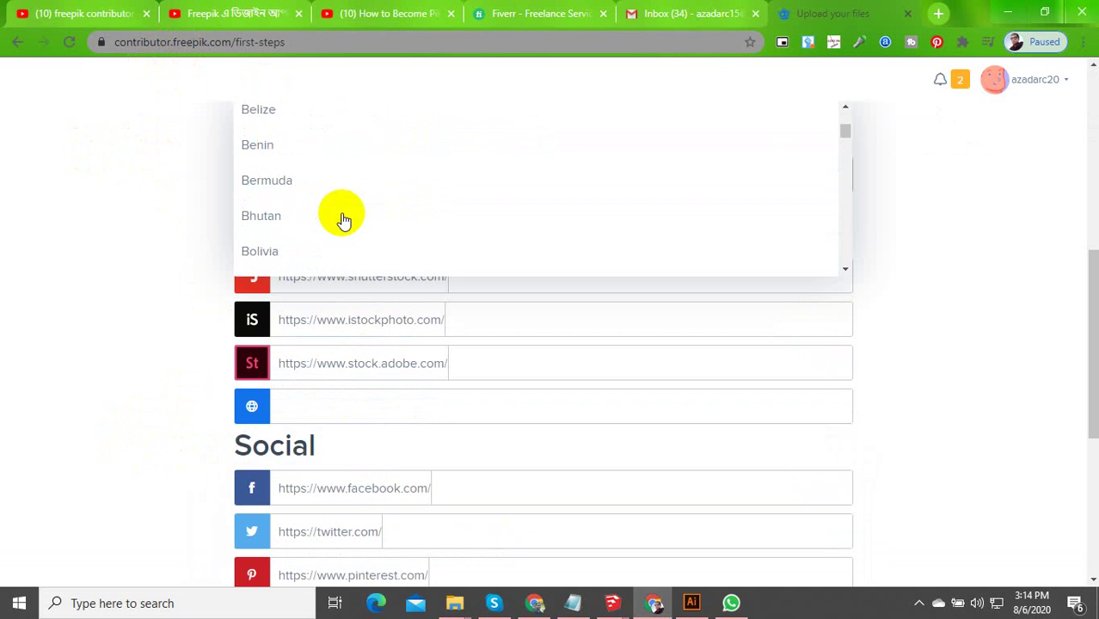
scroll(361, 219, down, 5)
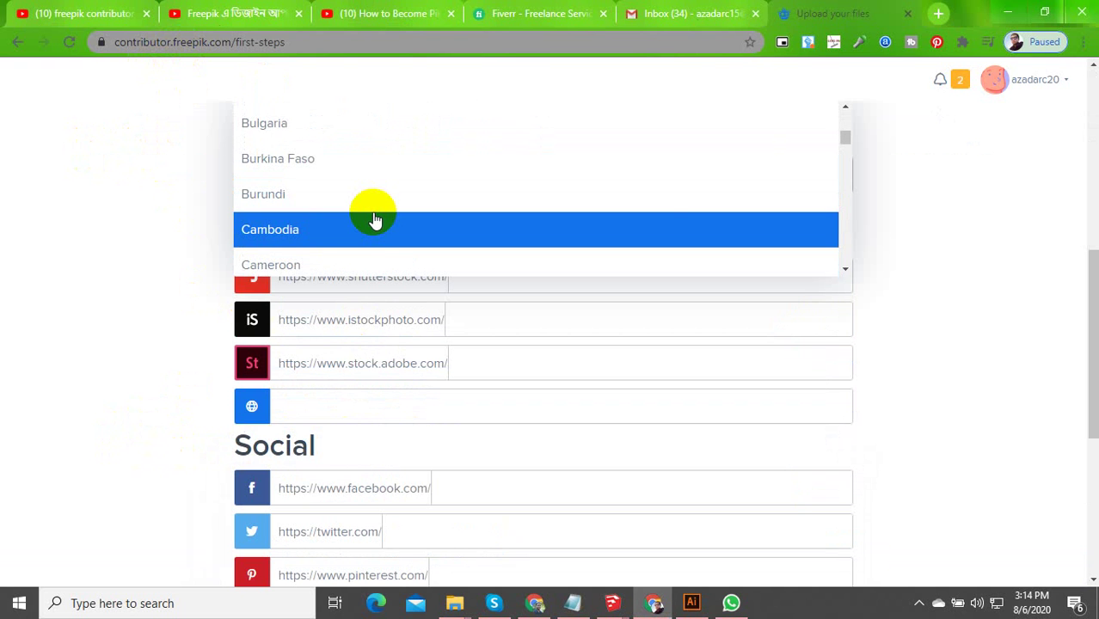
scroll(374, 220, up, 5)
click(116, 238)
scroll(361, 336, up, 4)
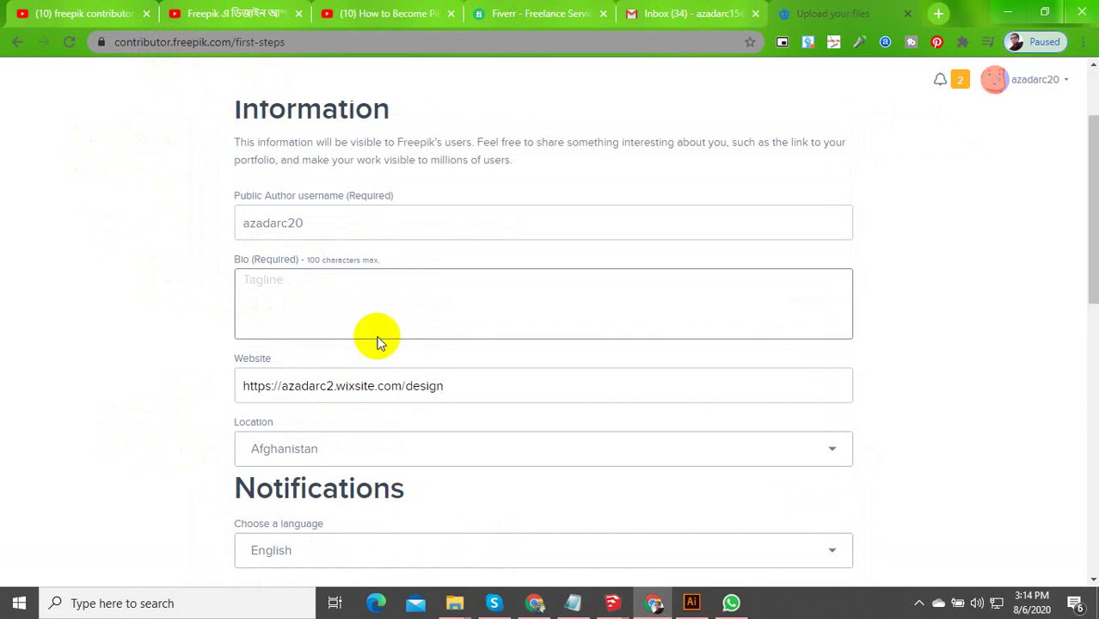
click(320, 450)
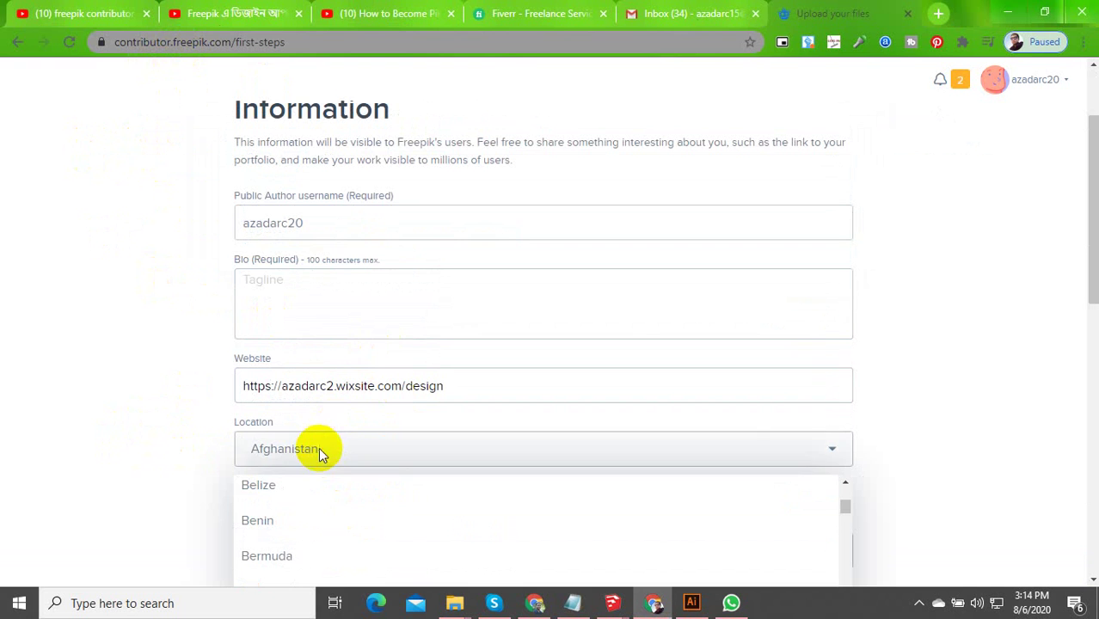
scroll(344, 503, down, 5)
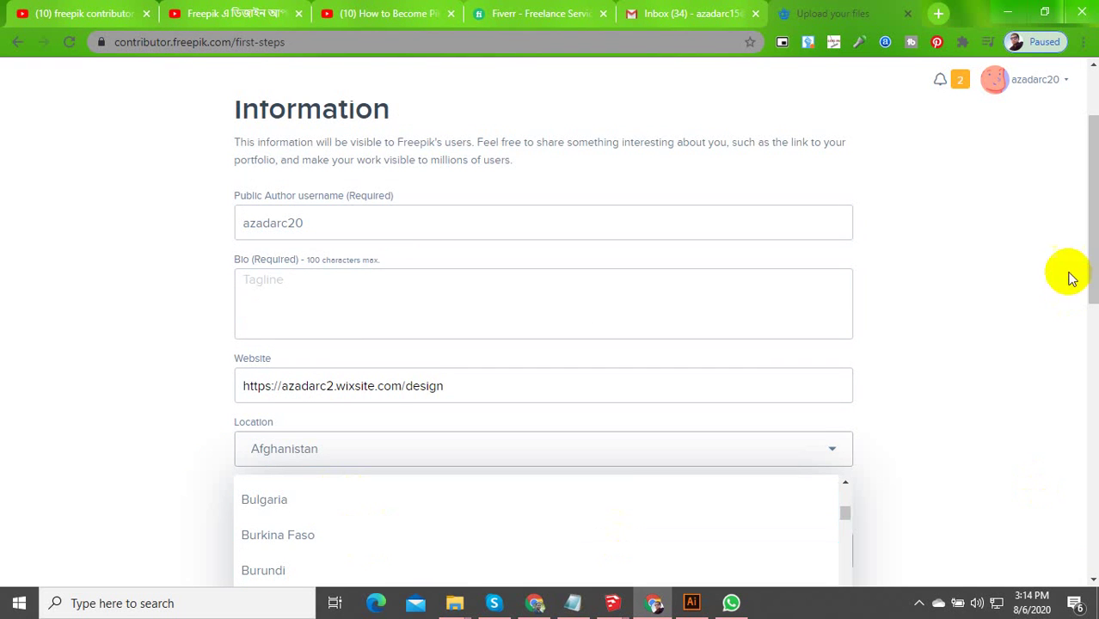
scroll(1075, 292, down, 2)
click(310, 277)
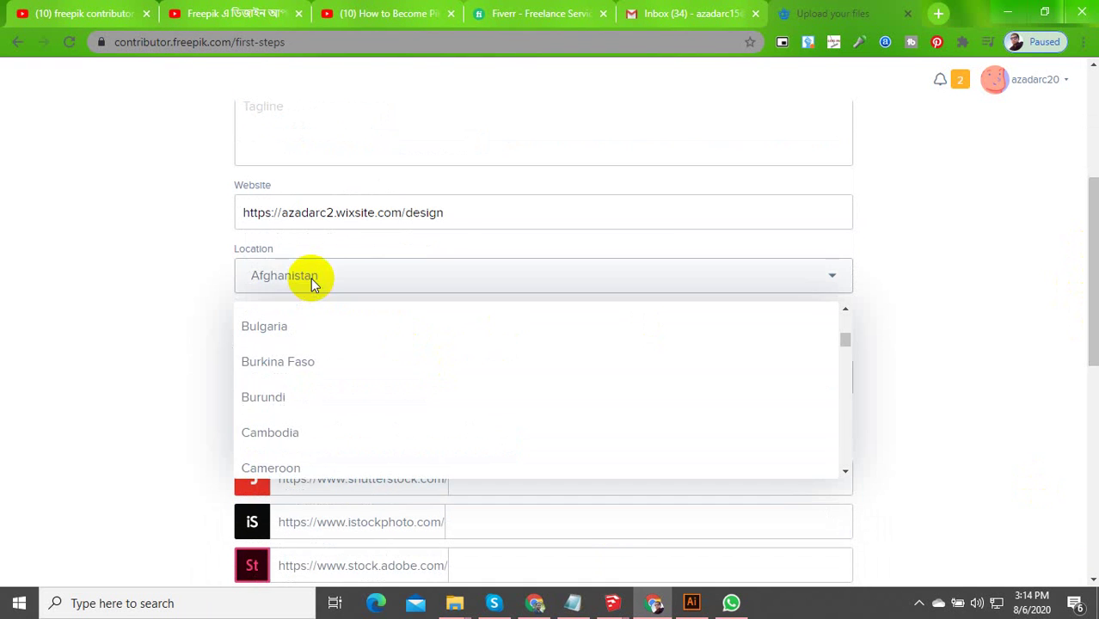
scroll(321, 434, up, 6)
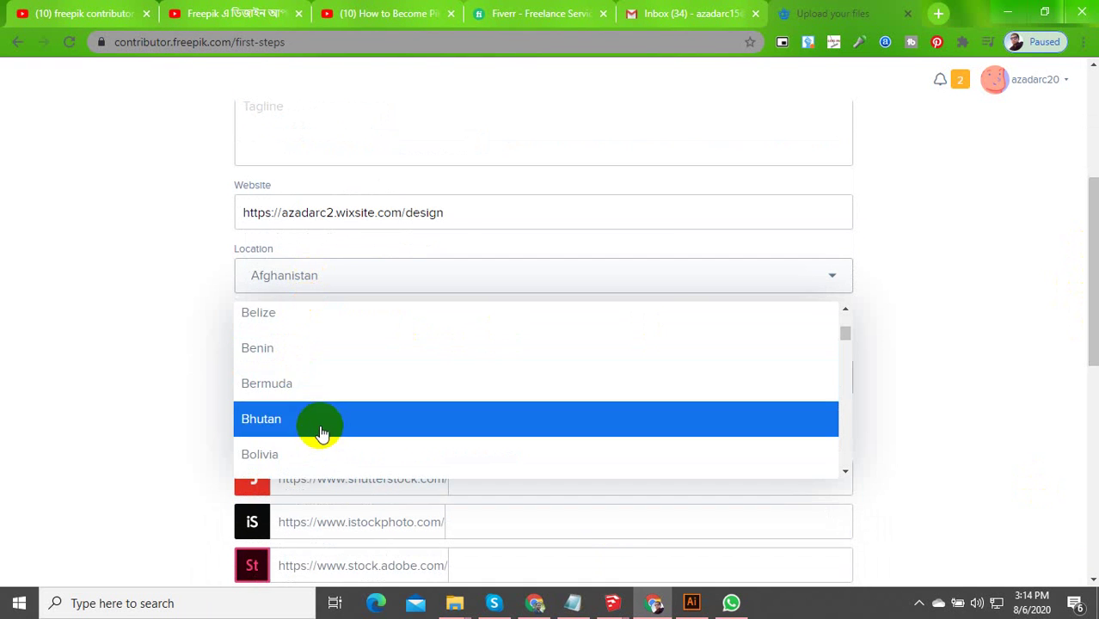
scroll(320, 430, down, 3)
scroll(320, 427, down, 3)
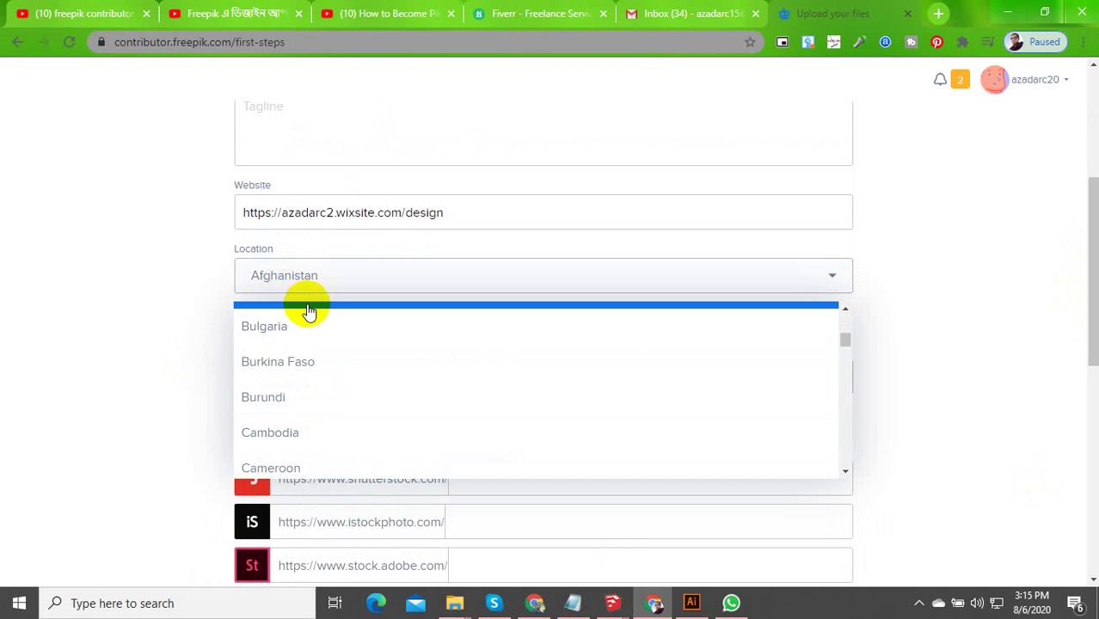
click(214, 336)
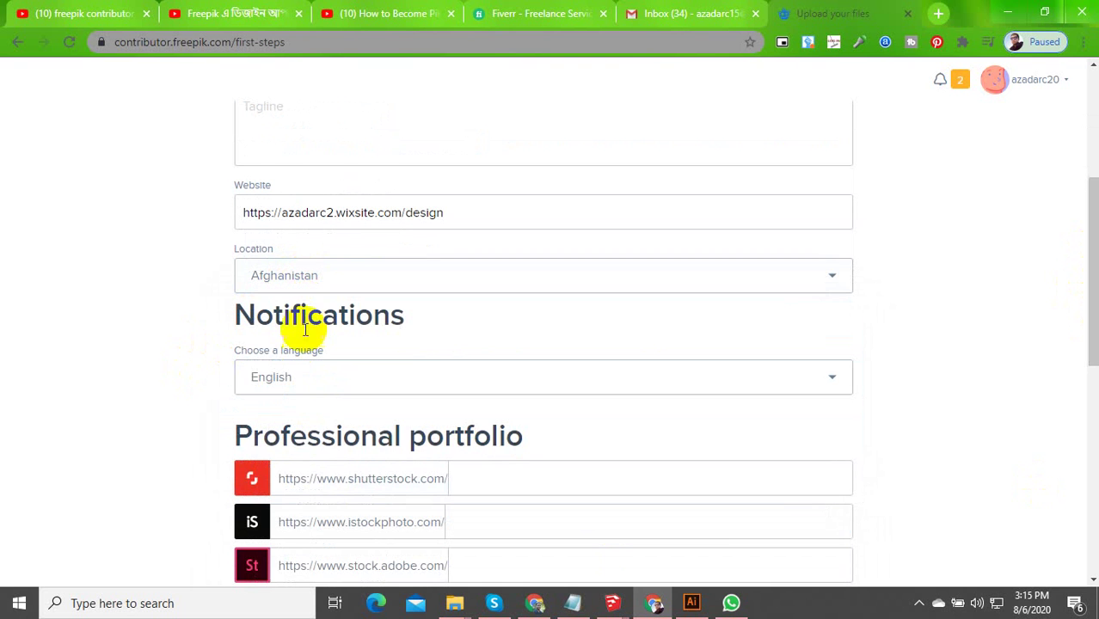
Set the profile's location to Bangladesh
click(325, 288)
scroll(350, 391, up, 5)
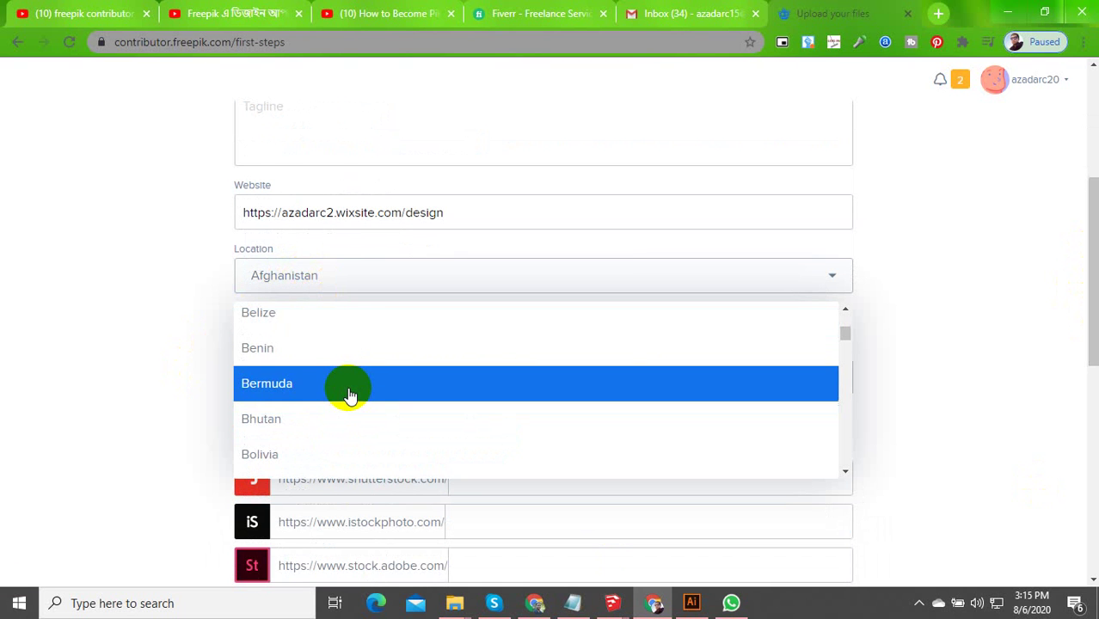
scroll(340, 400, up, 5)
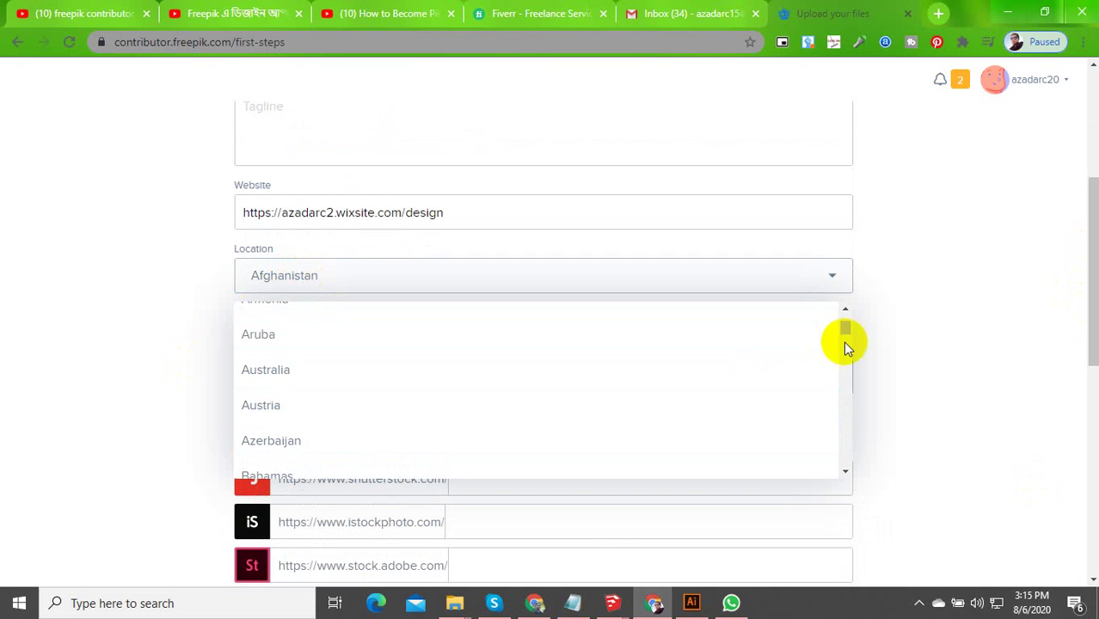
drag(847, 331, 846, 325)
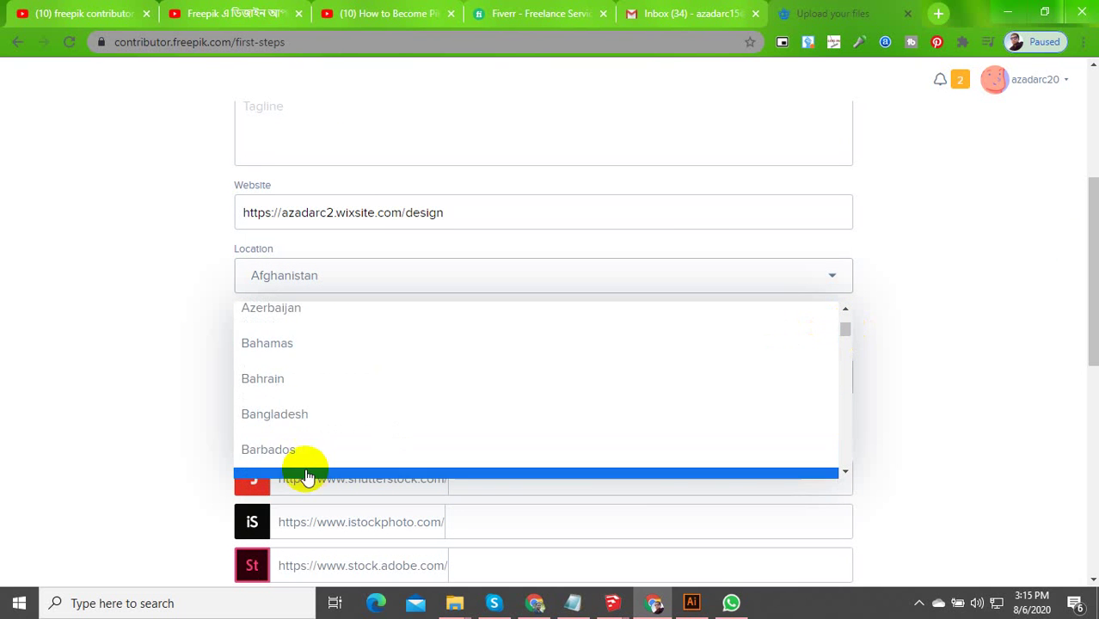
click(297, 426)
scroll(369, 414, down, 5)
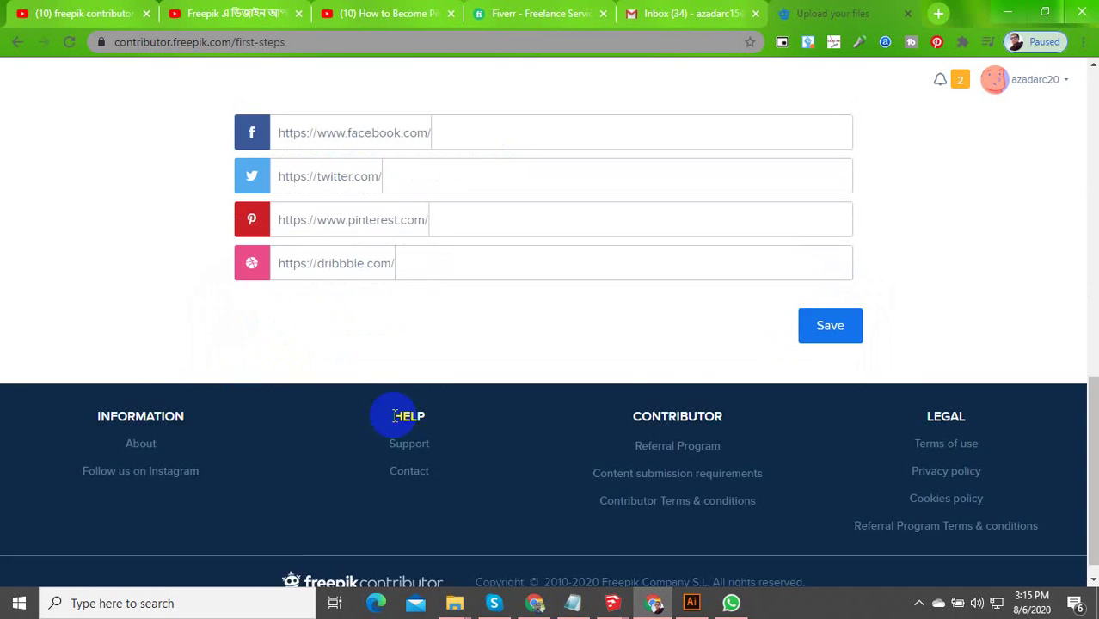
scroll(370, 206, up, 4)
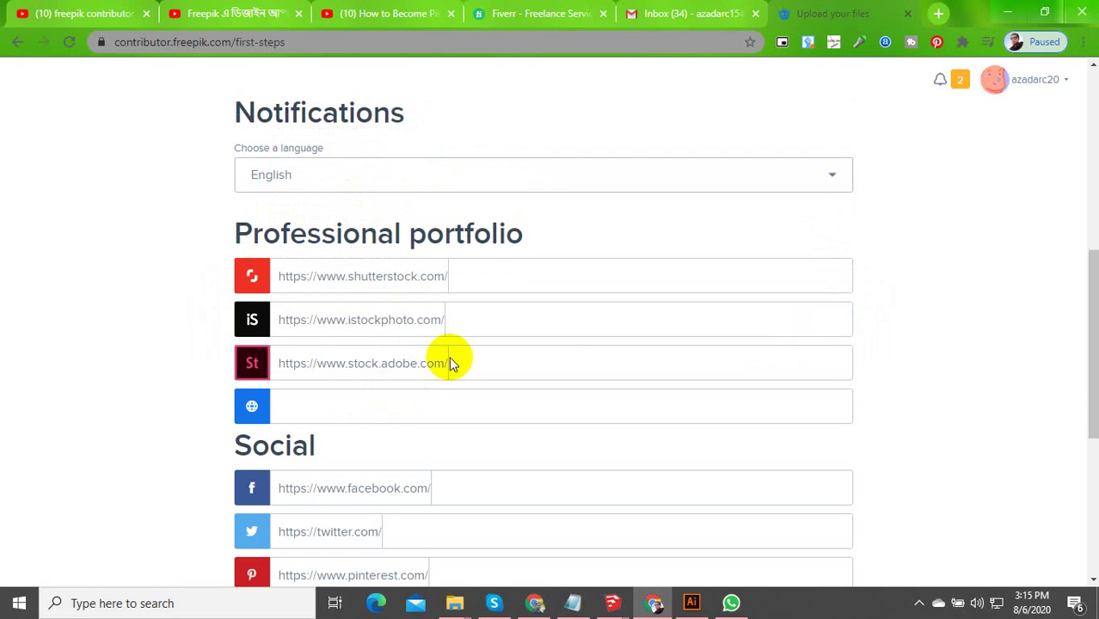
click(472, 281)
click(525, 314)
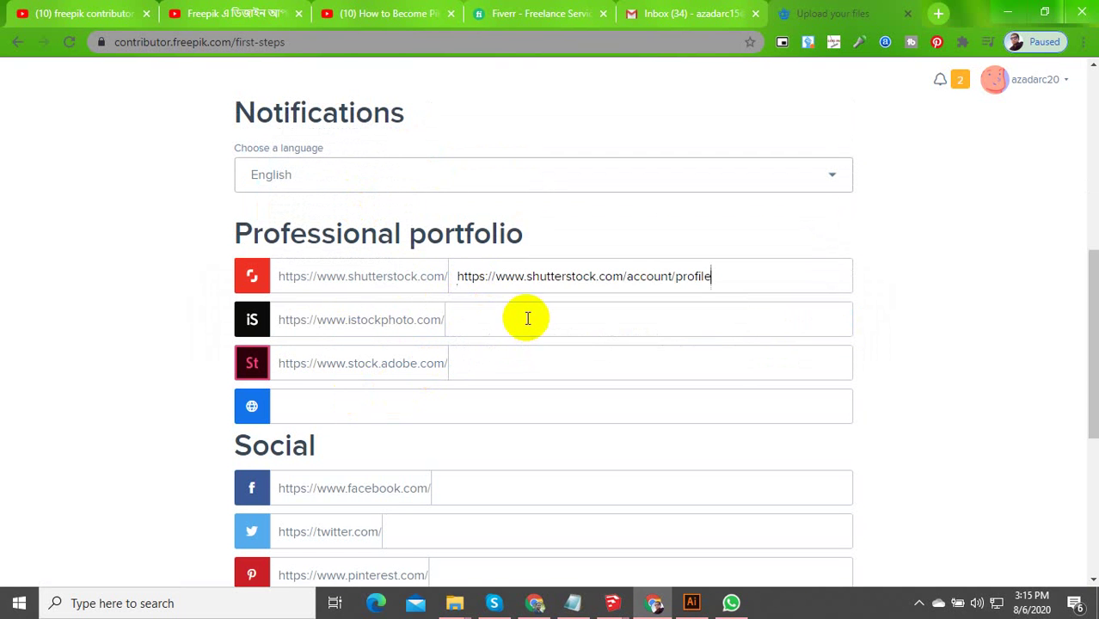
click(509, 325)
click(462, 420)
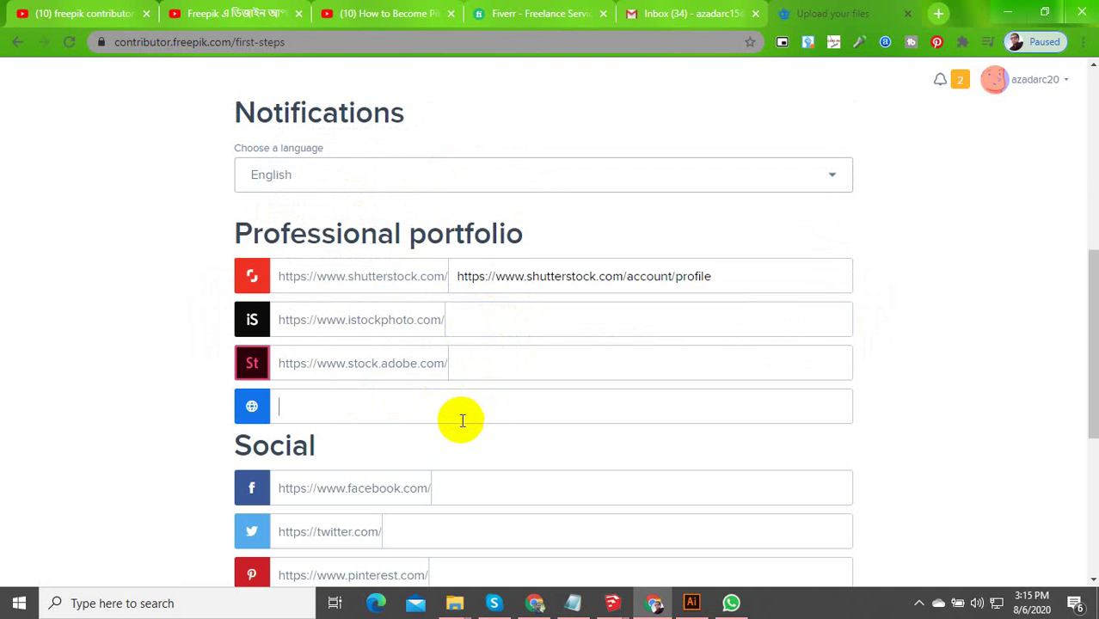
Fill in the Facebook, Twitter, Pinterest and Dribbble profile links in the Social section and save the profile information
click(466, 488)
click(497, 523)
scroll(266, 488, down, 5)
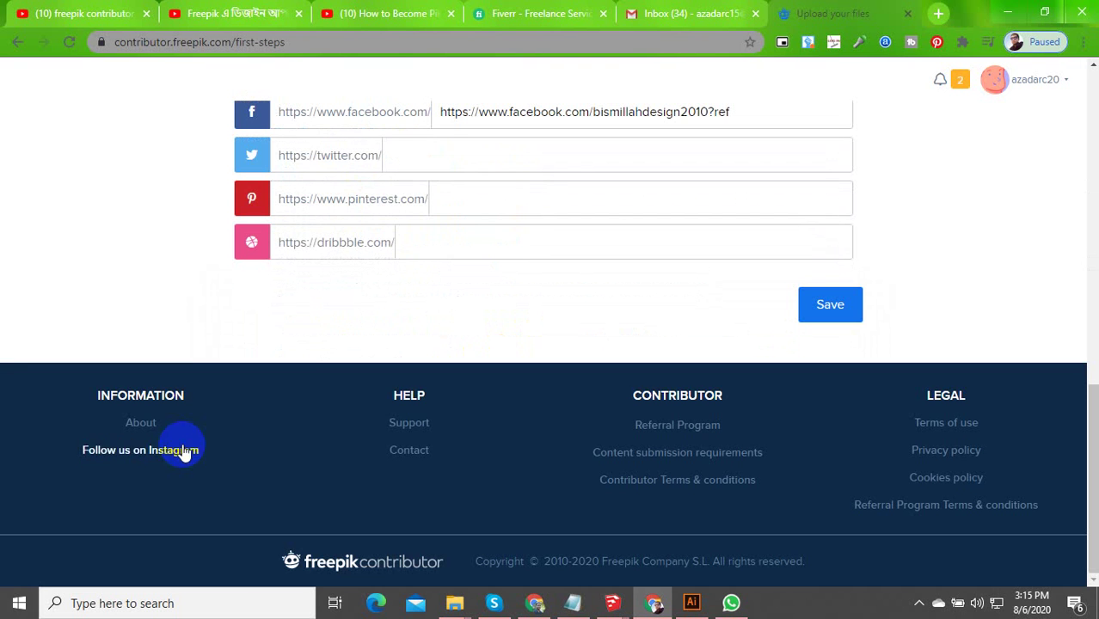
click(483, 158)
click(482, 193)
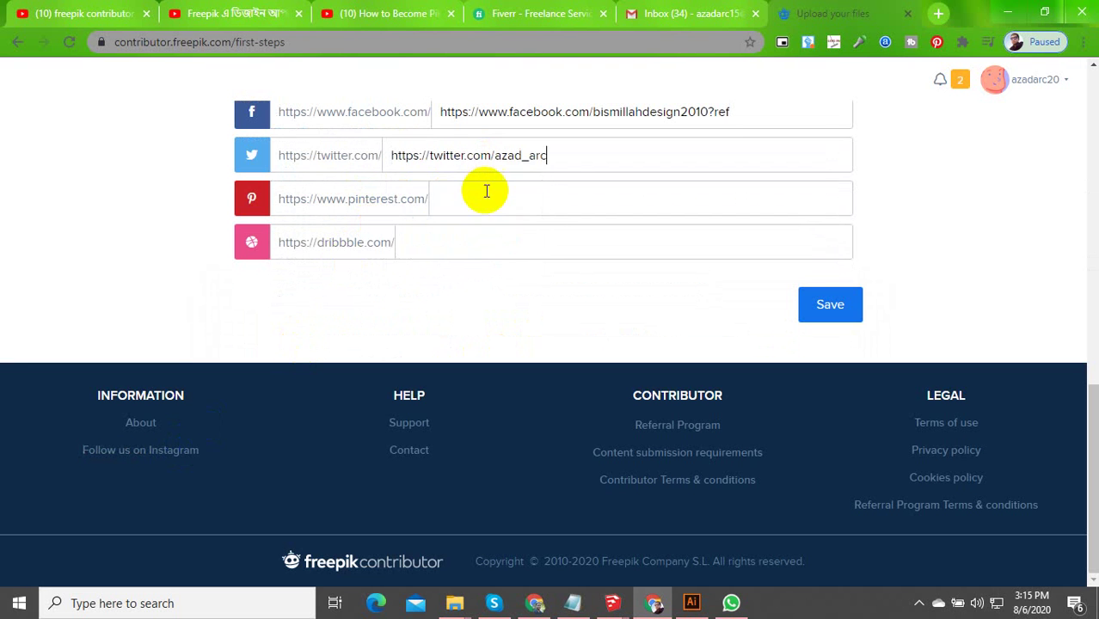
click(493, 203)
click(504, 247)
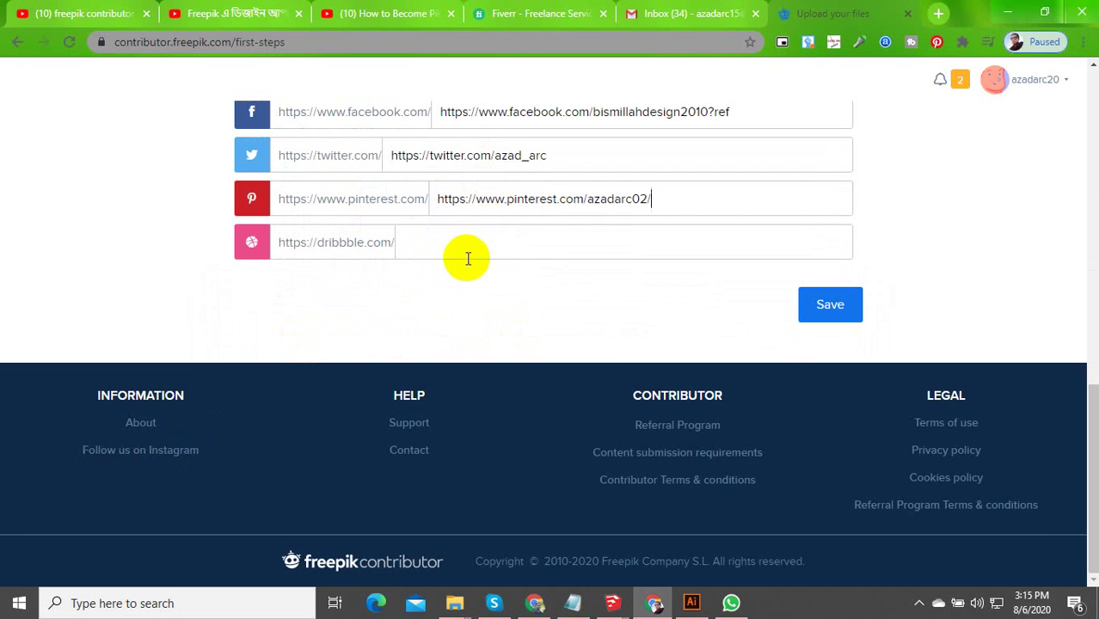
click(466, 249)
click(459, 286)
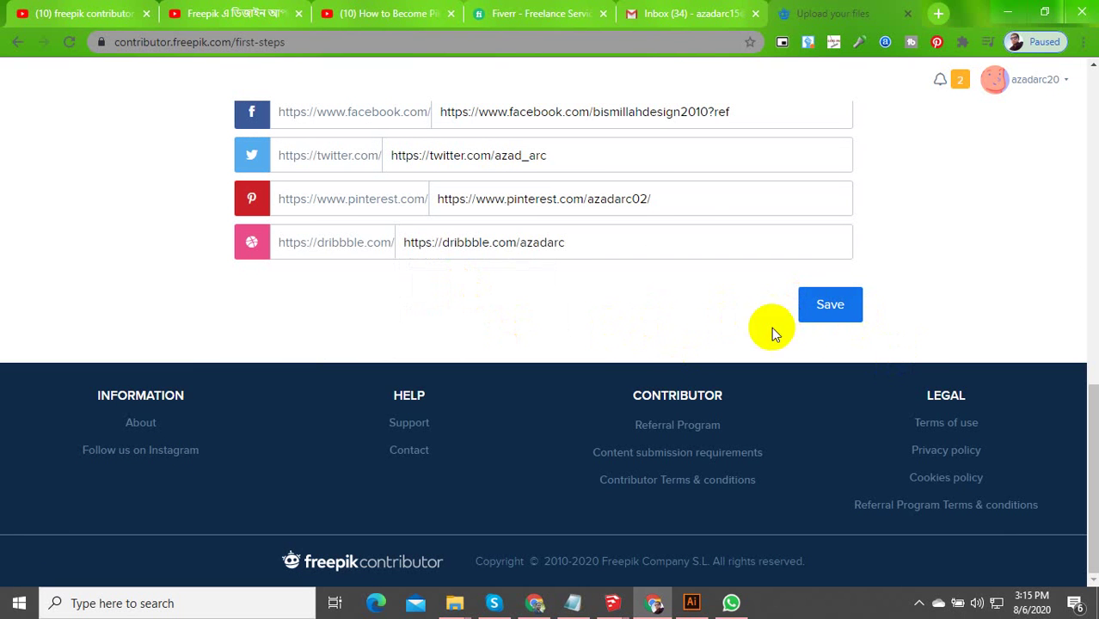
click(842, 318)
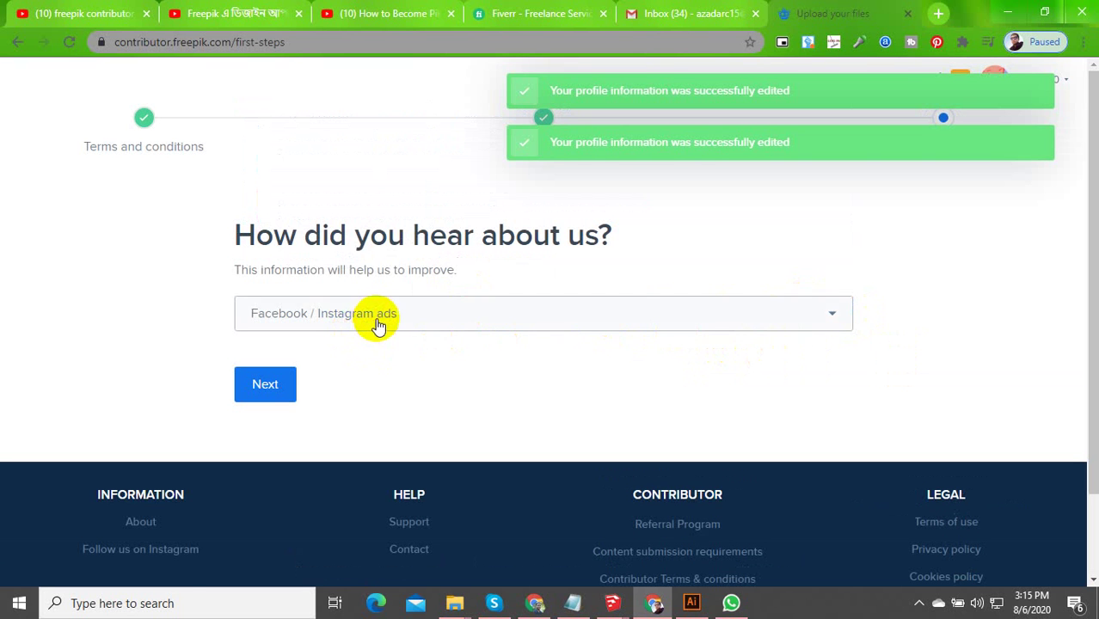
Submit Facebook / Instagram ads as the referral source and proceed to the contributor dashboard, dismissing the handbook reminder
click(284, 378)
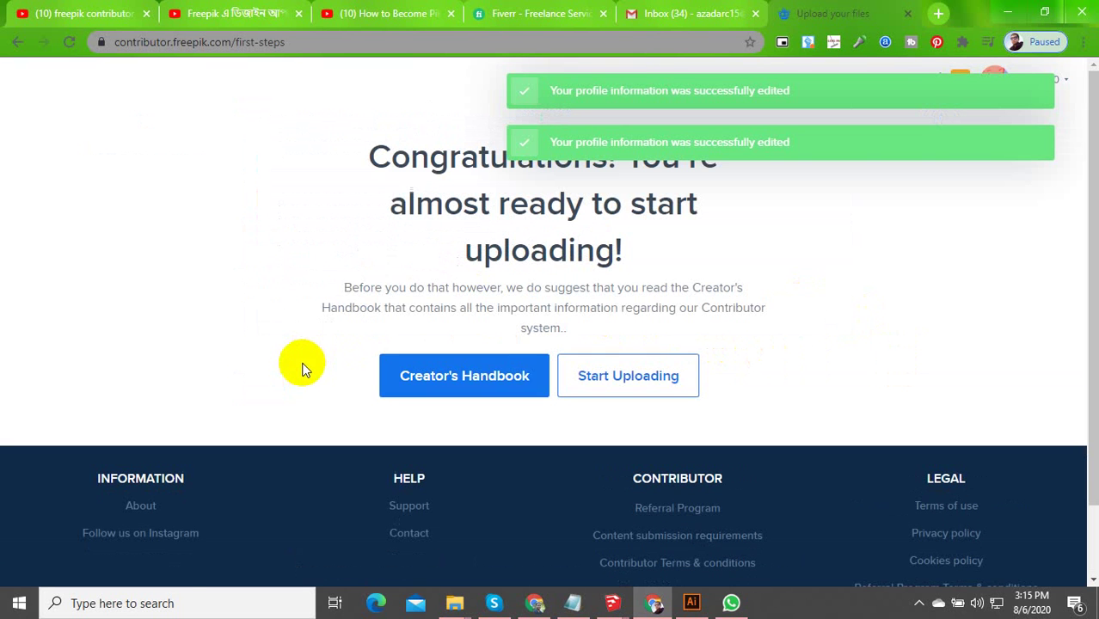
click(656, 376)
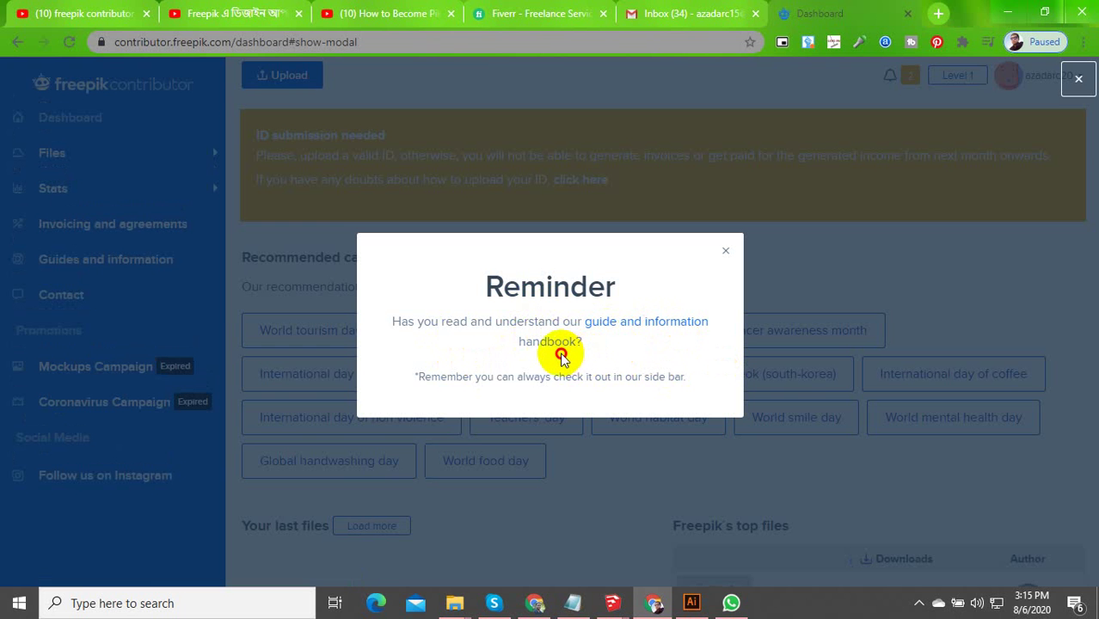
click(725, 250)
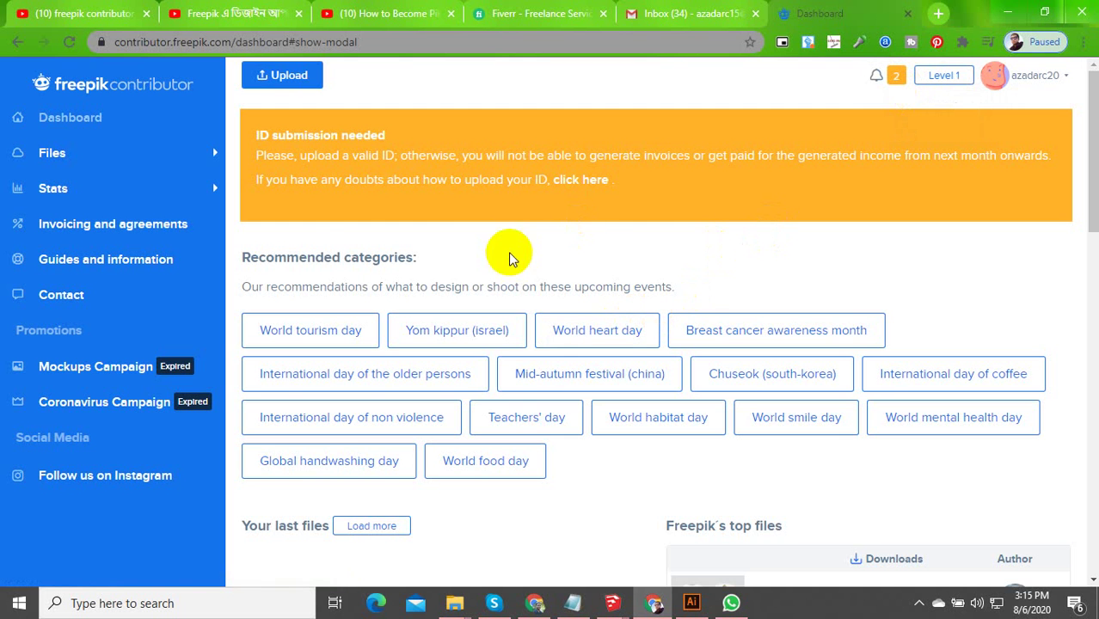
Start the initial contributor test on the web upload page and review the file requirements for vectors, PSD and photos
scroll(478, 356, down, 4)
scroll(540, 397, up, 4)
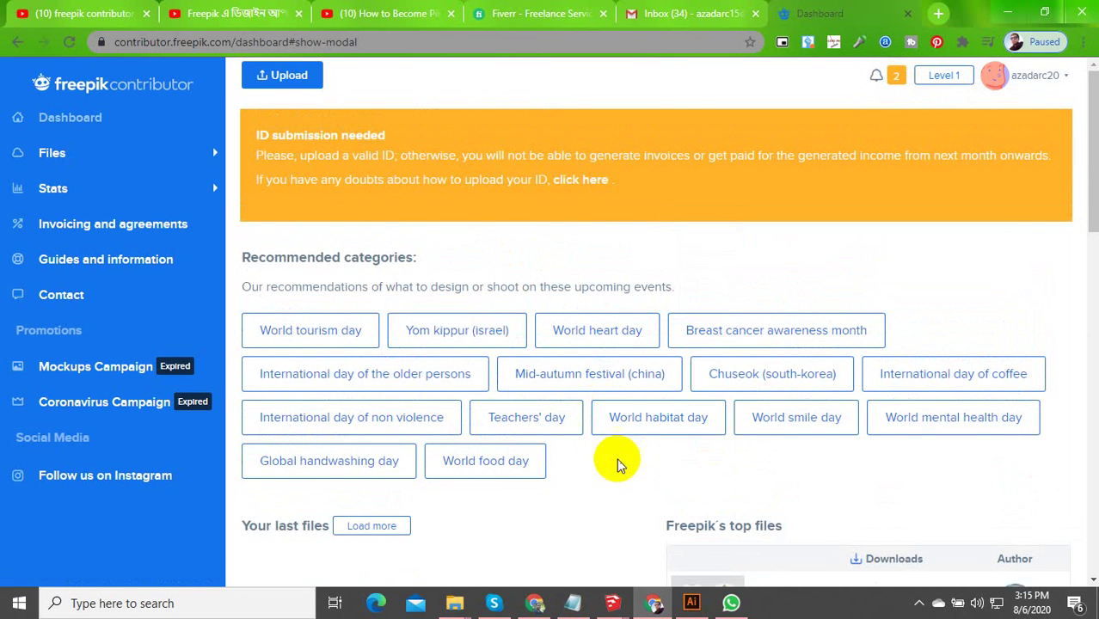
scroll(413, 387, down, 10)
scroll(437, 378, up, 10)
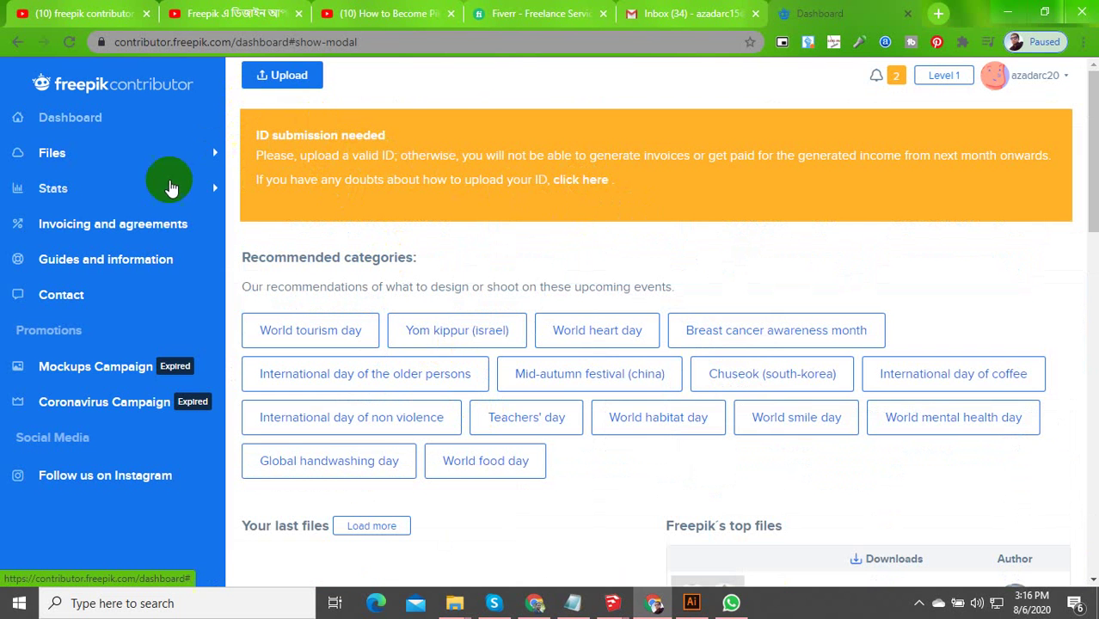
click(79, 154)
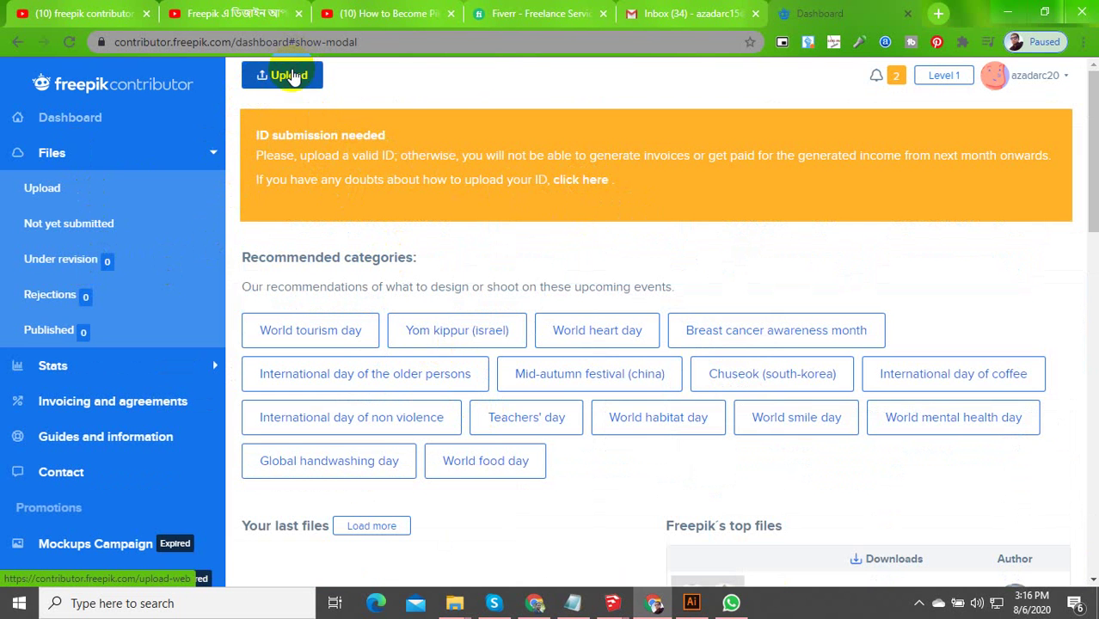
click(292, 76)
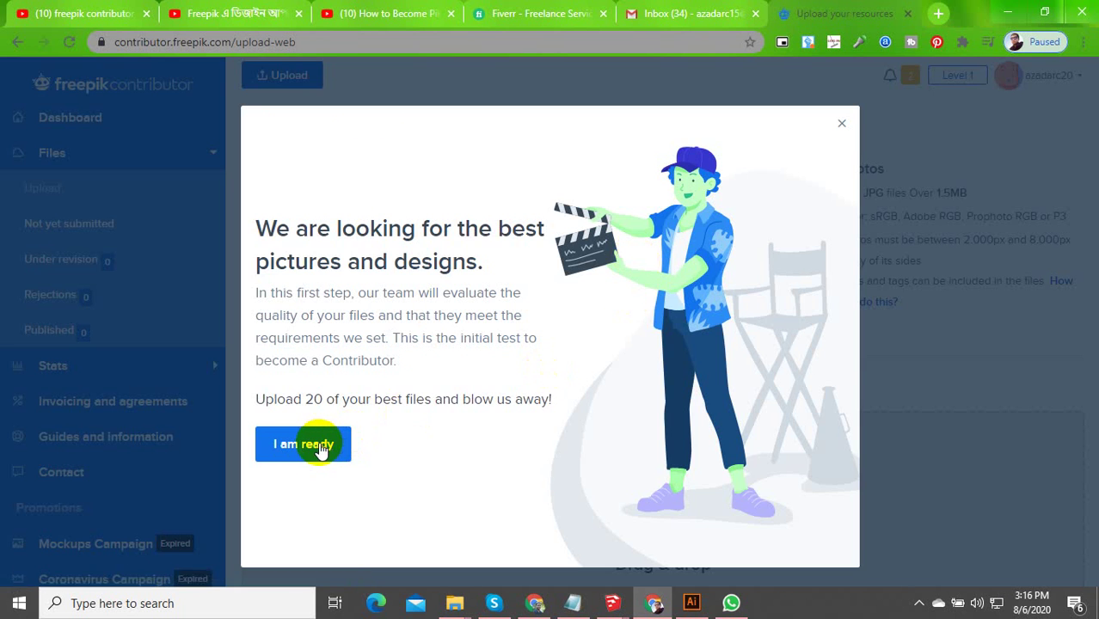
click(318, 448)
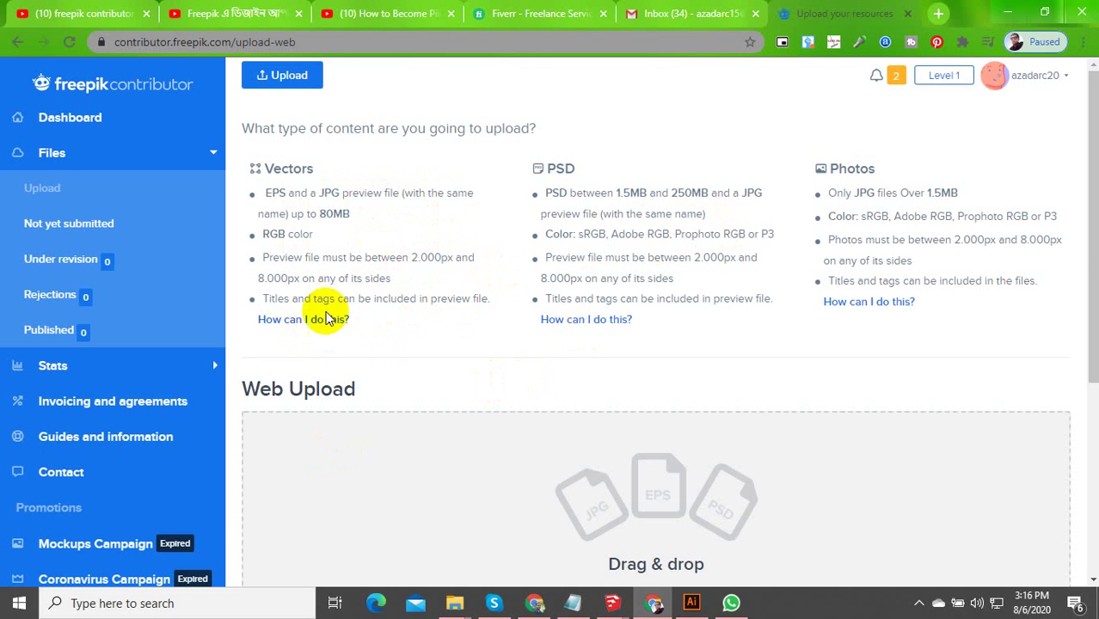
scroll(318, 355, down, 5)
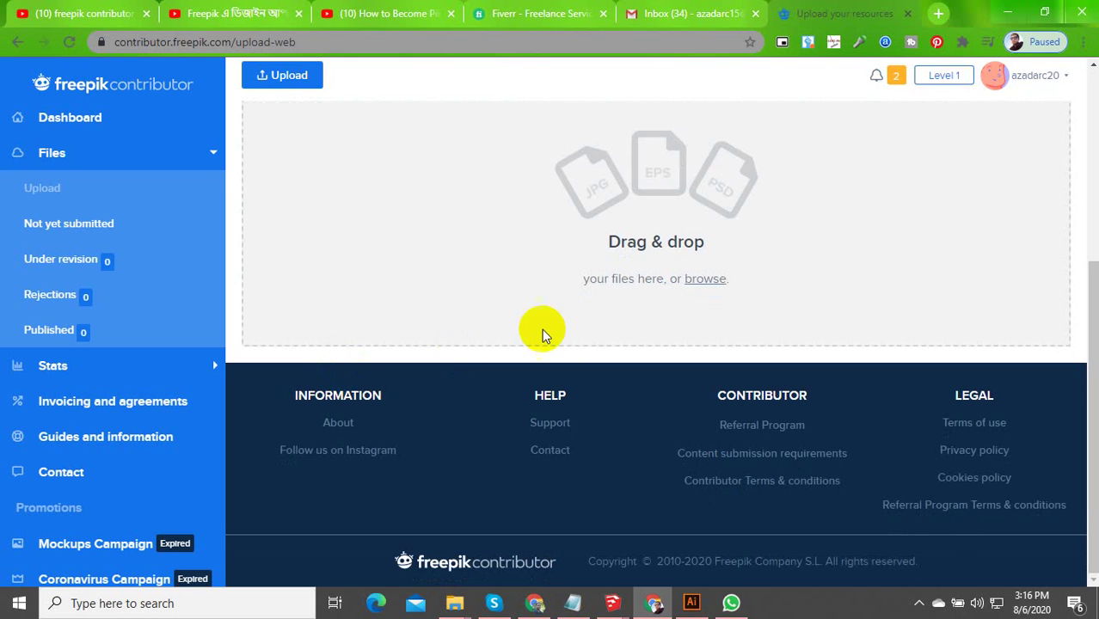
scroll(527, 351, up, 4)
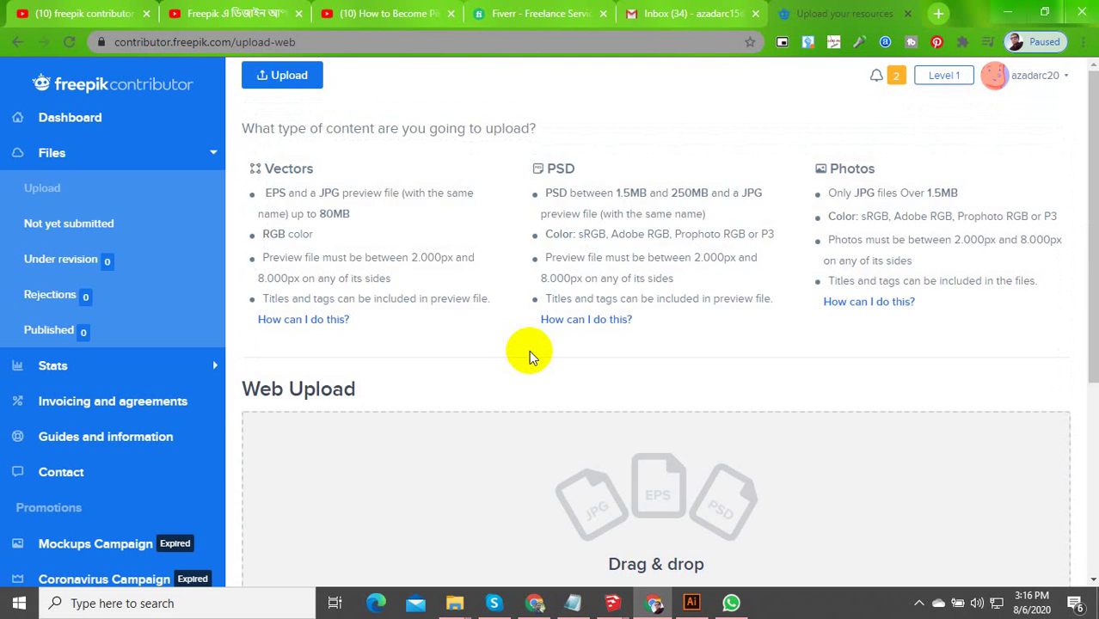
scroll(527, 350, down, 4)
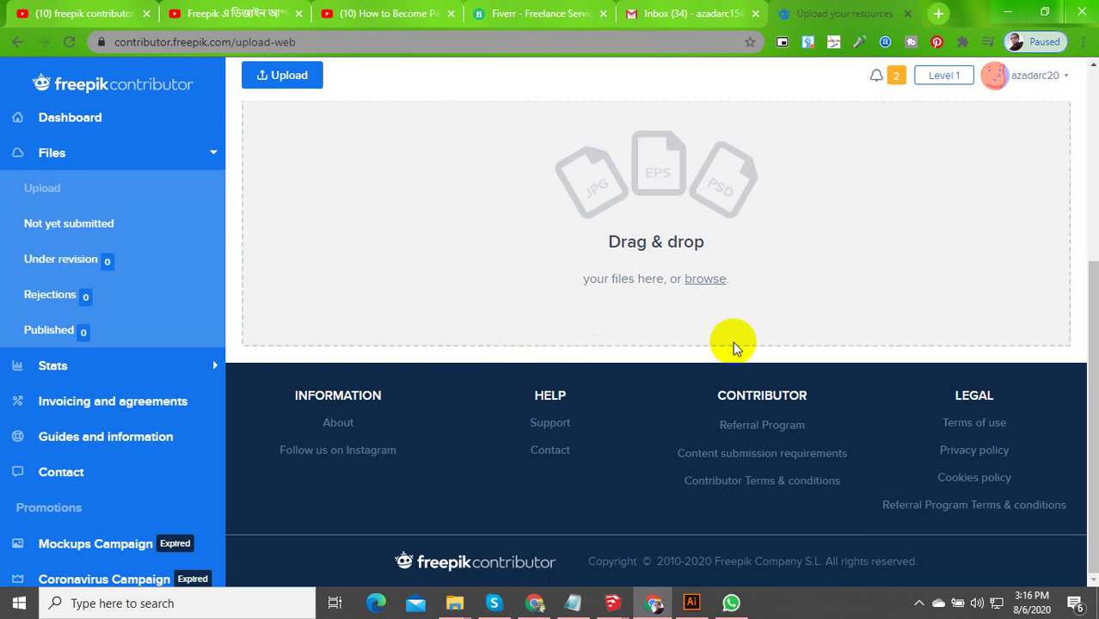
Switch to Illustrator and examine the artboard size of the Low Farm Logo 14.eps design using the Artboard tool
click(691, 601)
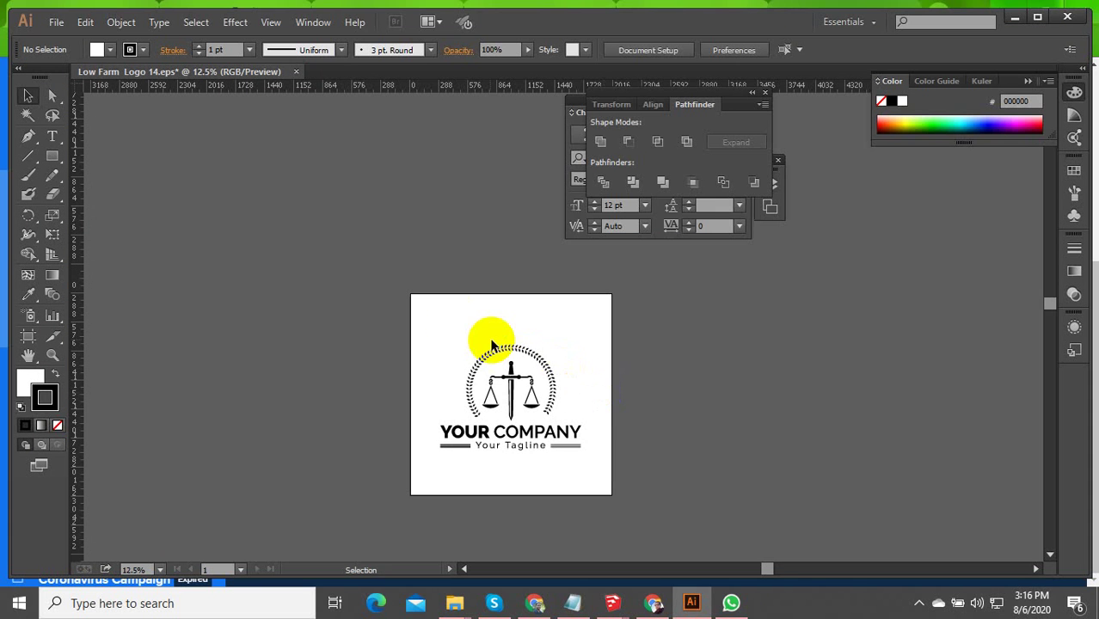
click(1037, 16)
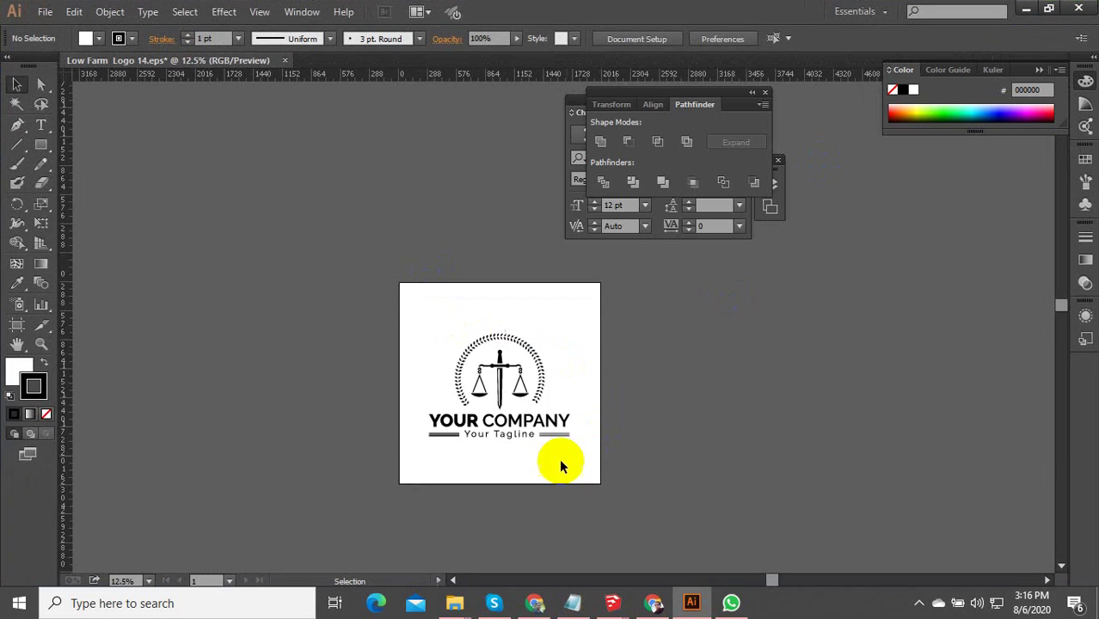
scroll(559, 459, up, 3)
scroll(527, 475, down, 1)
key(ctrl+a)
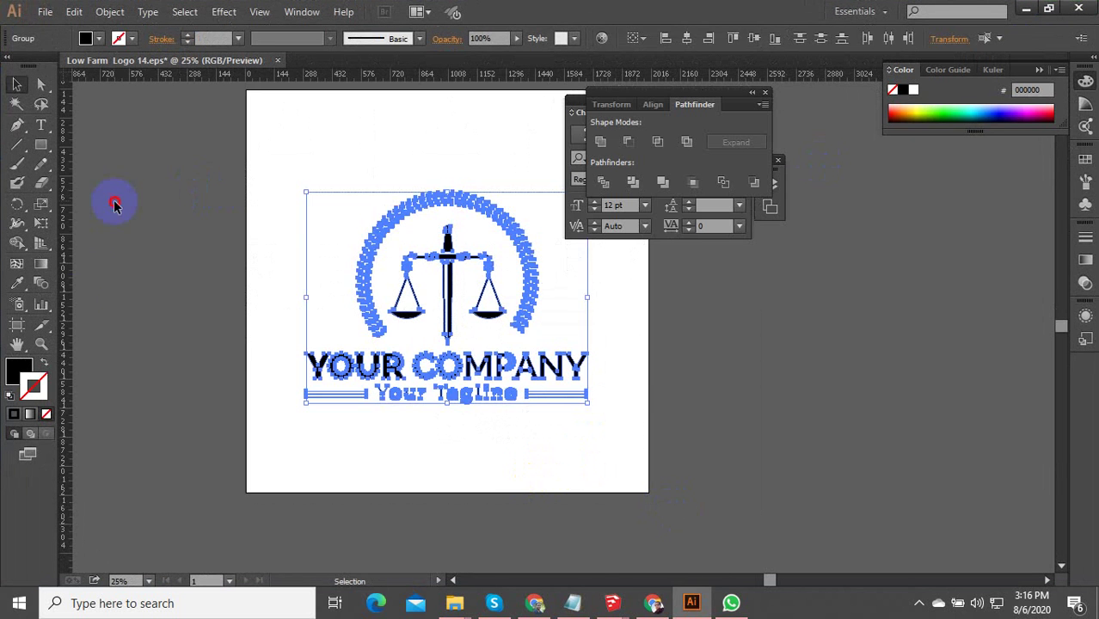
click(115, 201)
click(16, 324)
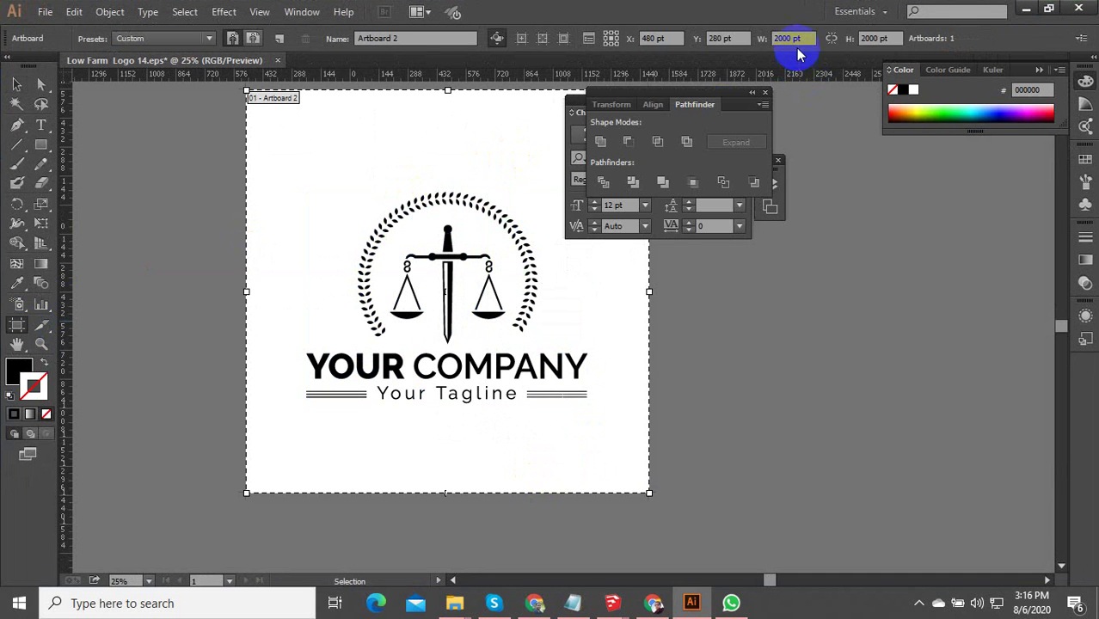
Create a new Letter-size document in RGB color mode with High (300 ppi) raster effects, and close it again
click(863, 36)
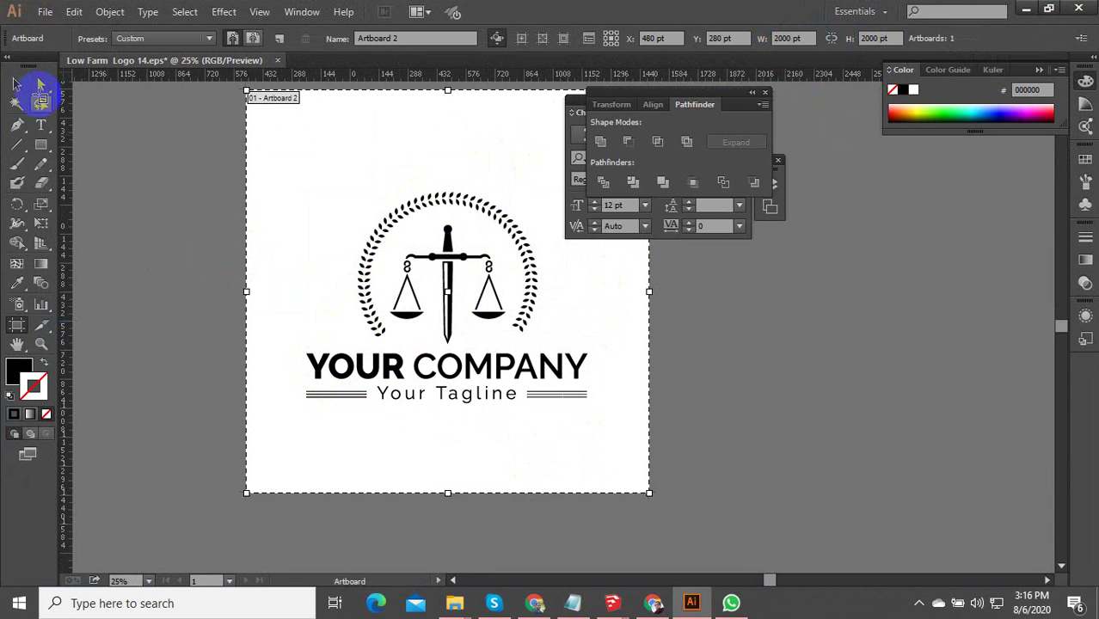
click(260, 85)
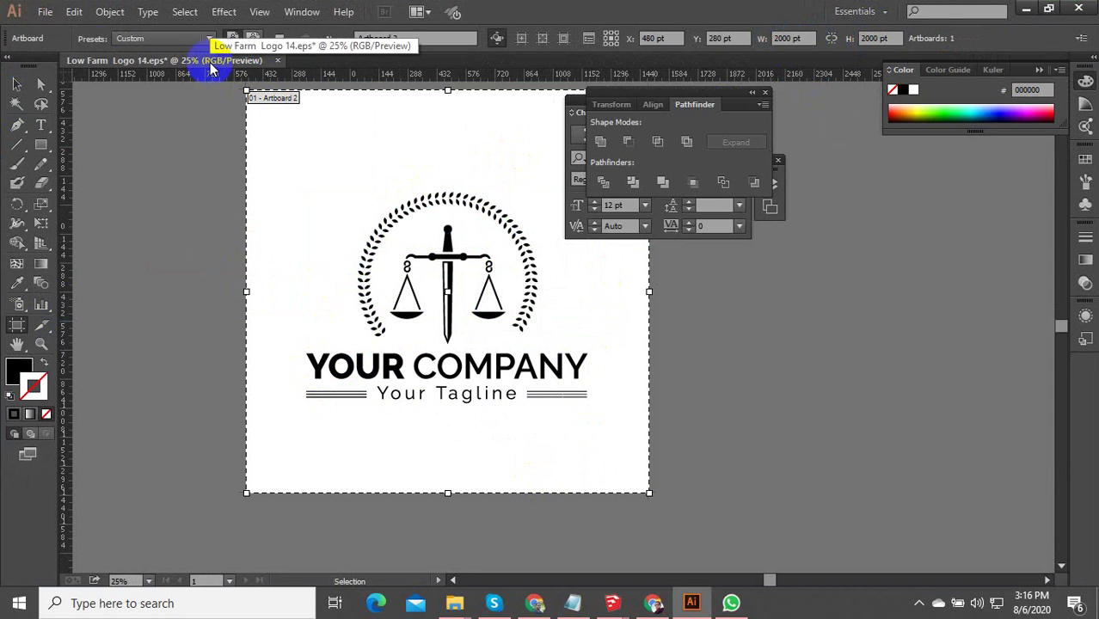
click(44, 11)
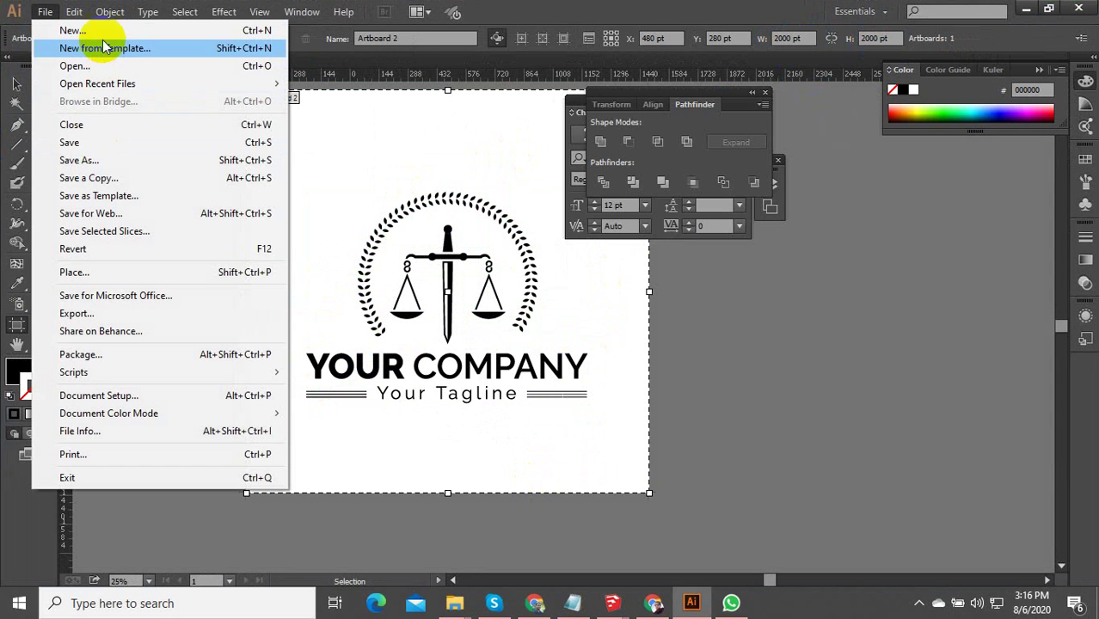
click(72, 30)
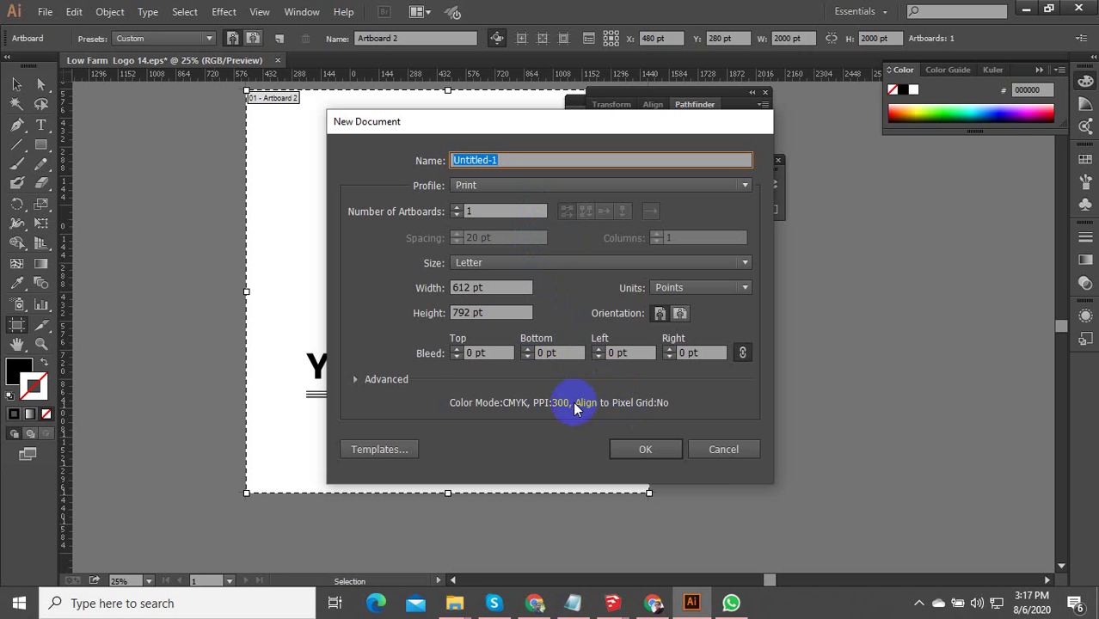
click(361, 380)
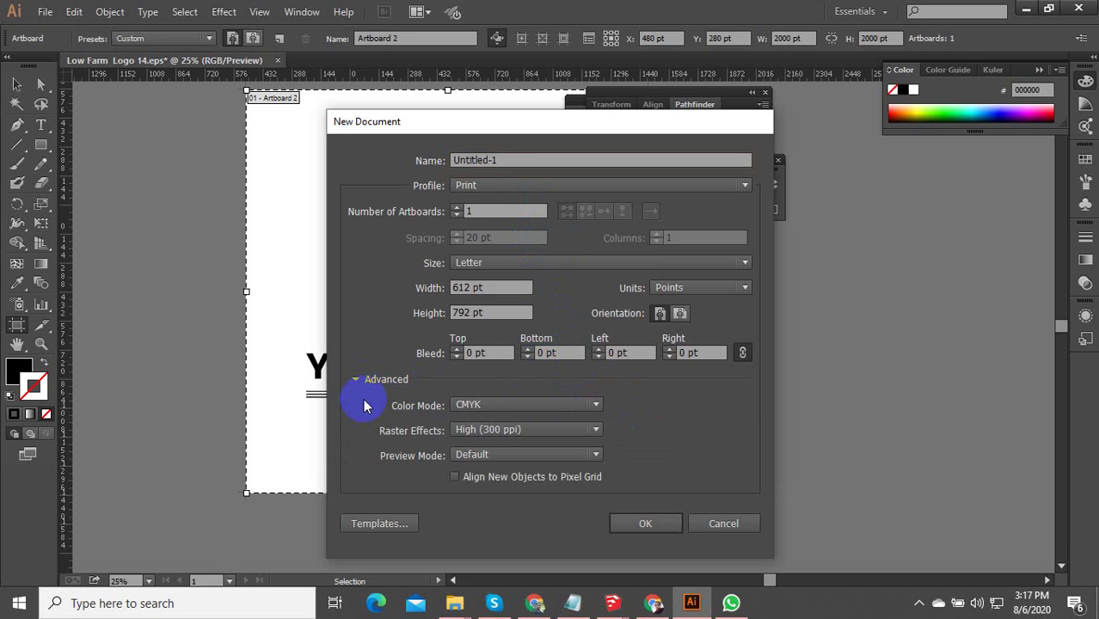
click(497, 406)
click(488, 424)
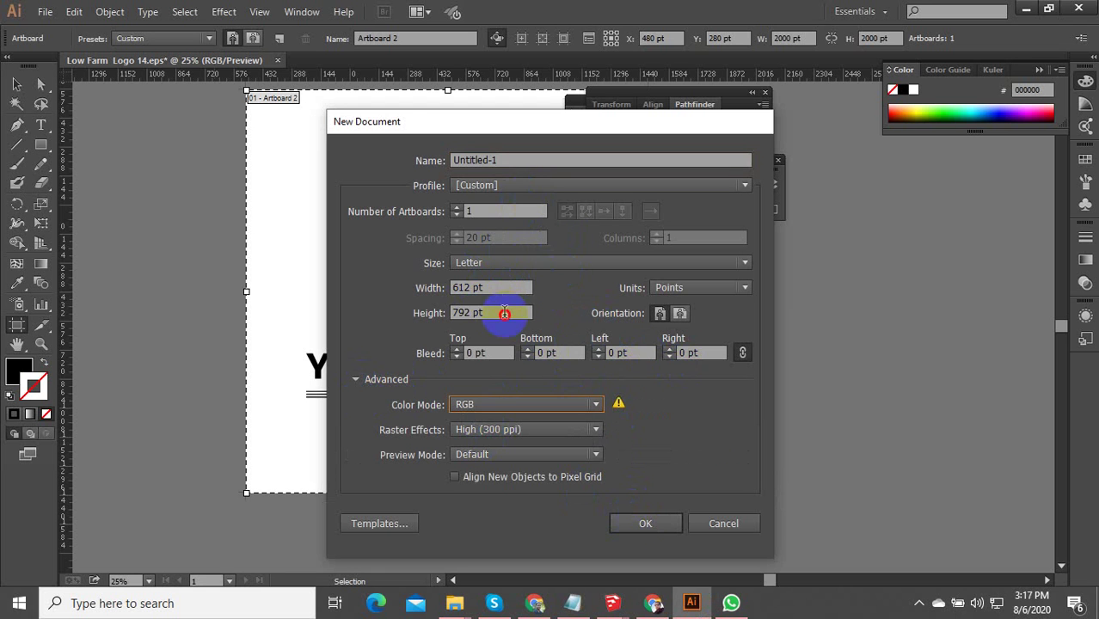
click(491, 262)
click(743, 459)
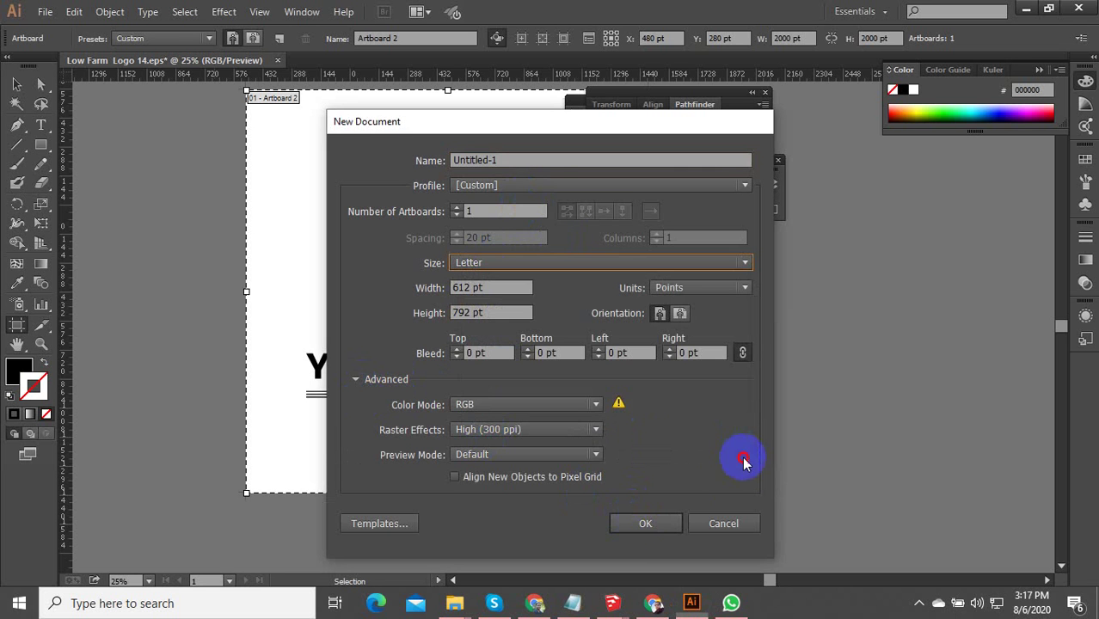
click(645, 527)
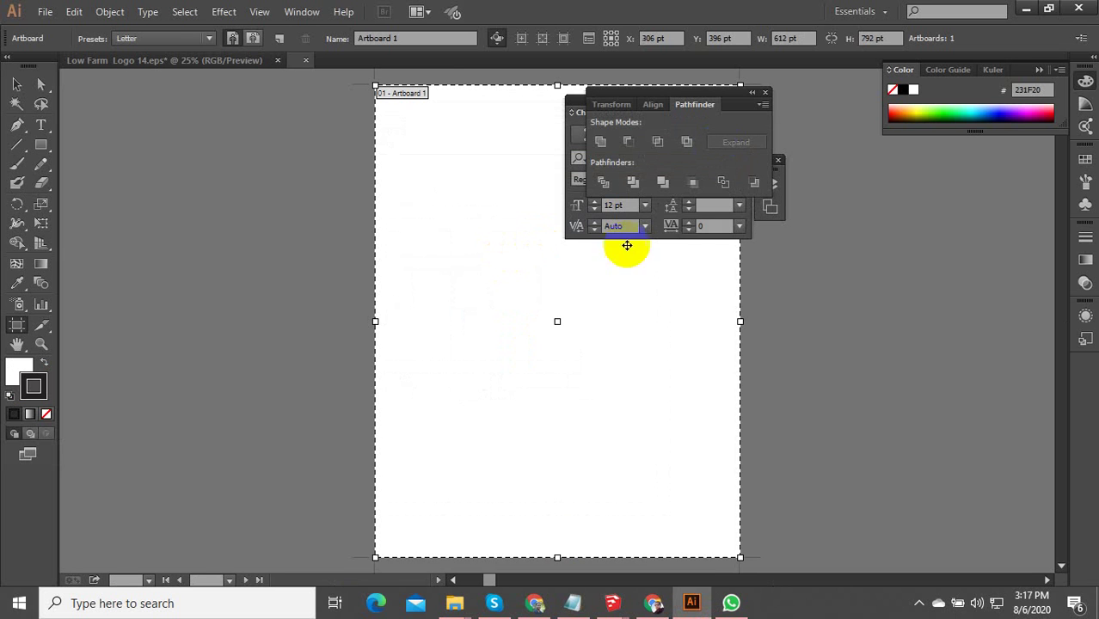
click(446, 61)
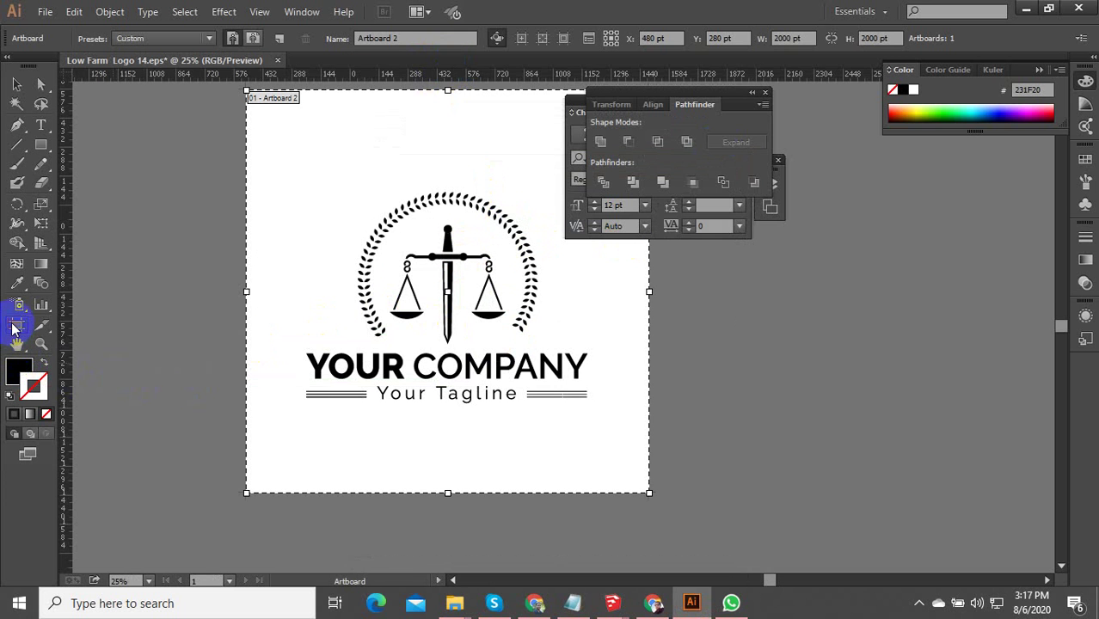
click(804, 38)
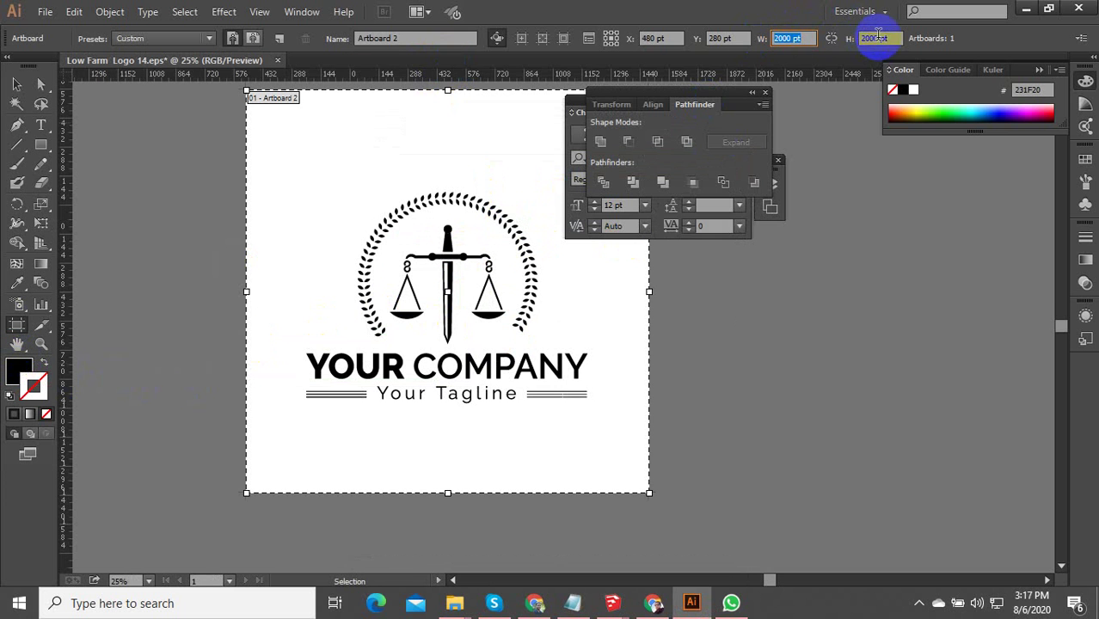
drag(887, 297, 926, 310)
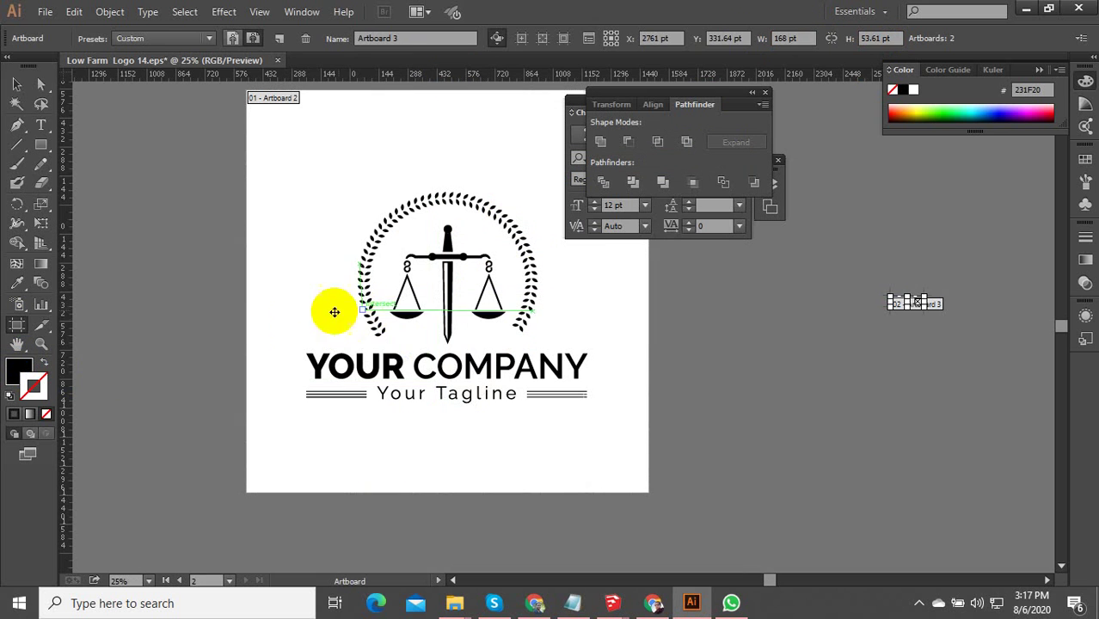
key(Escape)
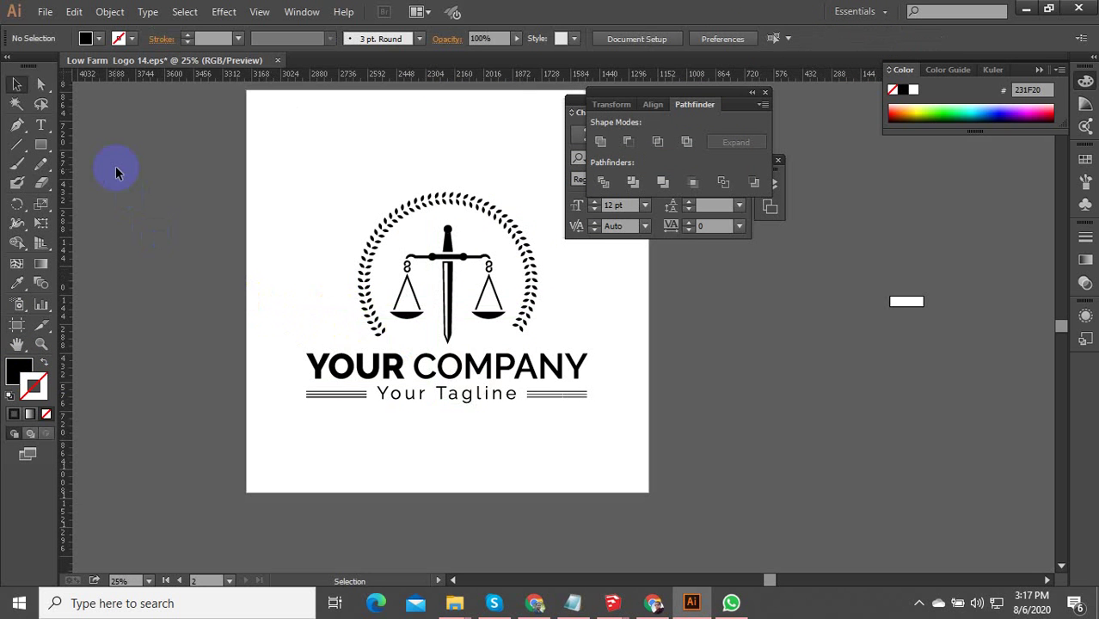
click(40, 84)
key(ctrl+z)
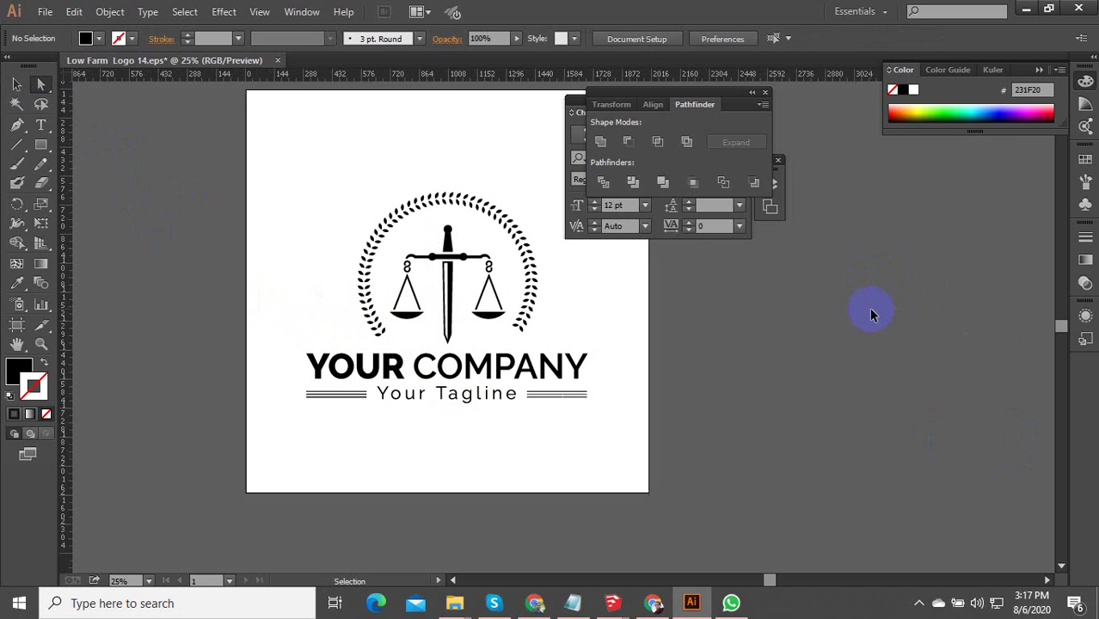
Select the whole logo and examine its placement on the artboard and the surrounding canvas
drag(645, 451, 253, 234)
scroll(587, 343, down, 5)
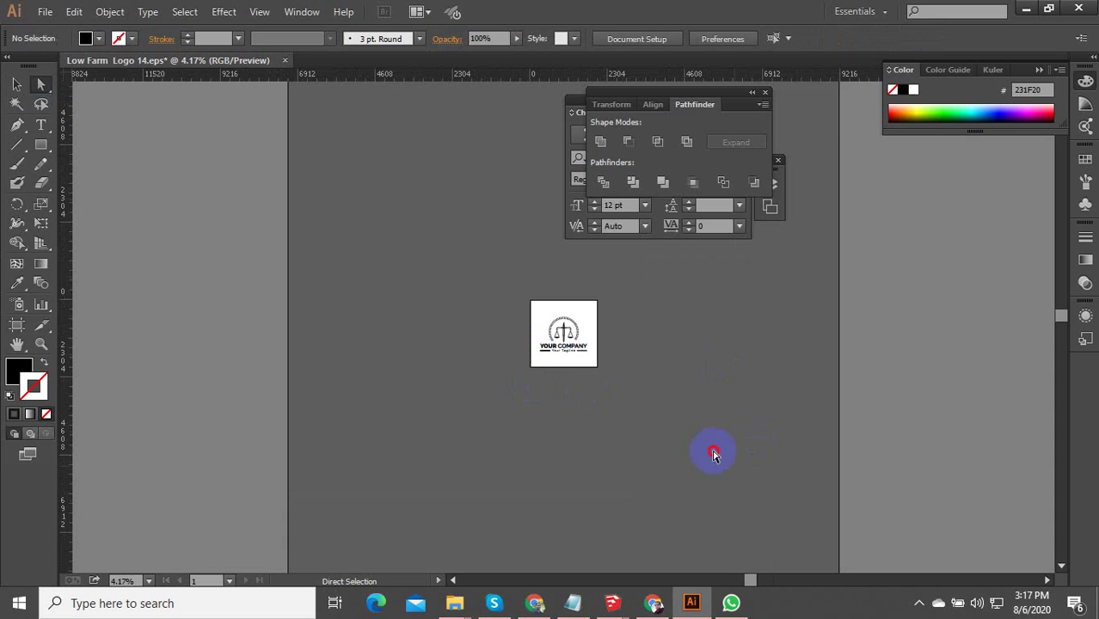
scroll(586, 313, up, 4)
click(31, 87)
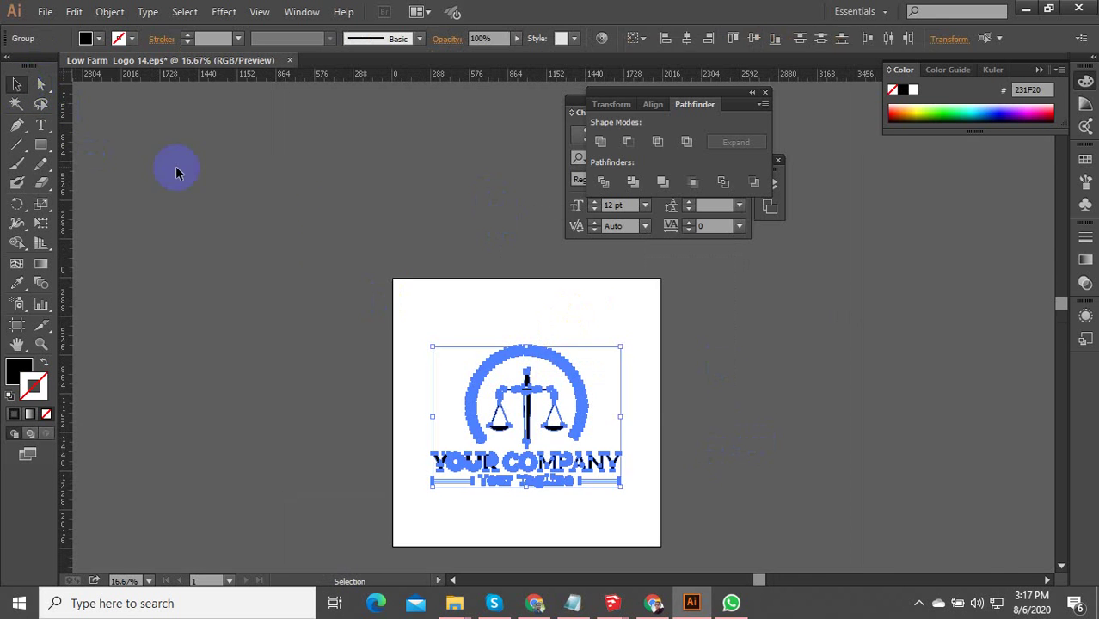
click(177, 169)
scroll(427, 317, down, 1)
click(427, 316)
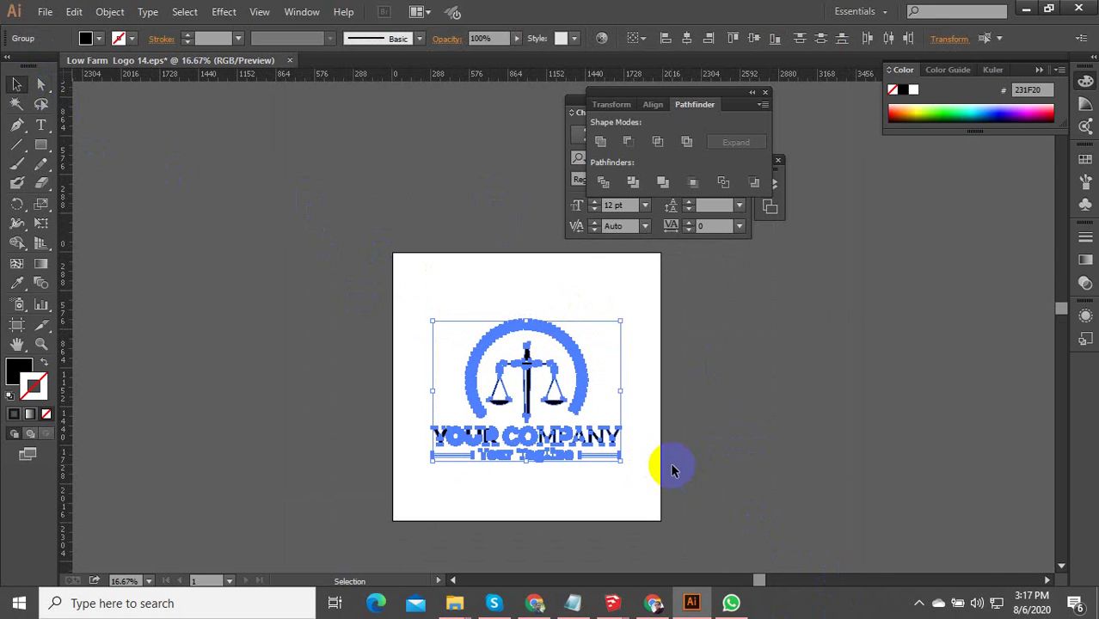
scroll(429, 344, down, 5)
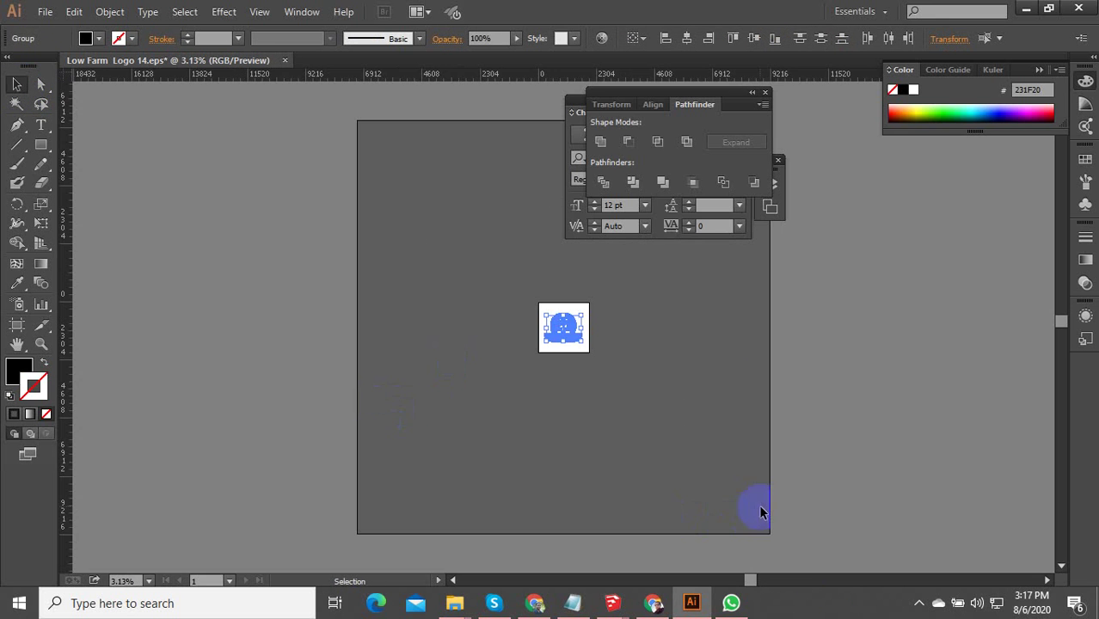
scroll(156, 95, up, 1)
scroll(580, 342, up, 3)
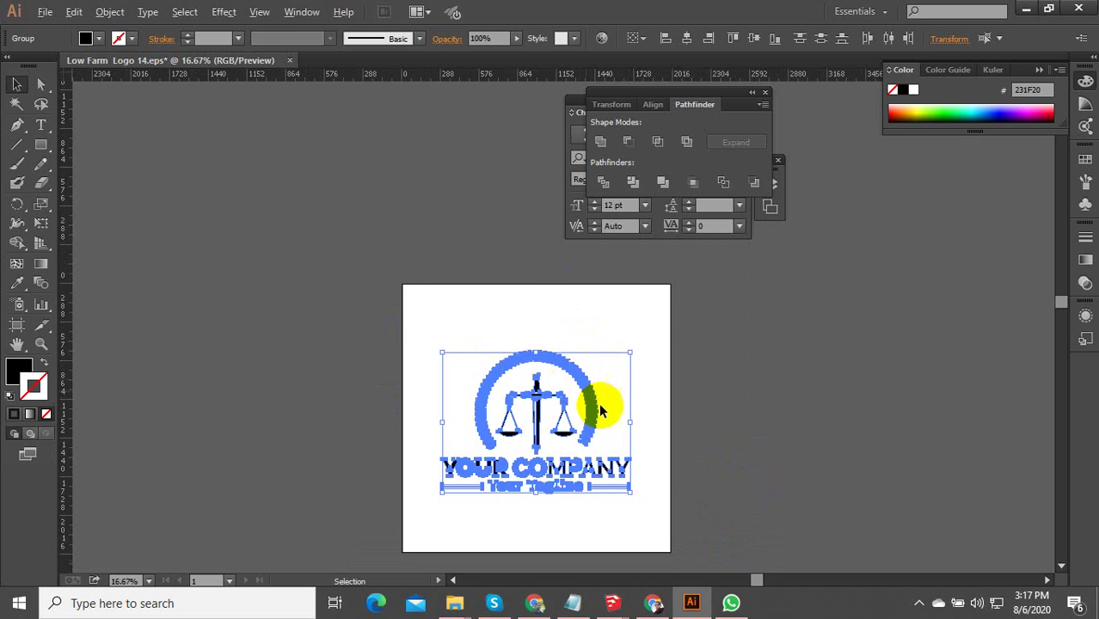
scroll(633, 474, up, 2)
scroll(459, 370, down, 2)
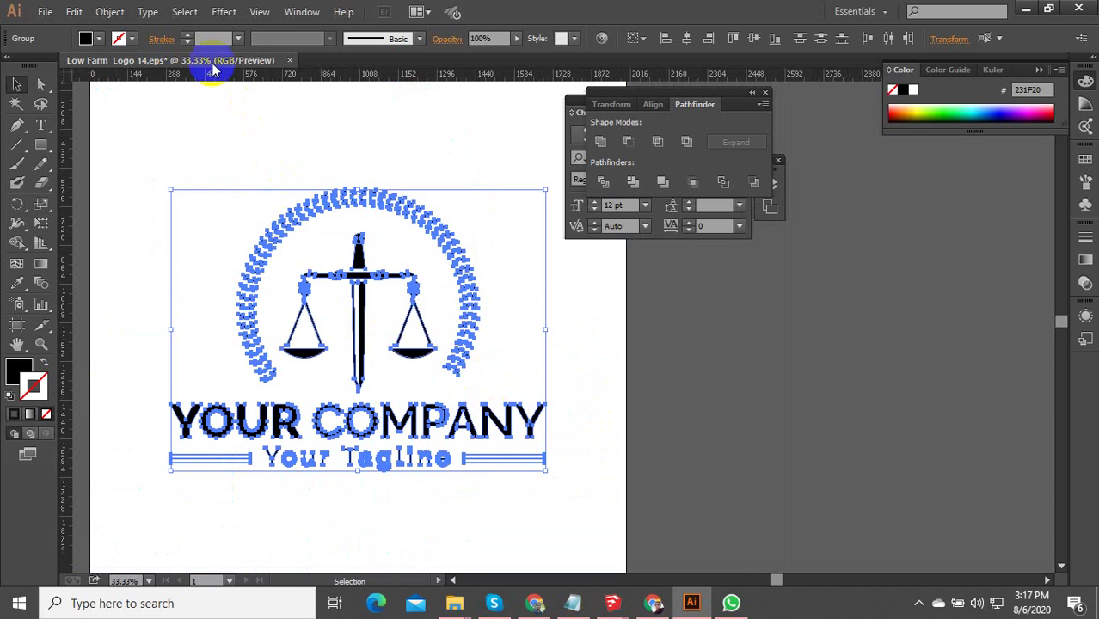
Select the company name and tagline group and check whether Create Outlines is available for it
click(147, 11)
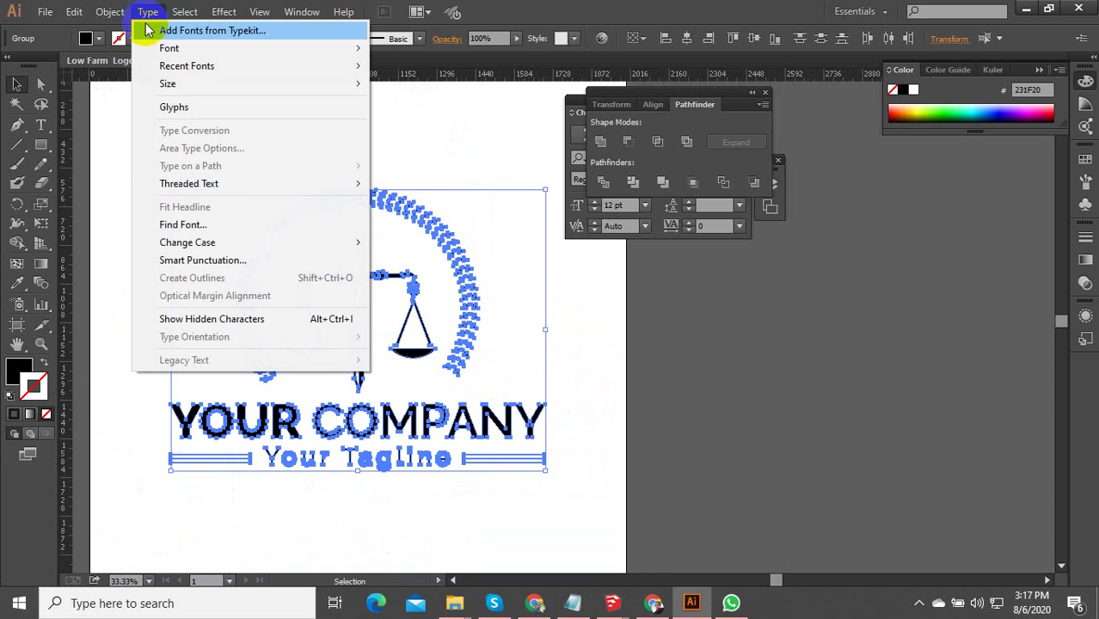
click(724, 417)
scroll(362, 471, up, 2)
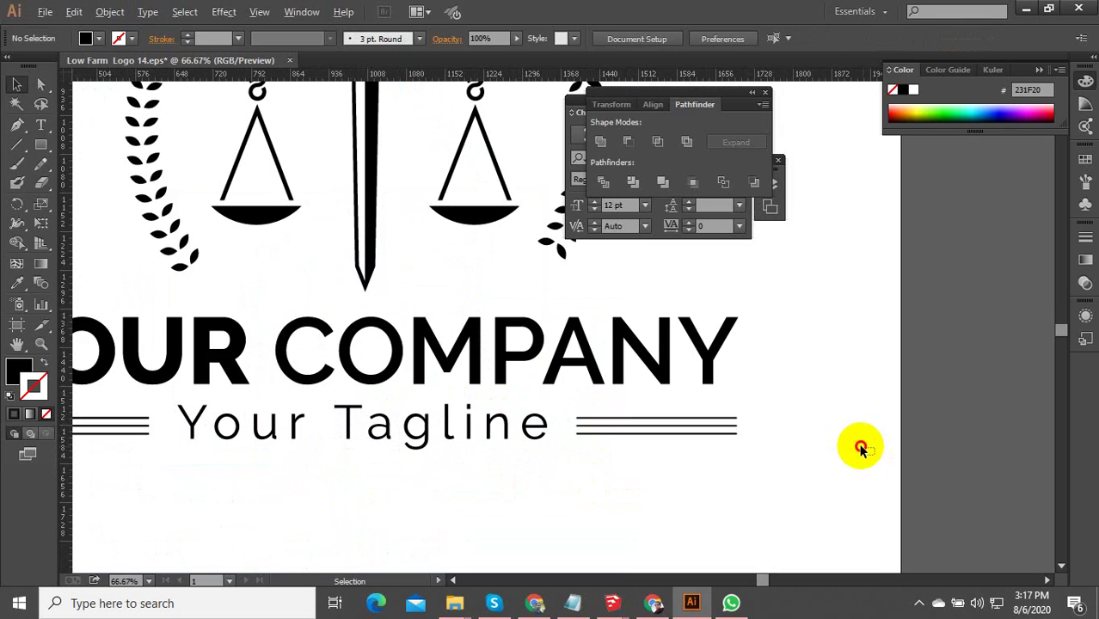
drag(858, 444, 400, 289)
scroll(403, 287, down, 2)
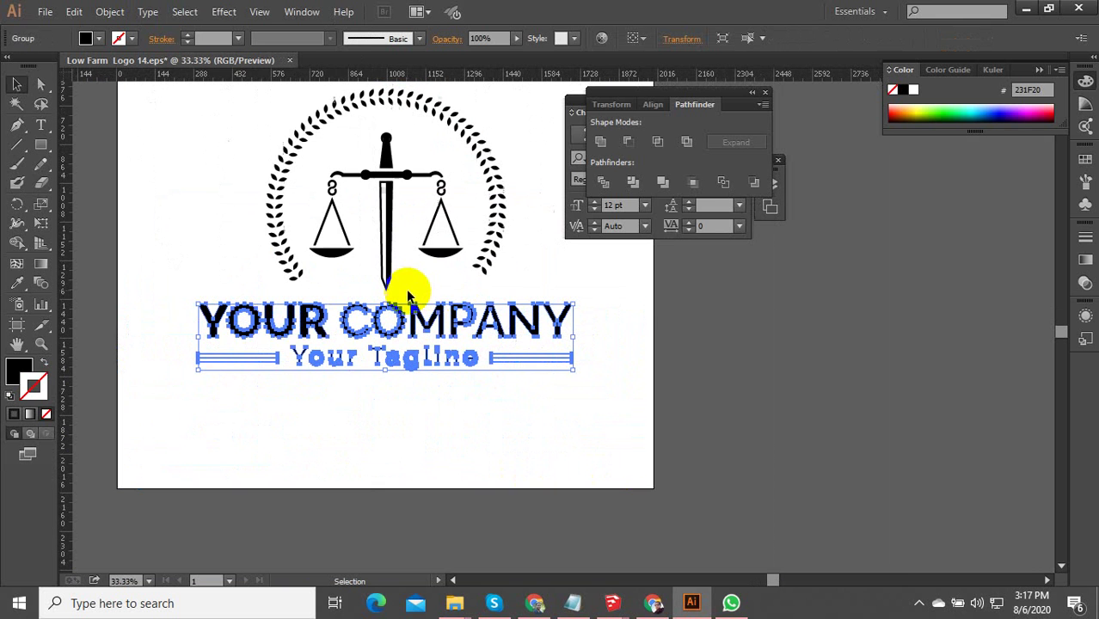
click(147, 11)
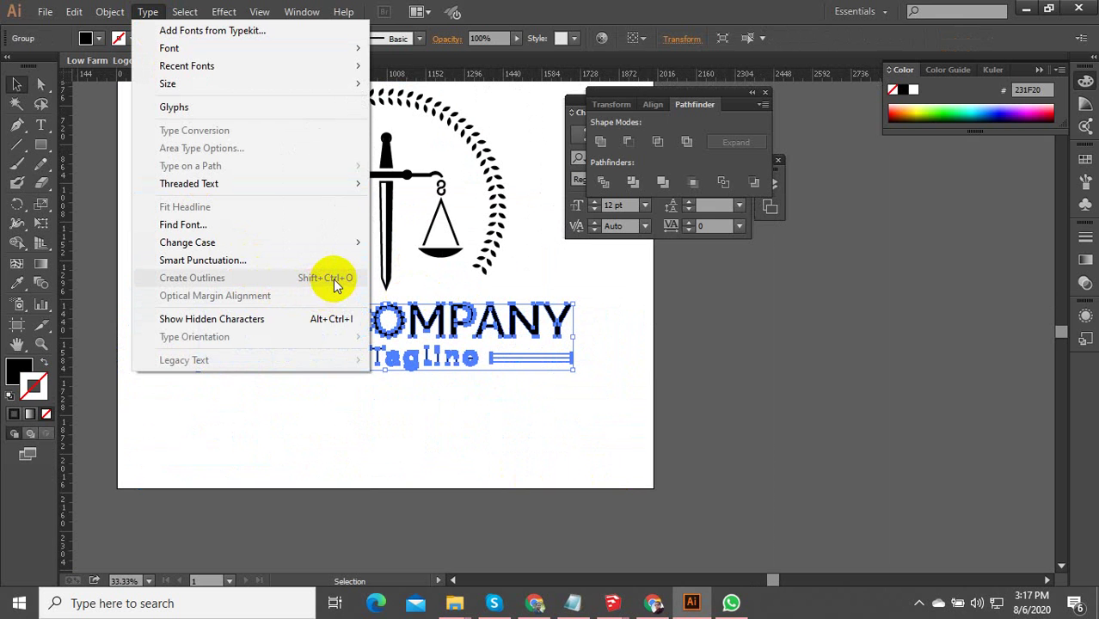
click(645, 438)
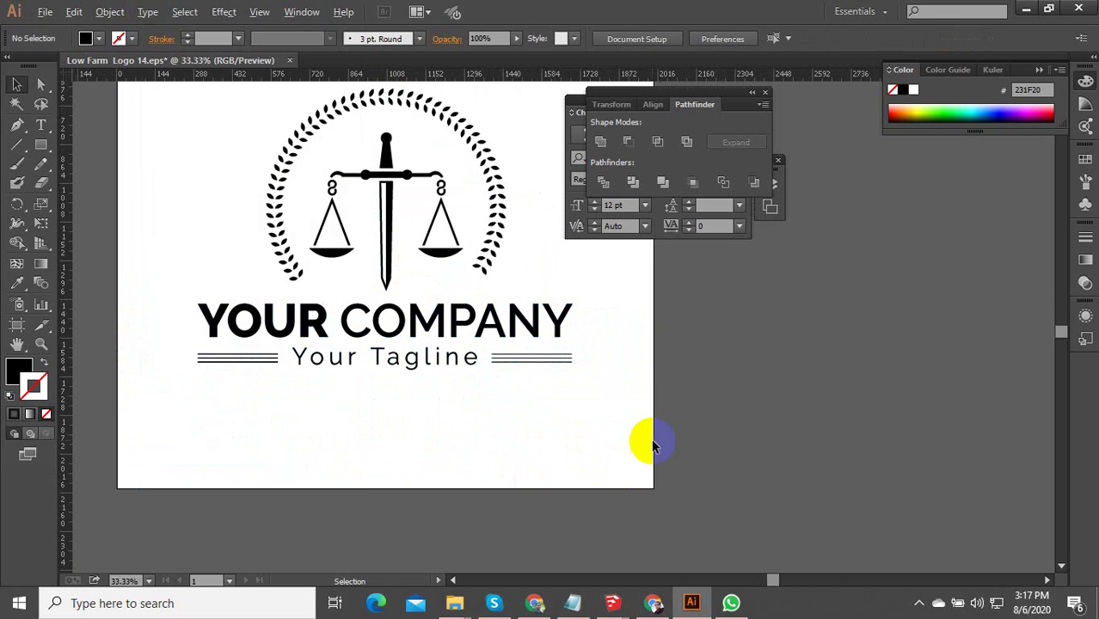
Save the design as Low Farm Logo 14 in Illustrator EPS format, replacing the existing file in New folder (6)
scroll(652, 445, down, 2)
key(ctrl+shift+s)
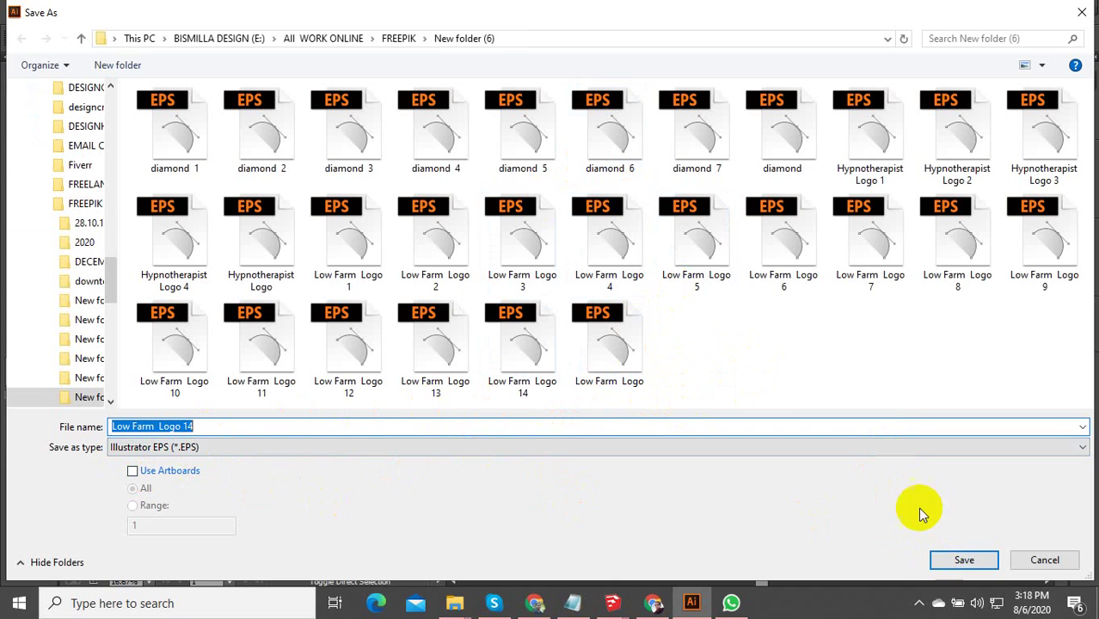
click(961, 558)
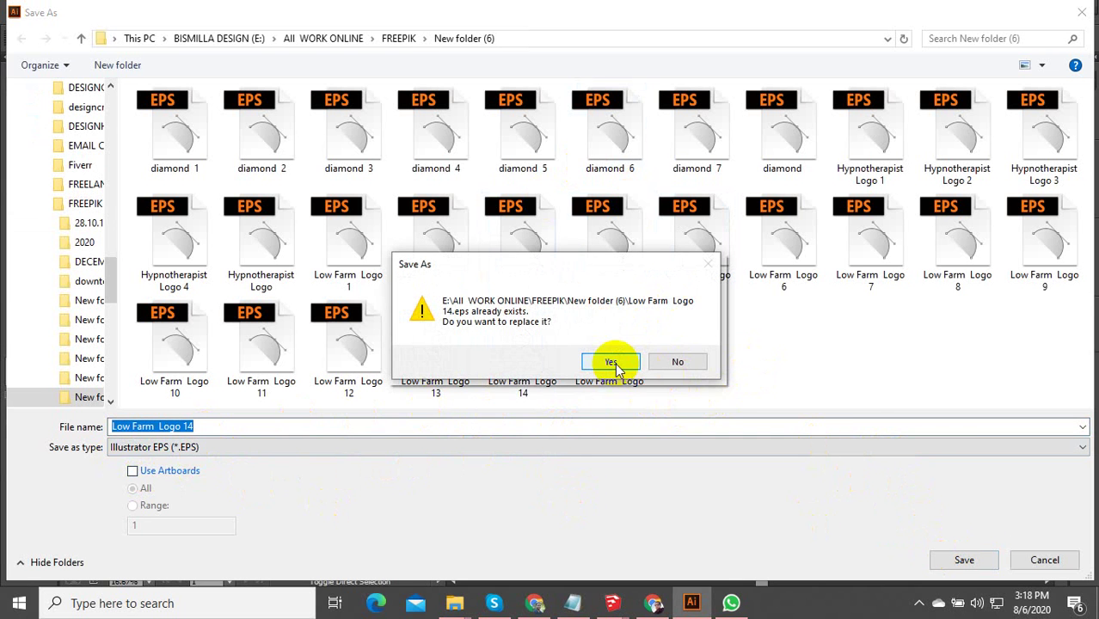
click(613, 362)
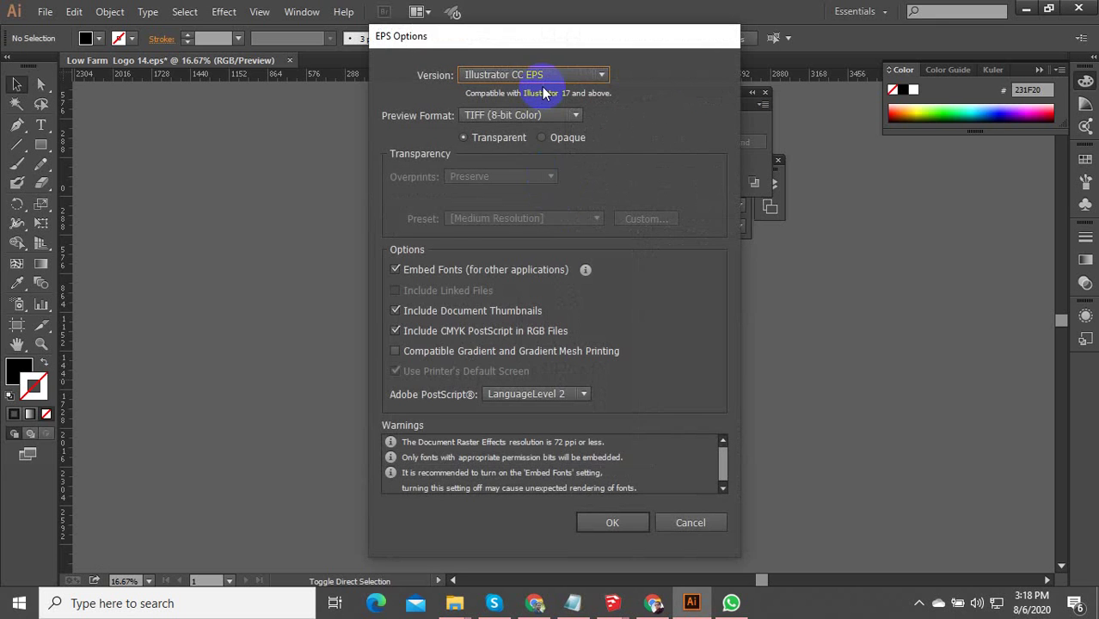
Set the EPS version to Illustrator 10 EPS and complete the save in the older format
click(542, 75)
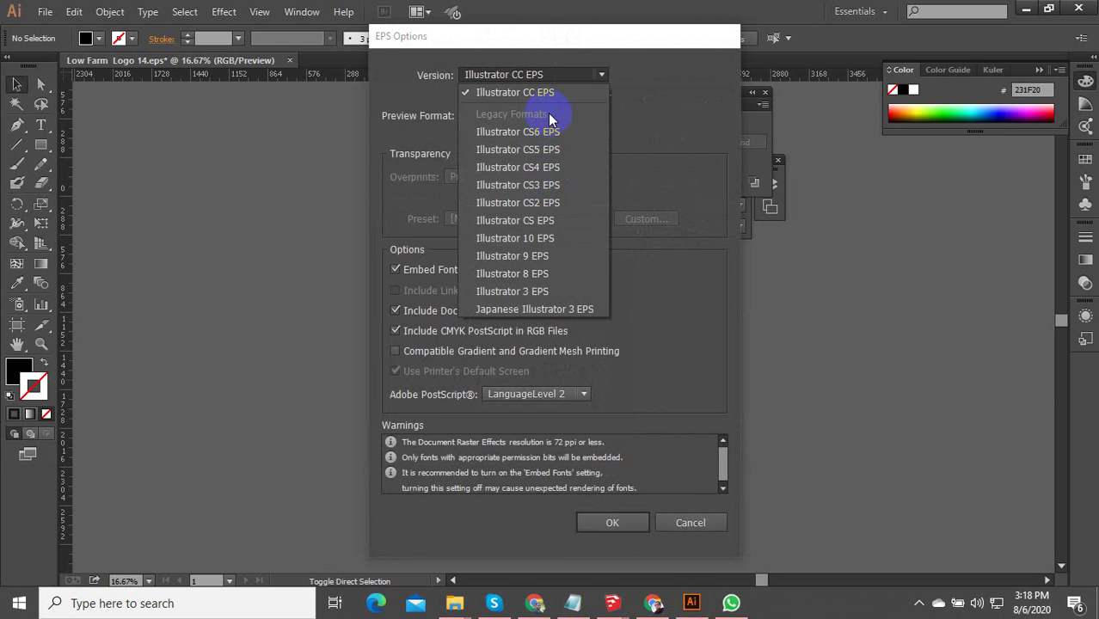
click(547, 238)
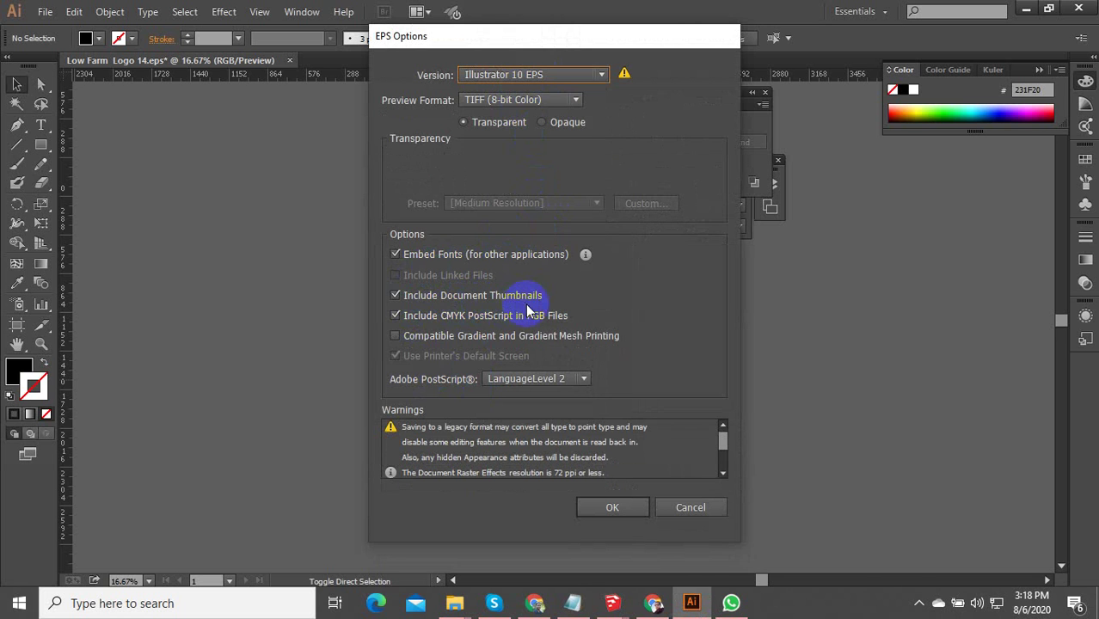
click(426, 315)
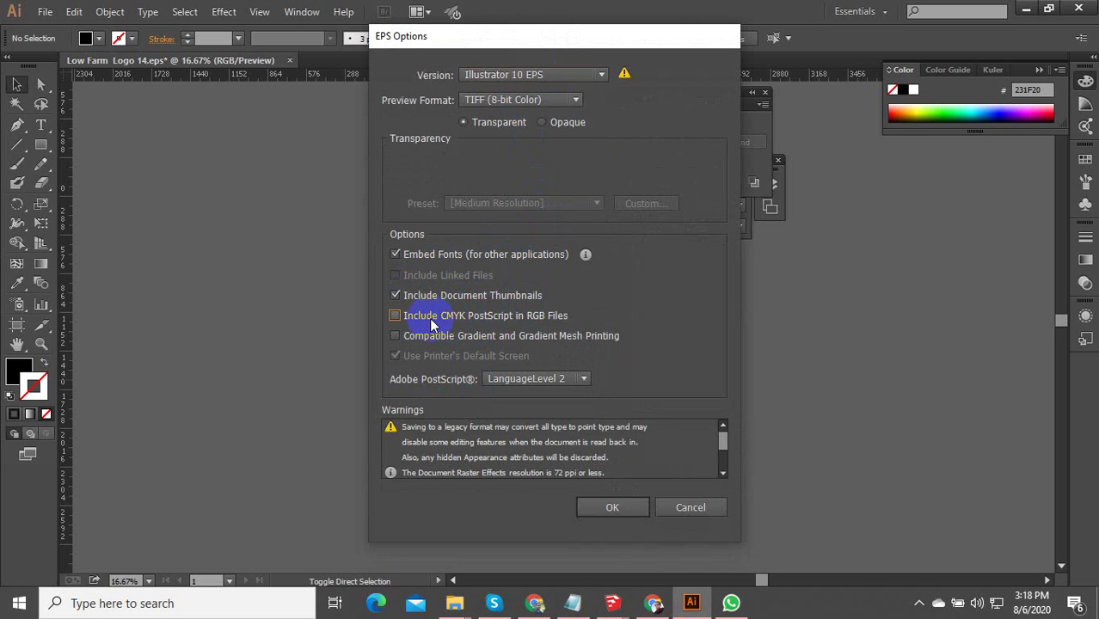
click(499, 318)
click(616, 511)
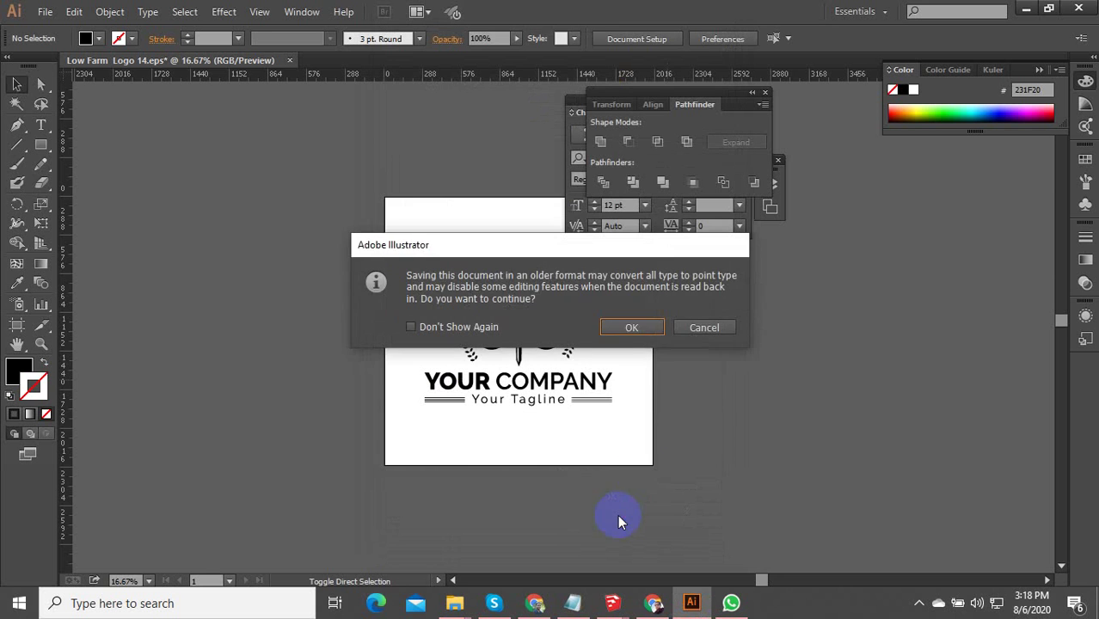
click(627, 332)
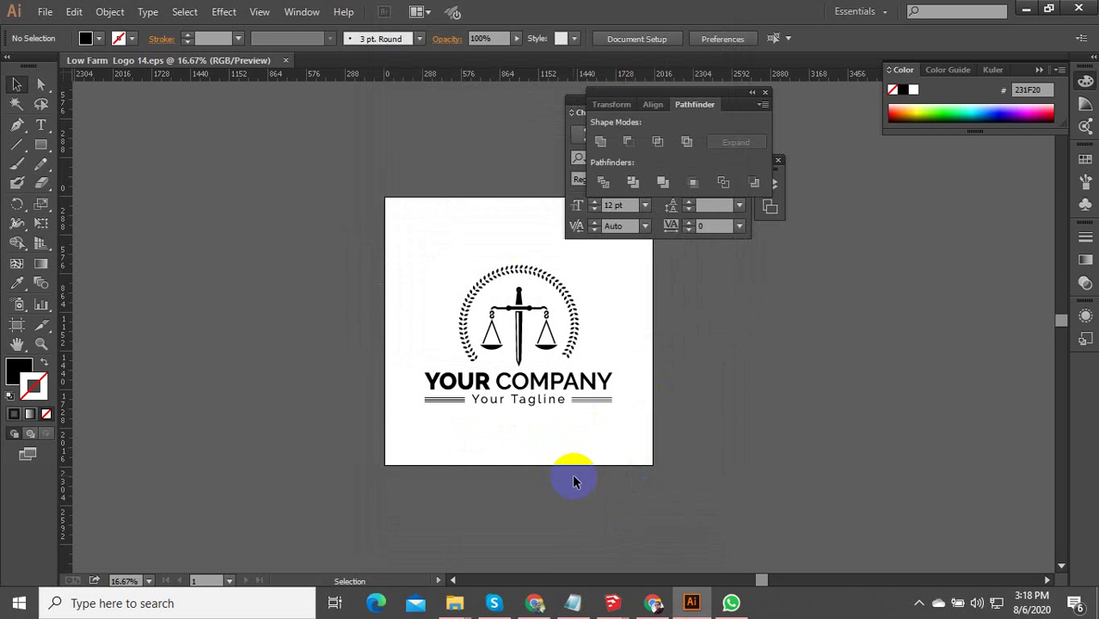
key(ctrl+alt+shift+s)
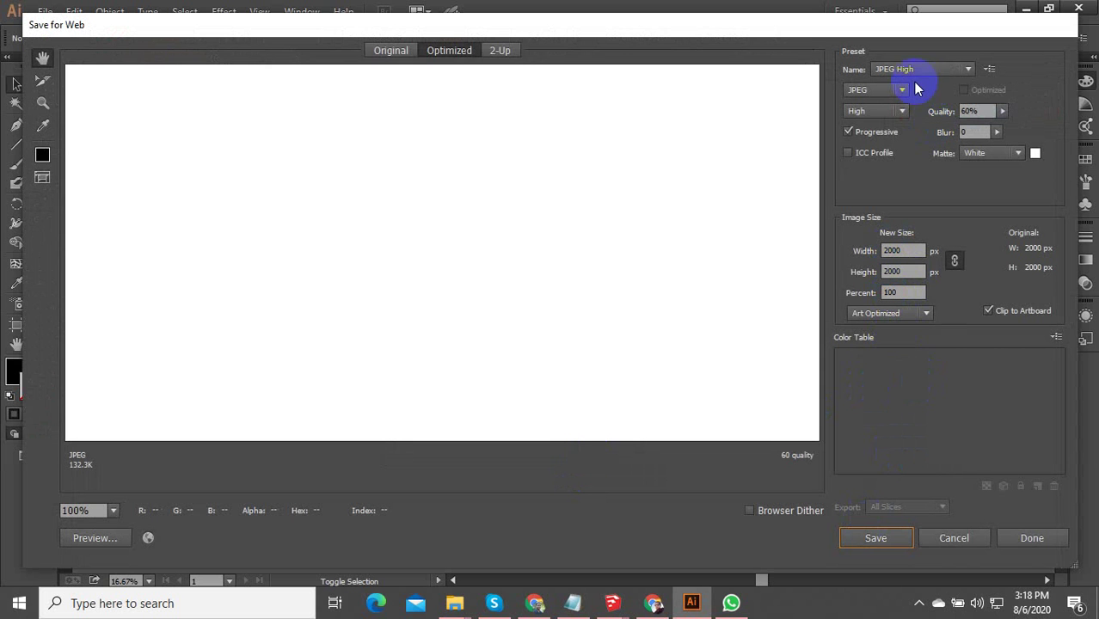
click(878, 535)
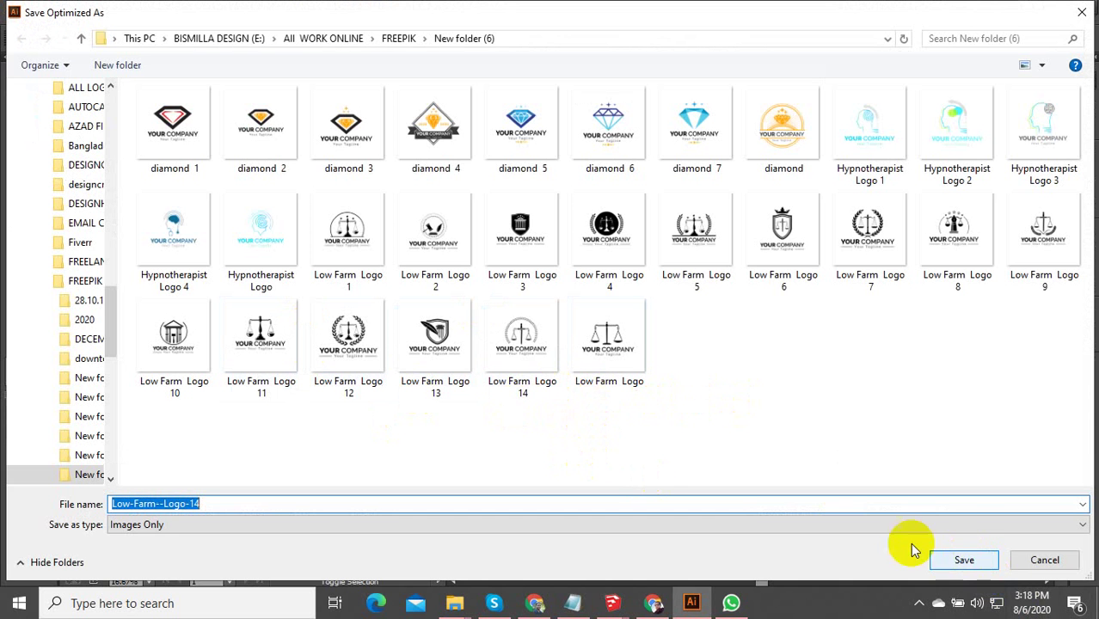
click(1045, 560)
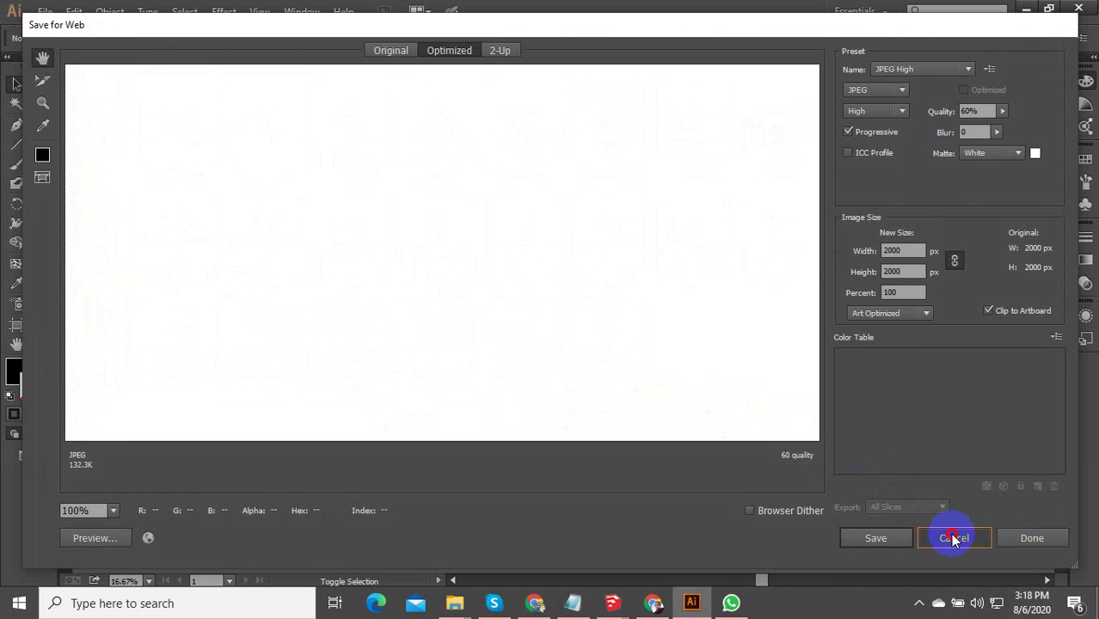
click(949, 536)
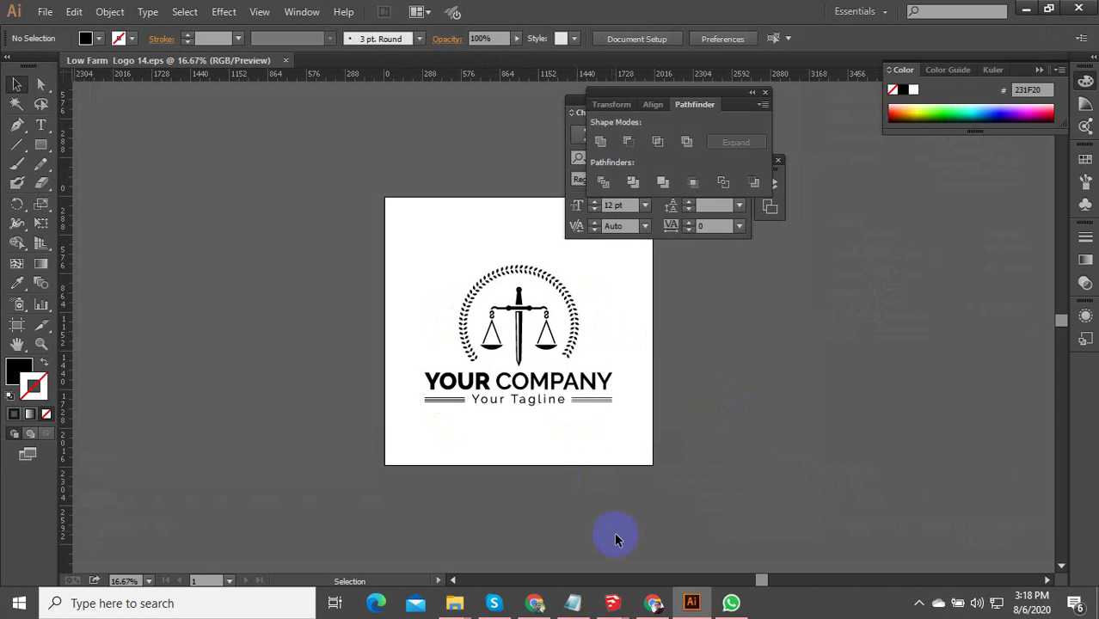
Switch to the Freepik contributor upload page and browse for files in the FREEPIK folder's New folder (6) on drive E
click(650, 602)
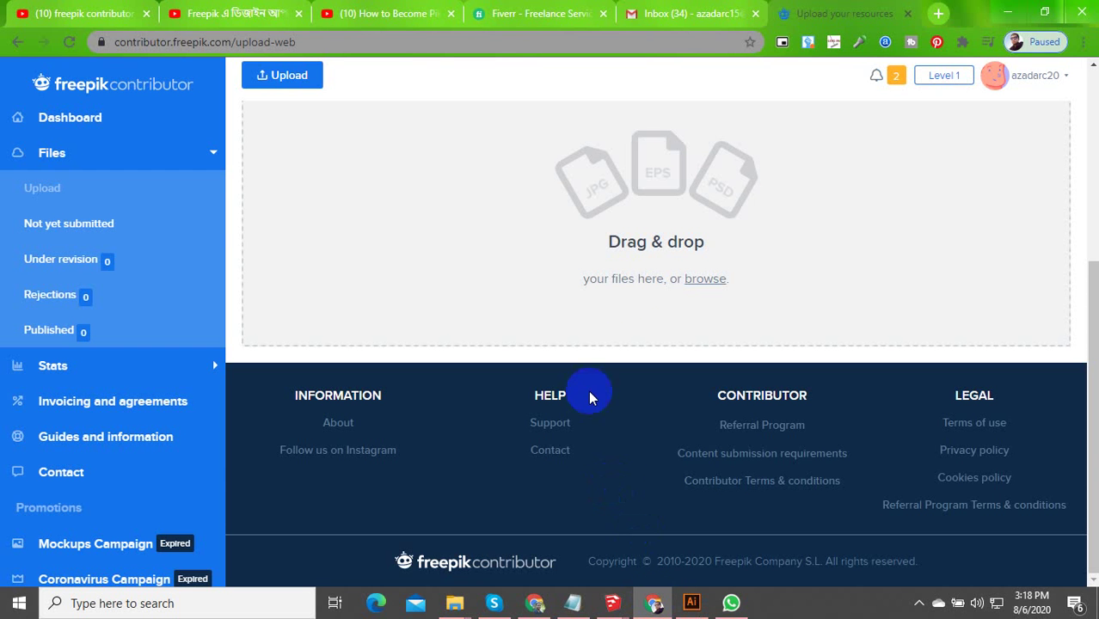
click(698, 279)
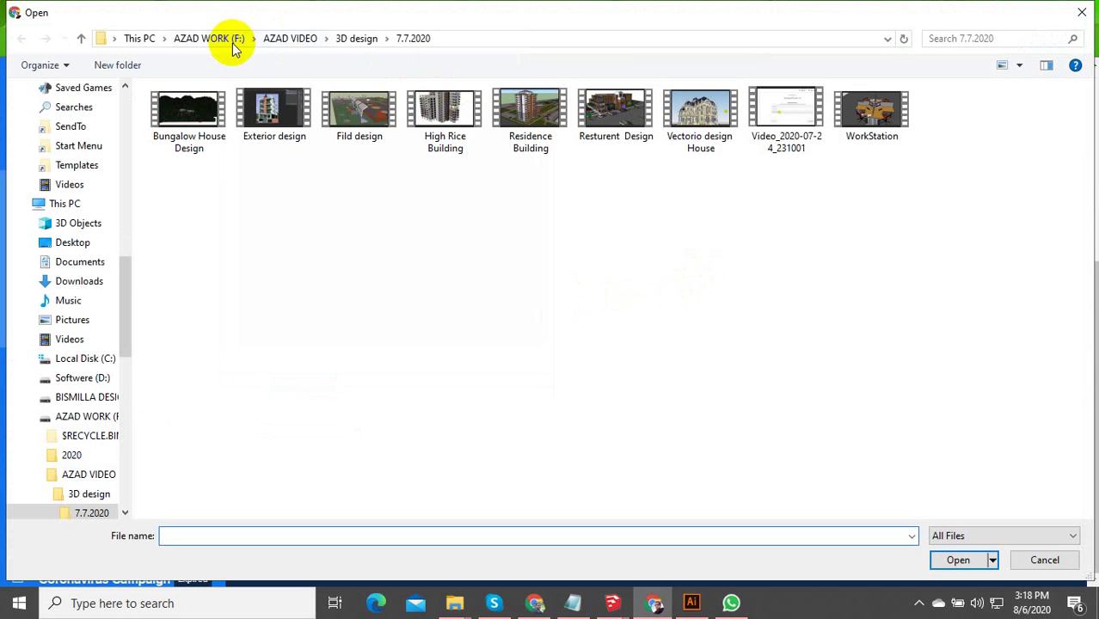
click(232, 39)
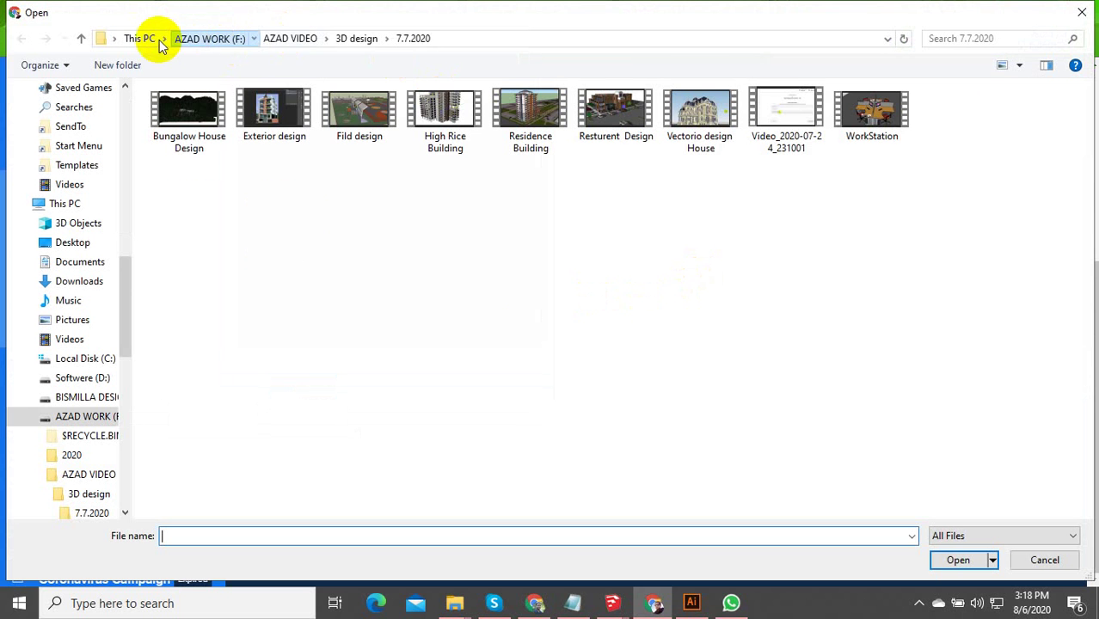
click(139, 41)
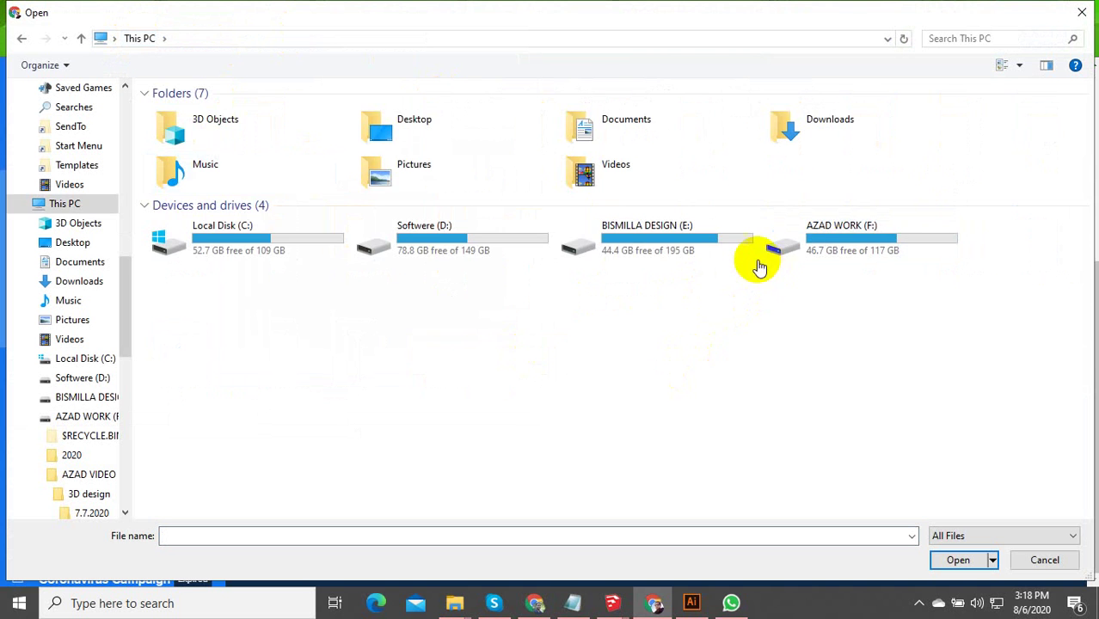
double_click(755, 262)
double_click(357, 138)
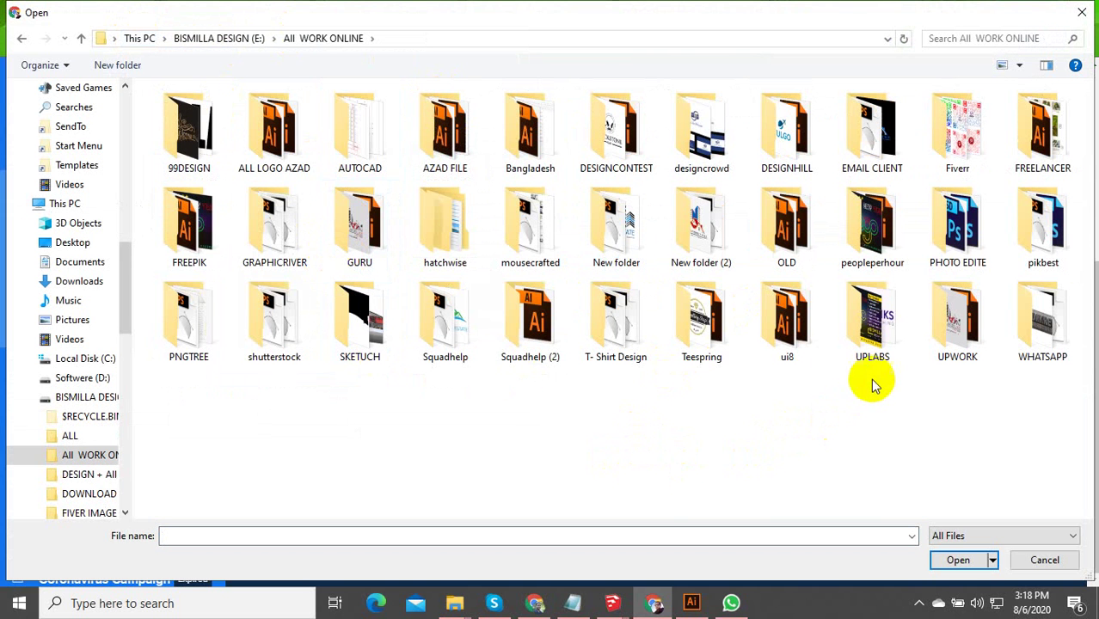
double_click(189, 228)
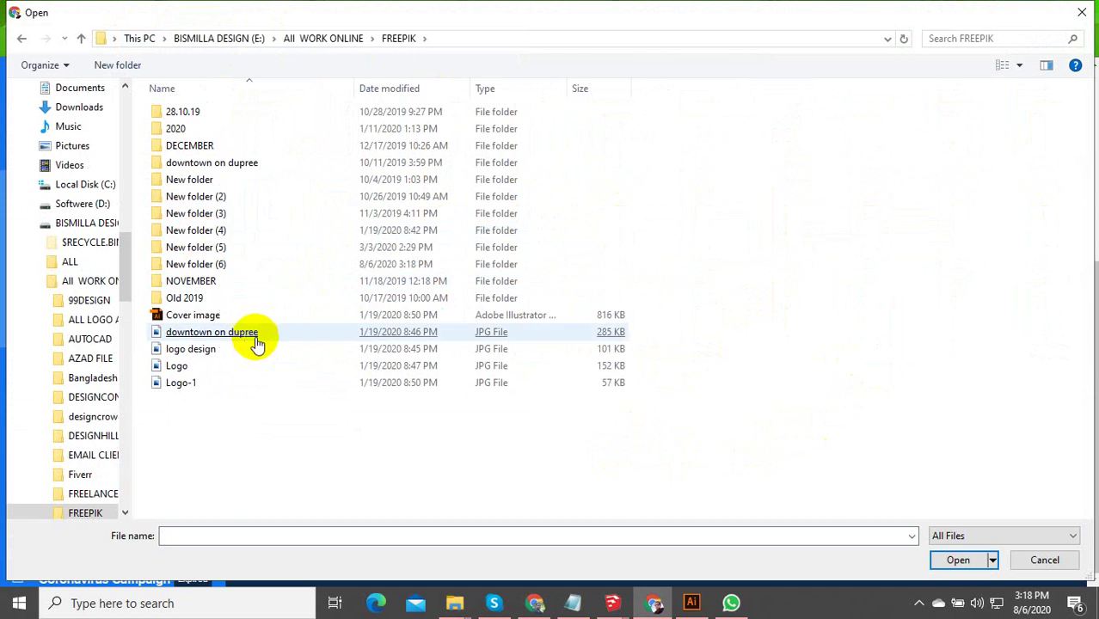
double_click(226, 269)
scroll(497, 351, down, 3)
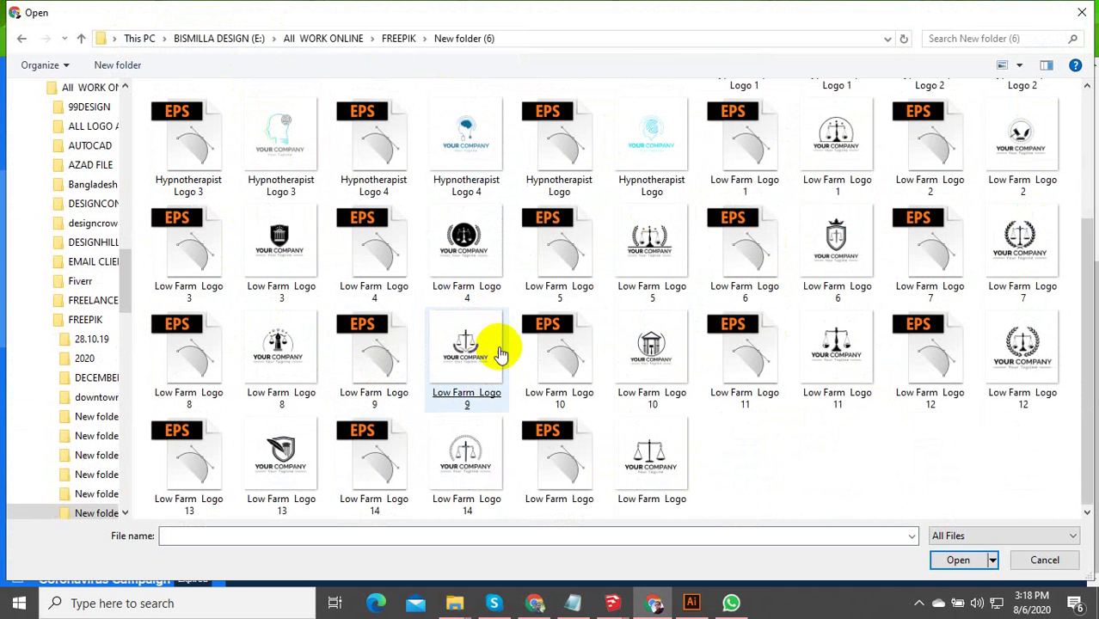
scroll(735, 460, up, 3)
Try to select only the EPS files one by one, from diamond 1 through Low Farm Logo 7
click(740, 437)
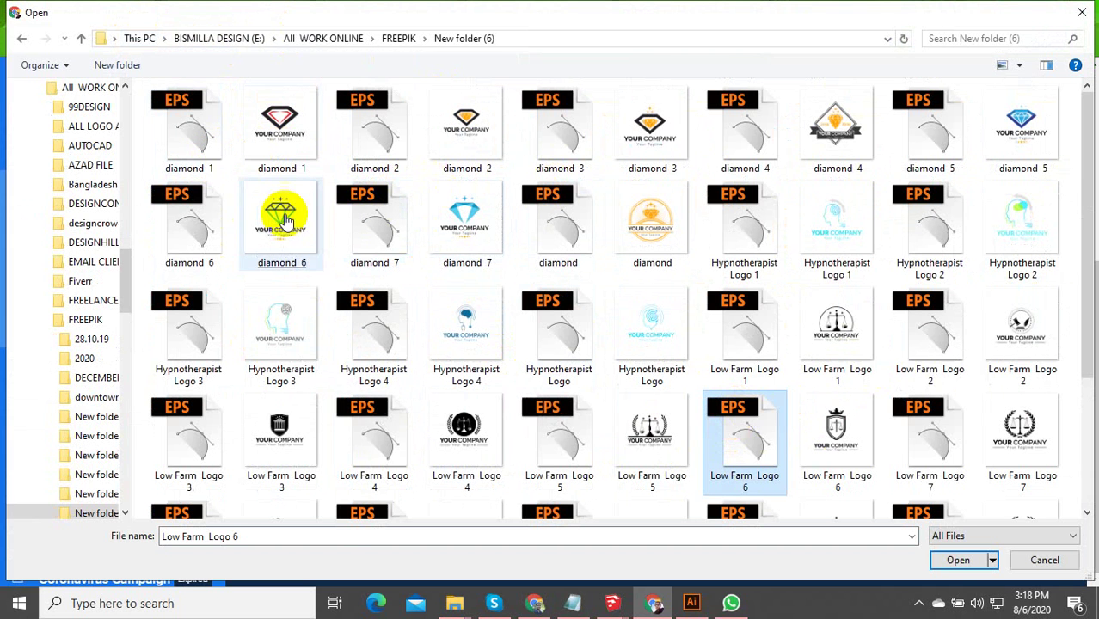
ctrl+click(191, 148)
ctrl+click(374, 138)
ctrl+click(535, 138)
ctrl+click(744, 139)
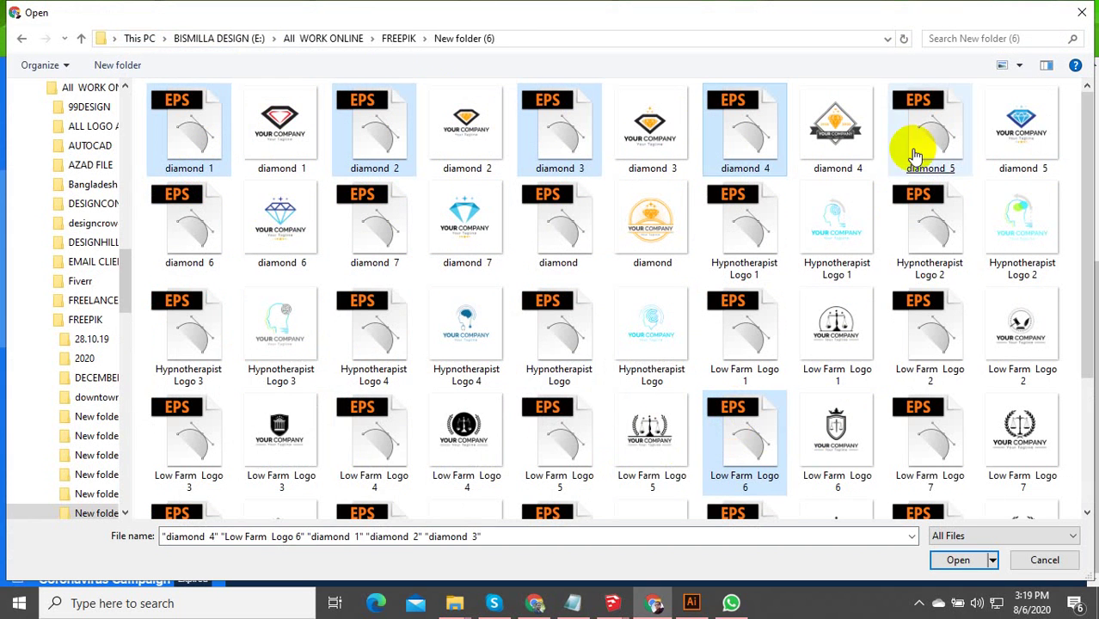
ctrl+click(919, 142)
ctrl+click(936, 226)
ctrl+click(751, 232)
ctrl+click(588, 232)
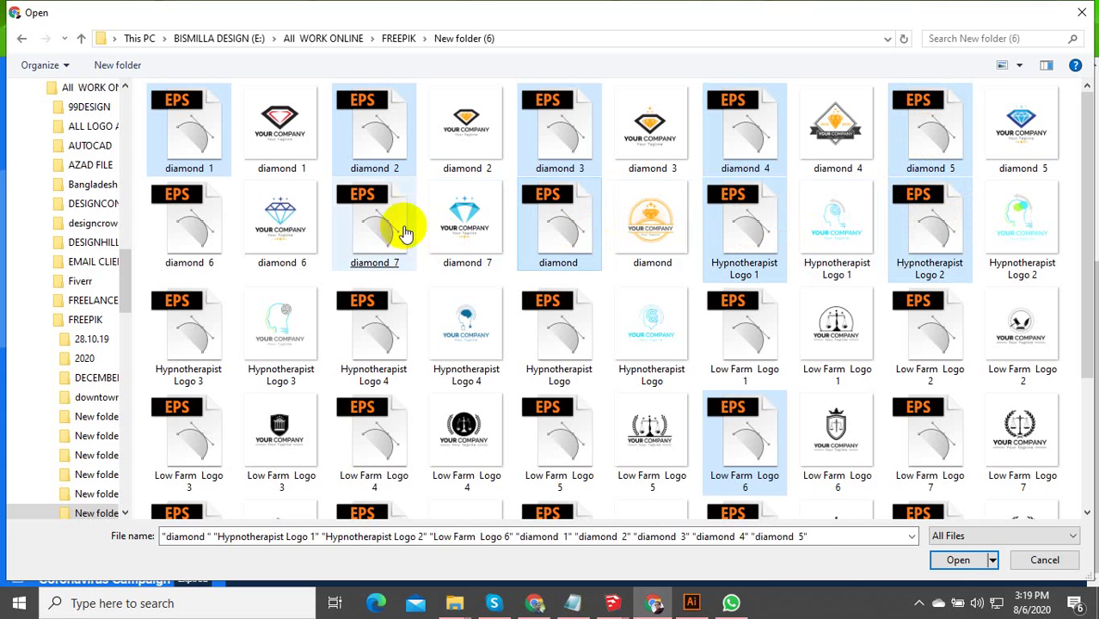
ctrl+click(400, 228)
ctrl+click(224, 236)
ctrl+click(196, 319)
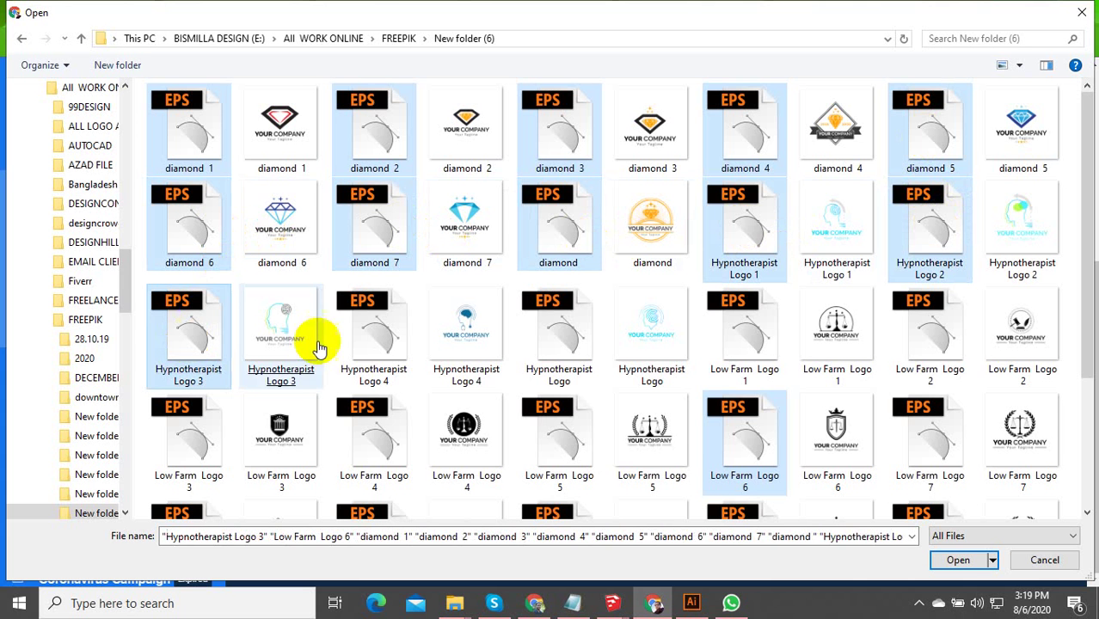
ctrl+click(377, 331)
ctrl+click(559, 331)
ctrl+click(741, 331)
ctrl+click(900, 325)
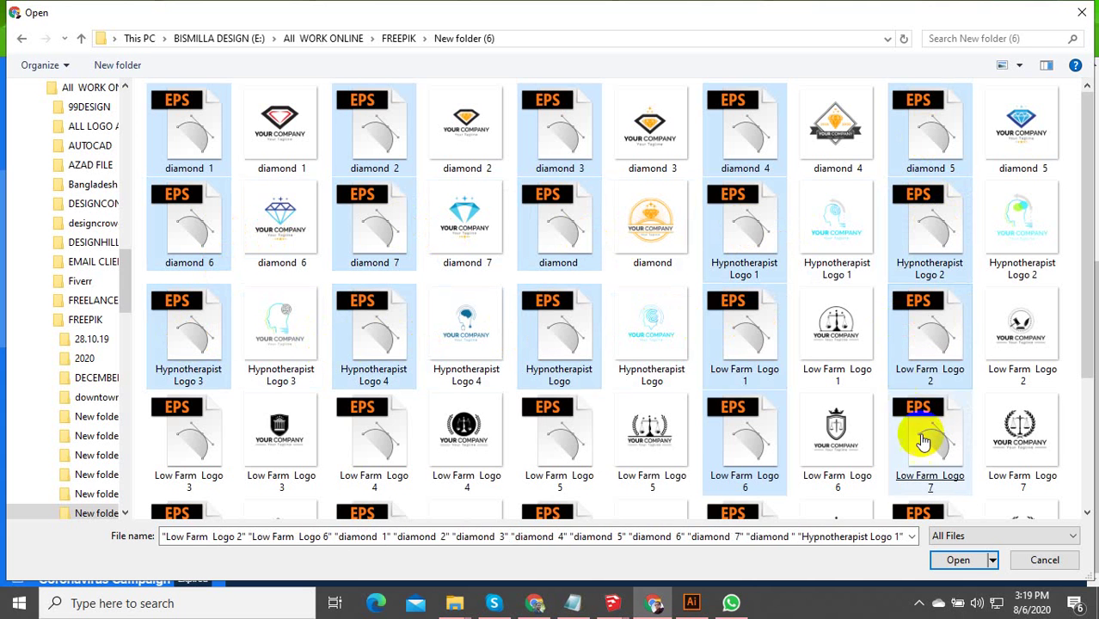
ctrl+click(920, 436)
ctrl+click(709, 444)
ctrl+click(553, 452)
ctrl+click(339, 442)
ctrl+click(216, 437)
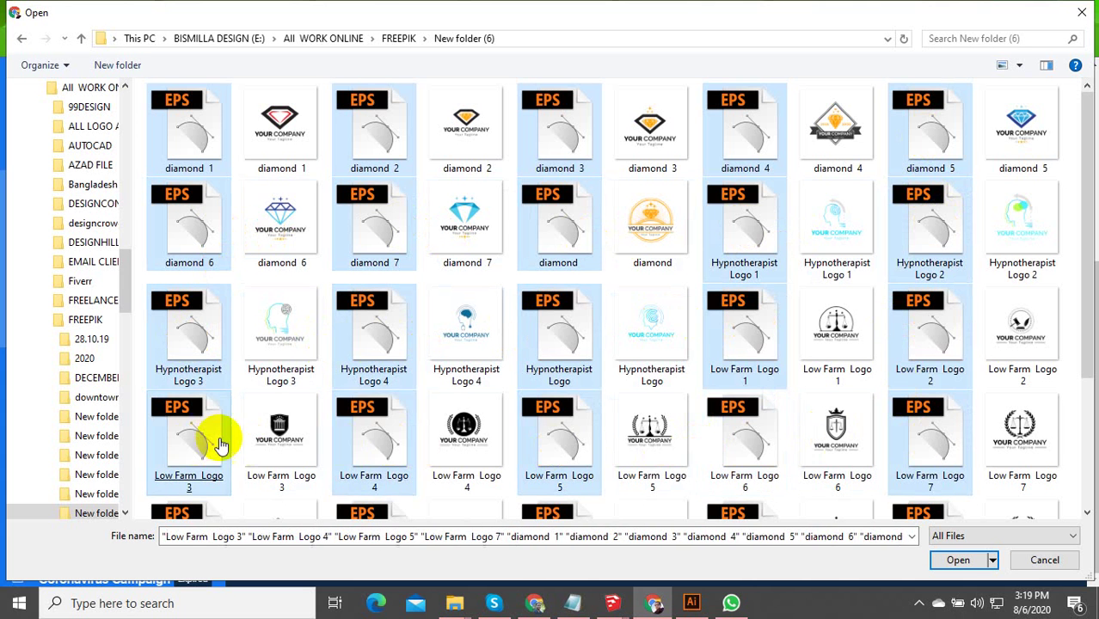
drag(1091, 245, 1085, 402)
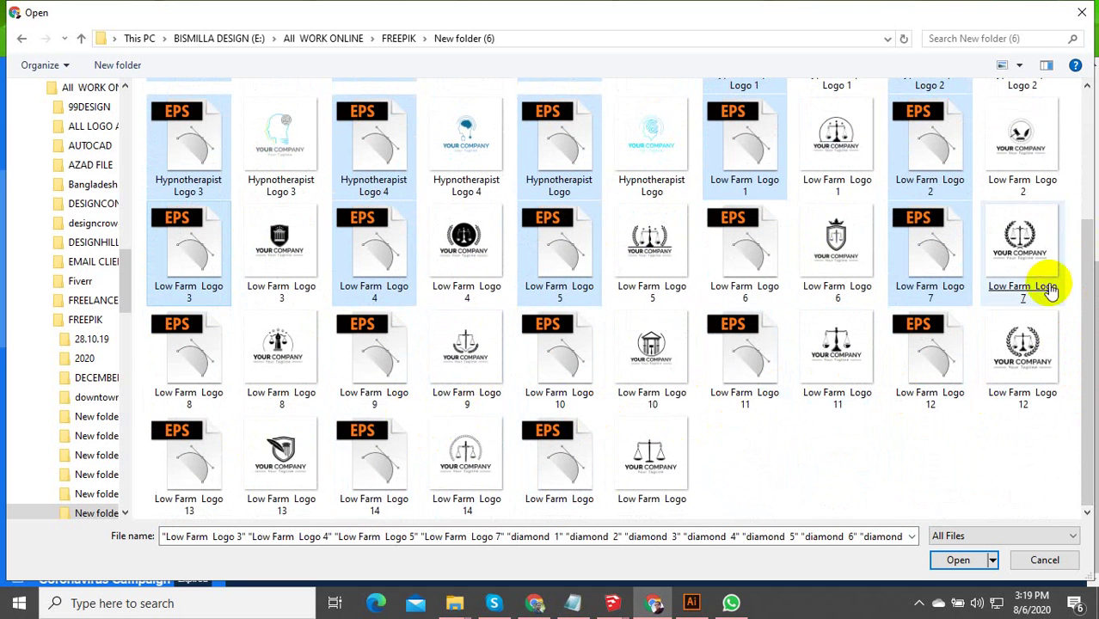
Select all EPS and JPG files together, from diamond 1 through Low Farm Logo 7
drag(1072, 258, 184, 98)
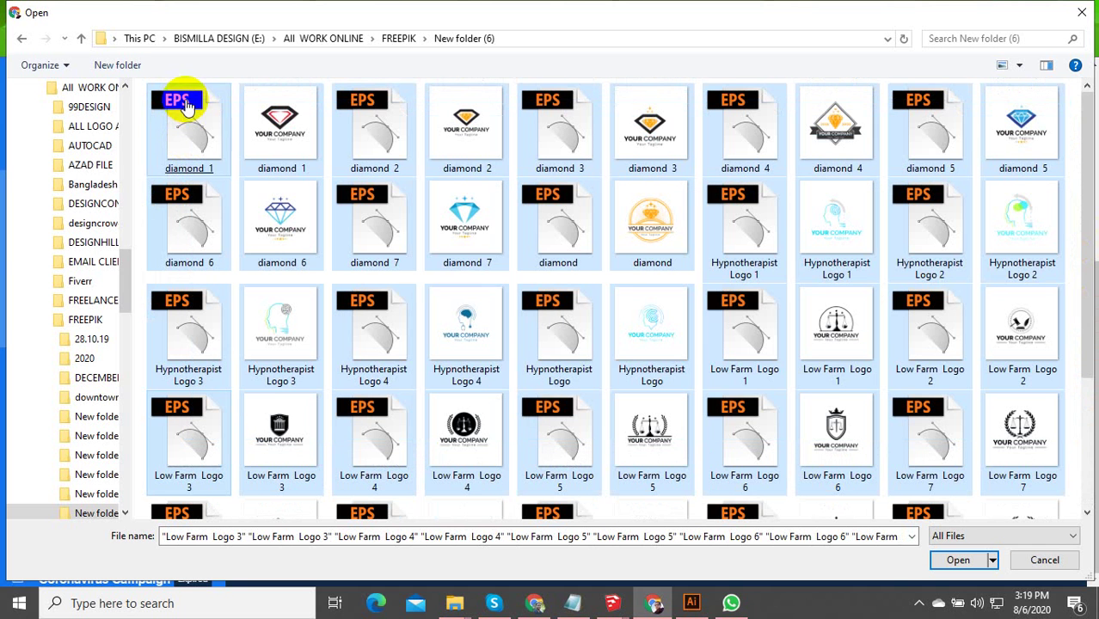
scroll(649, 327, down, 2)
click(651, 340)
drag(1067, 256, 160, 100)
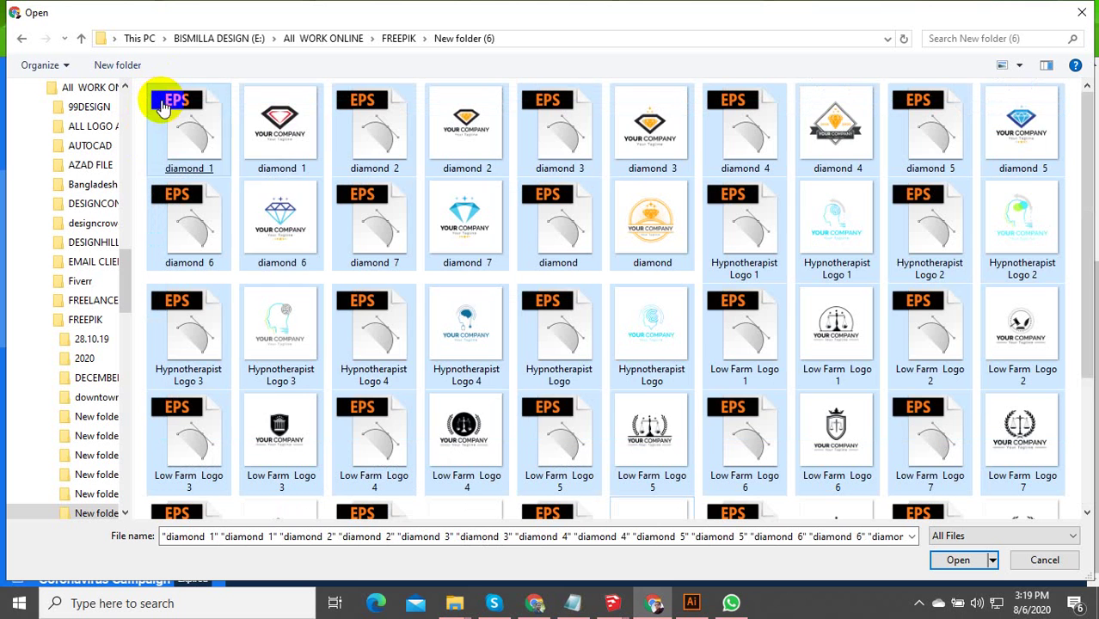
ctrl+click(273, 175)
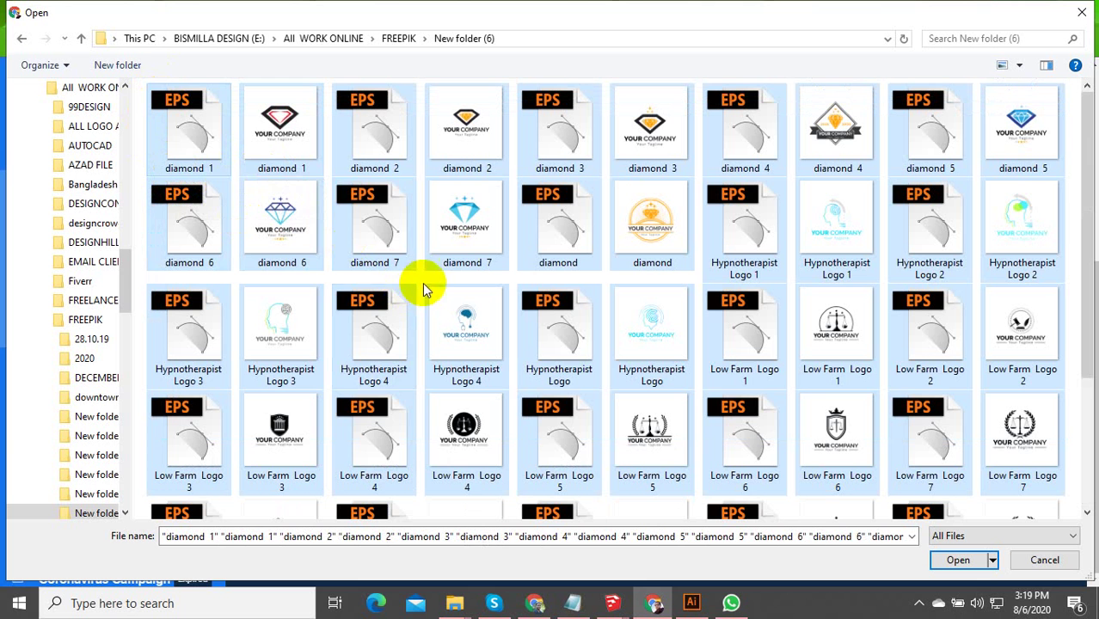
Open the names of the diamond 1 EPS and JPG files for editing to compare them
right_click(199, 168)
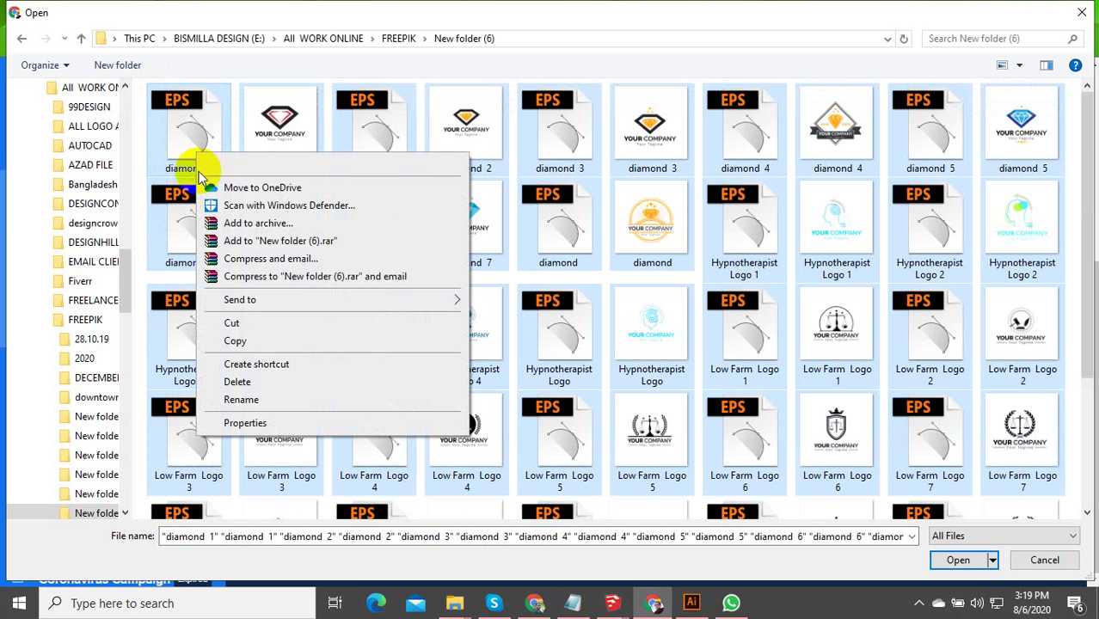
click(250, 399)
right_click(282, 151)
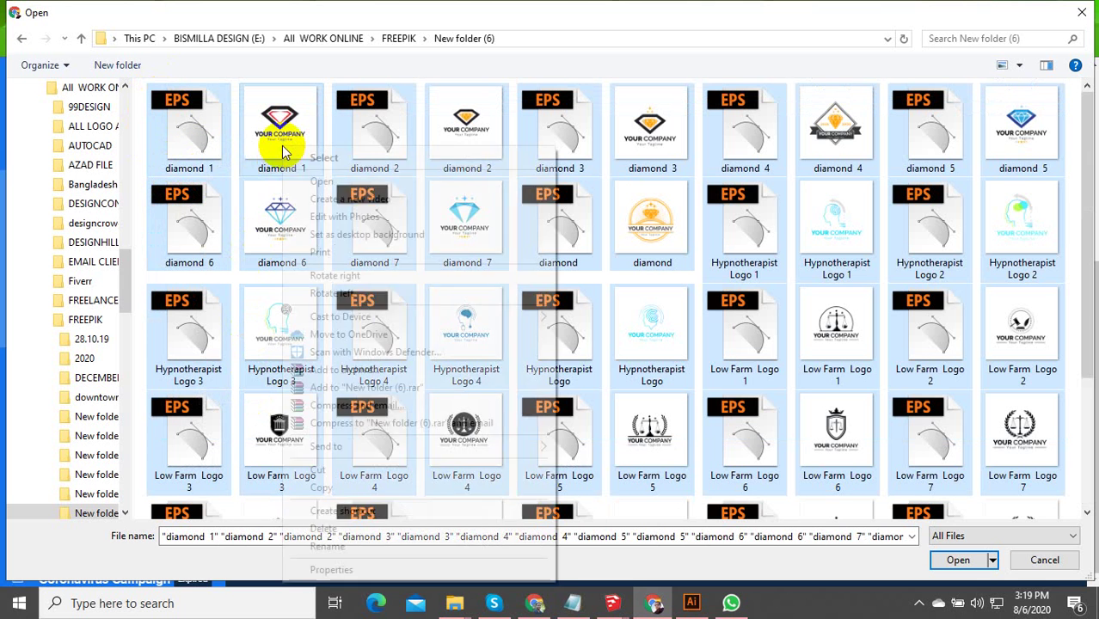
click(331, 544)
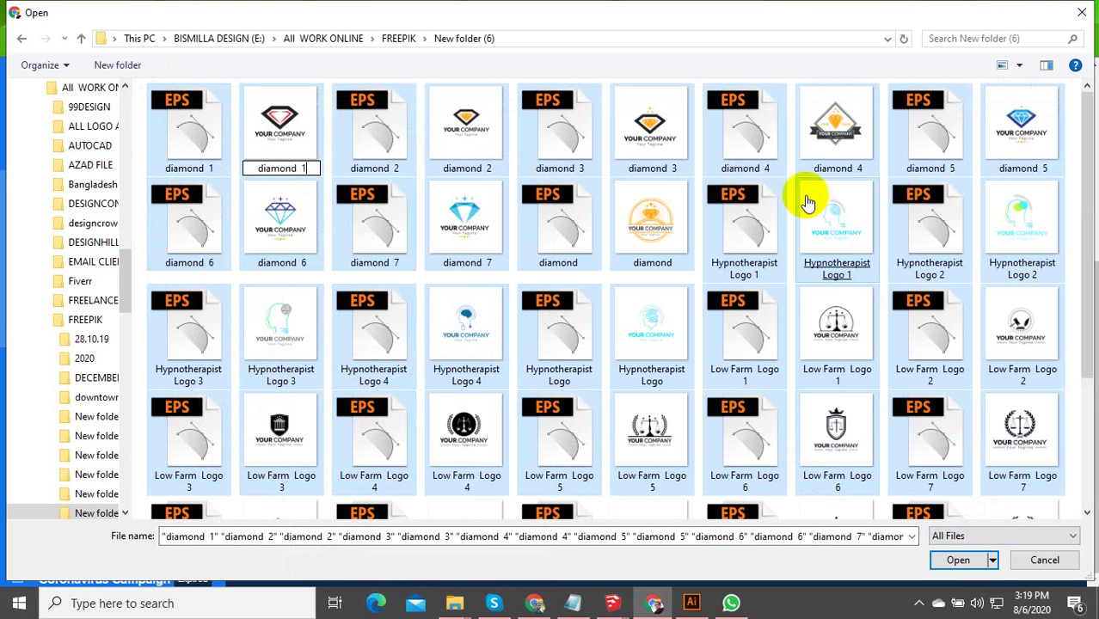
Leave the file name unchanged and start uploading the selected EPS and JPG files to Freepik
click(961, 561)
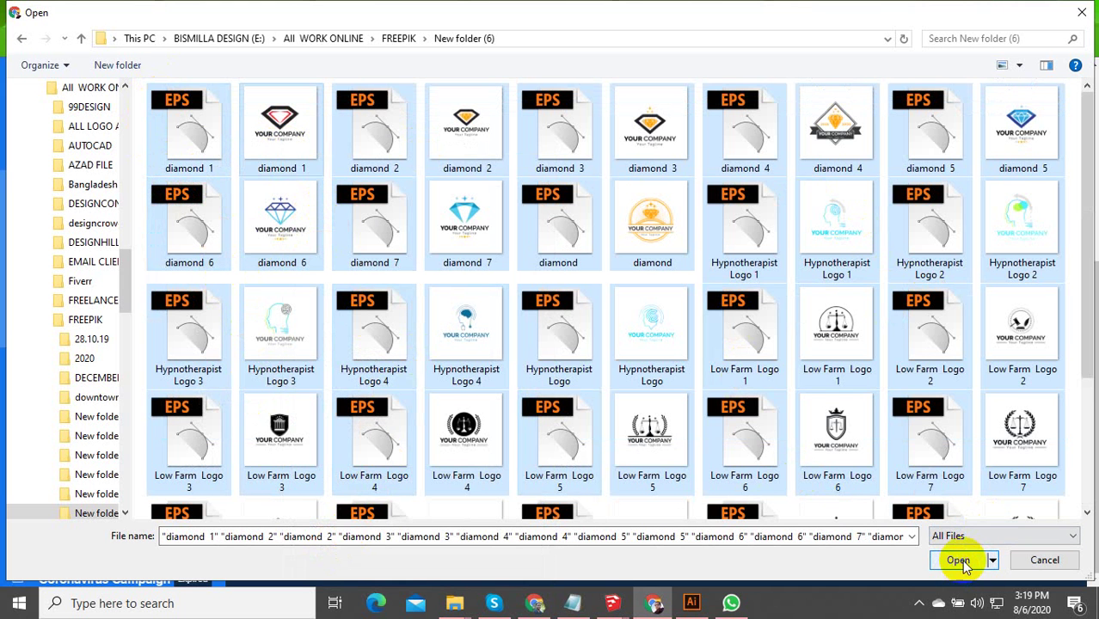
click(960, 560)
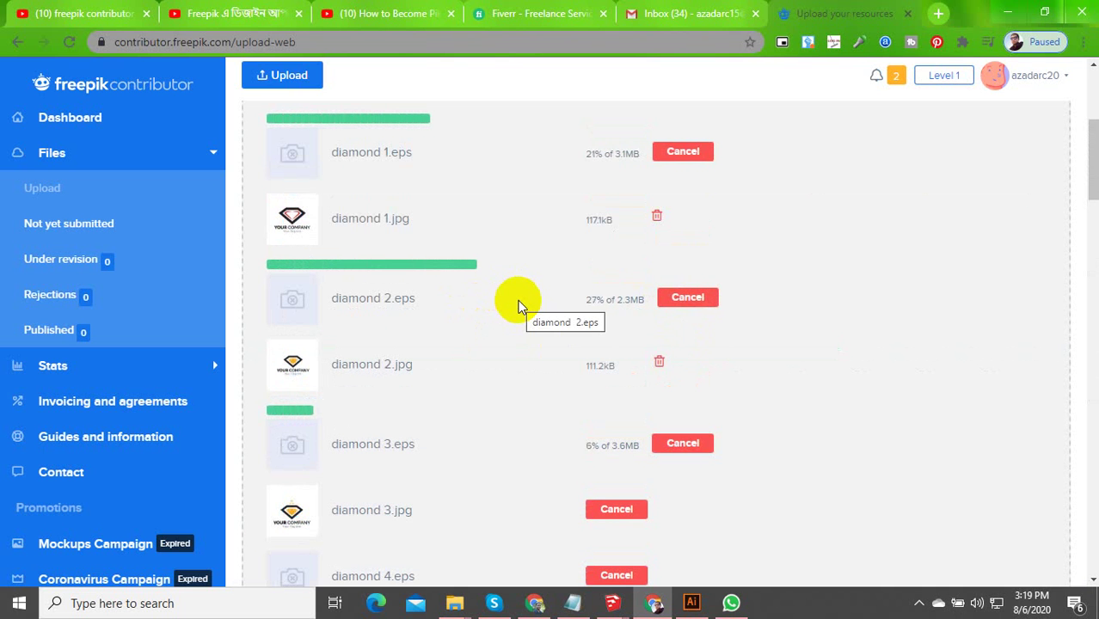
Examine the vector upload requirements and the upload progress of the EPS and JPG files in the Web Upload list
scroll(397, 242, up, 4)
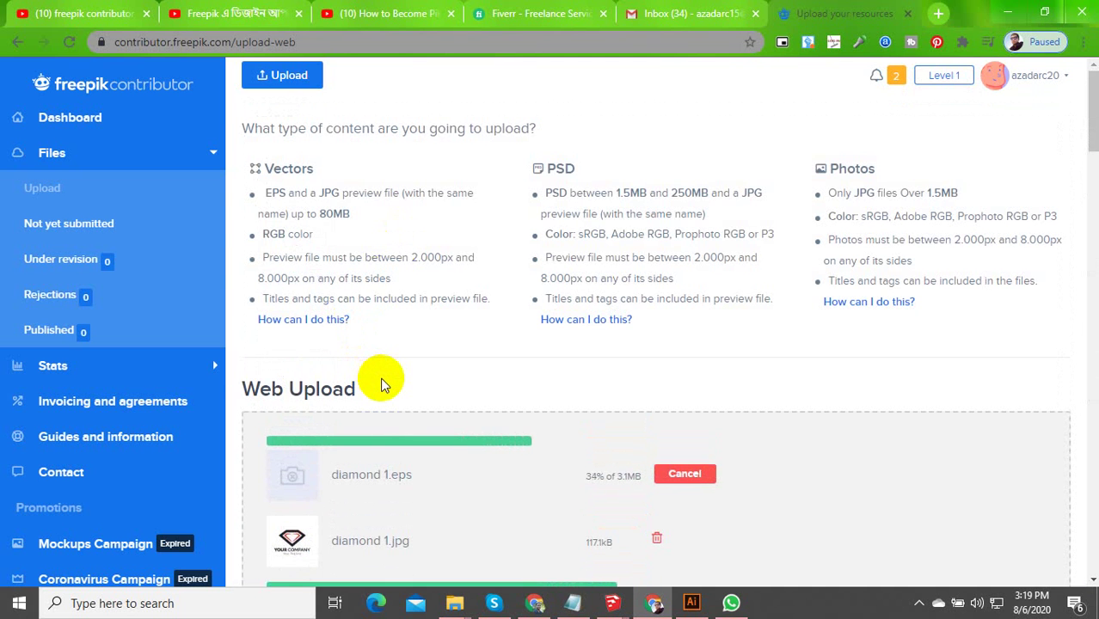
scroll(382, 384, down, 4)
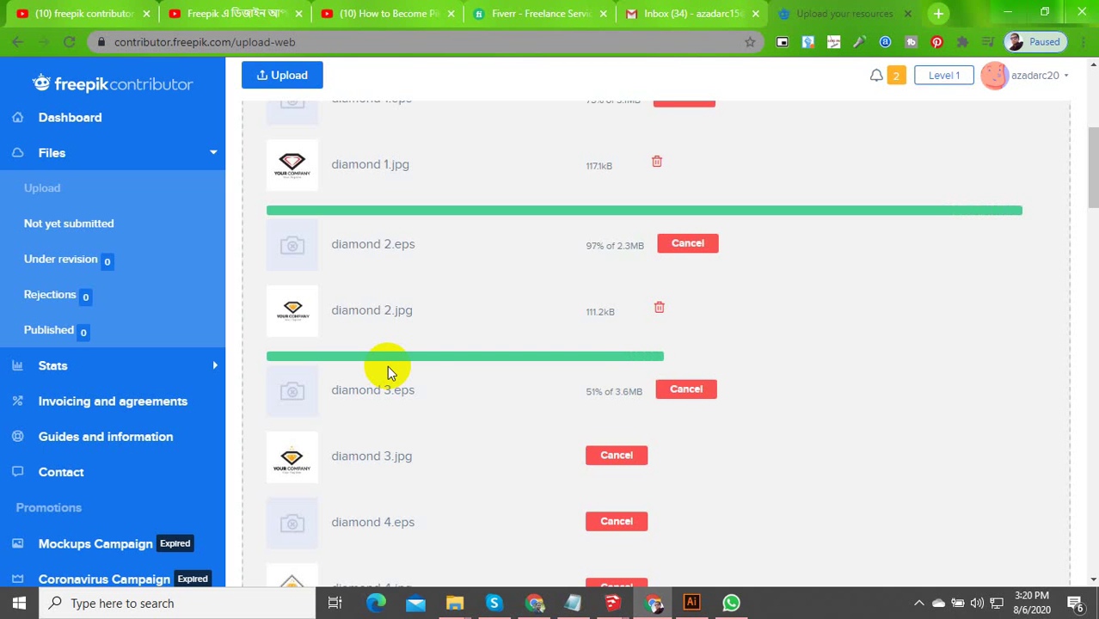
scroll(772, 404, up, 5)
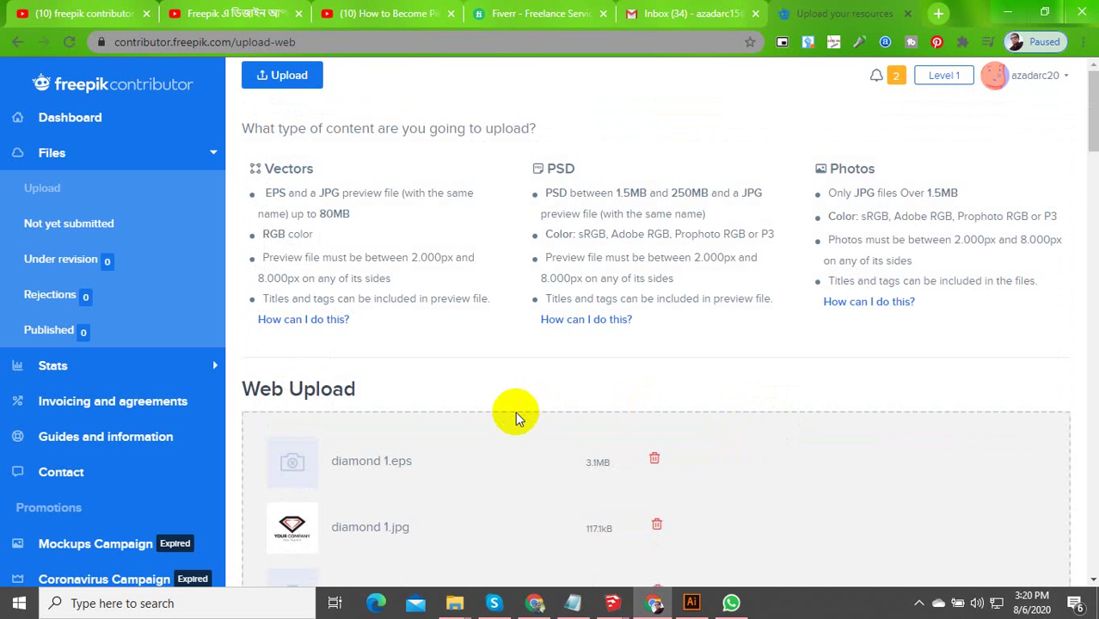
scroll(420, 375, down, 4)
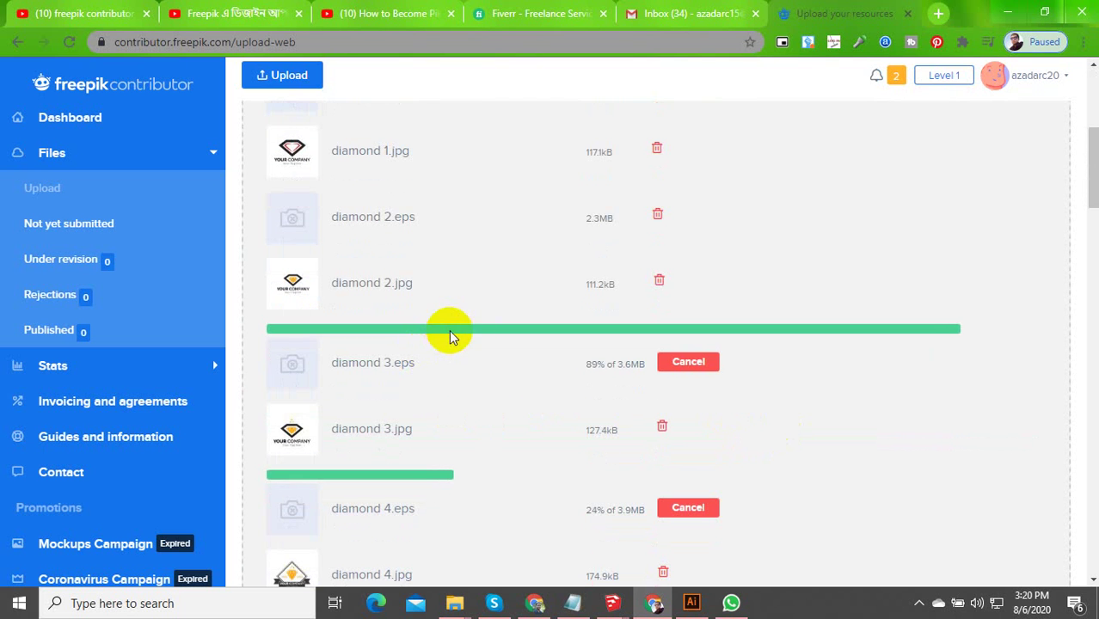
scroll(478, 415, up, 4)
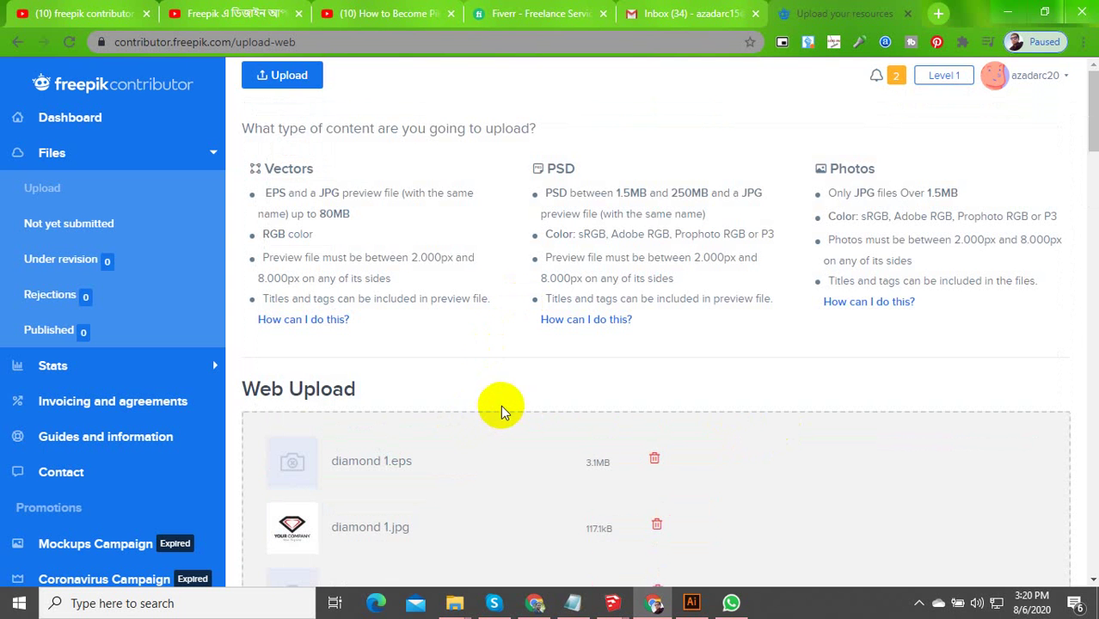
scroll(503, 405, down, 8)
scroll(503, 405, down, 4)
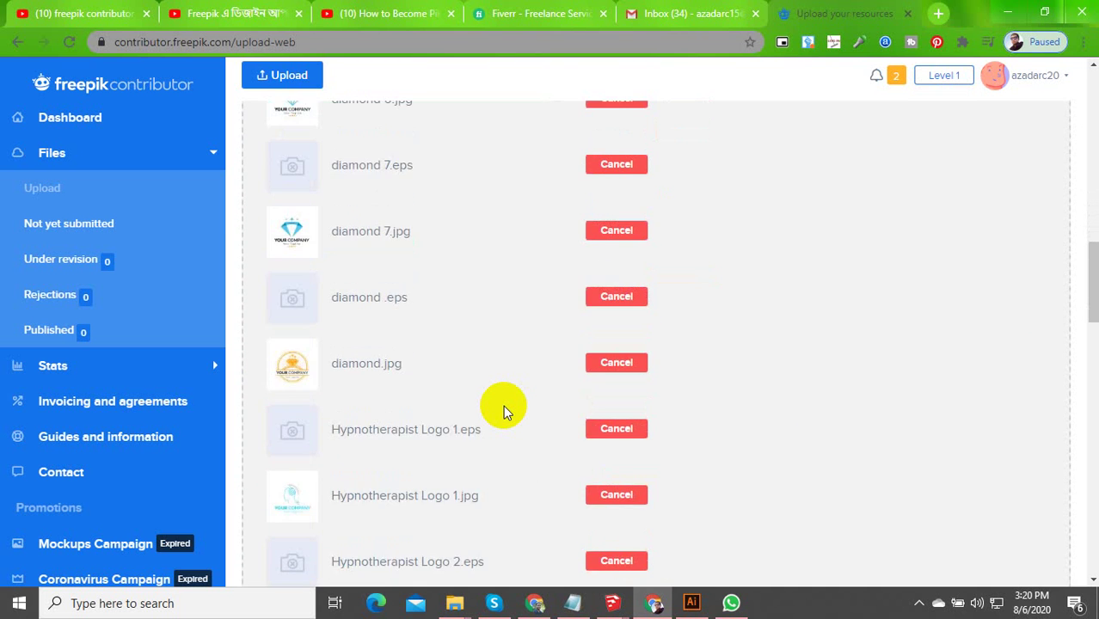
scroll(503, 405, down, 18)
scroll(504, 405, up, 5)
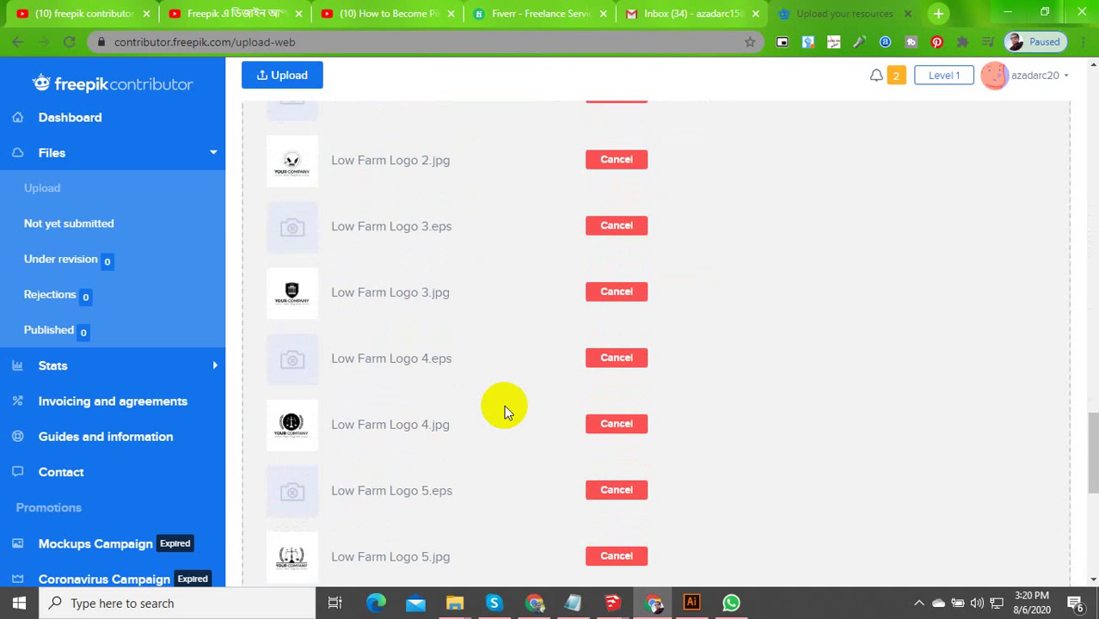
scroll(504, 405, up, 18)
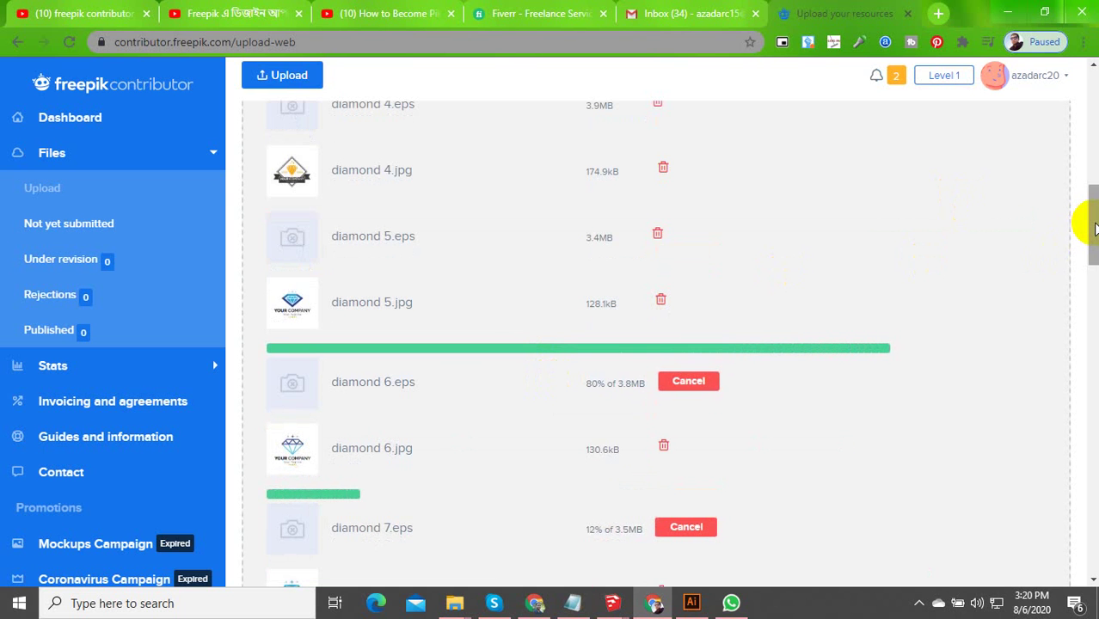
drag(1092, 225, 1092, 277)
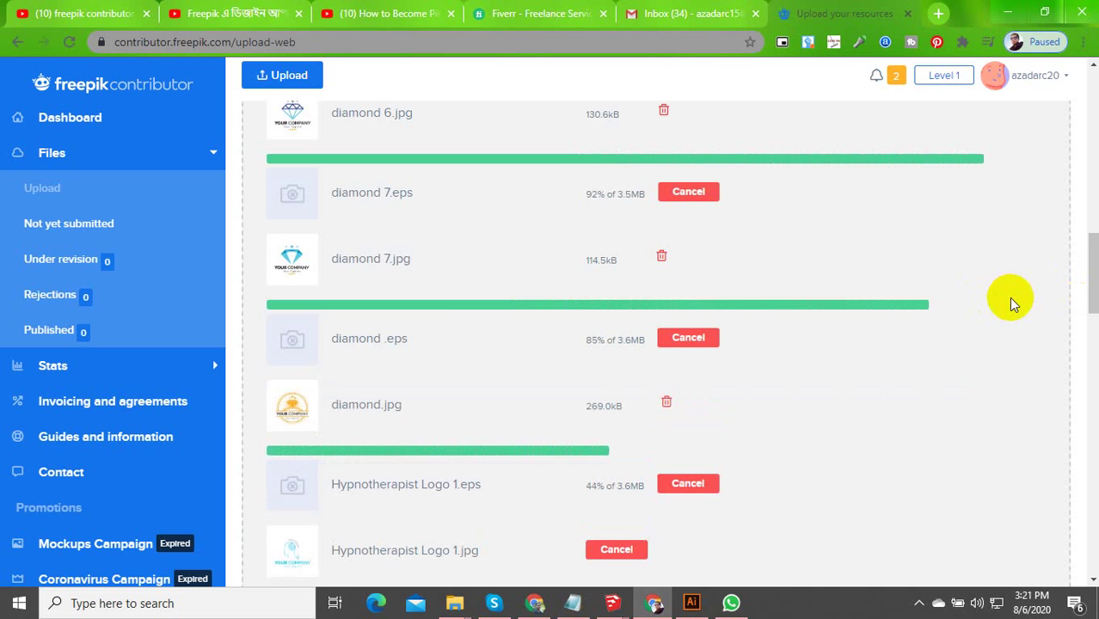
Check the upload progress of each EPS and JPG pair, from diamond 1 through Low Farm Logo 7
scroll(868, 415, down, 4)
scroll(508, 467, down, 15)
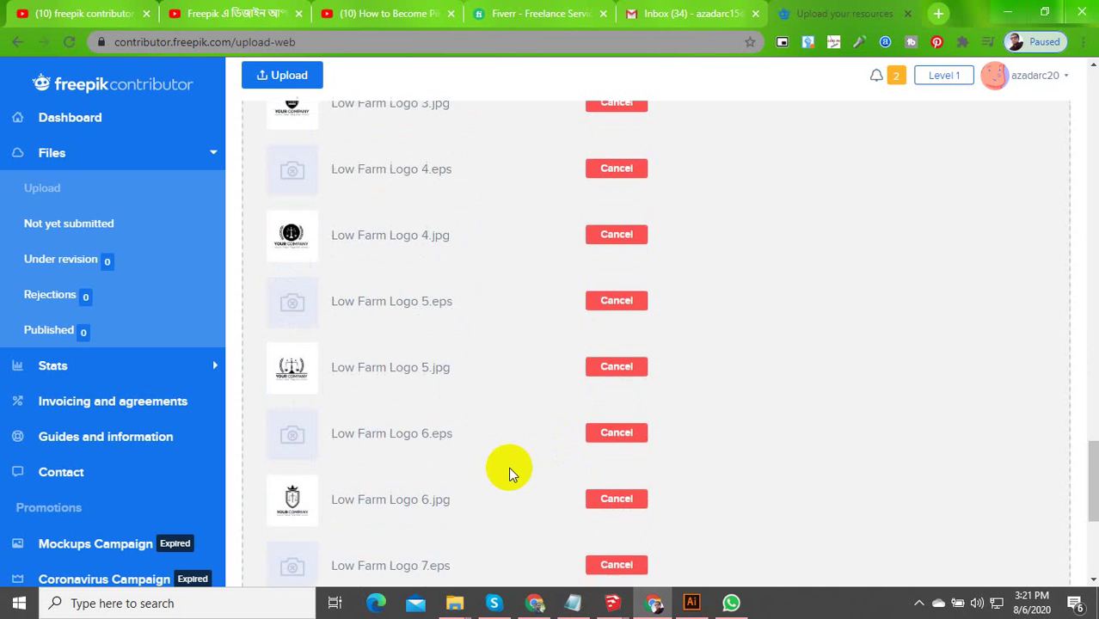
scroll(508, 467, up, 16)
scroll(510, 467, up, 9)
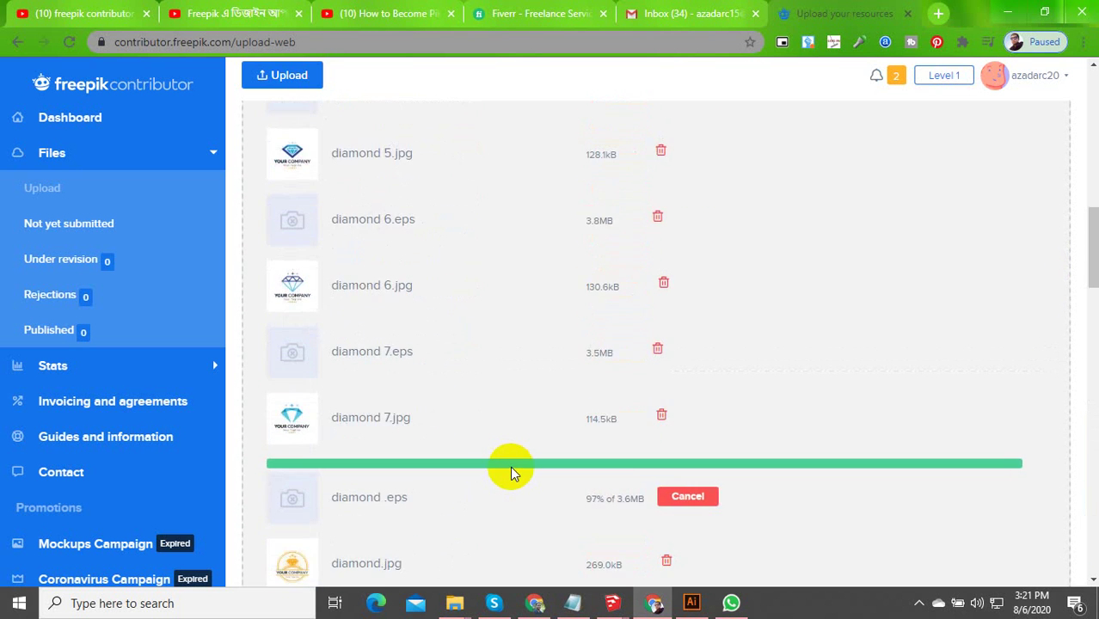
scroll(510, 467, down, 9)
scroll(551, 395, up, 4)
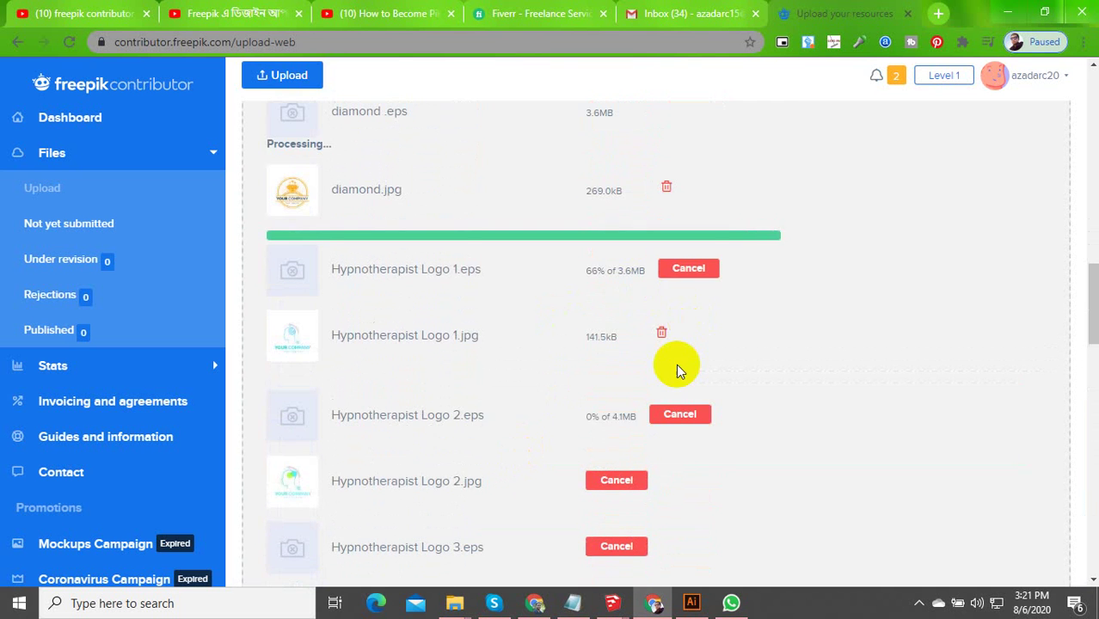
scroll(602, 400, down, 2)
scroll(603, 404, down, 15)
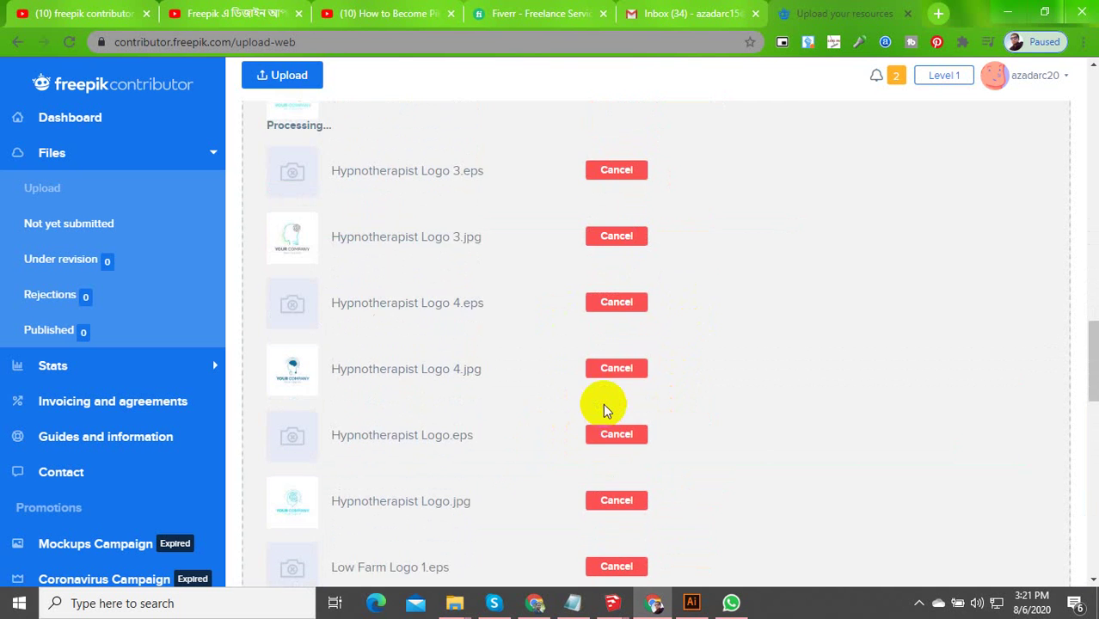
scroll(547, 404, up, 4)
scroll(541, 404, up, 13)
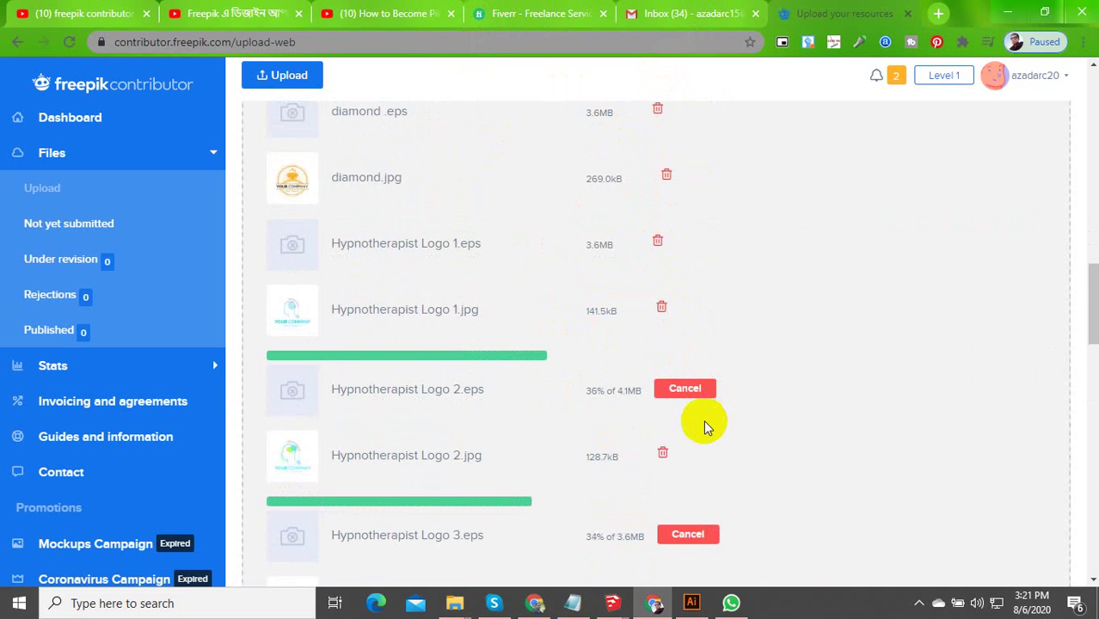
scroll(702, 418, down, 13)
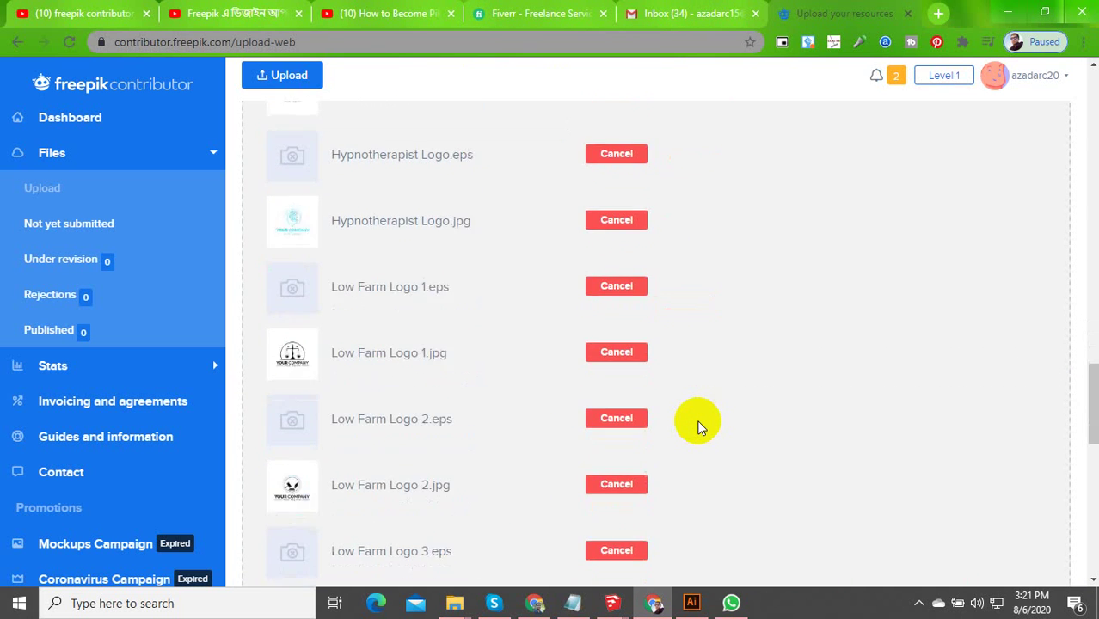
scroll(696, 421, down, 5)
scroll(602, 421, up, 5)
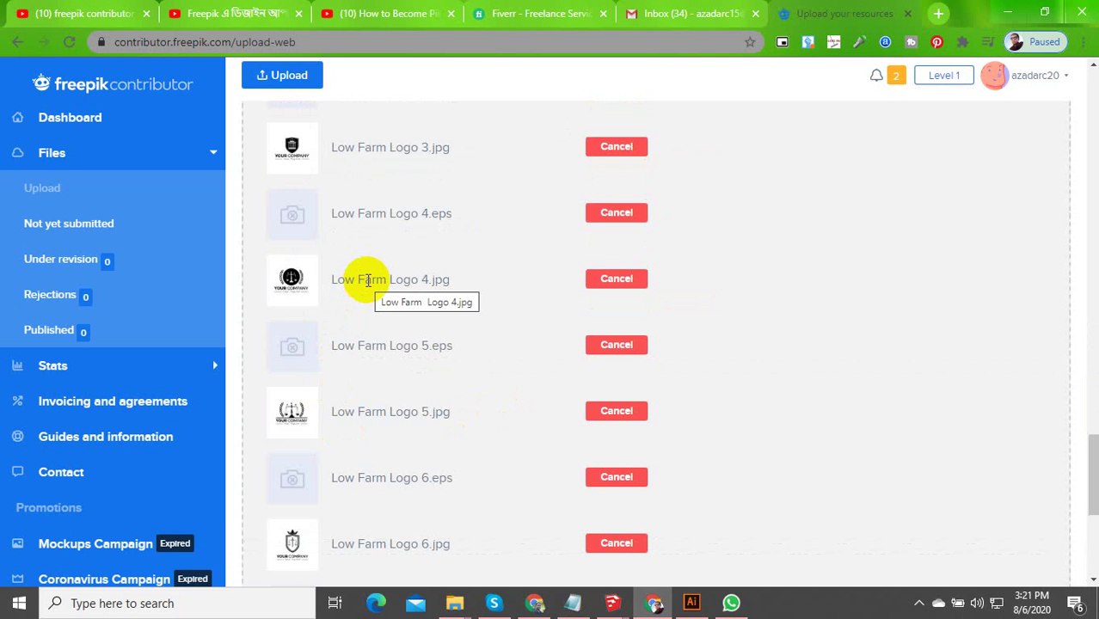
scroll(476, 420, up, 9)
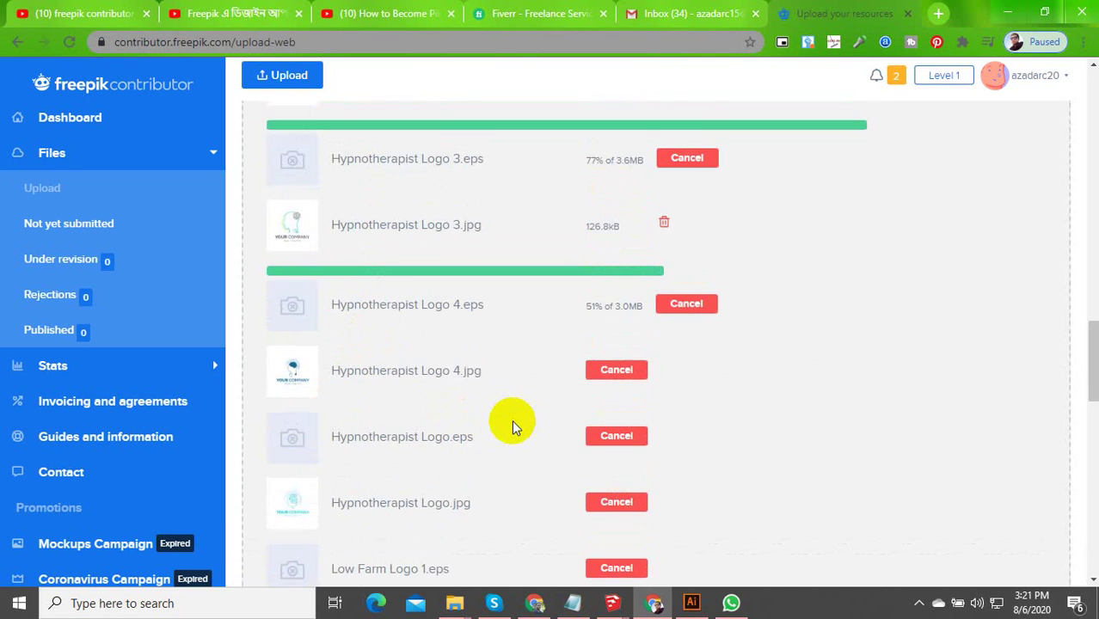
scroll(512, 419, up, 10)
scroll(551, 385, down, 4)
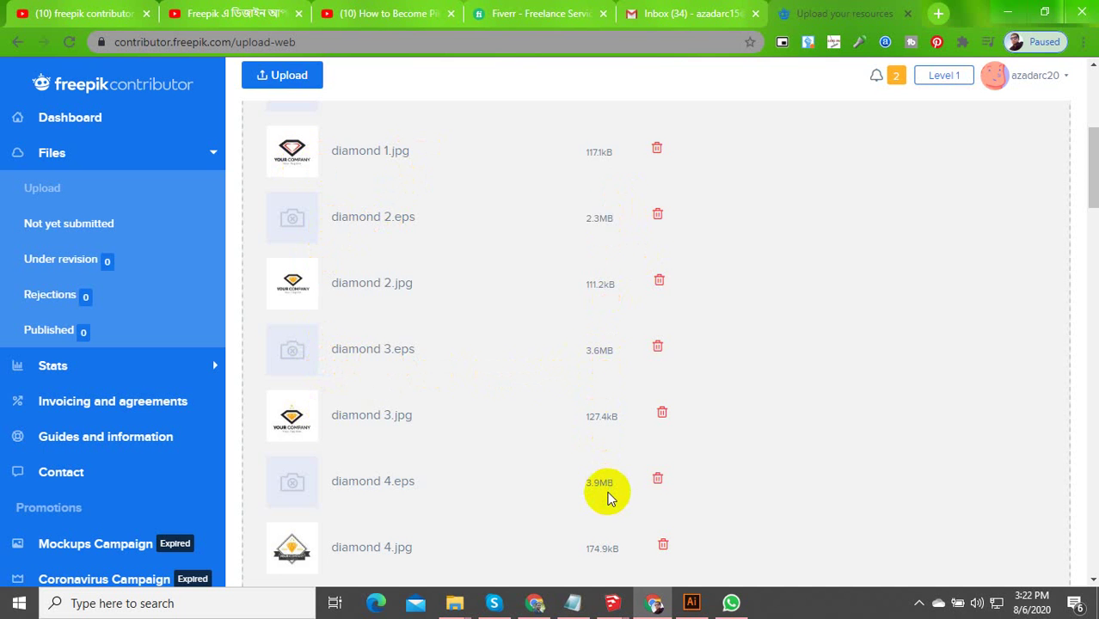
scroll(607, 499, down, 9)
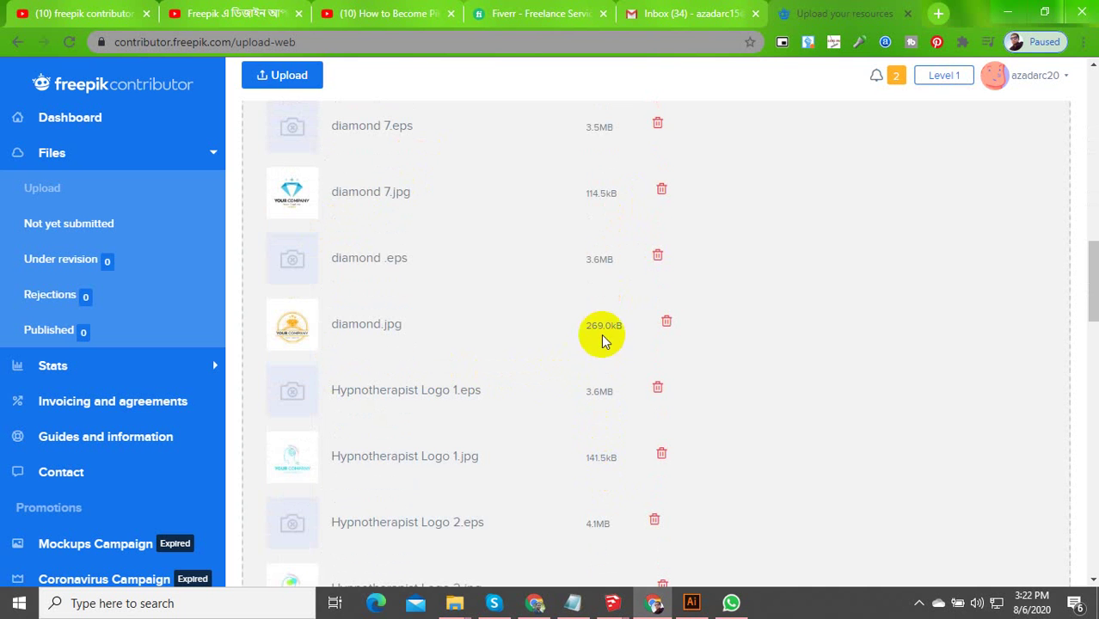
scroll(602, 379, down, 10)
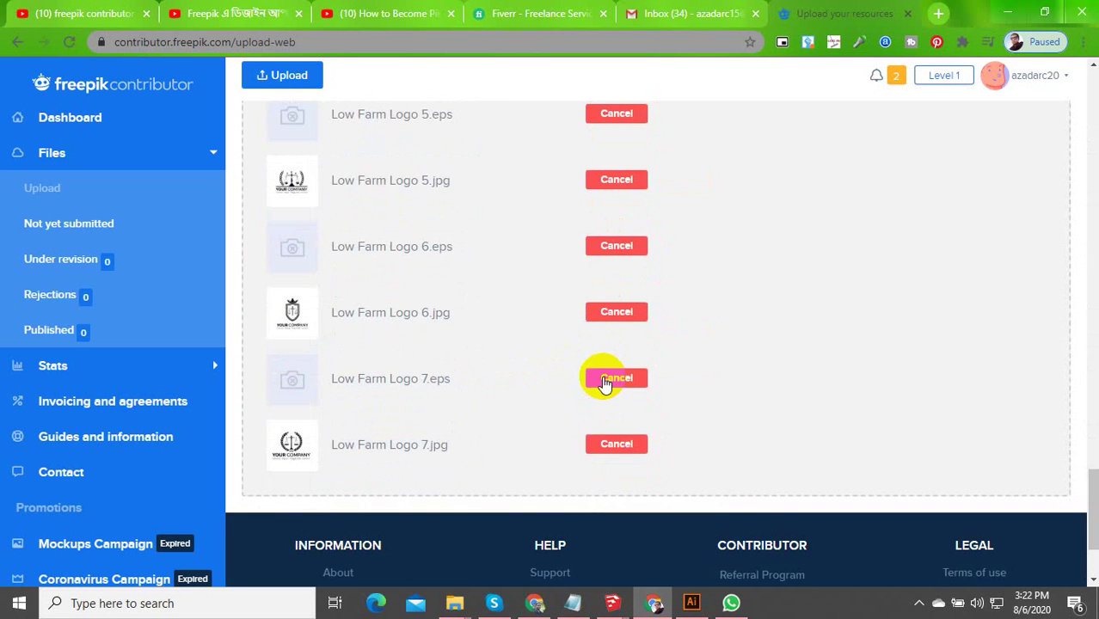
scroll(523, 384, down, 8)
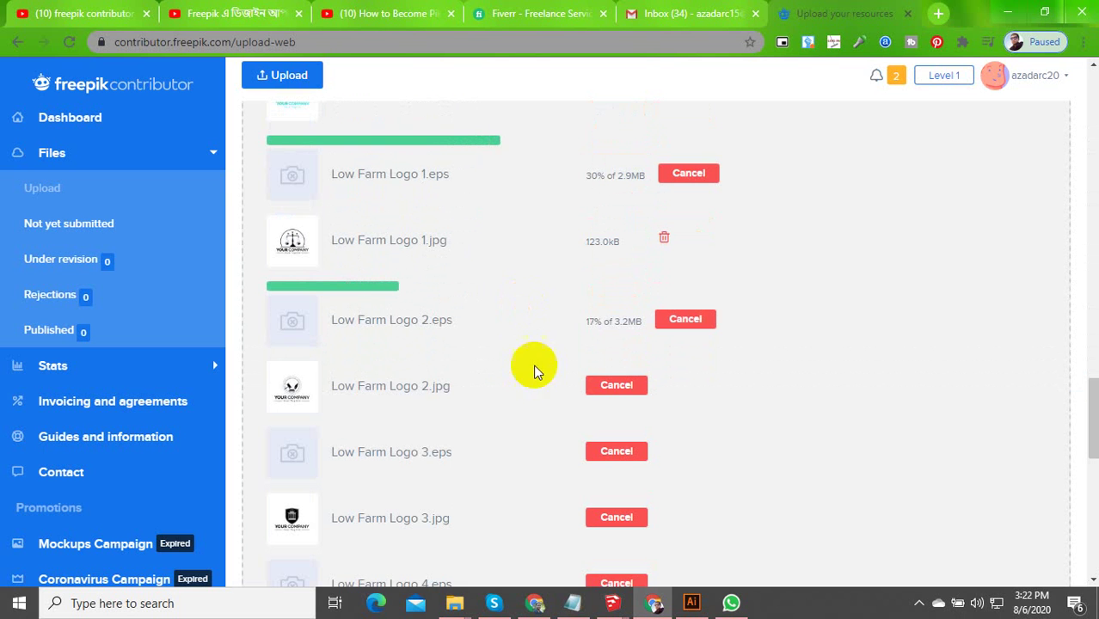
click(920, 602)
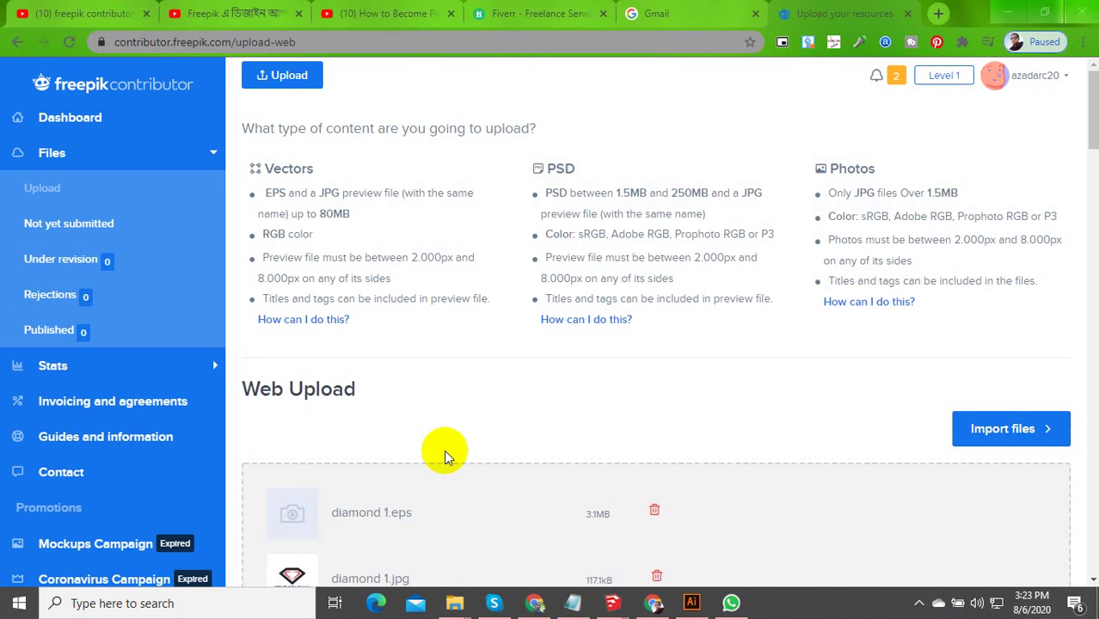
Review the uploaded list down to Low Farm Logo 7 and proceed from Web Upload to importing the files
scroll(444, 449, down, 4)
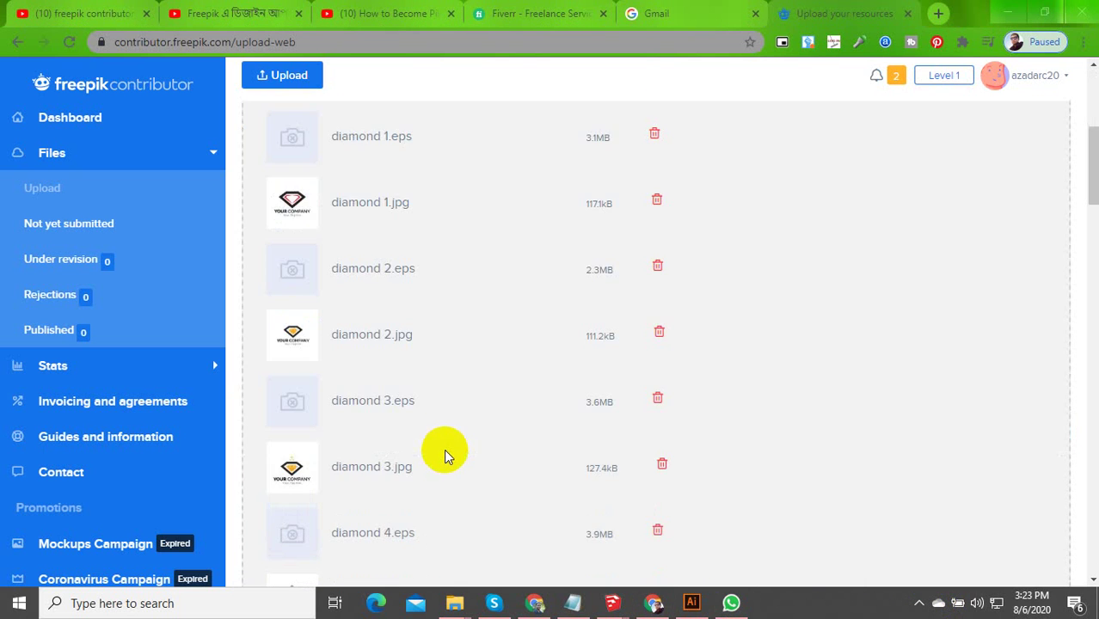
scroll(438, 434, down, 20)
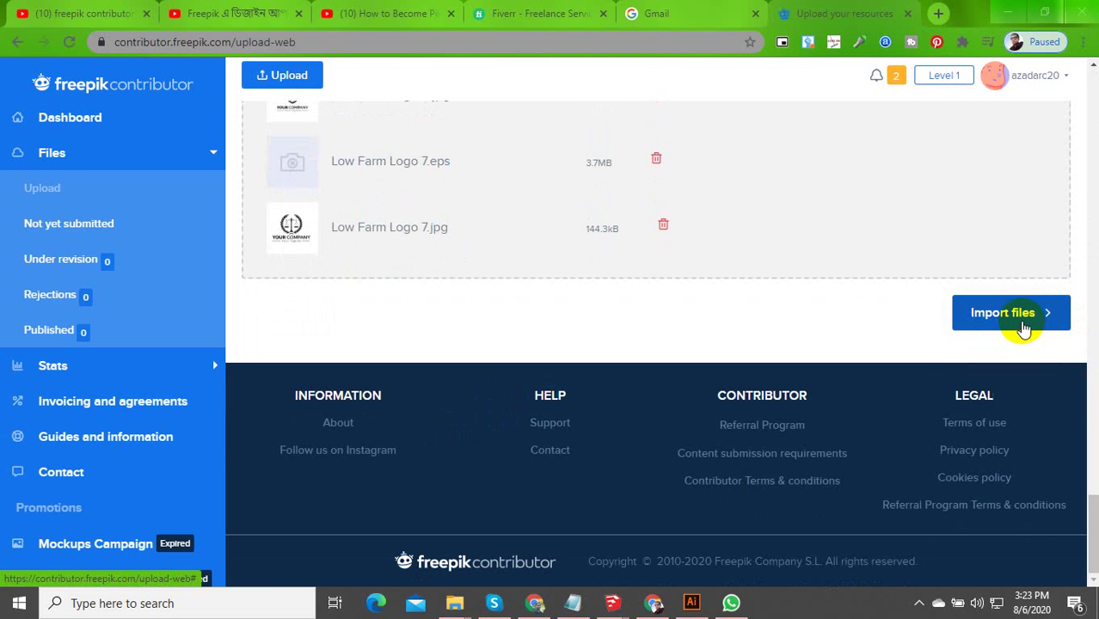
scroll(1024, 325, up, 20)
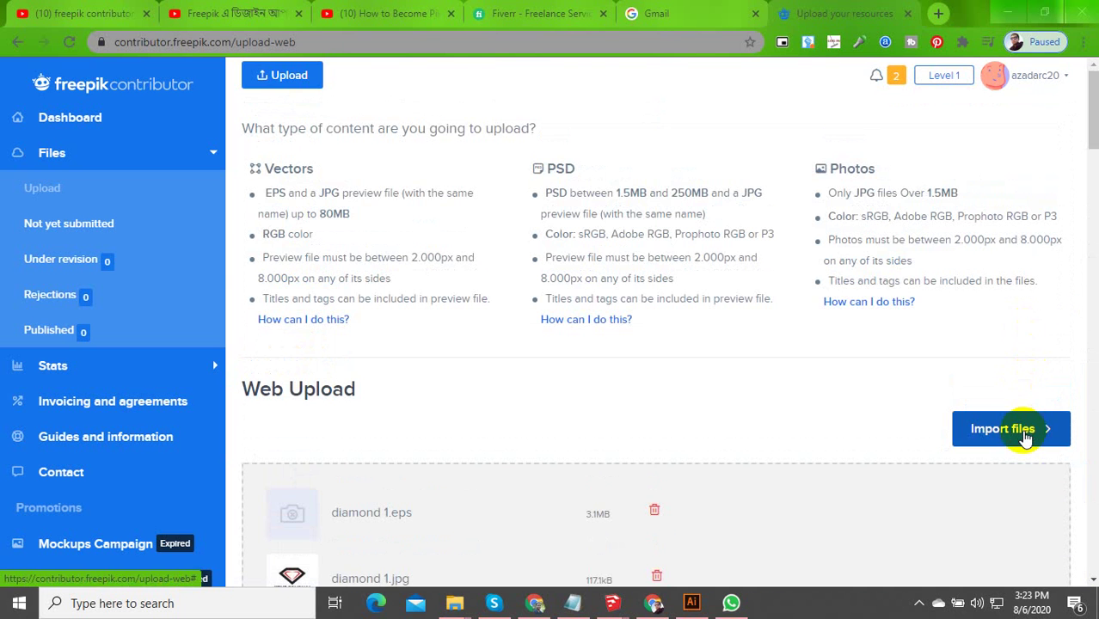
click(1025, 429)
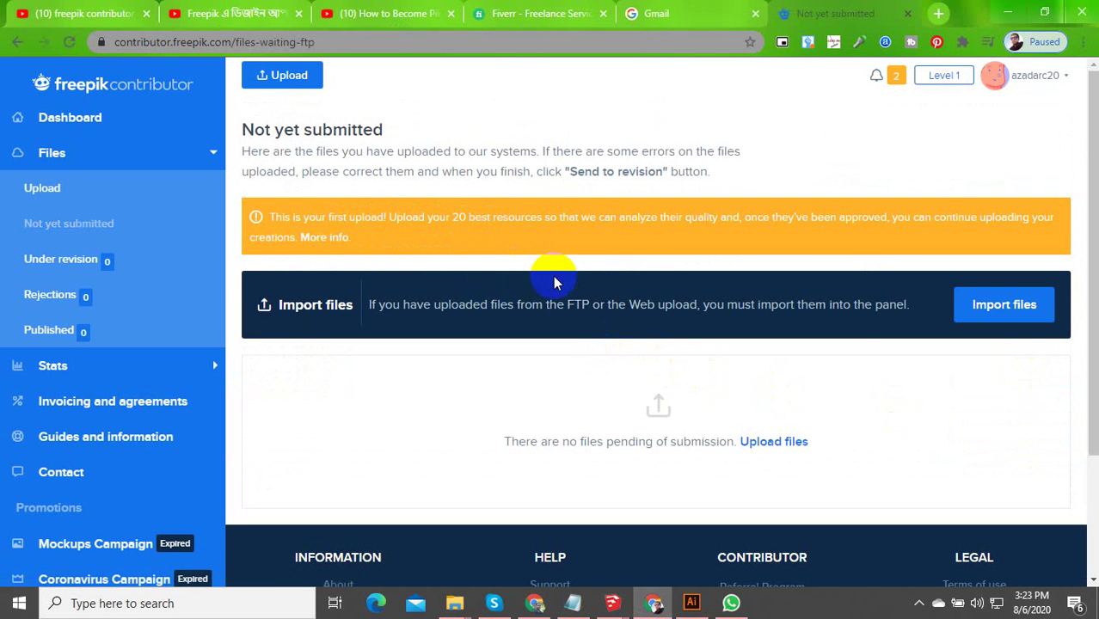
Import the web-uploaded logo files into the Not yet submitted panel
scroll(768, 378, down, 2)
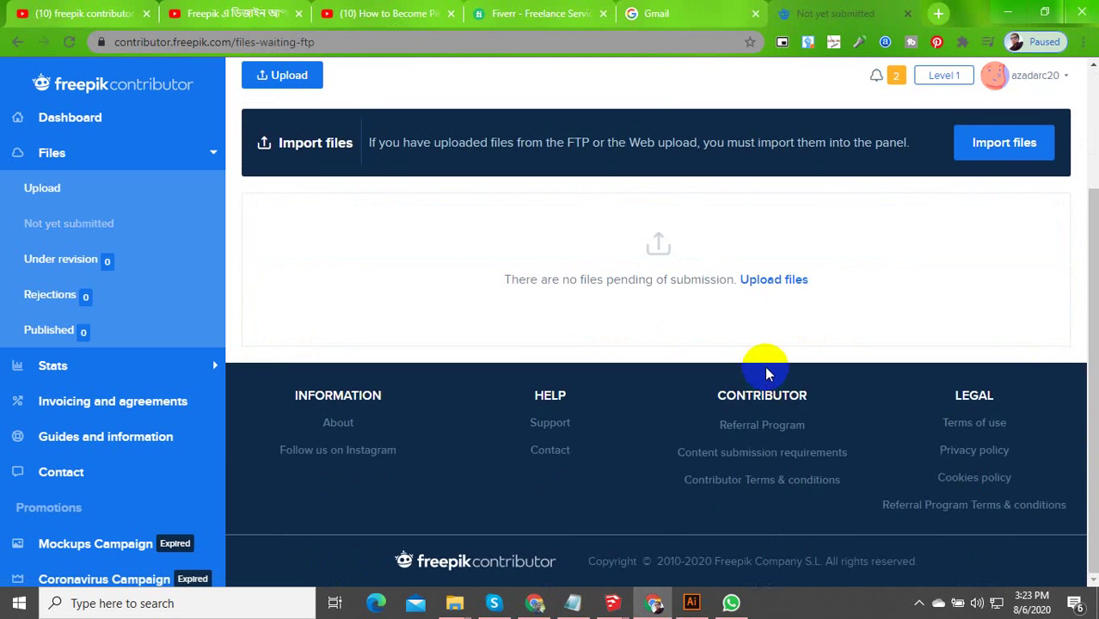
scroll(768, 372, up, 2)
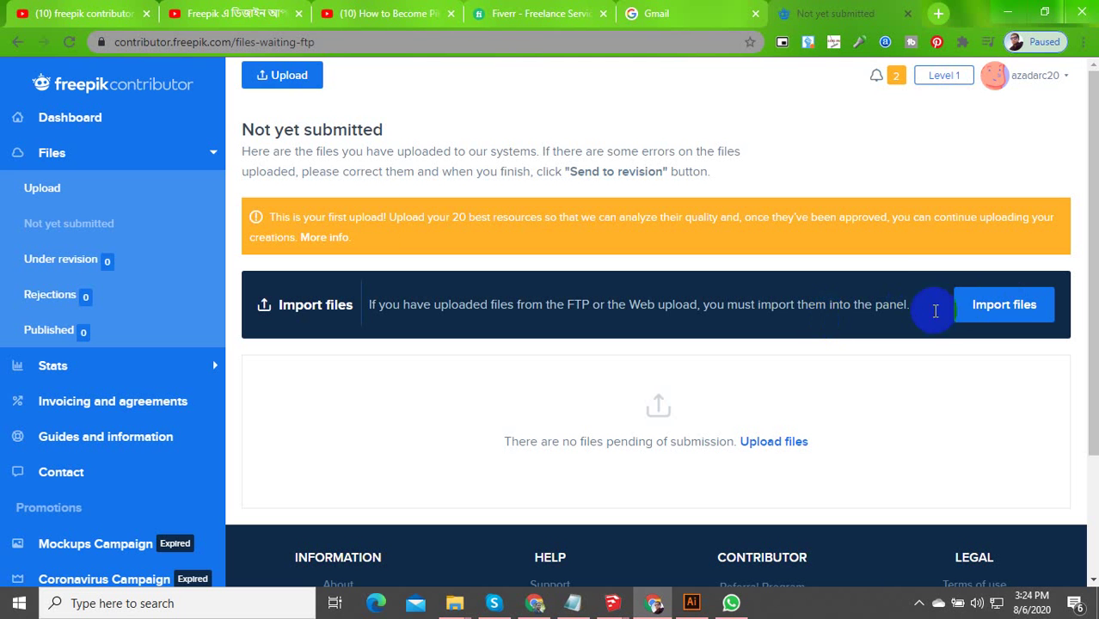
click(1015, 315)
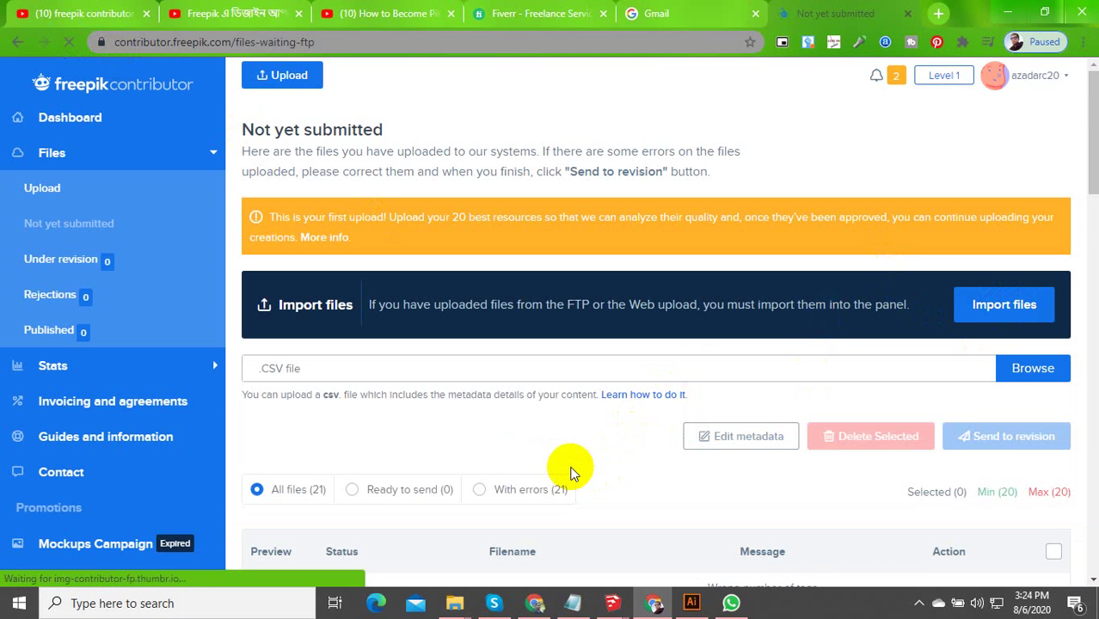
Examine the status, error messages and selection limits of the imported logo files awaiting submission
scroll(571, 466, down, 5)
scroll(575, 469, up, 5)
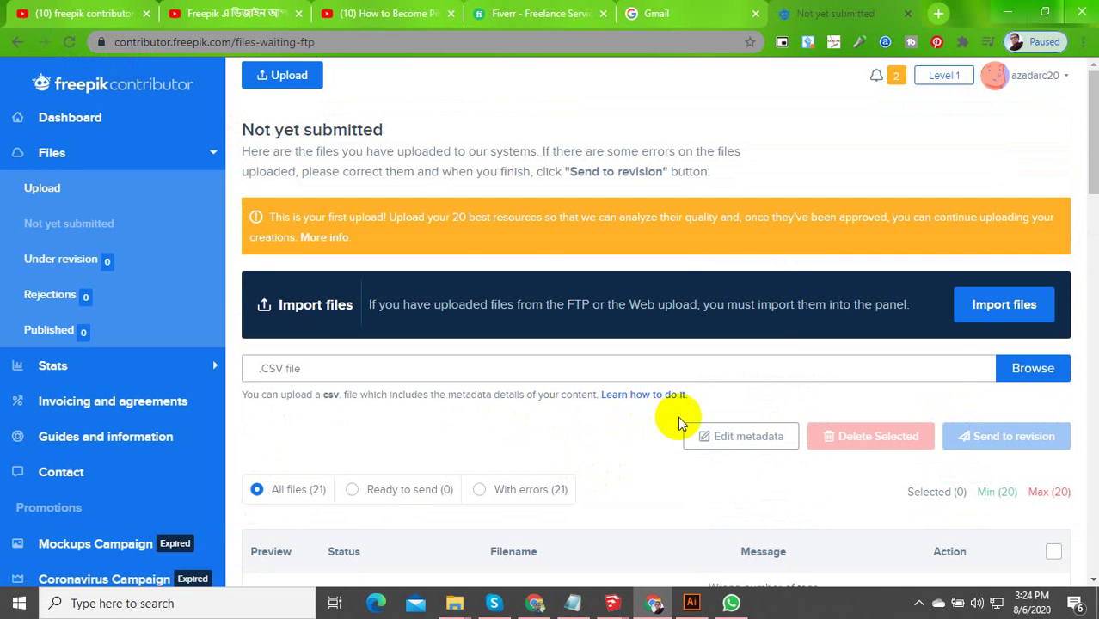
scroll(676, 422, down, 5)
scroll(530, 433, down, 10)
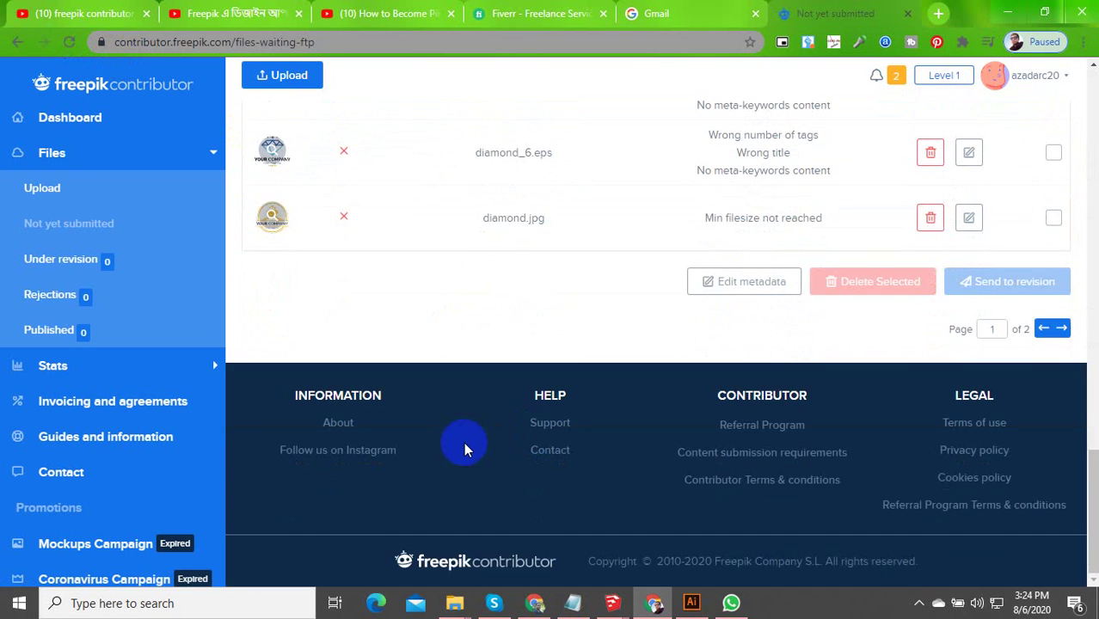
scroll(464, 450, up, 15)
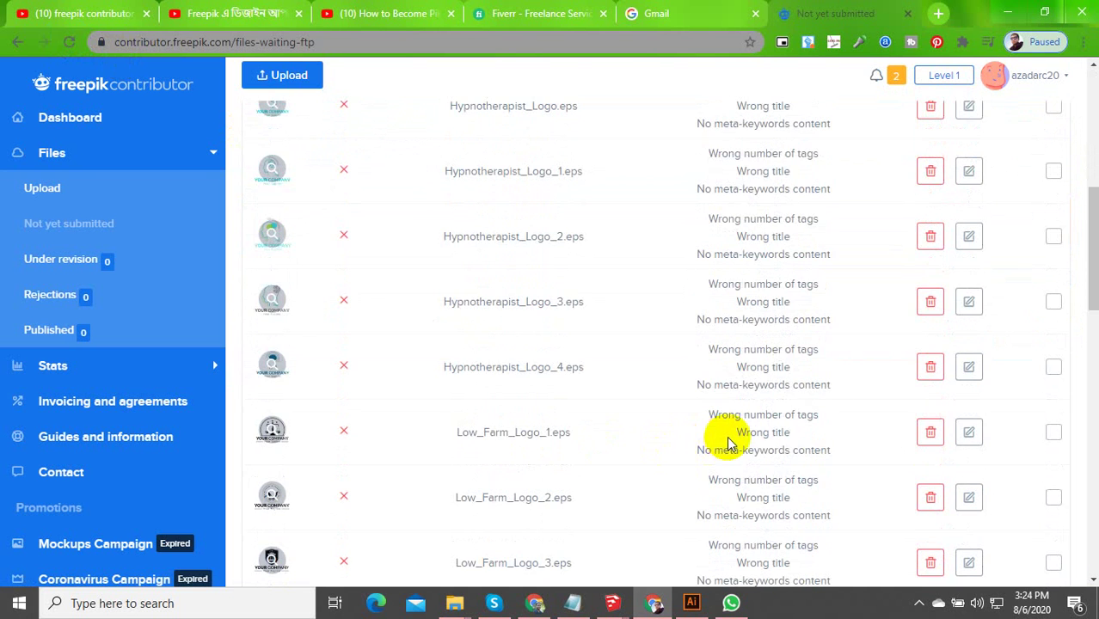
scroll(774, 412, up, 5)
scroll(1006, 476, down, 8)
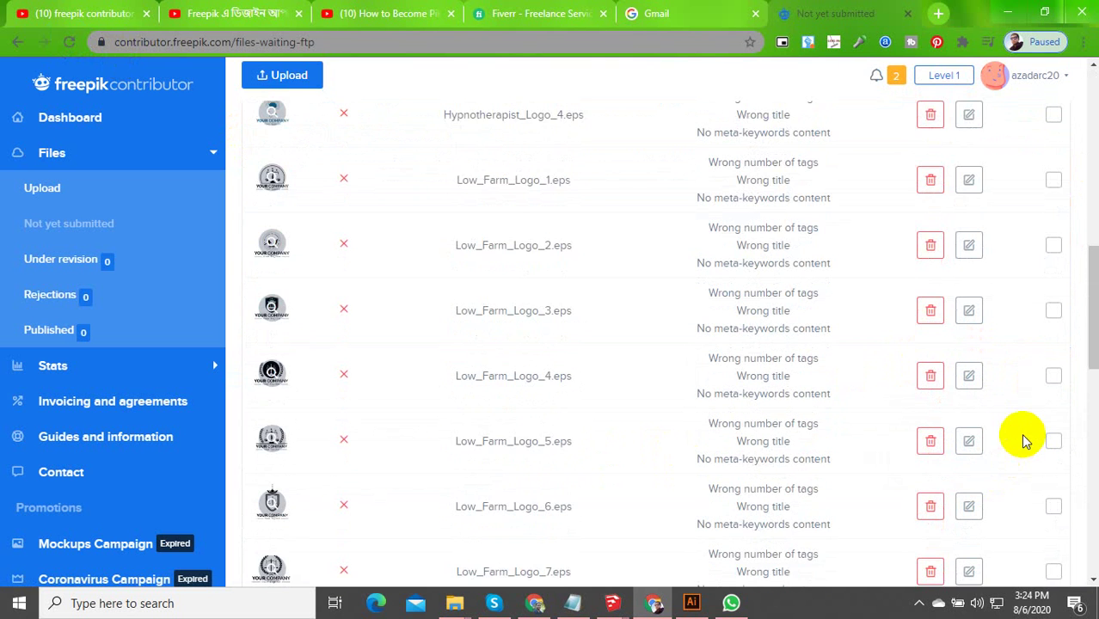
scroll(1023, 440, up, 8)
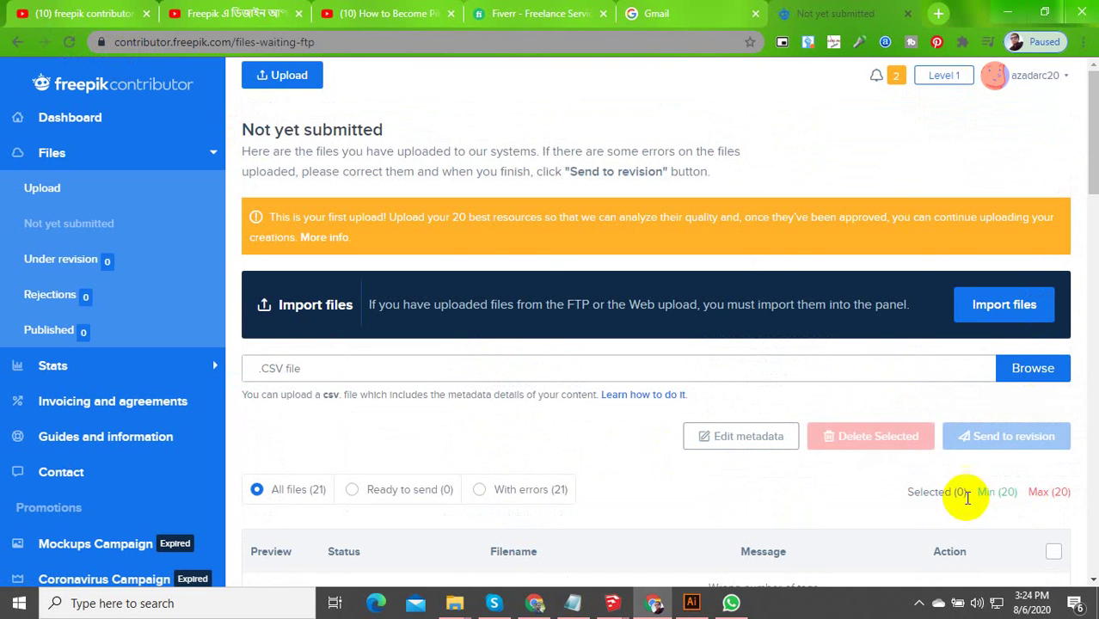
scroll(1049, 493, down, 4)
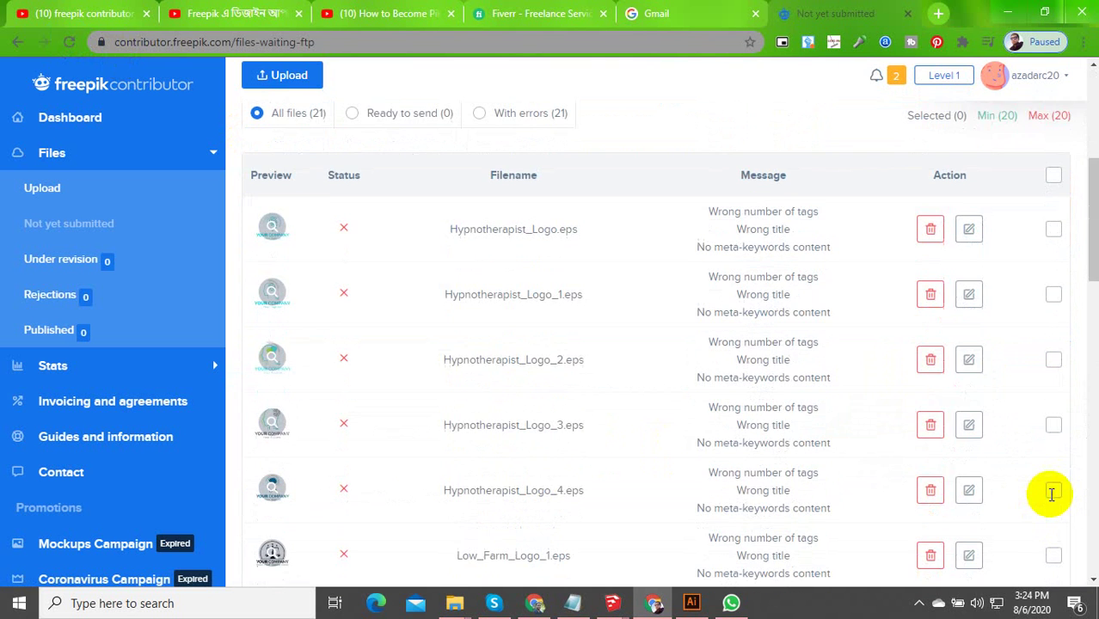
scroll(1021, 302, up, 4)
scroll(563, 473, down, 3)
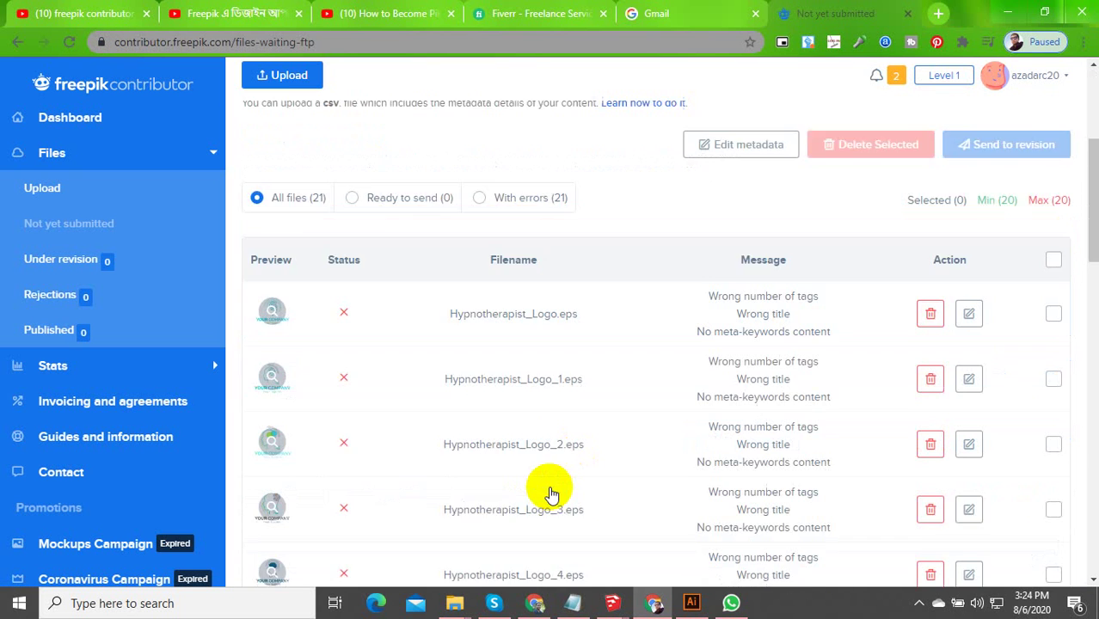
scroll(552, 490, down, 1)
scroll(555, 477, up, 4)
scroll(520, 447, down, 4)
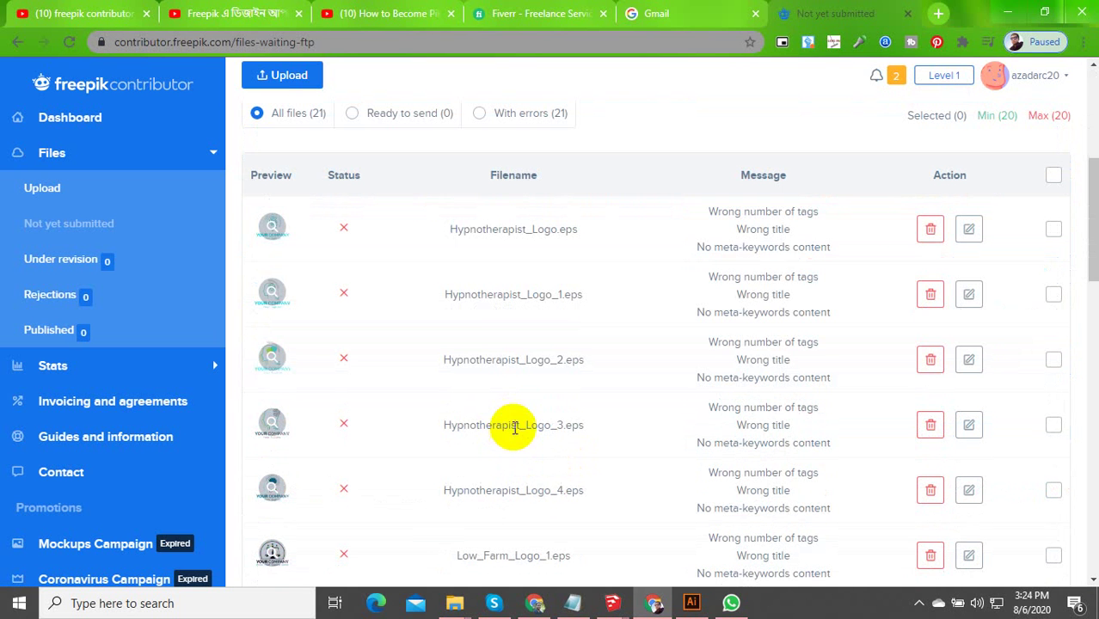
Copy "Hypnotherapist" from the Hypnotherapist_Logo.eps filename, open that file's metadata for editing and paste the word as the first image's title
drag(448, 228, 525, 225)
key(ctrl+c)
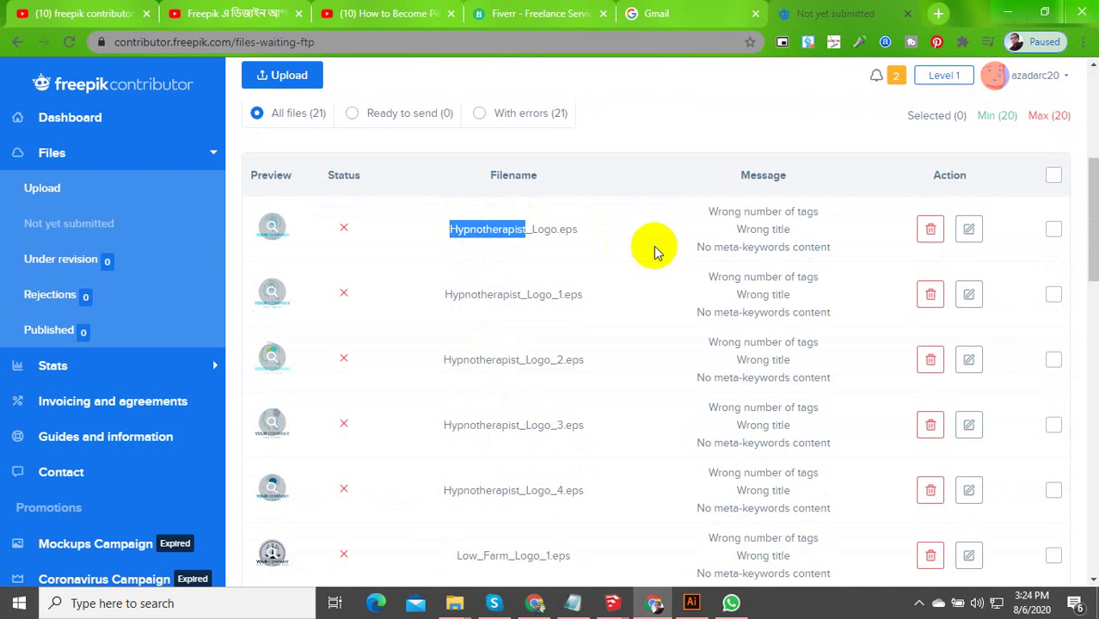
click(968, 228)
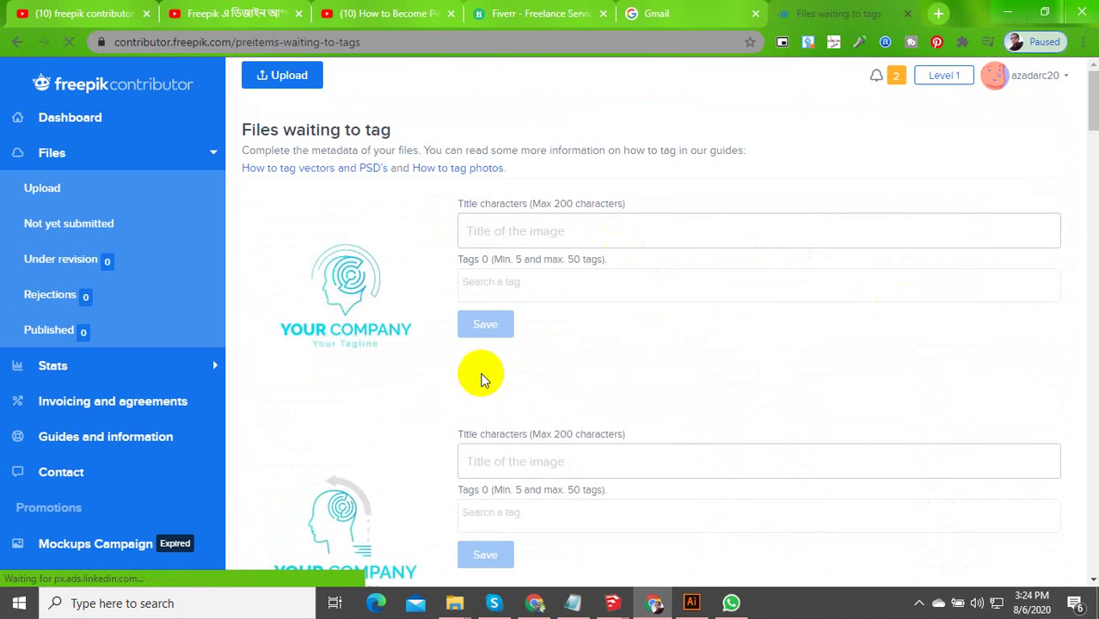
click(529, 232)
key(ctrl+v)
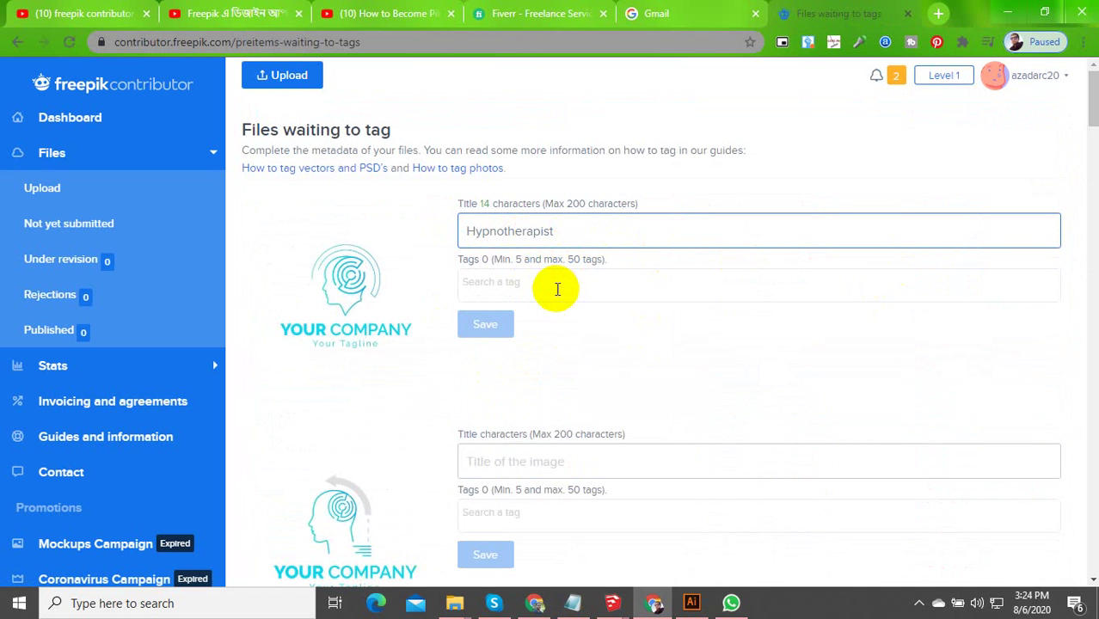
Add the tags "Hypnotherapist" and "company logo" to the first image
click(557, 289)
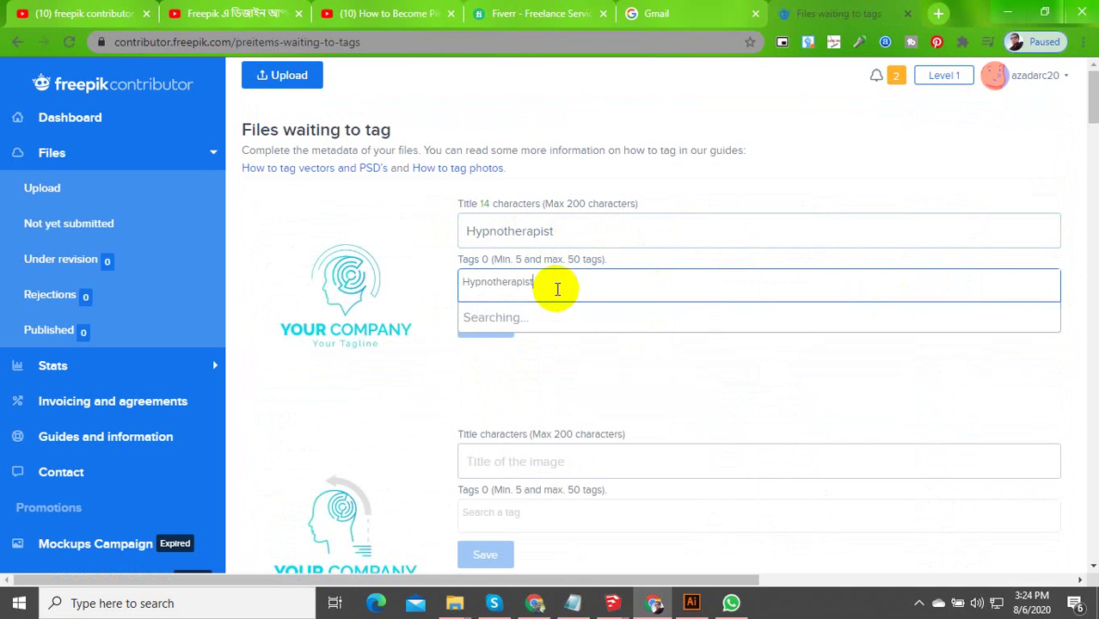
click(558, 320)
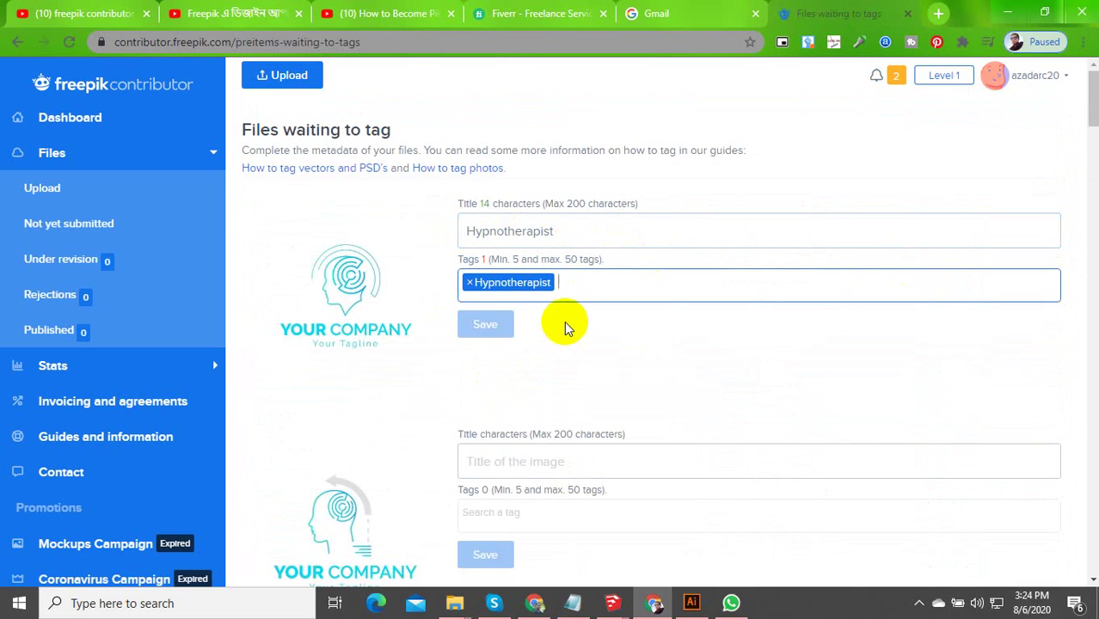
click(602, 285)
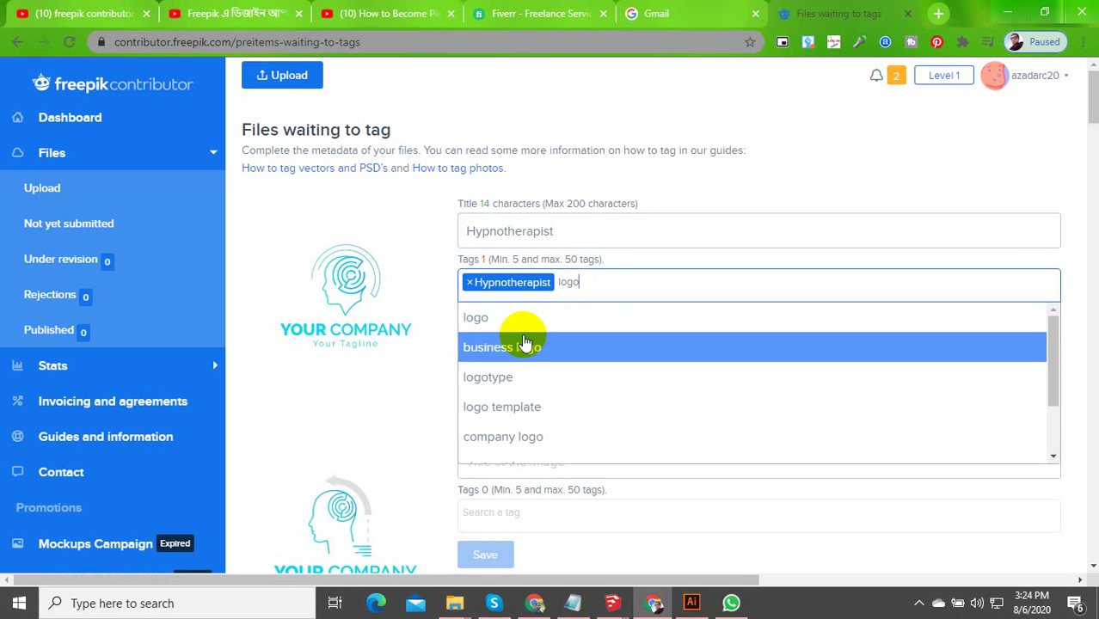
click(520, 436)
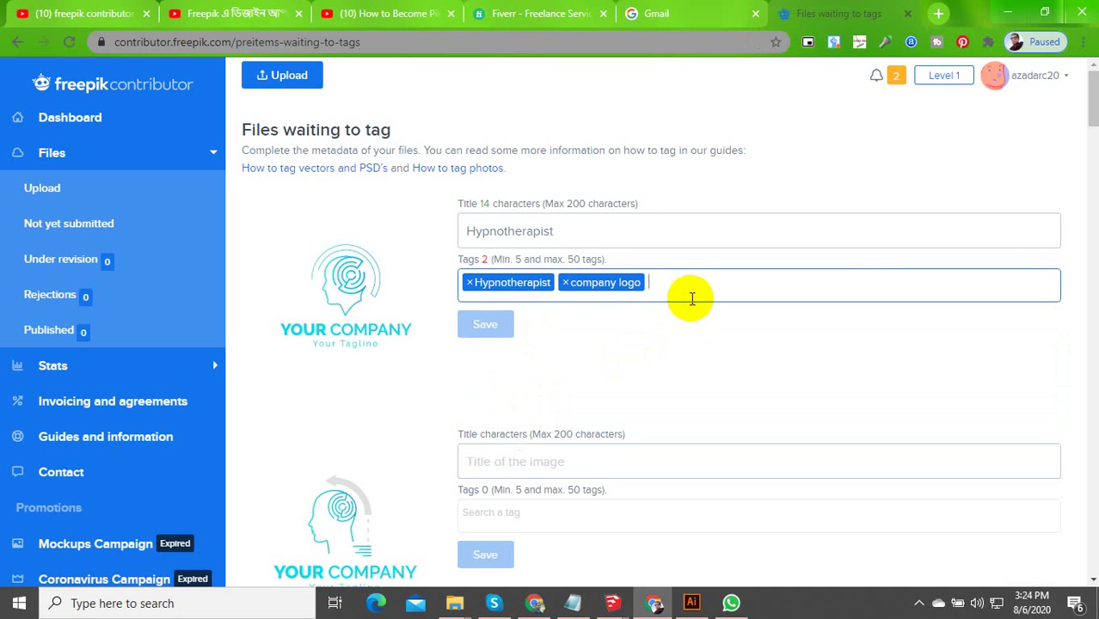
text(lo)
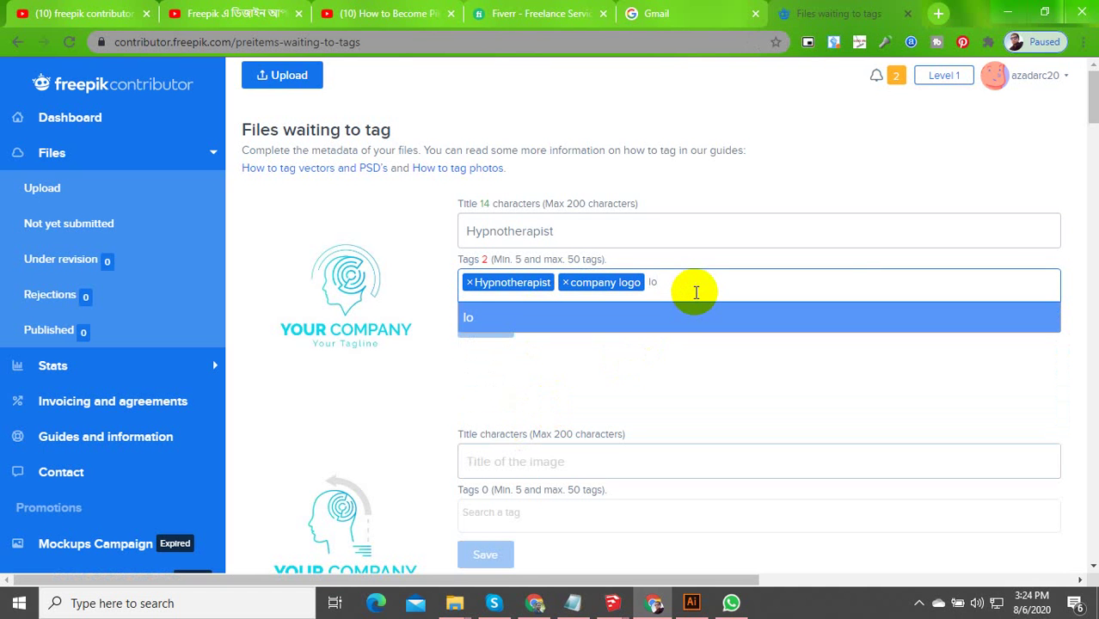
text(go)
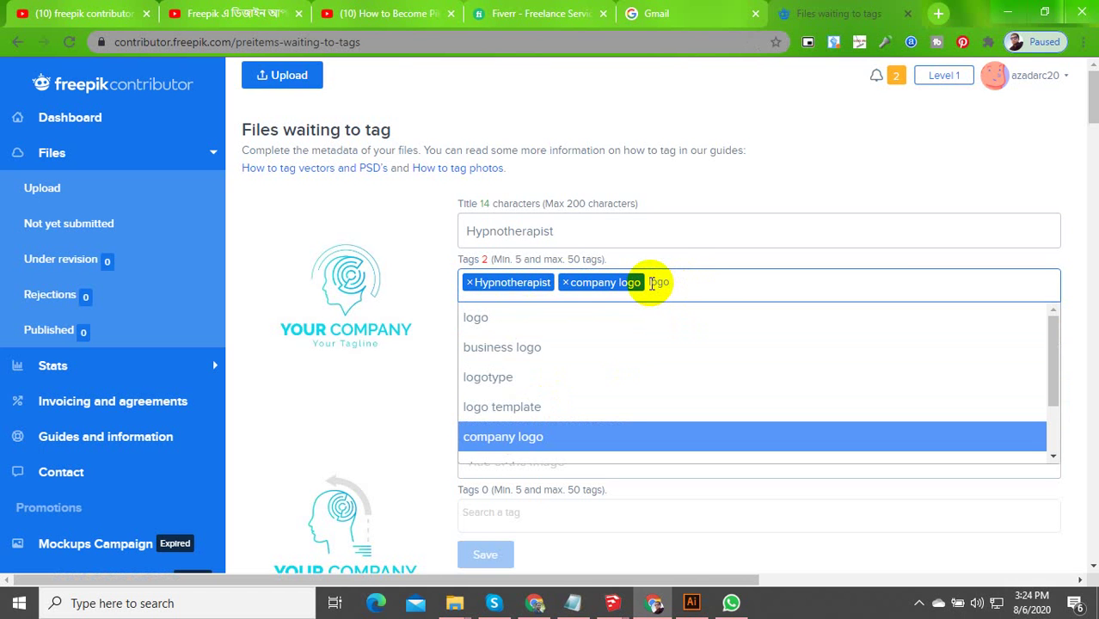
key(BackSpace)
key(BackSpace)
key(BackSpace)
key(BackSpace)
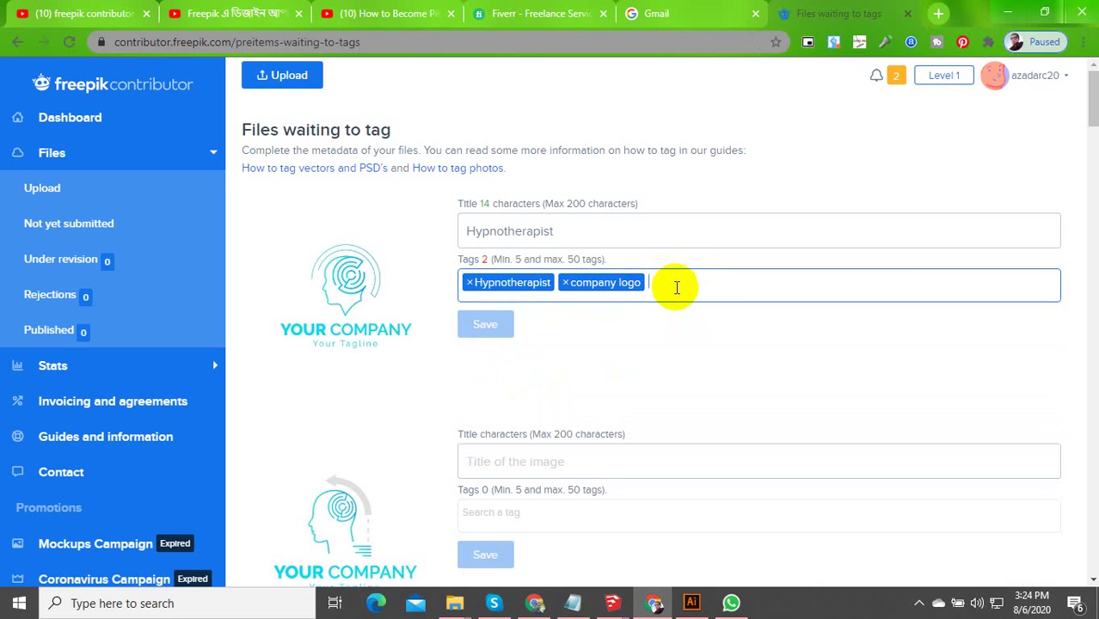
Add the suggested tags "logo template", "logotype" and "business logo" to the first image
click(674, 290)
text(lo)
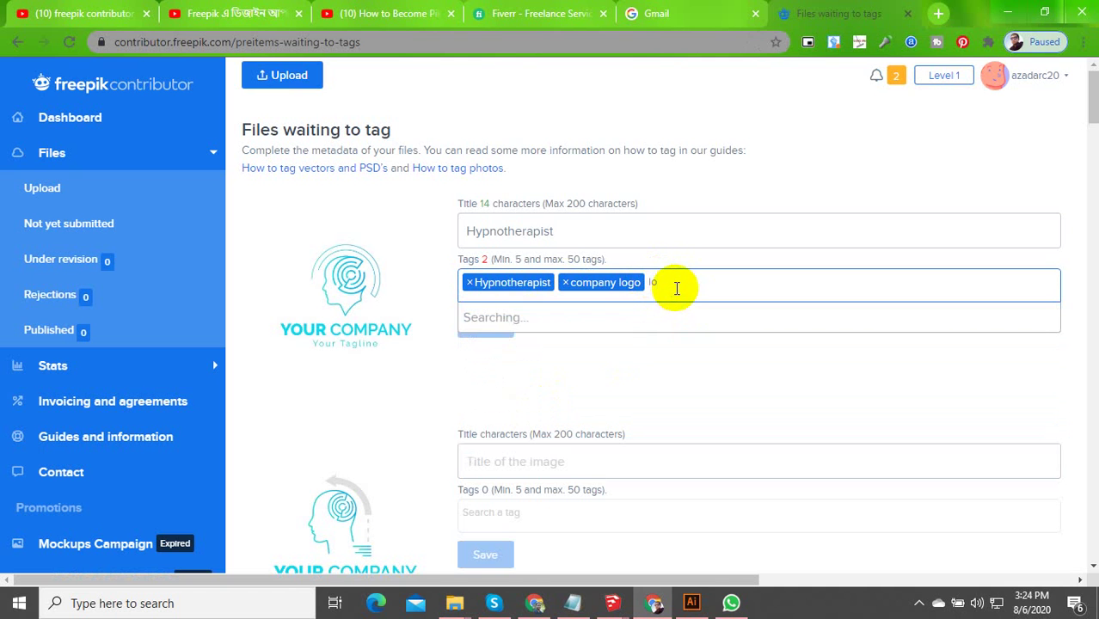
text(go)
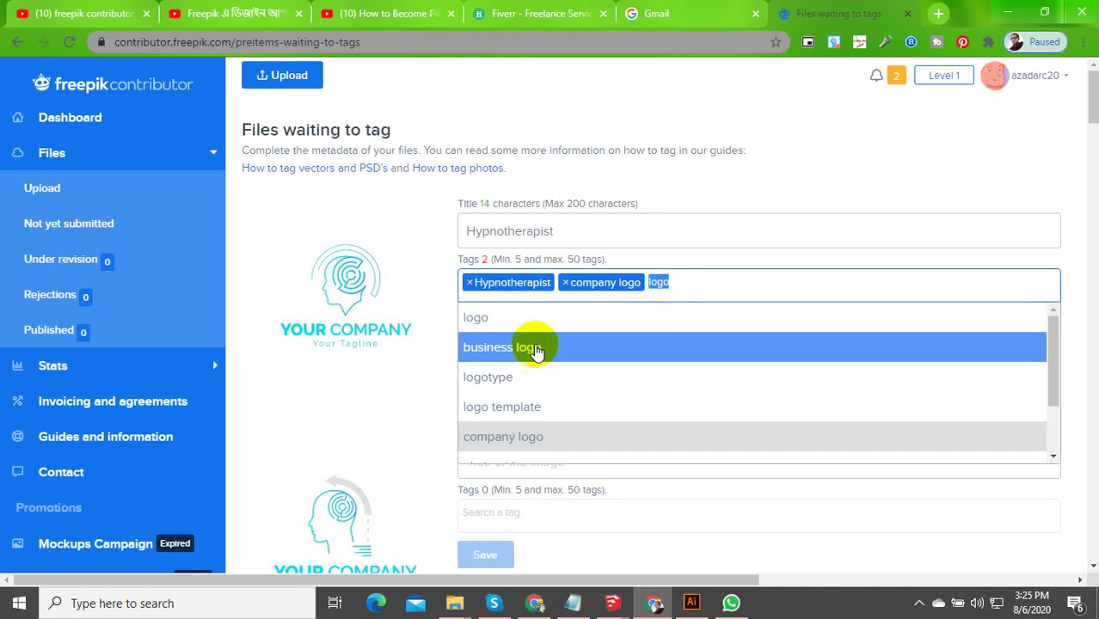
click(527, 407)
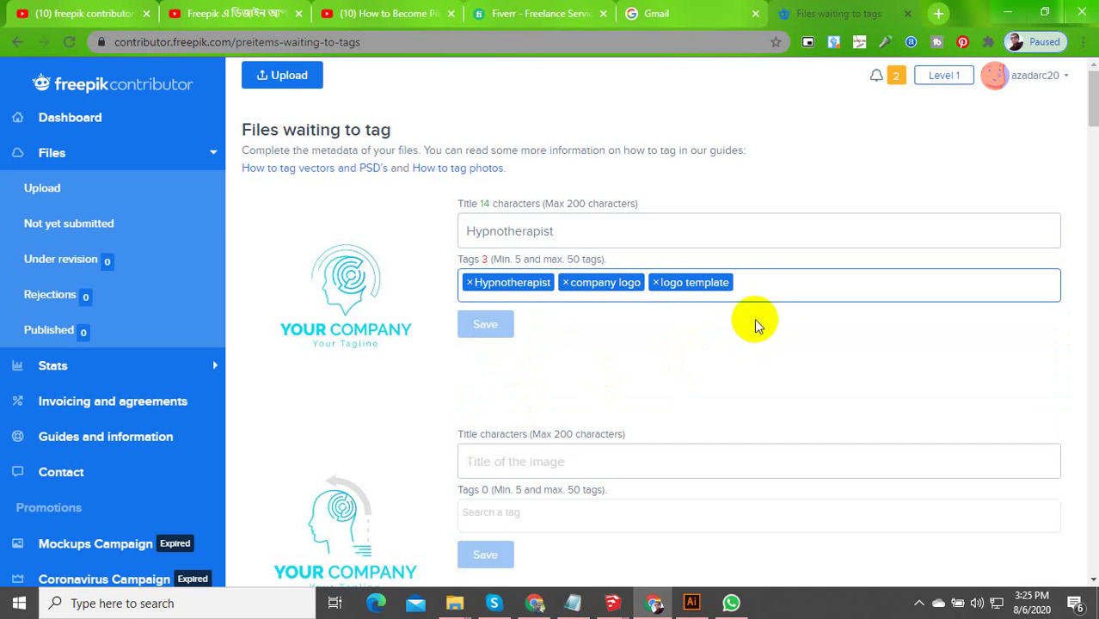
click(776, 294)
click(532, 382)
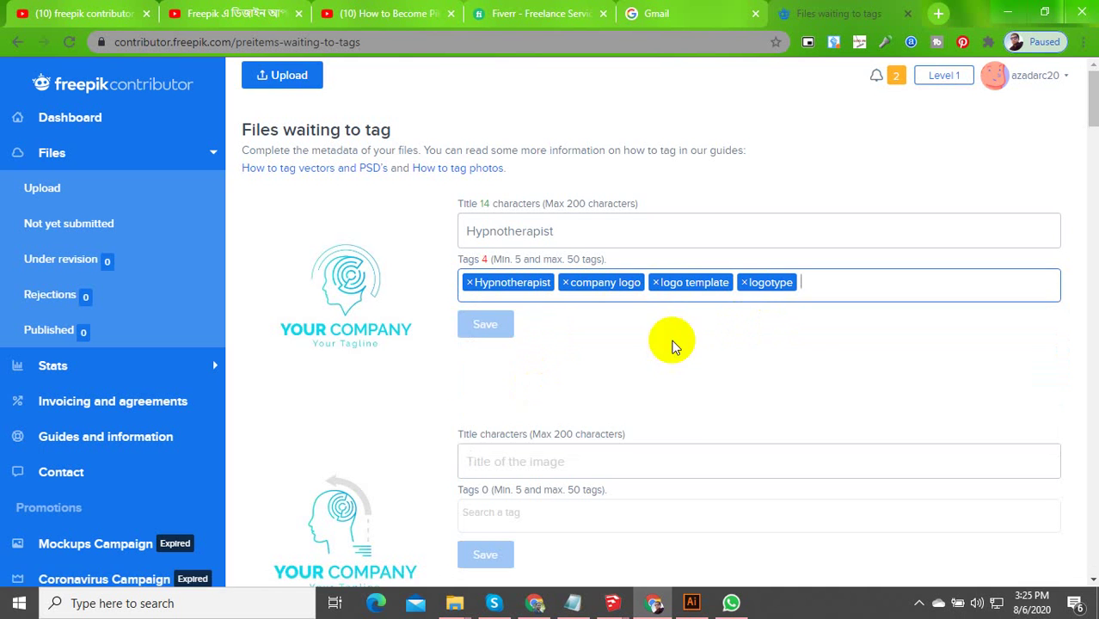
click(527, 346)
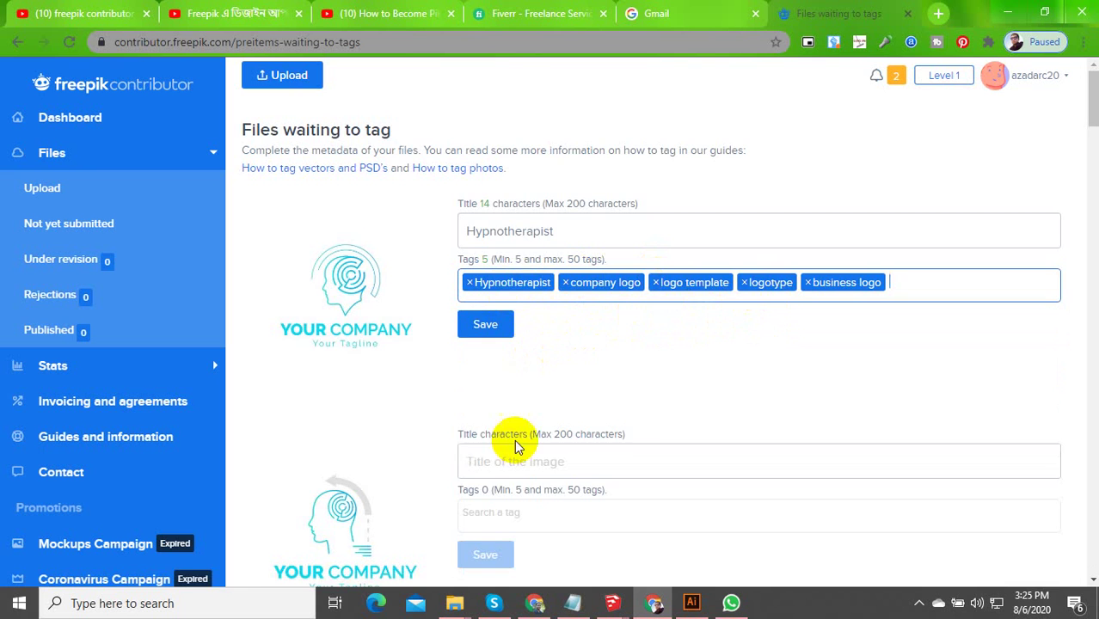
Add the tags "logo", "logotype", "business logo", "company logo" and "logo template" to the third image
scroll(533, 472, down, 1)
scroll(543, 481, down, 4)
click(524, 373)
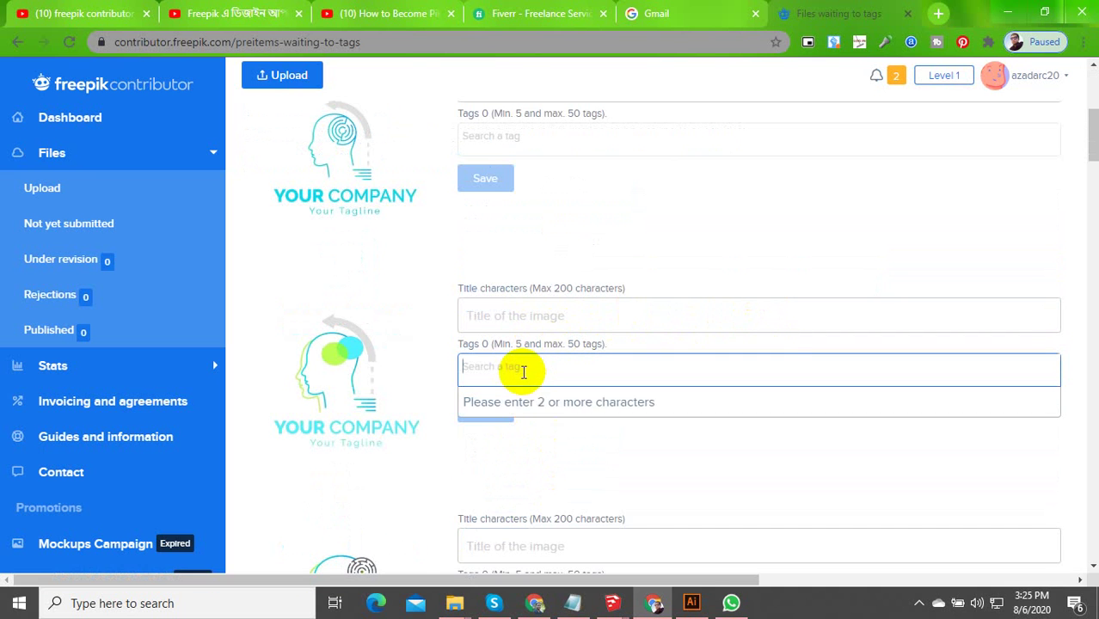
text(logo)
click(522, 401)
text(logo)
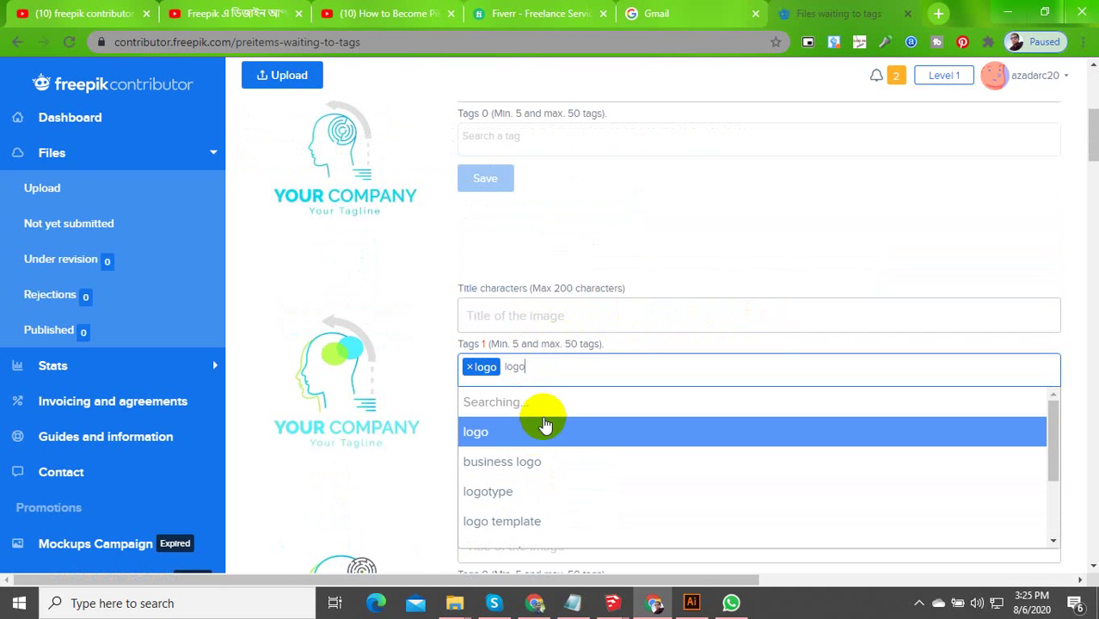
click(523, 462)
text(logo)
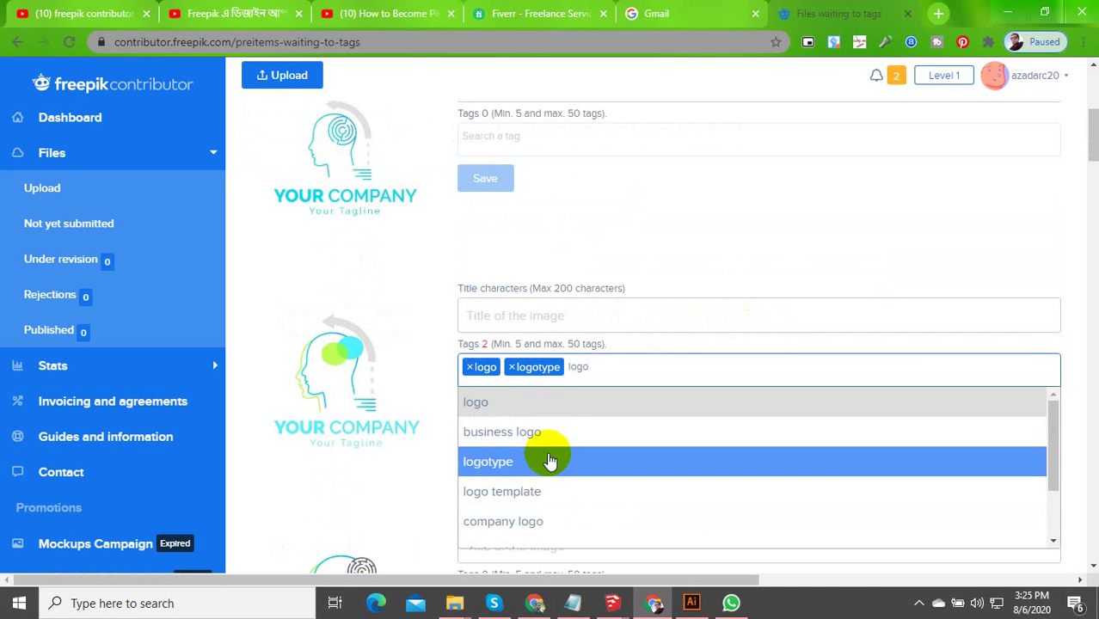
click(543, 453)
text(logo)
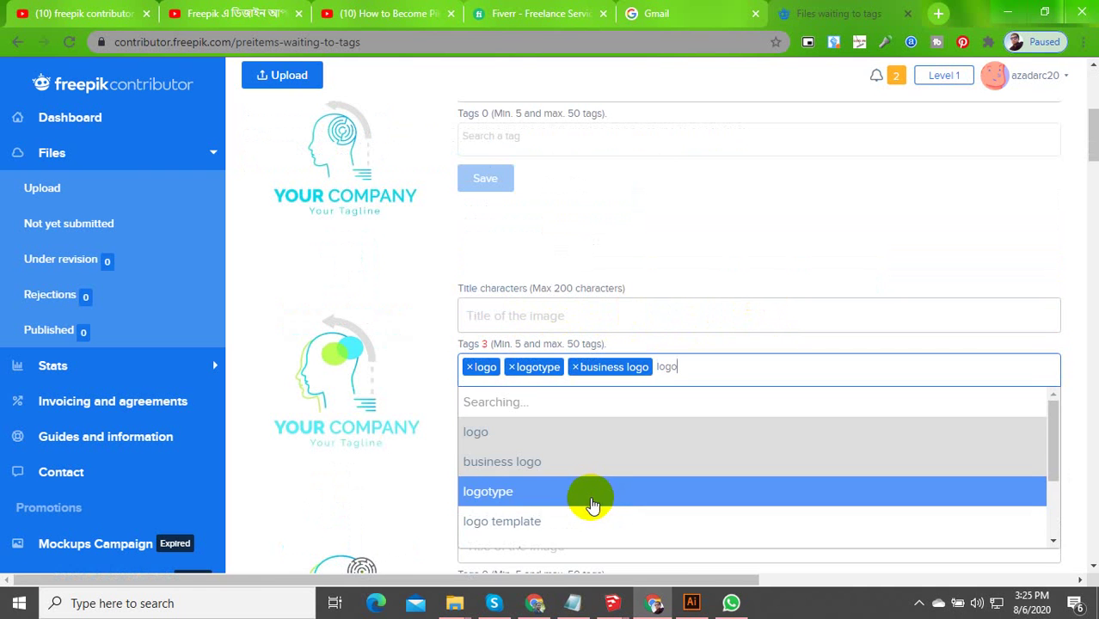
click(531, 517)
text(logo)
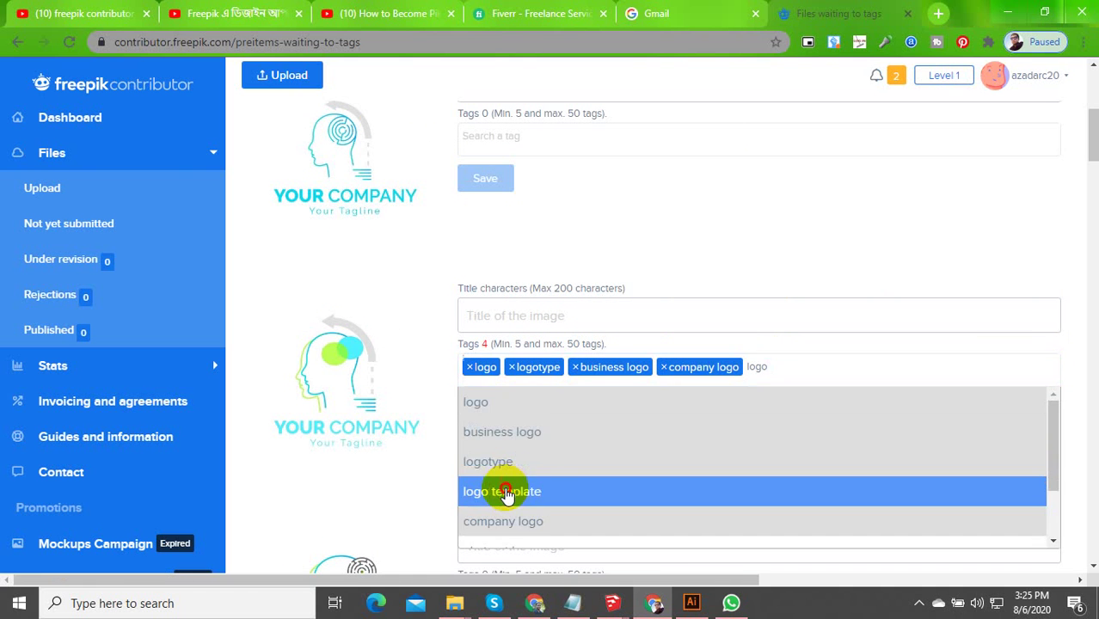
click(503, 491)
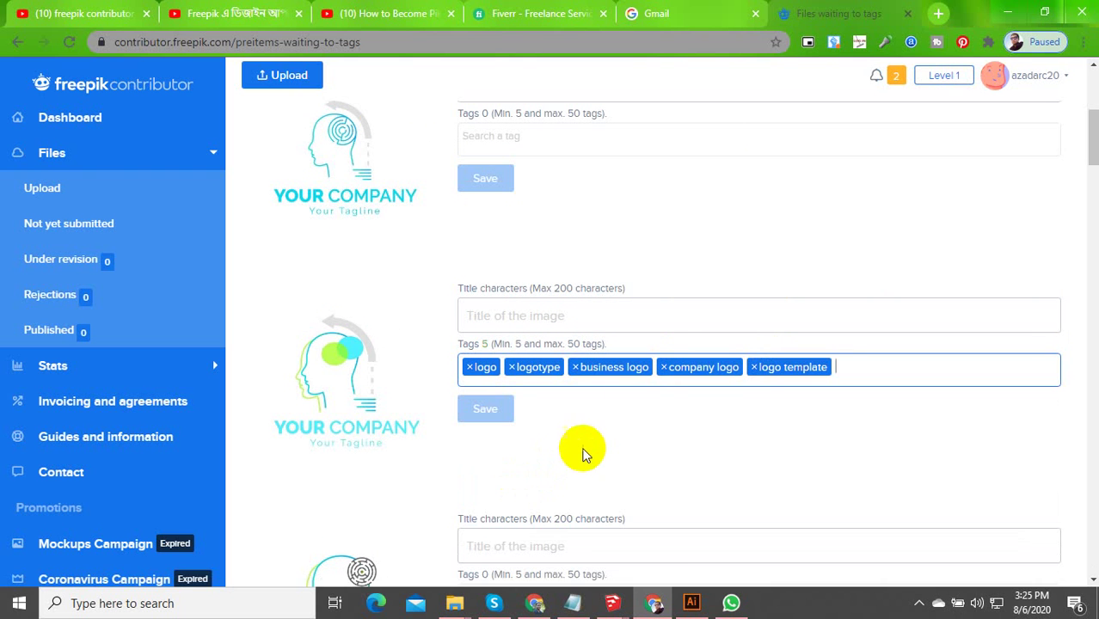
click(512, 406)
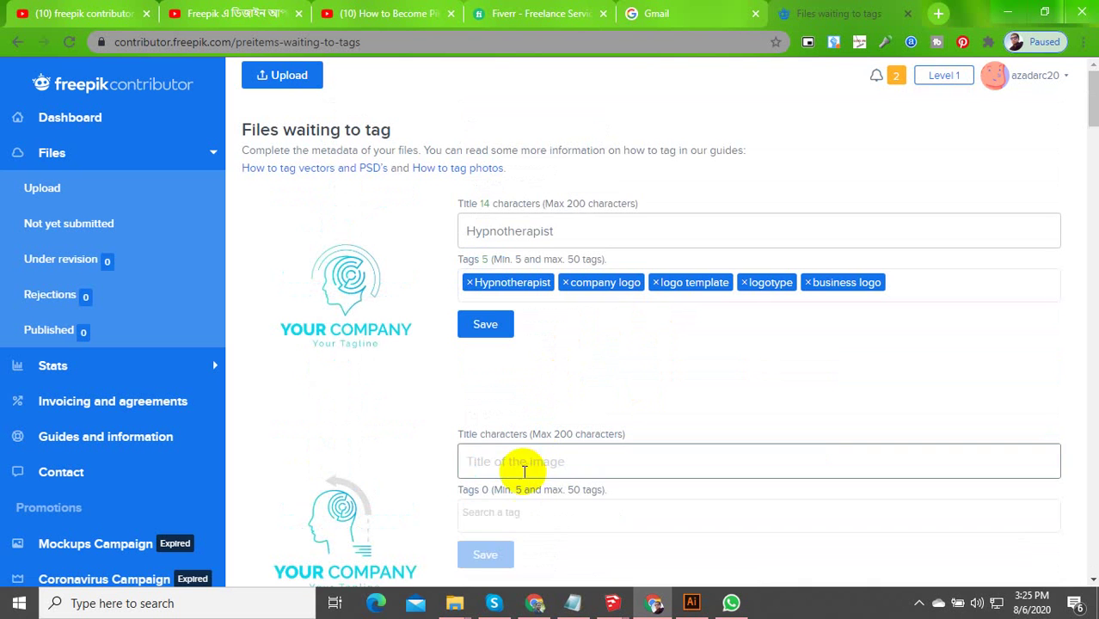
Add the tags "company logo", "logo template", "logotype", "business logo" and "logo" to the second image
click(522, 511)
text(logo)
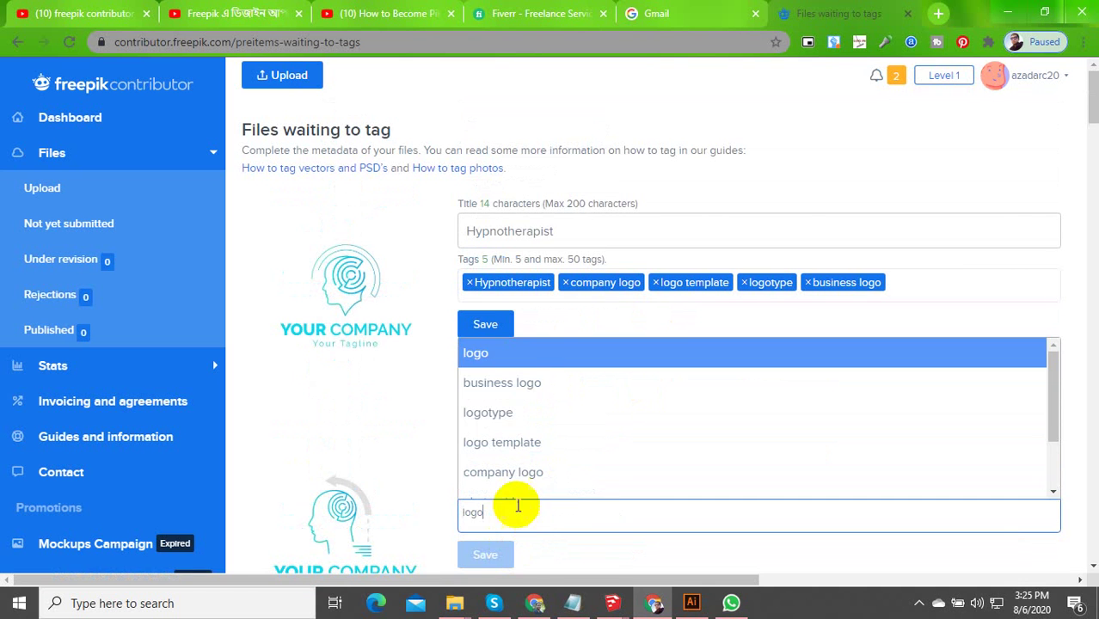
click(510, 474)
click(517, 469)
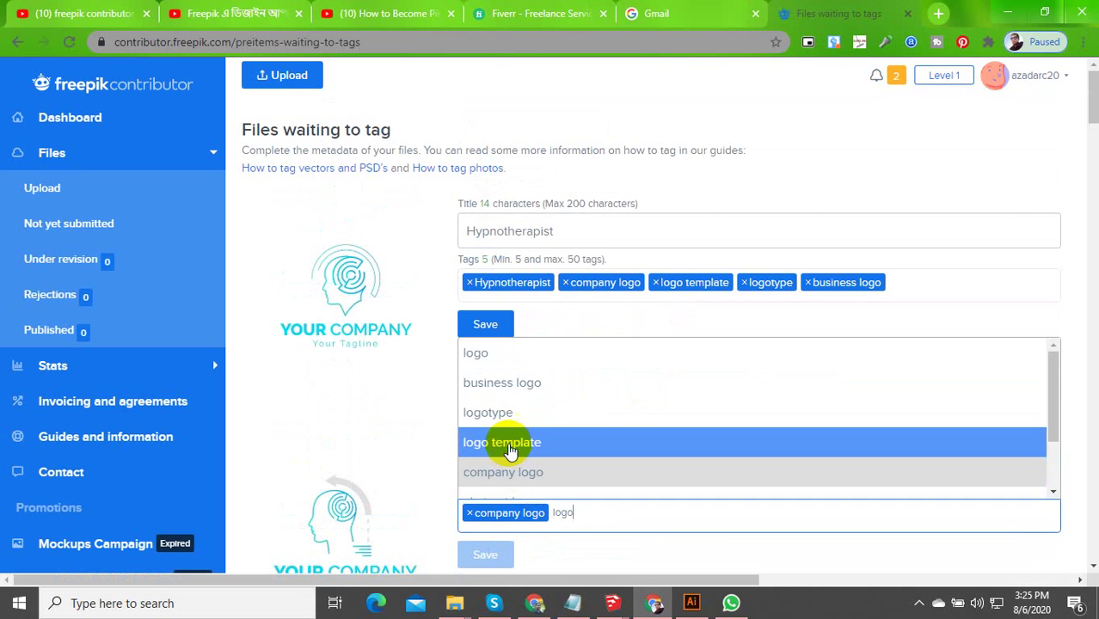
click(505, 419)
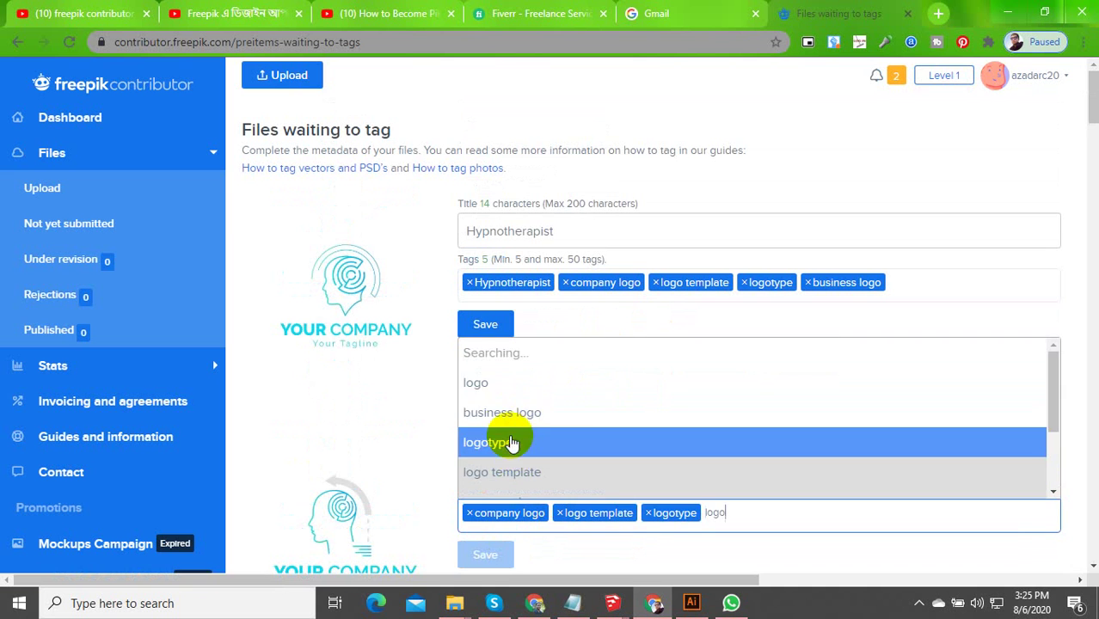
click(507, 413)
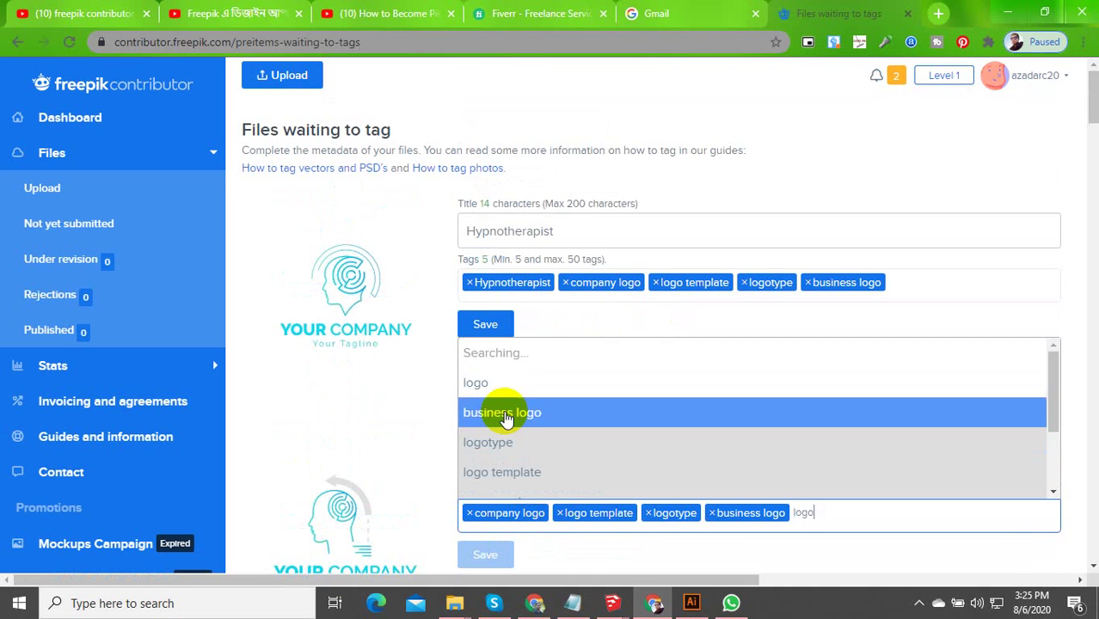
click(484, 365)
Add the tags "logo", "logotype", "logo template" and "company logo" to the fourth image
scroll(774, 479, down, 7)
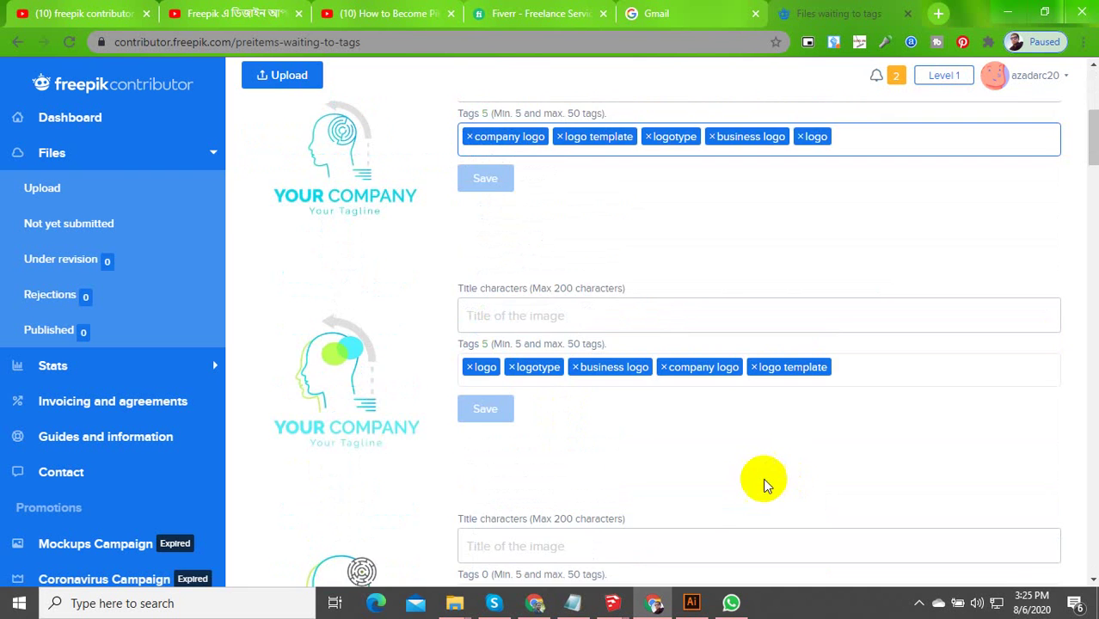
click(508, 220)
text(logo)
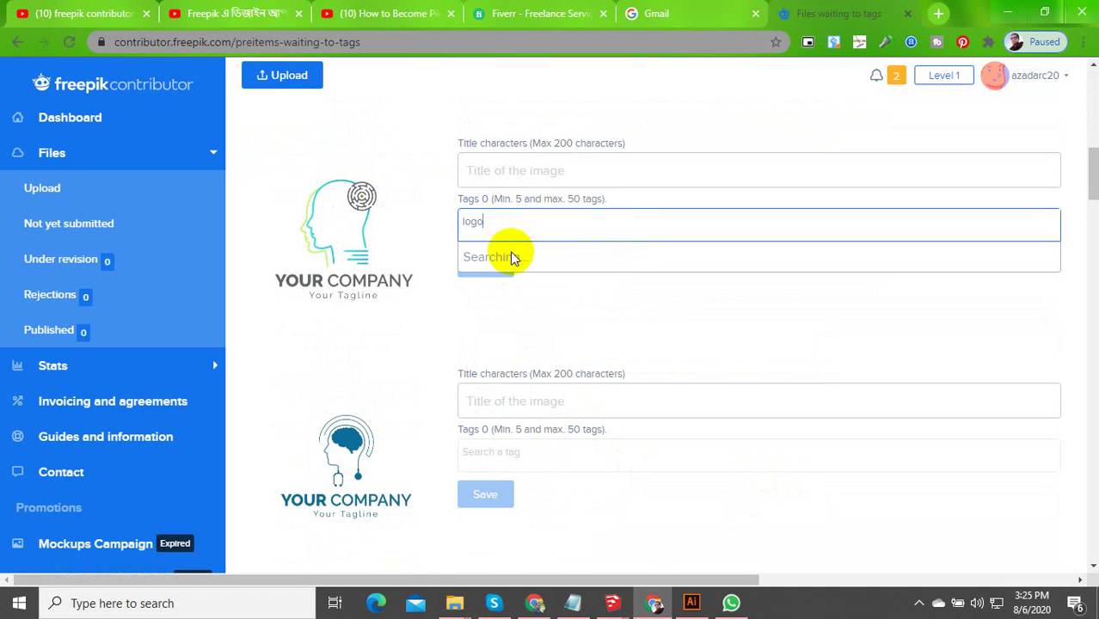
click(513, 256)
text(logo)
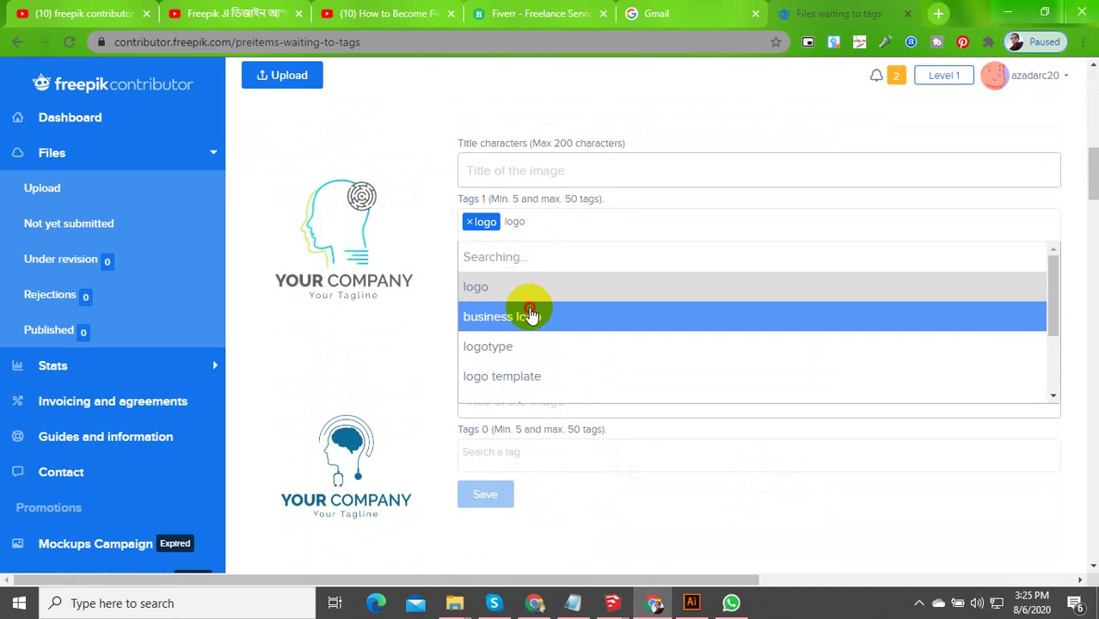
key(Down)
key(Return)
key(Down)
key(Return)
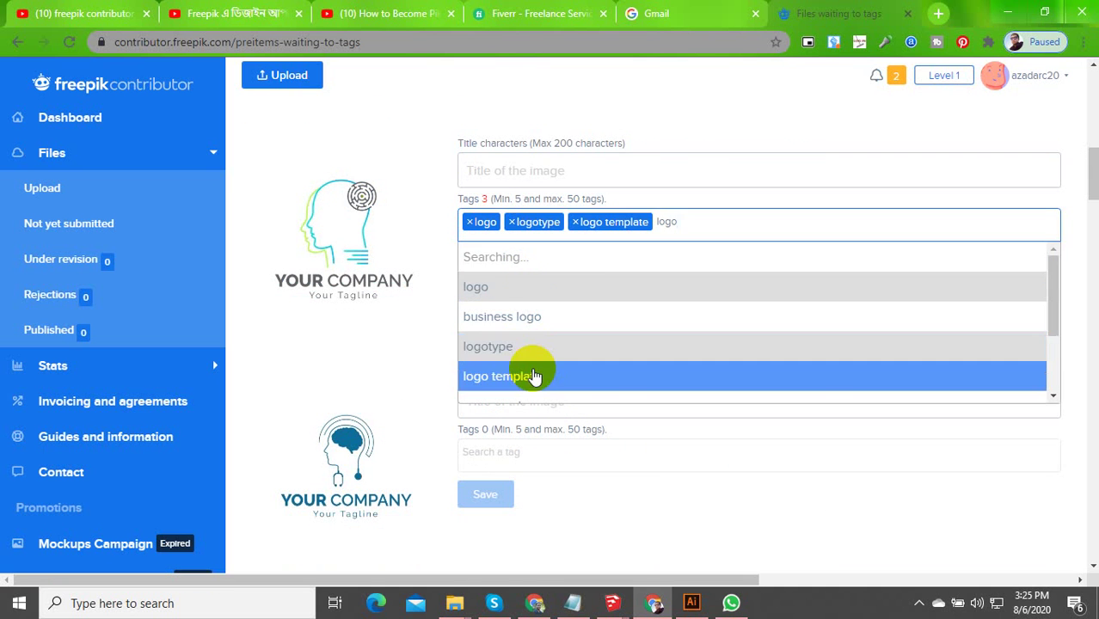
key(Down)
key(Return)
text(logo)
key(Escape)
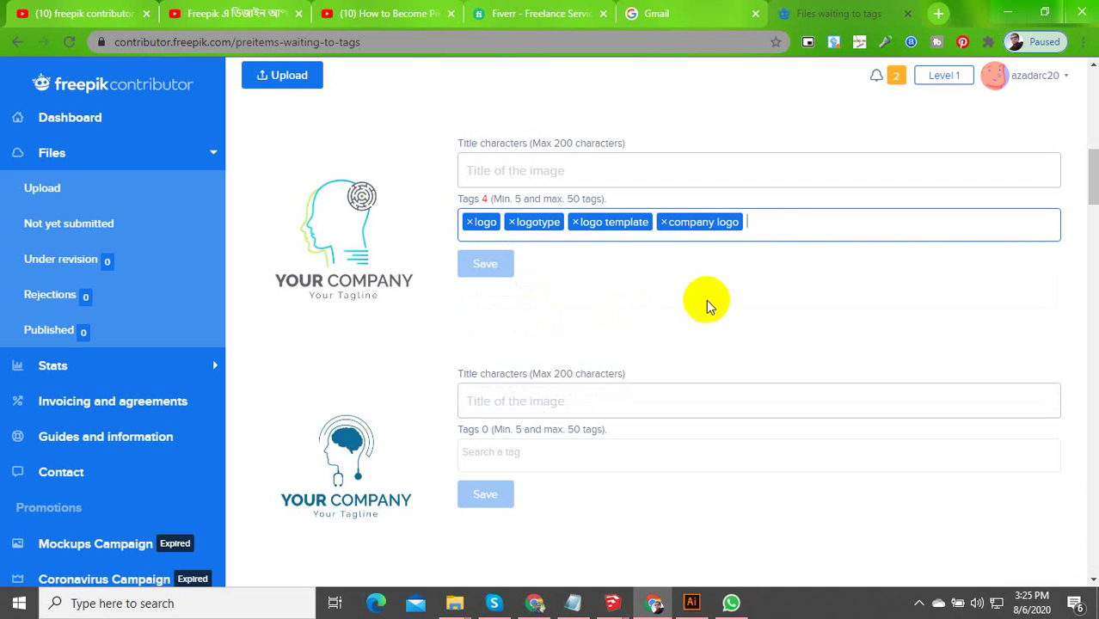
click(787, 226)
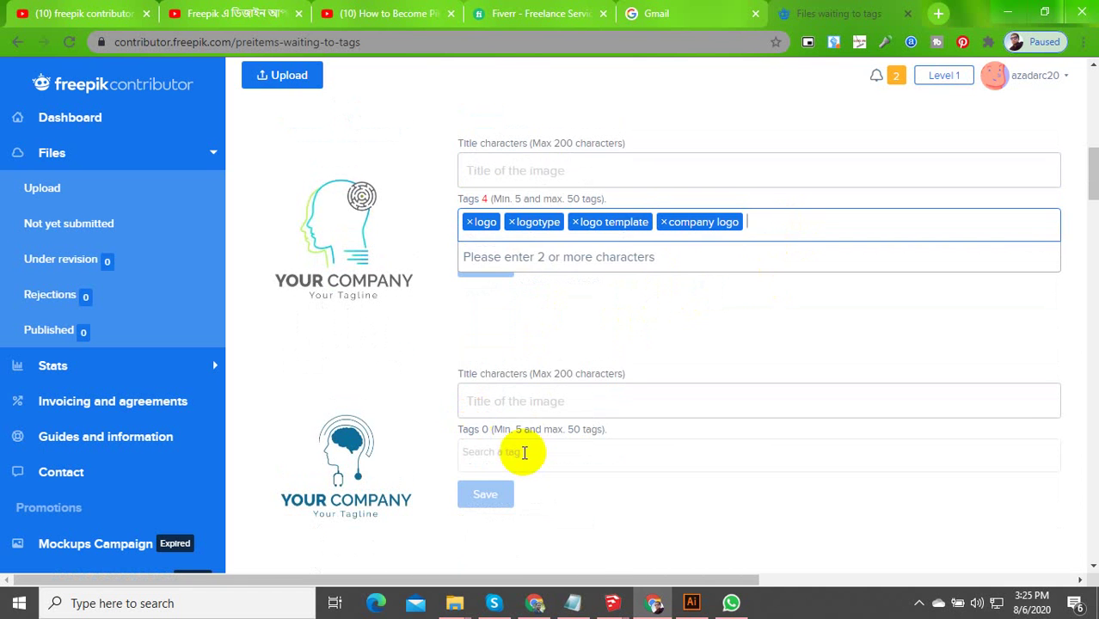
Add the tags "company logo", "logo template", "logotype" and "business logo" to the fifth image, the head with the stethoscope
click(525, 449)
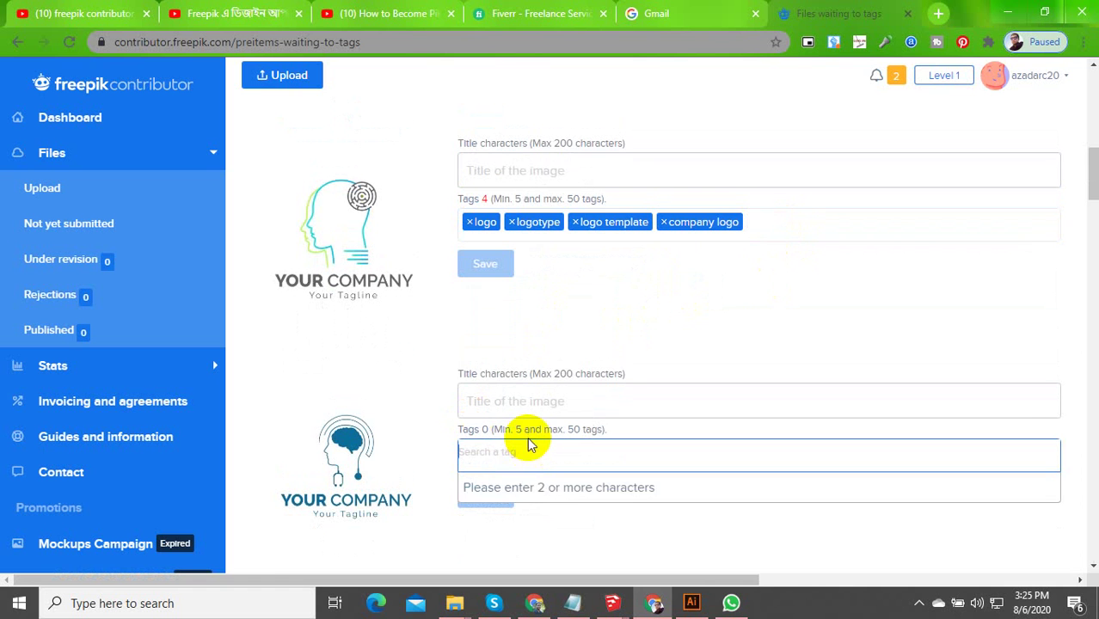
text(logo)
click(512, 419)
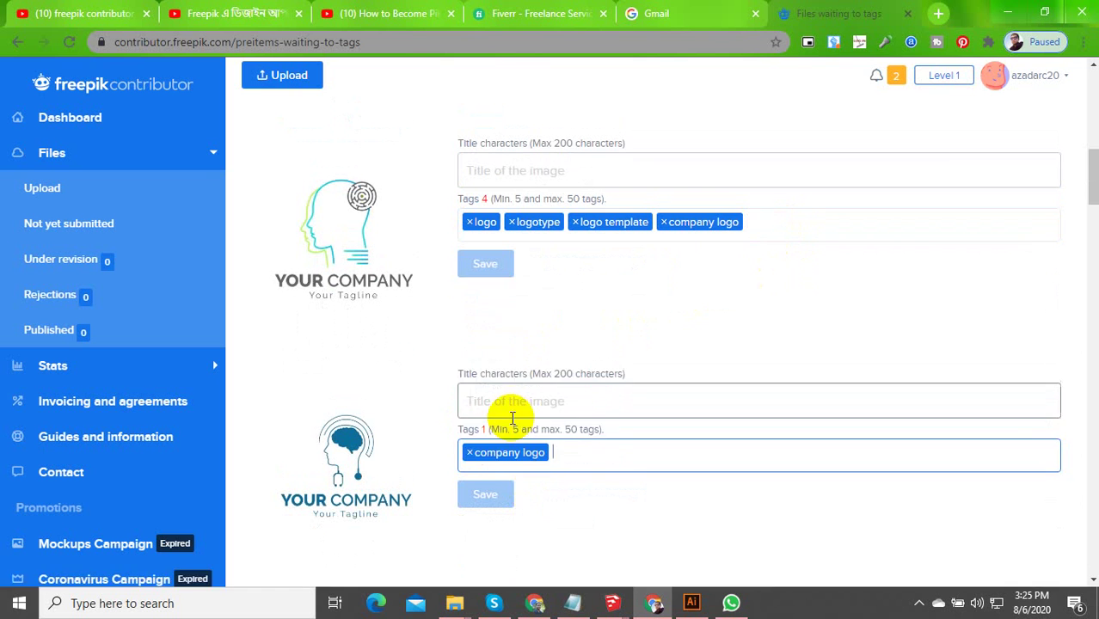
text(logo)
click(524, 408)
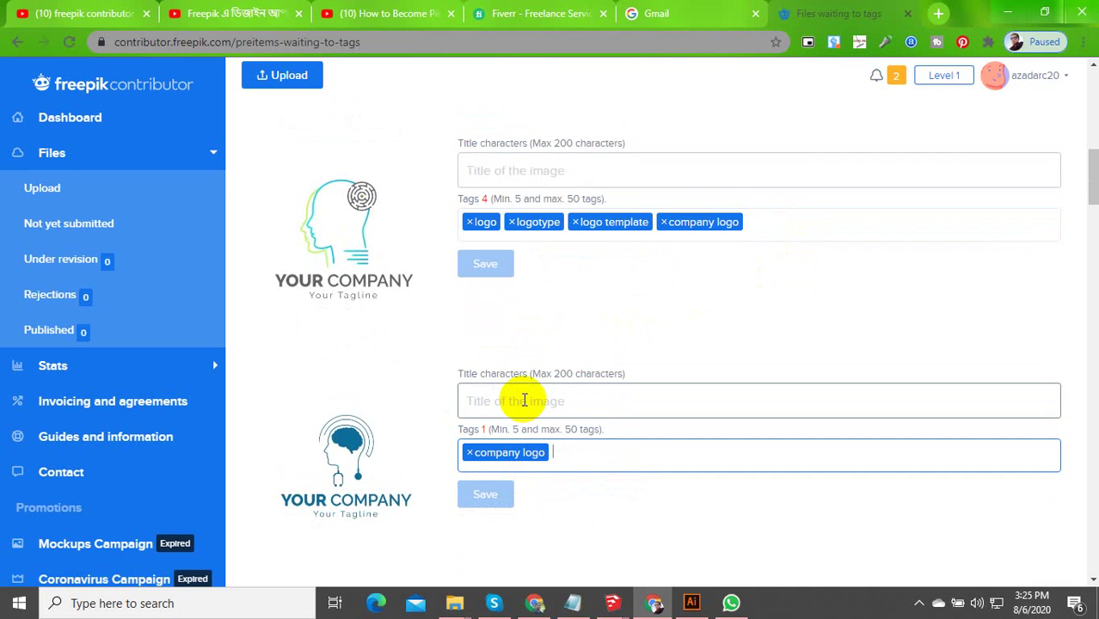
text(logo)
click(523, 384)
text(logo)
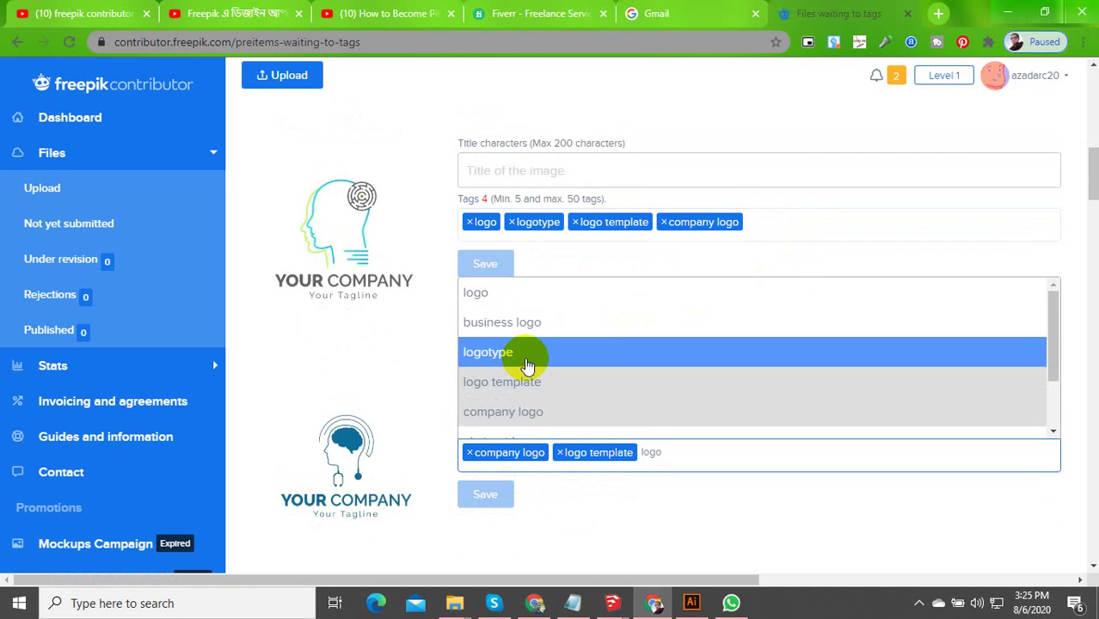
click(527, 353)
text(logo)
click(504, 340)
text(logo)
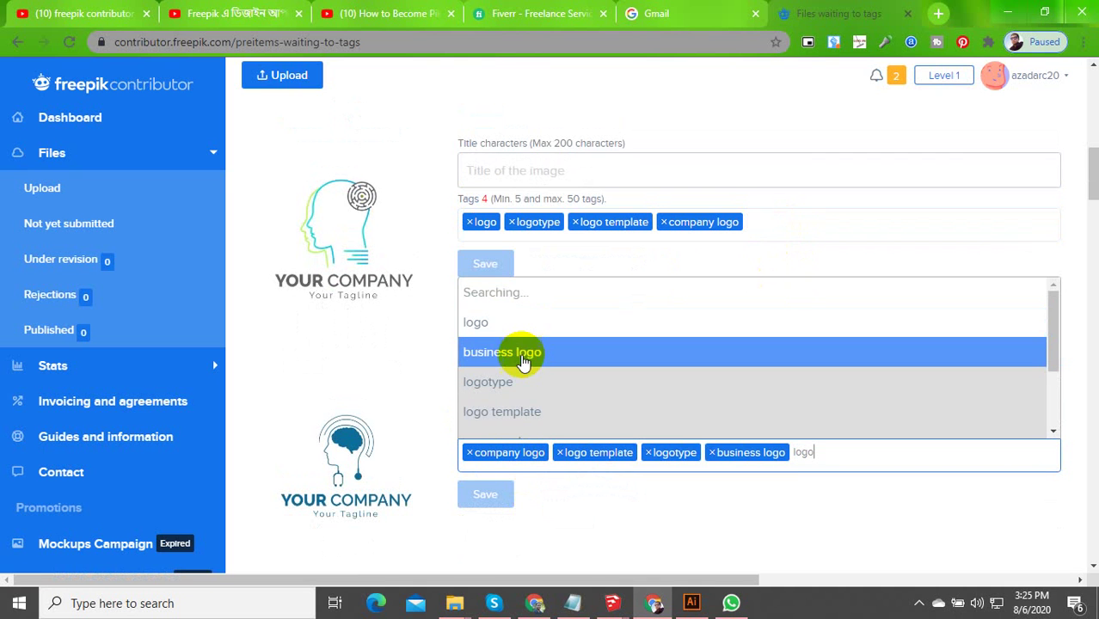
click(490, 312)
text(logo)
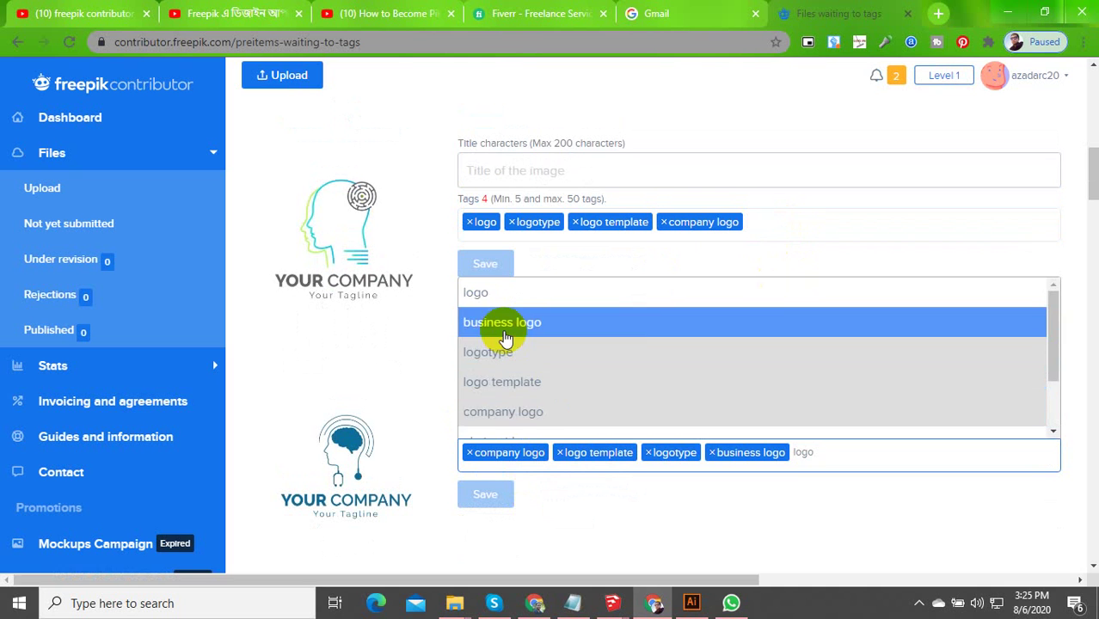
click(491, 335)
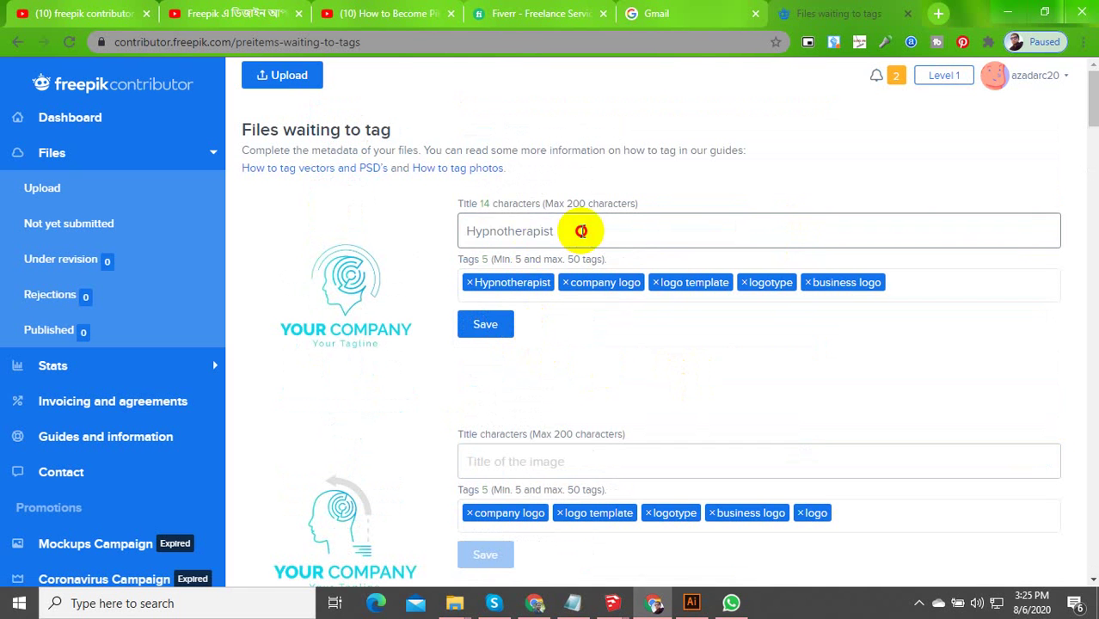
Copy the first image's title "Hypnotherapist" into the title fields of the second, third, fourth and fifth images
double_click(550, 230)
key(ctrl+c)
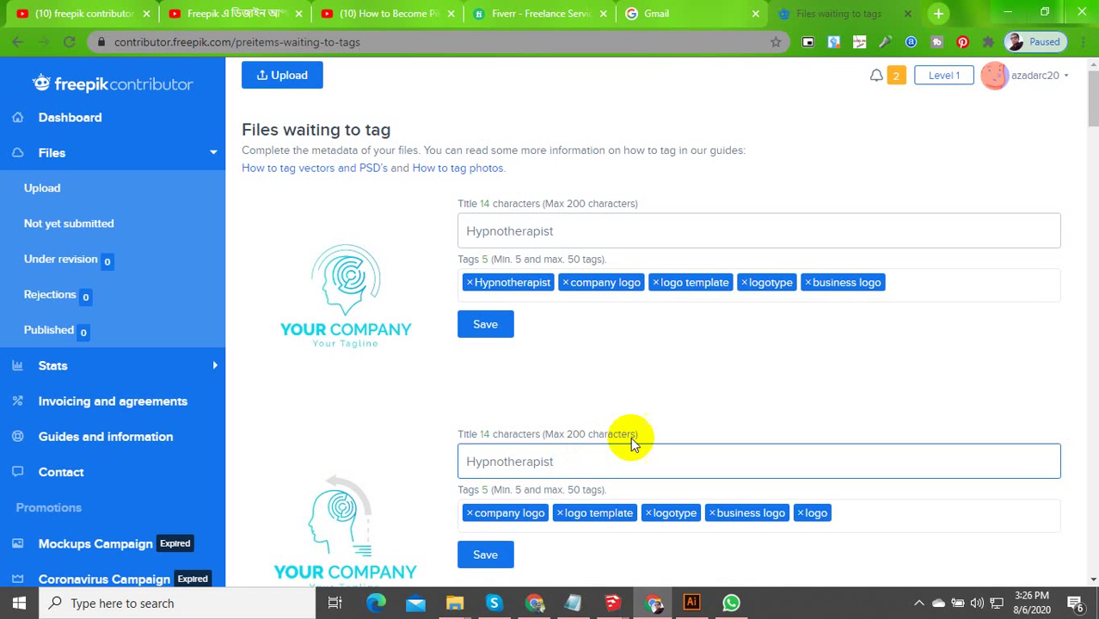
scroll(633, 441, down, 5)
click(544, 325)
key(ctrl+v)
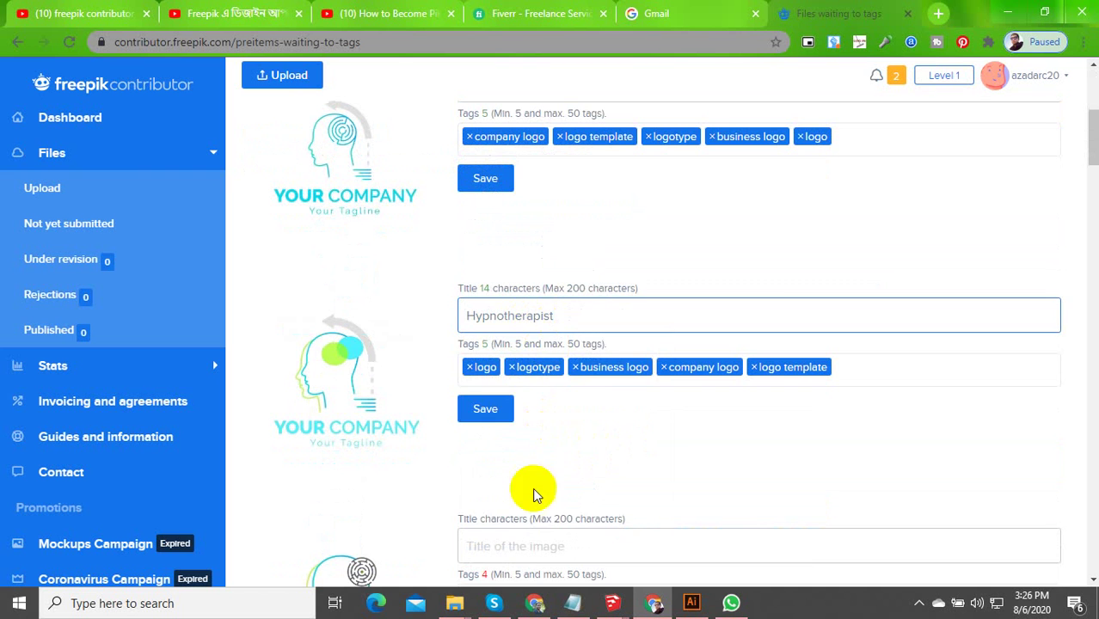
click(533, 537)
key(ctrl+v)
click(530, 391)
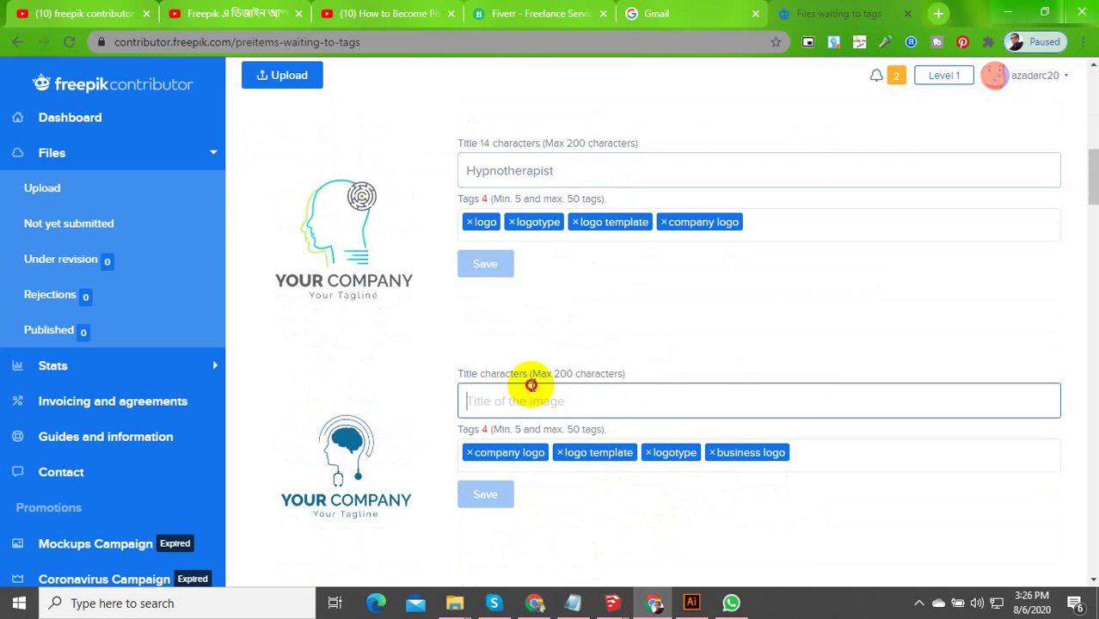
key(ctrl+v)
Open the contributor dashboard in a new browser tab and switch to it
ctrl+click(119, 141)
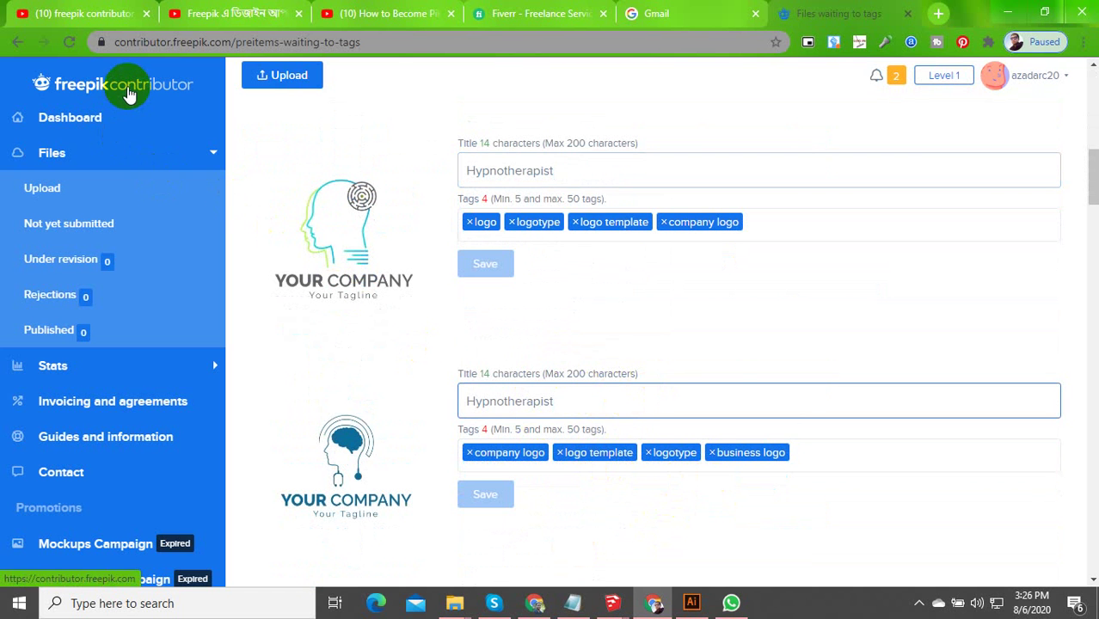
click(848, 12)
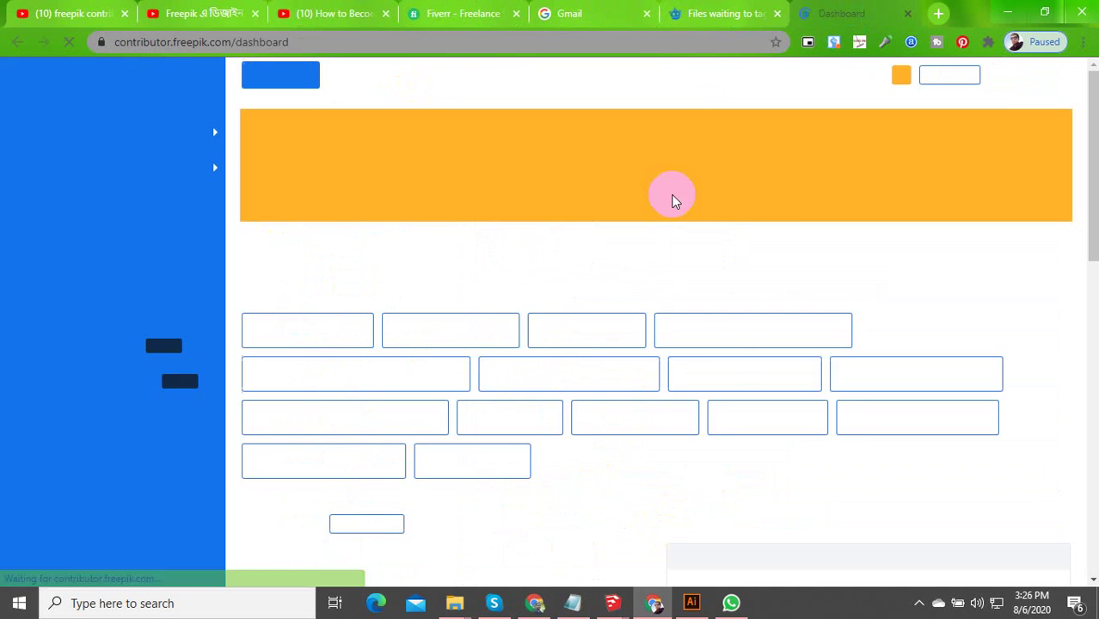
click(114, 91)
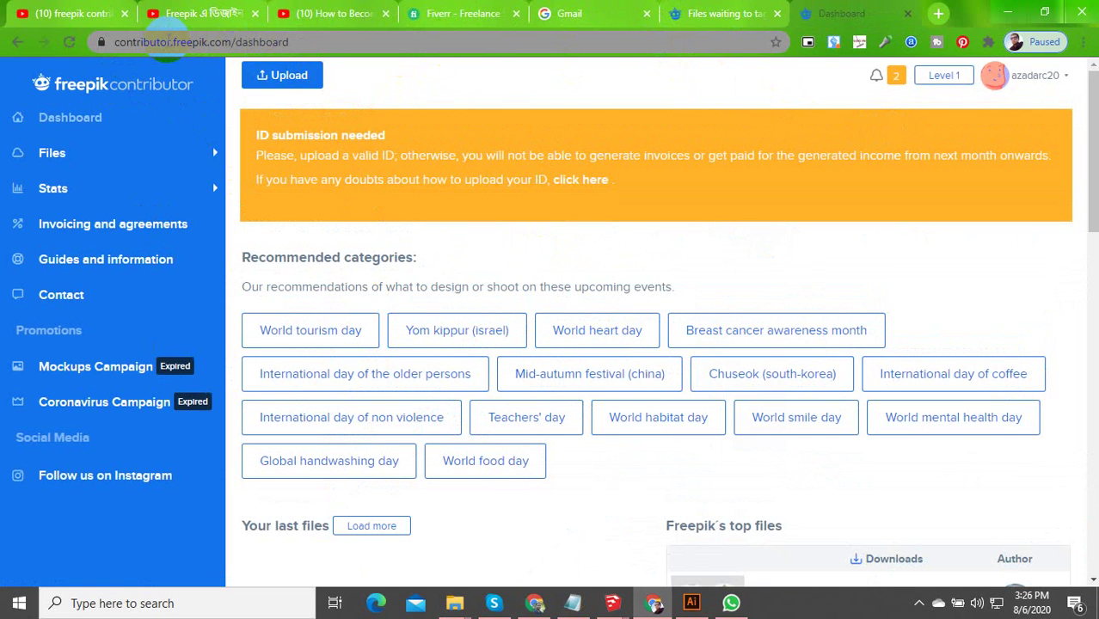
drag(160, 41, 226, 41)
key(BackSpace)
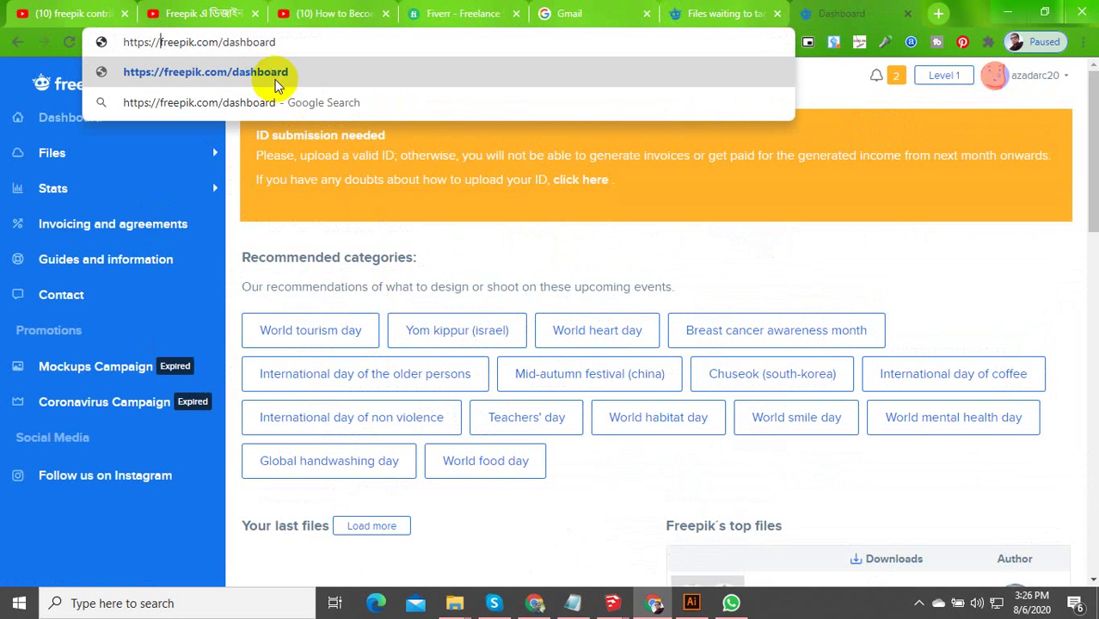
drag(198, 41, 378, 45)
key(BackSpace)
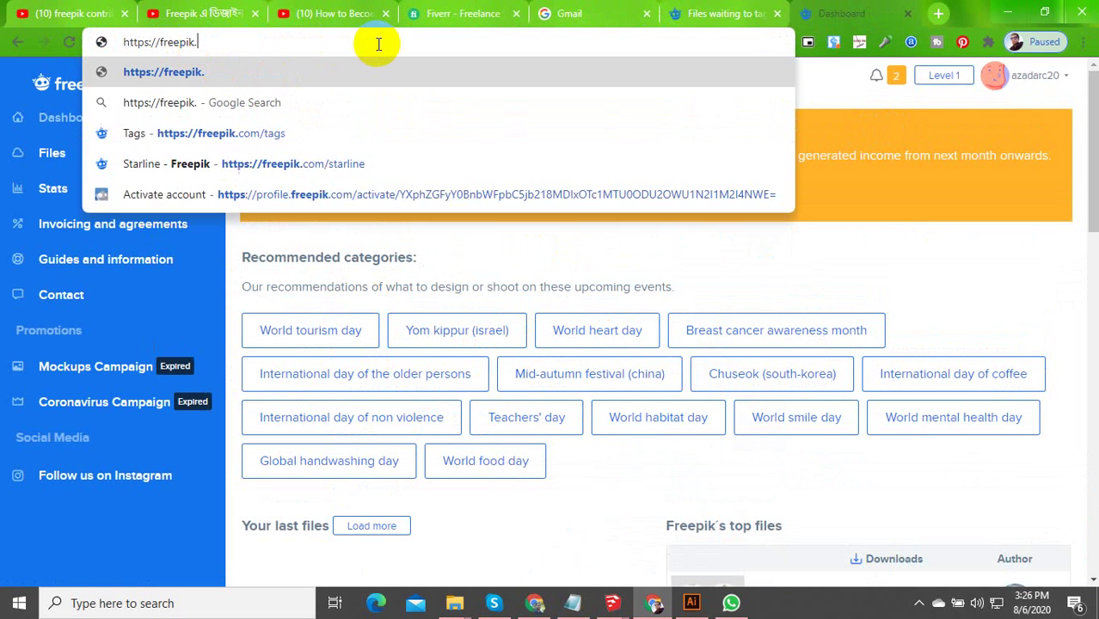
key(Return)
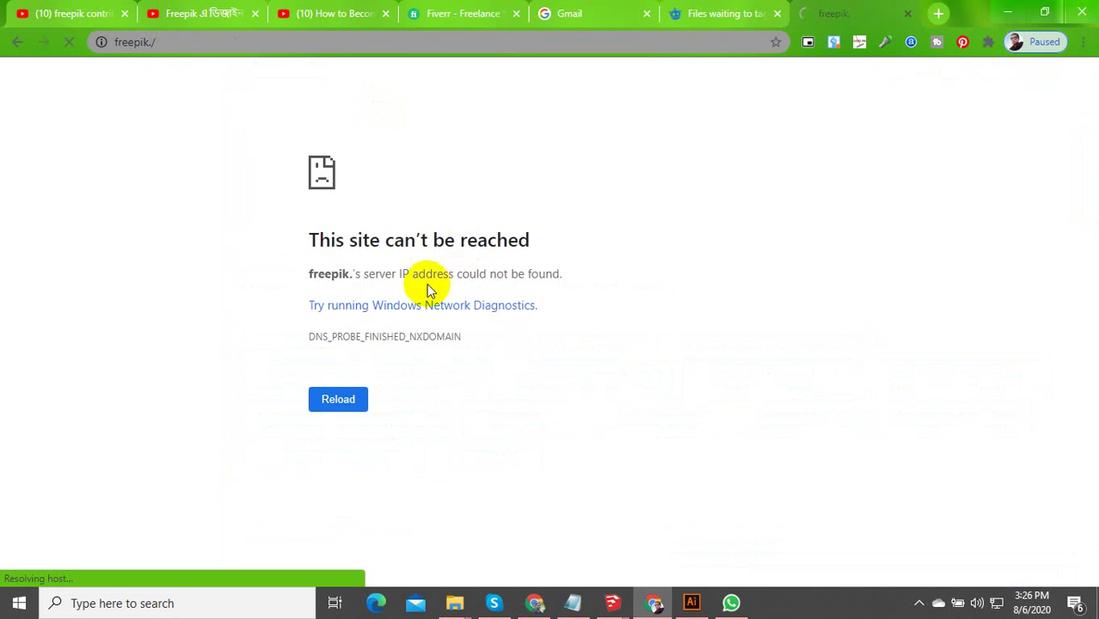
click(146, 41)
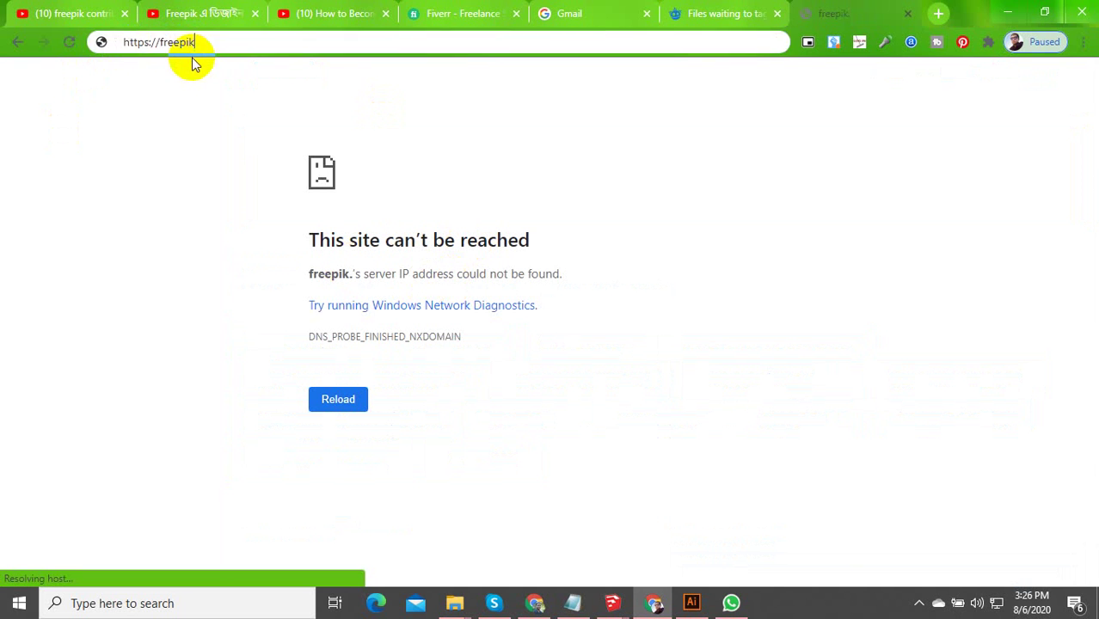
click(191, 71)
click(187, 45)
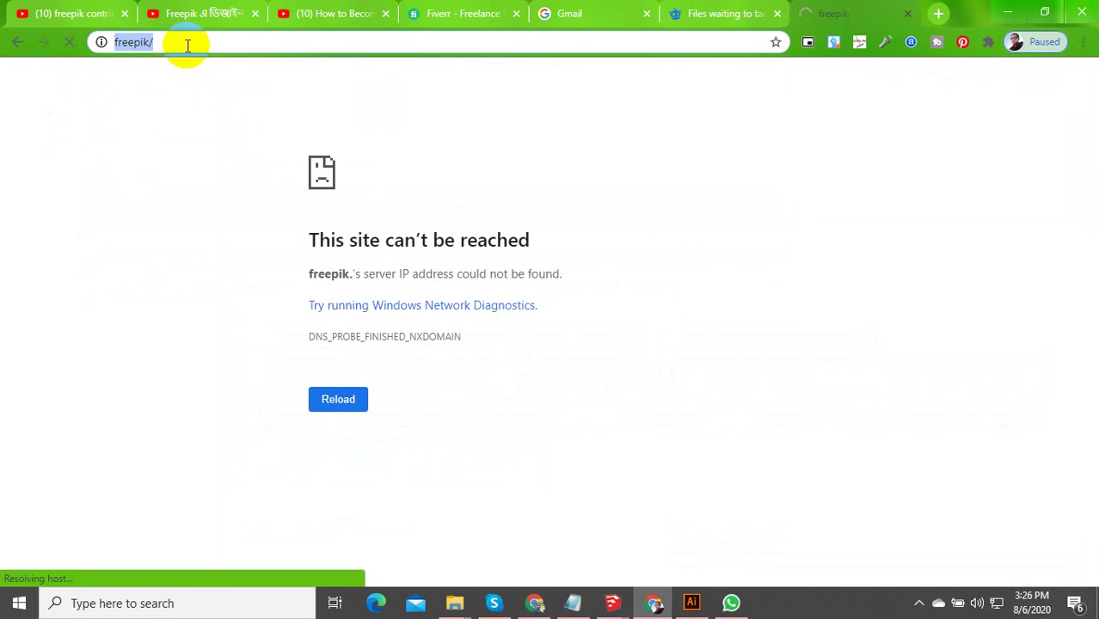
click(207, 44)
key(BackSpace)
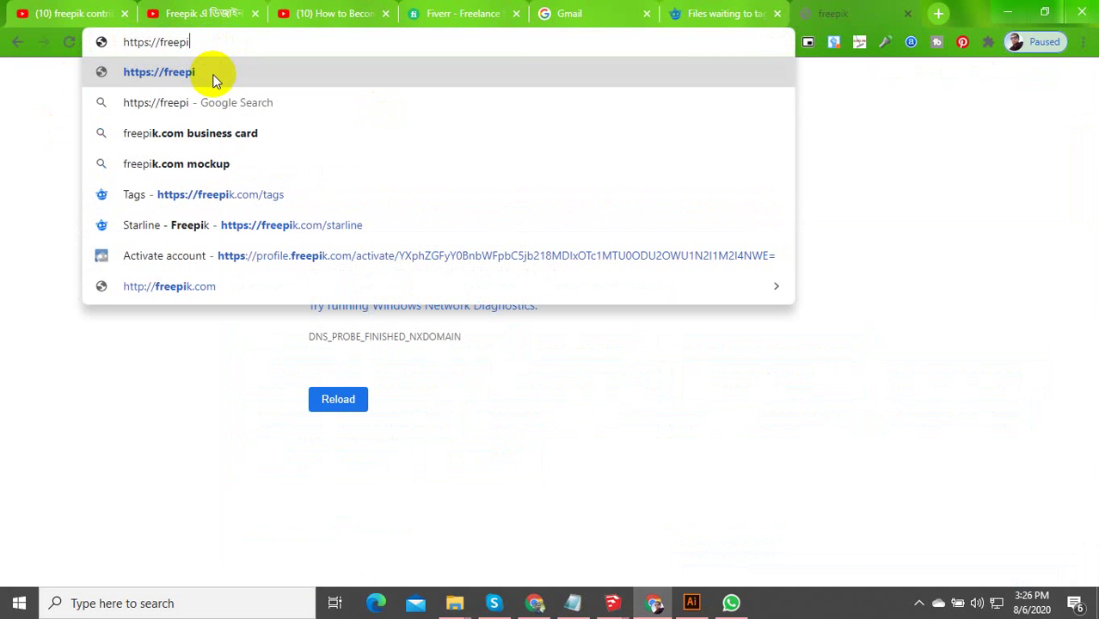
text(k)
click(213, 75)
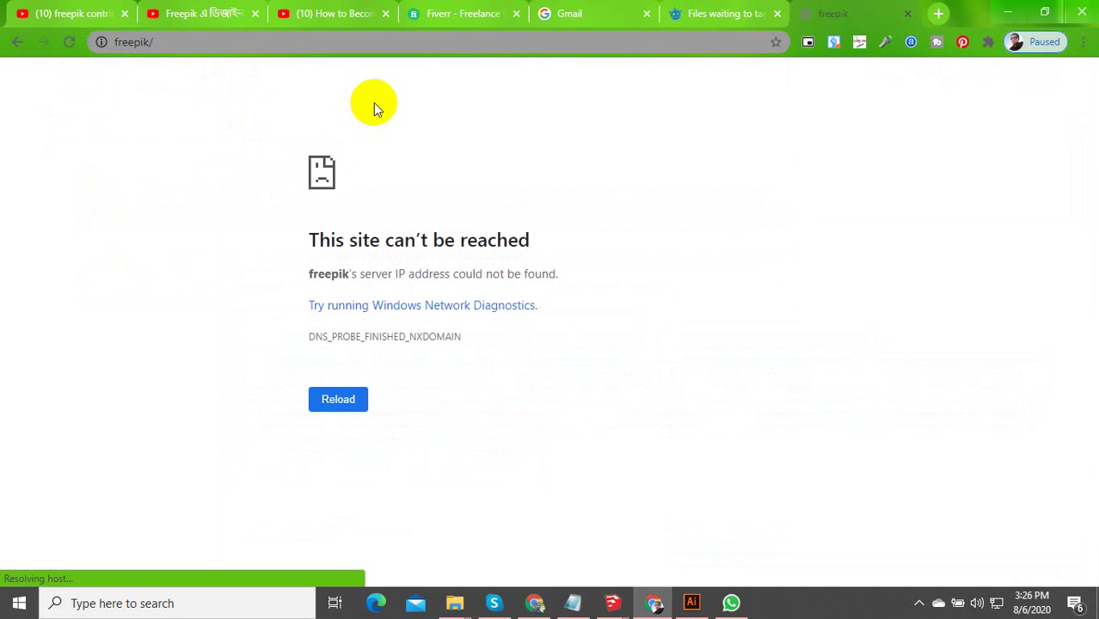
Search Google for "freepik contributor" and check the contributor site and blog results for the main Freepik site
click(350, 43)
text(free)
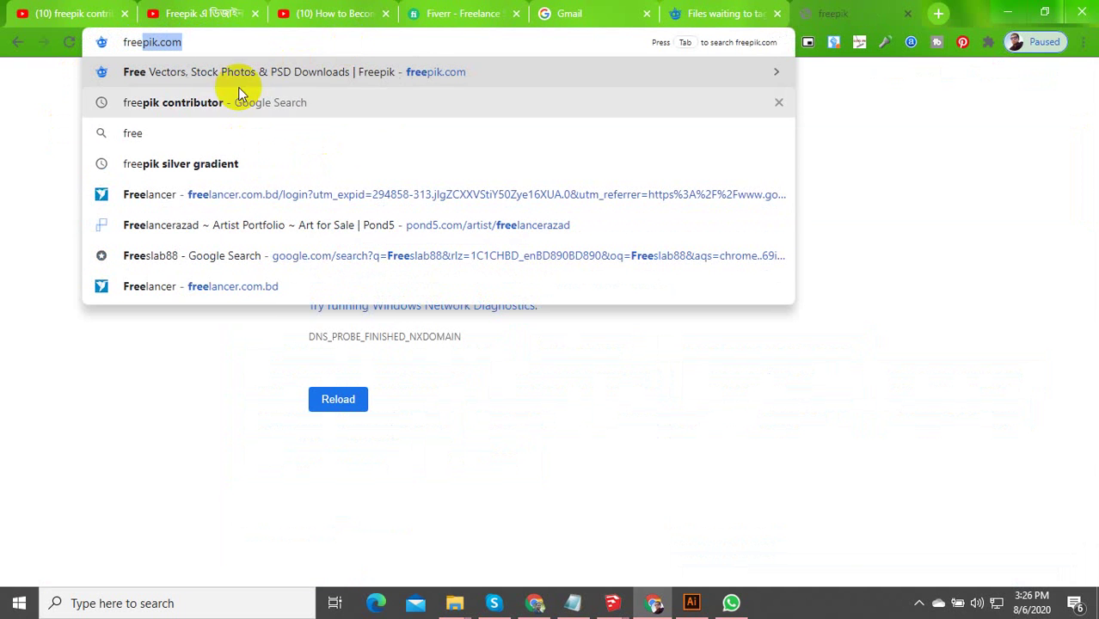
click(221, 100)
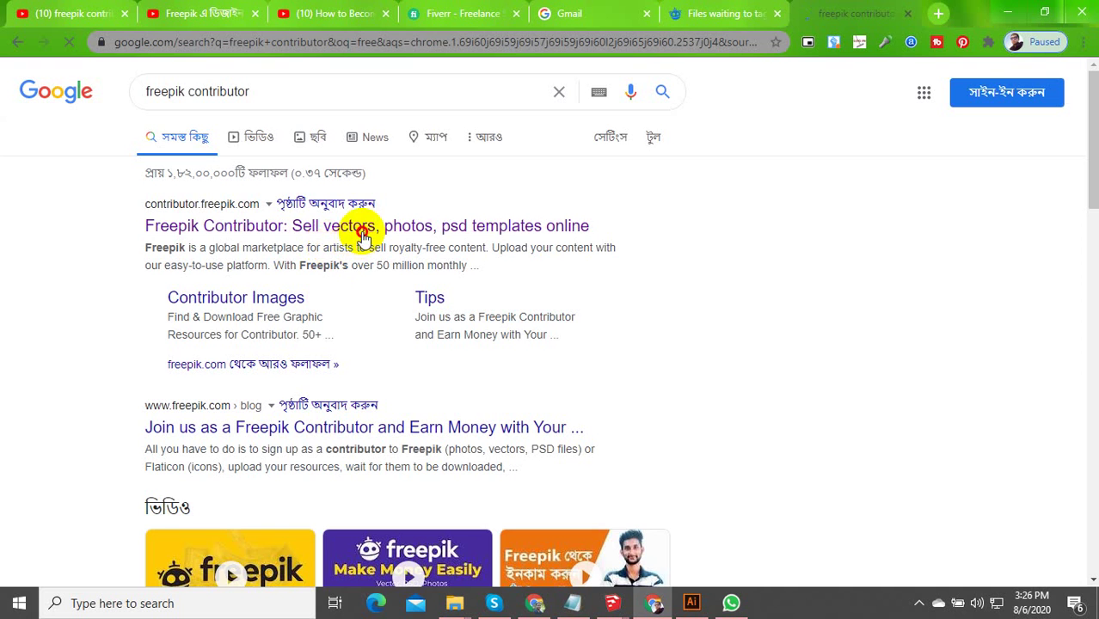
click(364, 231)
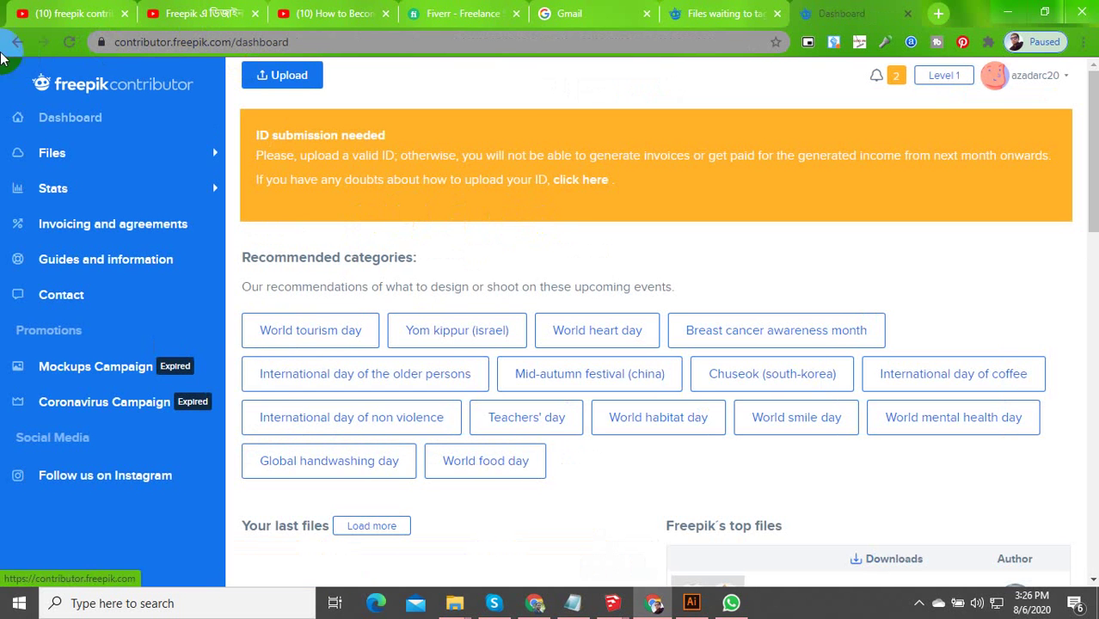
click(16, 41)
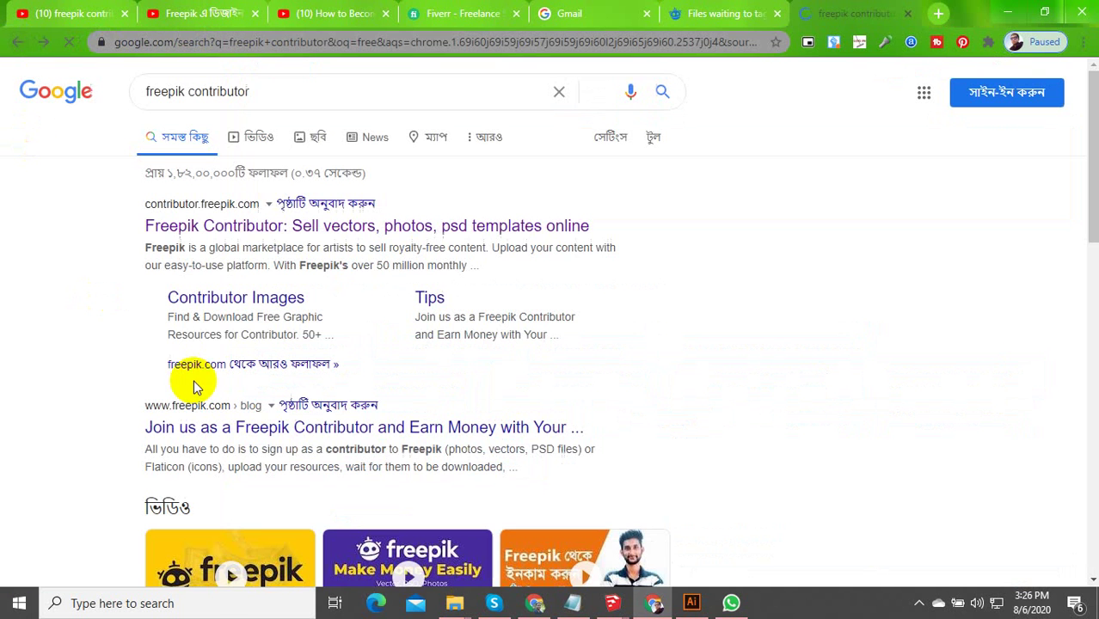
click(368, 432)
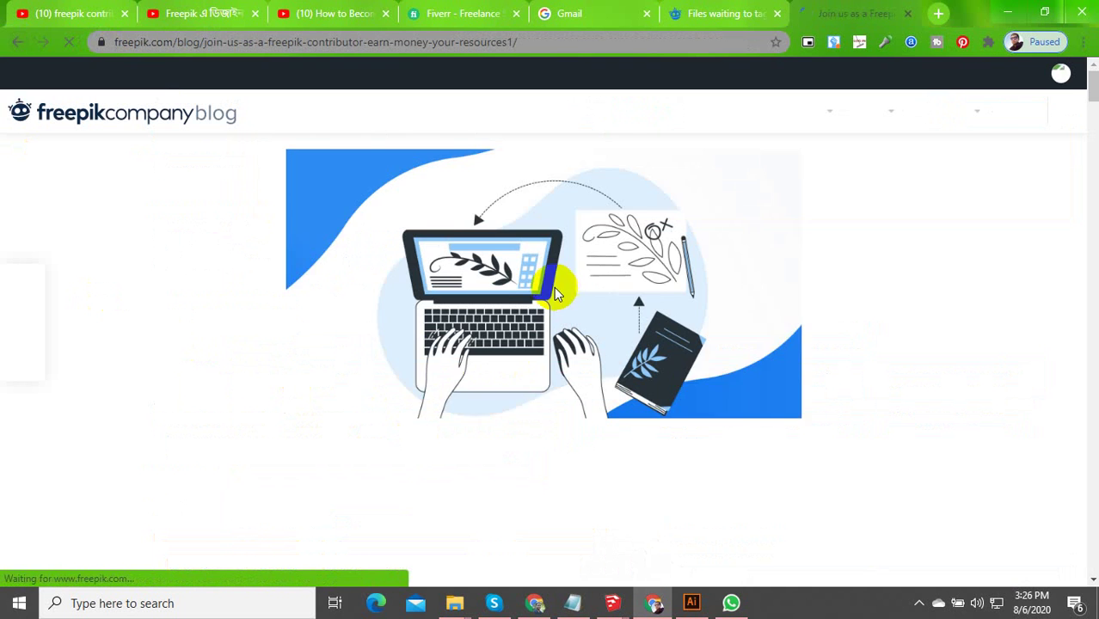
click(17, 41)
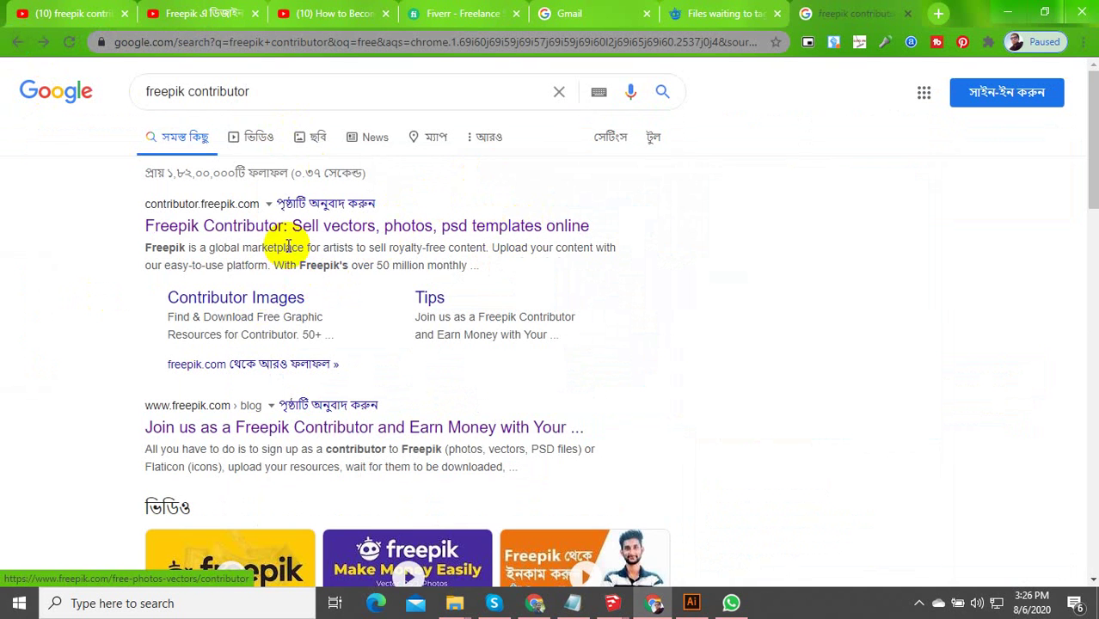
Shorten the Google search to "freepik" and open the main Freepik site from the results
double_click(193, 91)
key(BackSpace)
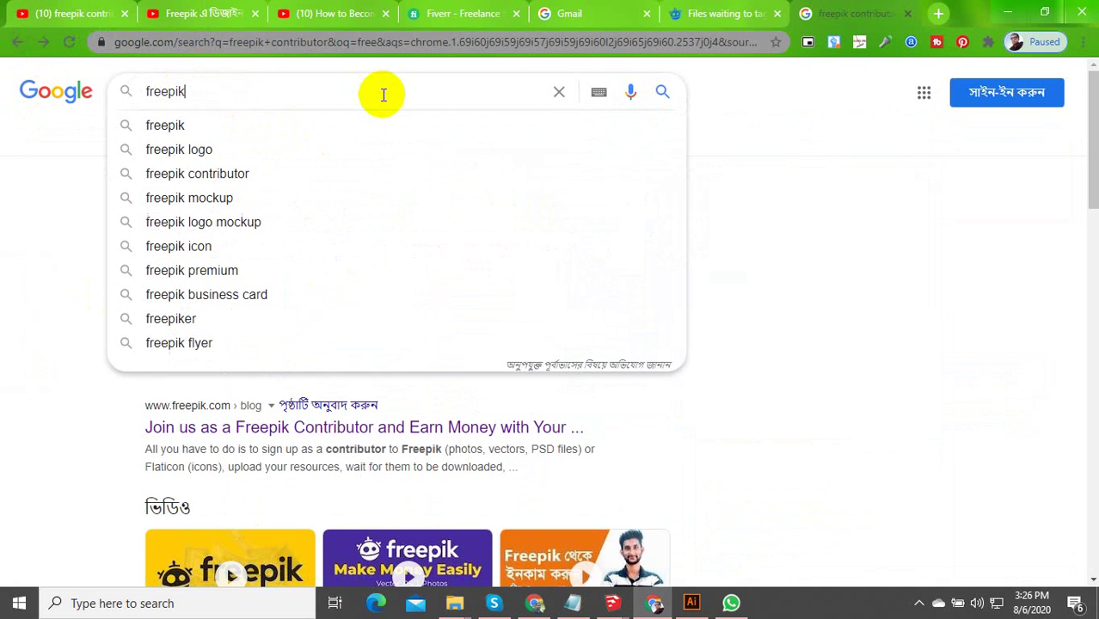
click(216, 124)
click(294, 221)
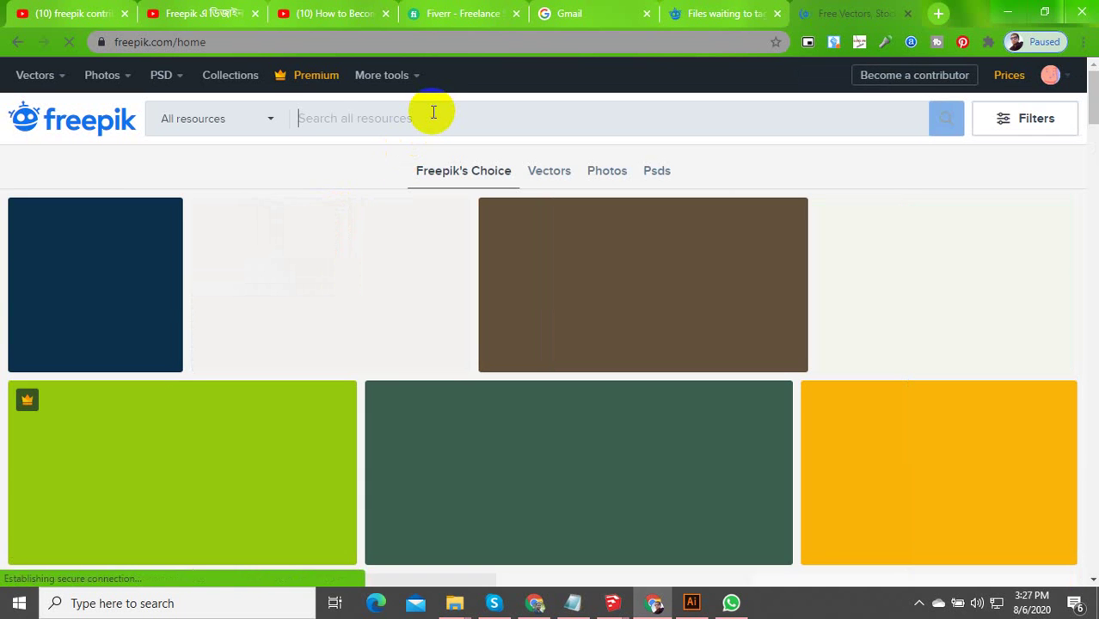
Search all Freepik resources for "Hypnotherapist" and look through the results
text(Hypnotherapist)
click(946, 120)
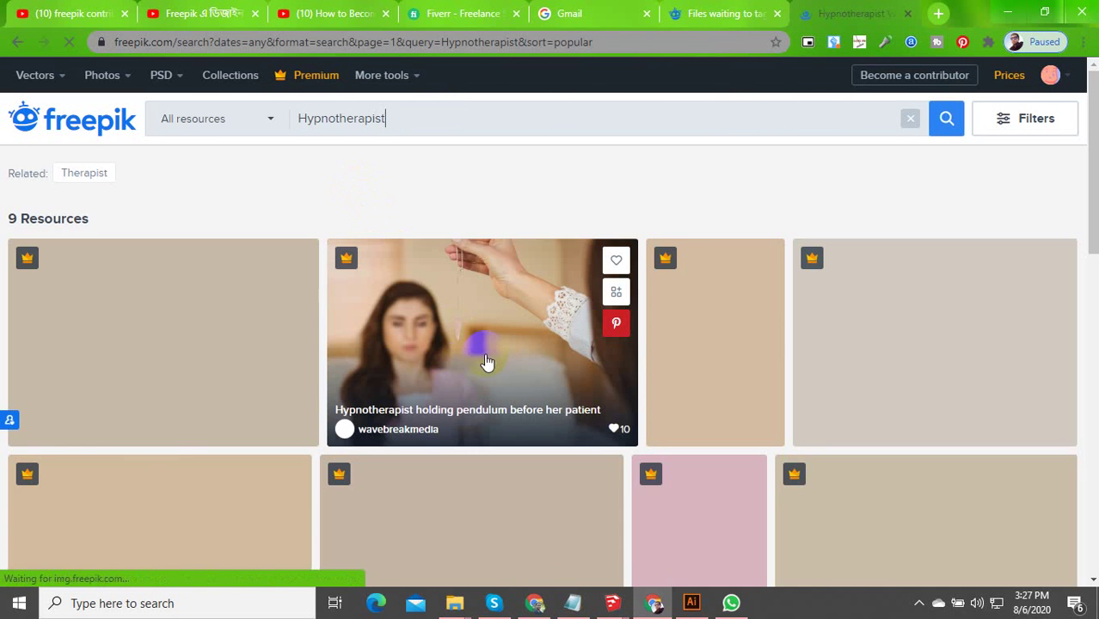
scroll(584, 421, down, 8)
scroll(578, 421, up, 5)
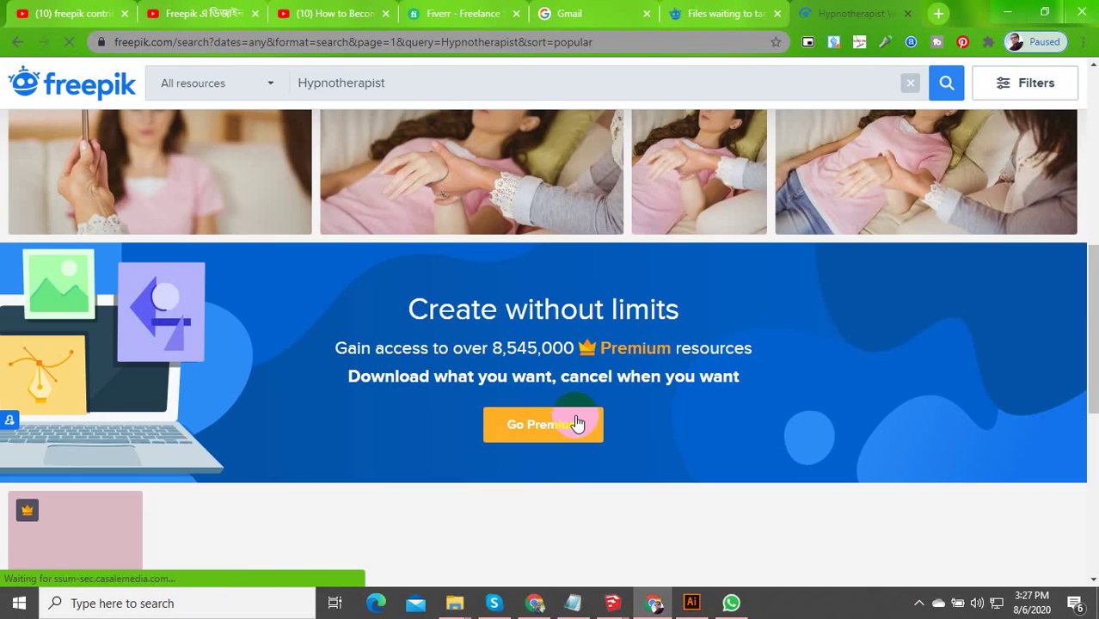
scroll(578, 421, up, 5)
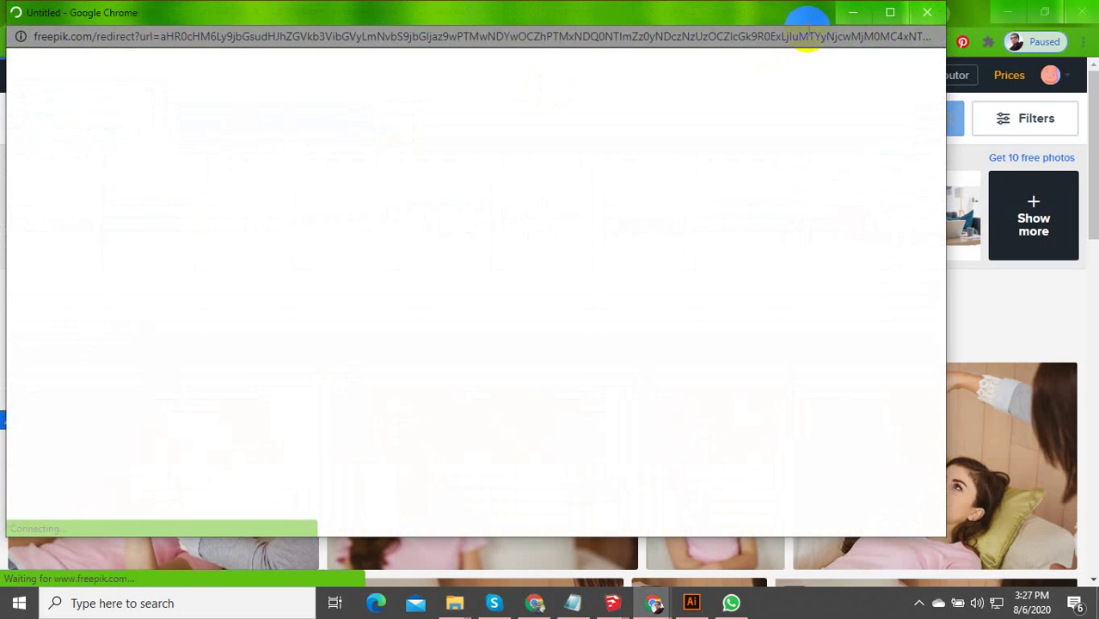
Search Freepik for "Hypnotherapist logo", close the advertising pop-up and look through the results page
click(923, 13)
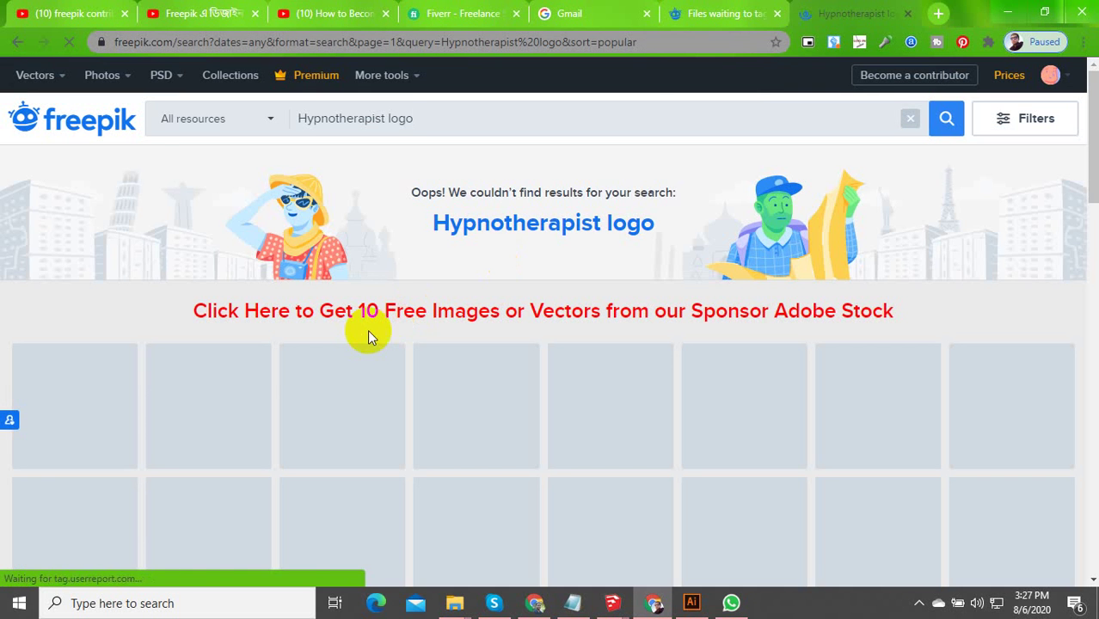
scroll(496, 339, down, 8)
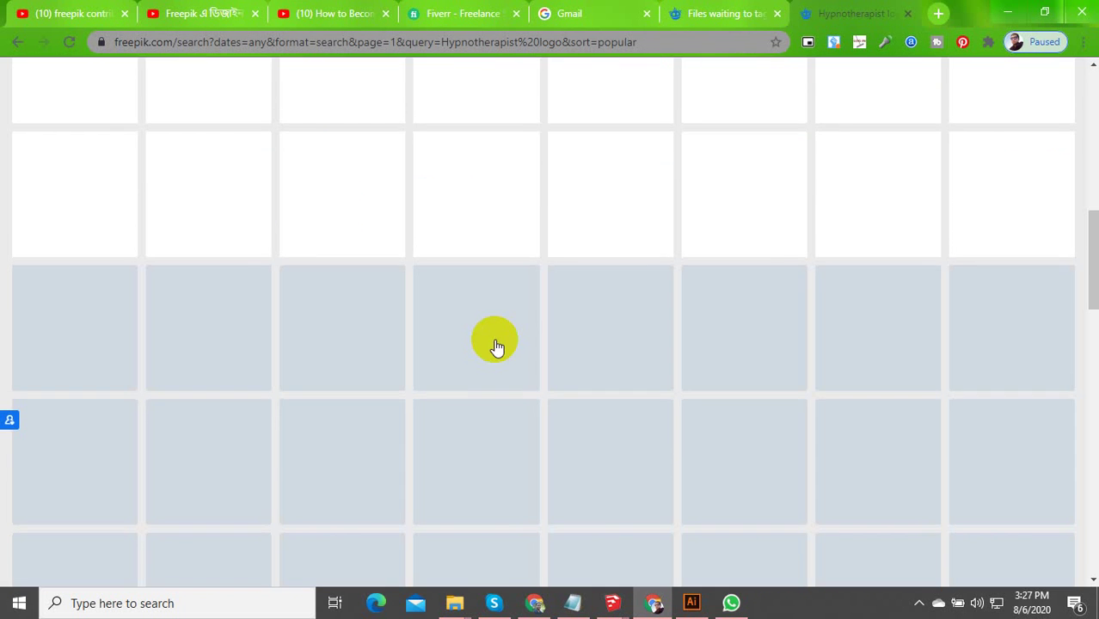
scroll(496, 344, up, 10)
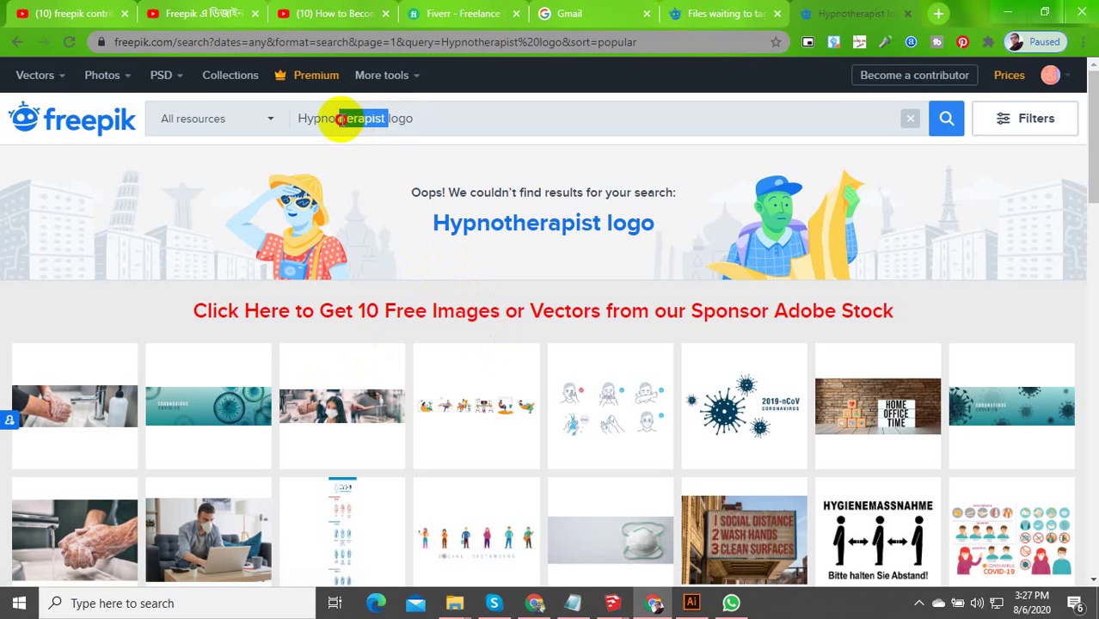
Shorten the Freepik search to "Hypno logo" and look through the results page
drag(333, 120, 333, 119)
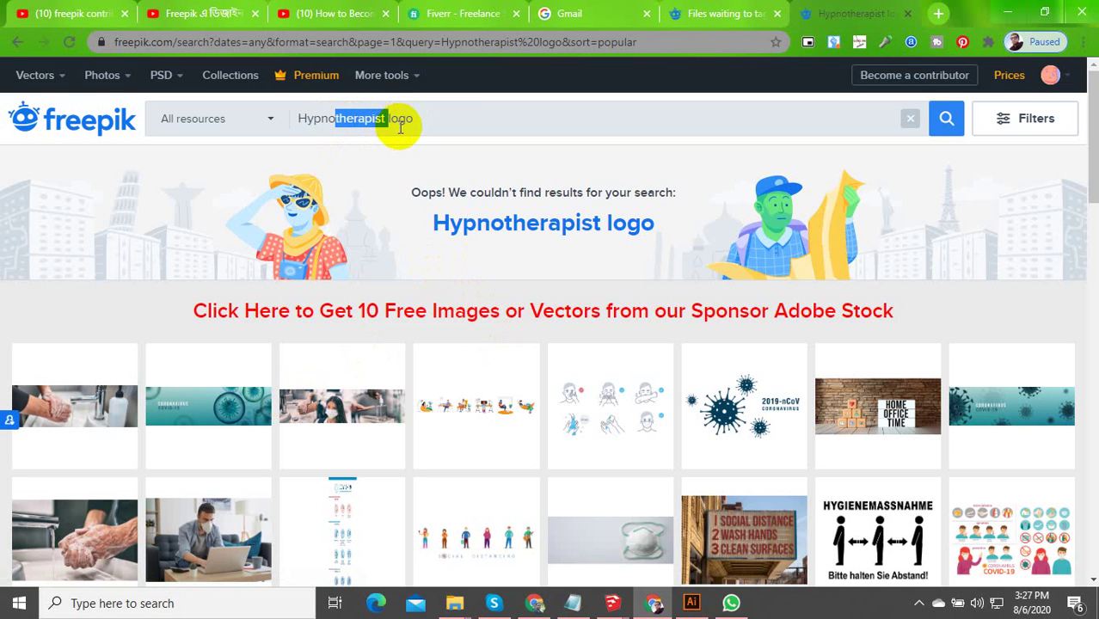
key(Return)
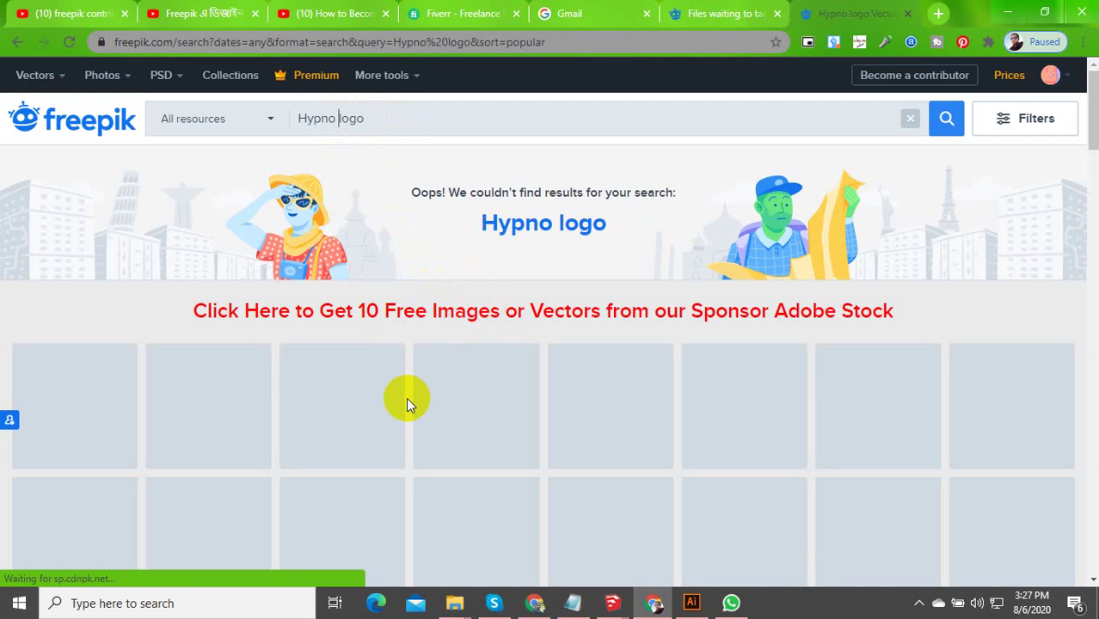
scroll(418, 393, down, 4)
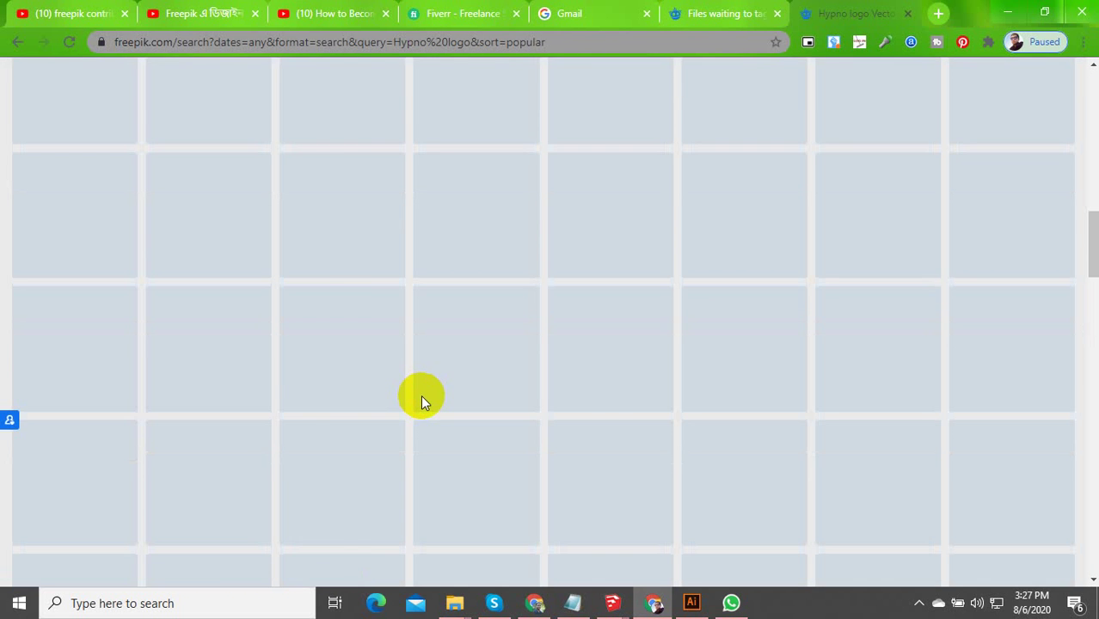
scroll(420, 395, up, 1)
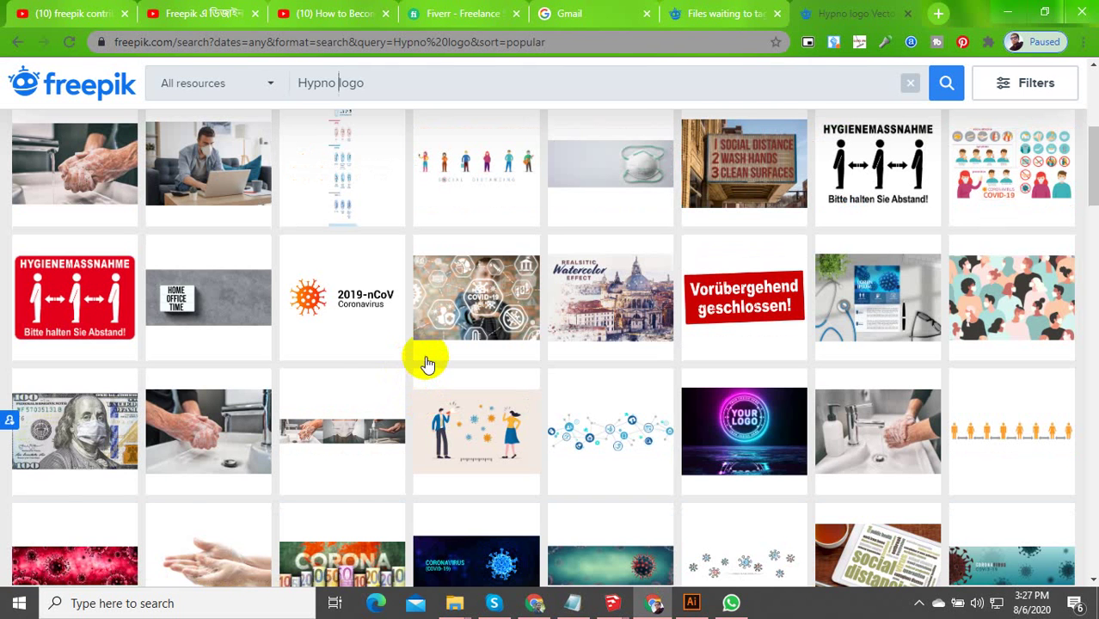
scroll(411, 361, up, 4)
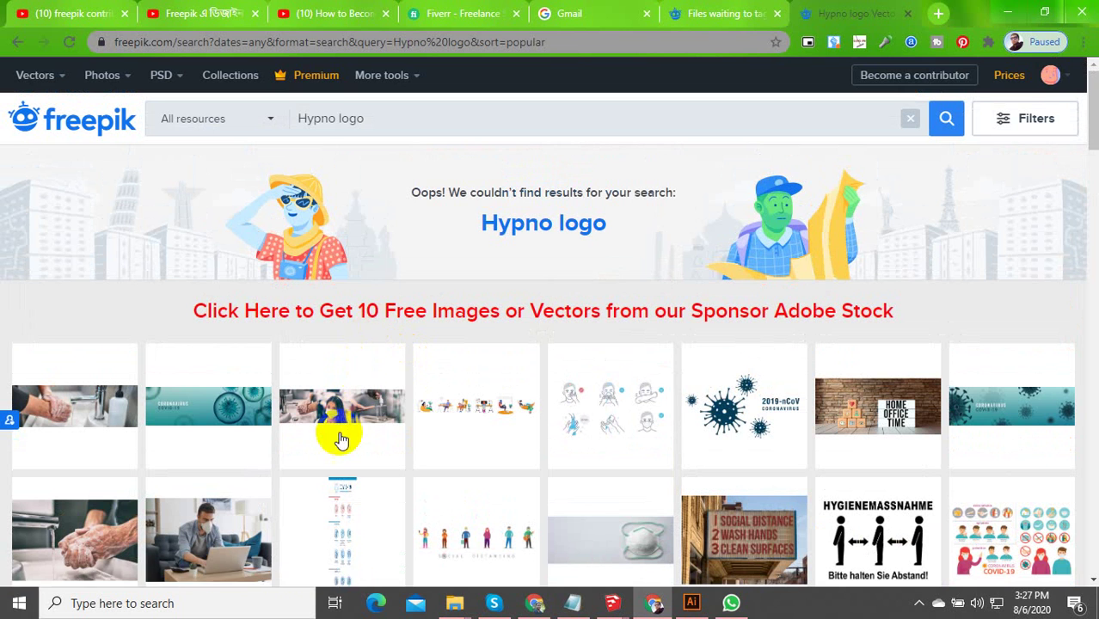
Change the Freepik search back to "Hypnotherapist logo" and run it again
drag(378, 119, 253, 112)
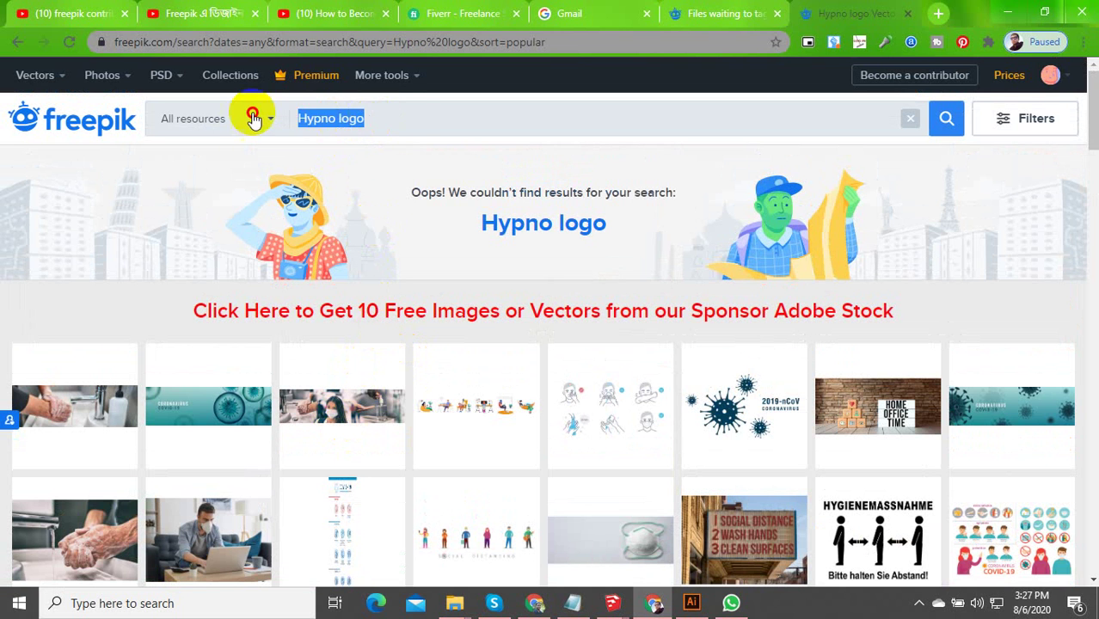
text(Hypnotherapist)
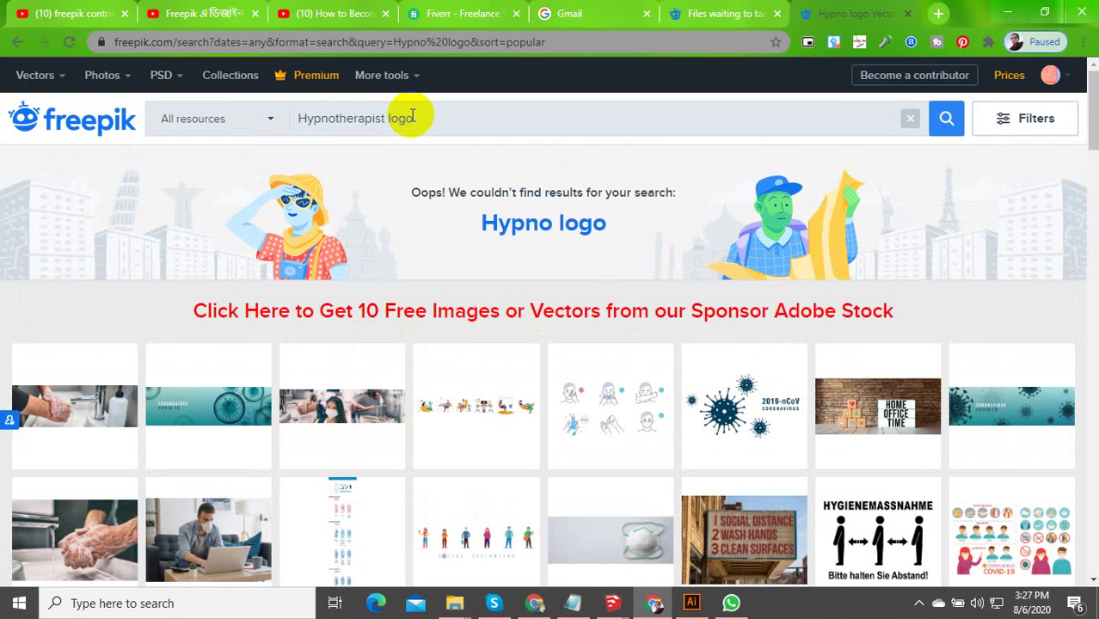
key(Return)
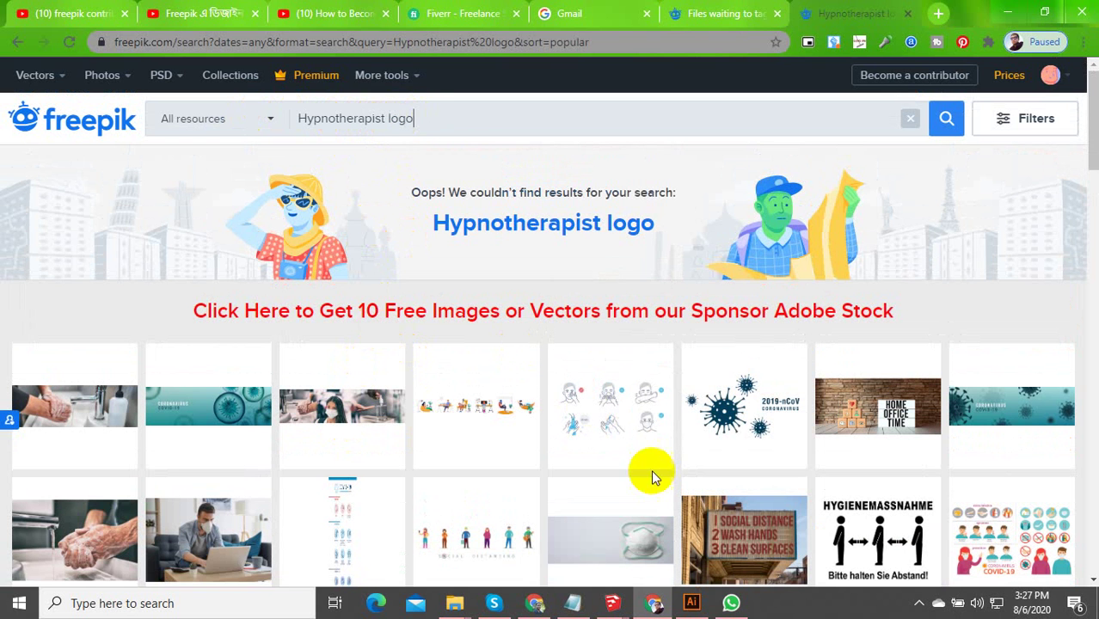
Return to the files waiting for tags and replace the fourth and fifth images' titles with "Hypnotherapy Logos"
click(927, 605)
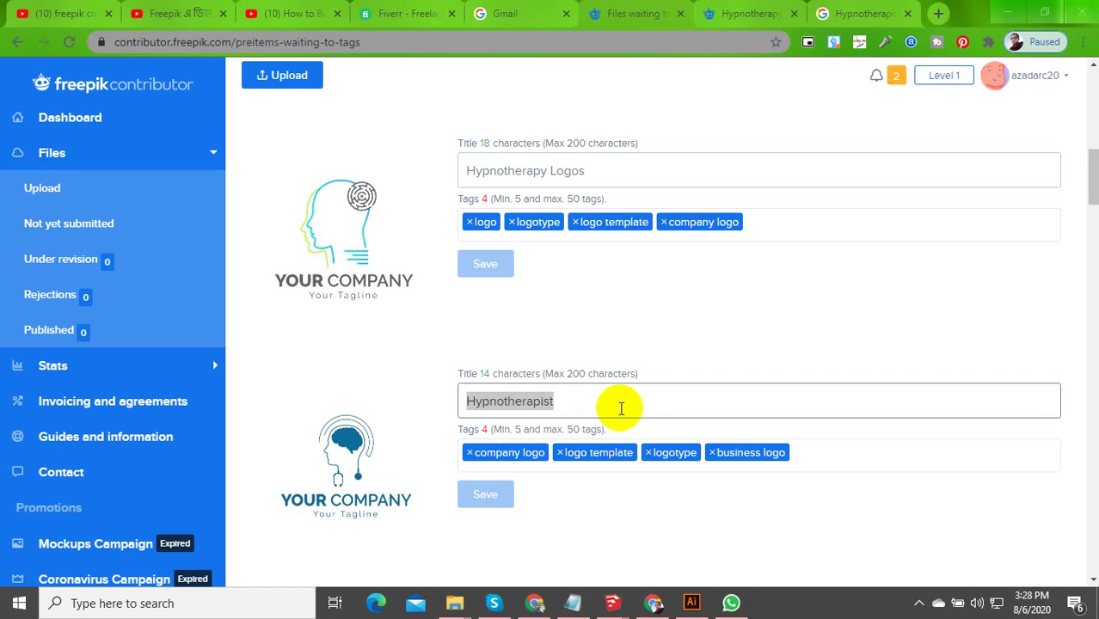
click(604, 404)
key(ctrl+z)
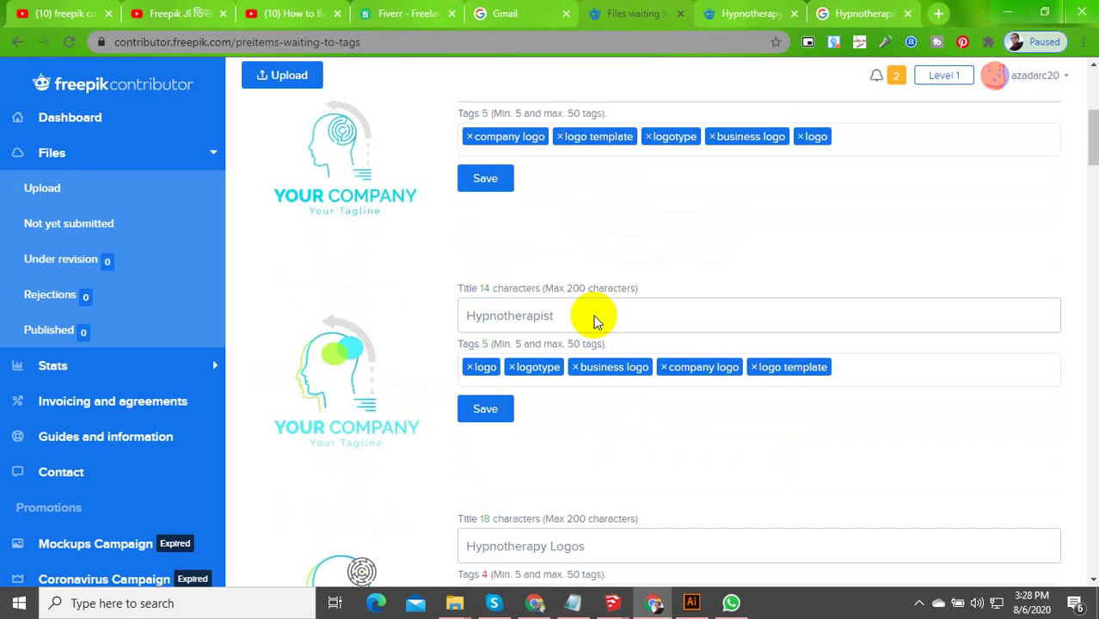
Change the titles of the third and first logos in the waiting list to "Hypnotherapy Logos"
drag(599, 316, 441, 325)
key(ctrl+z)
scroll(654, 310, up, 5)
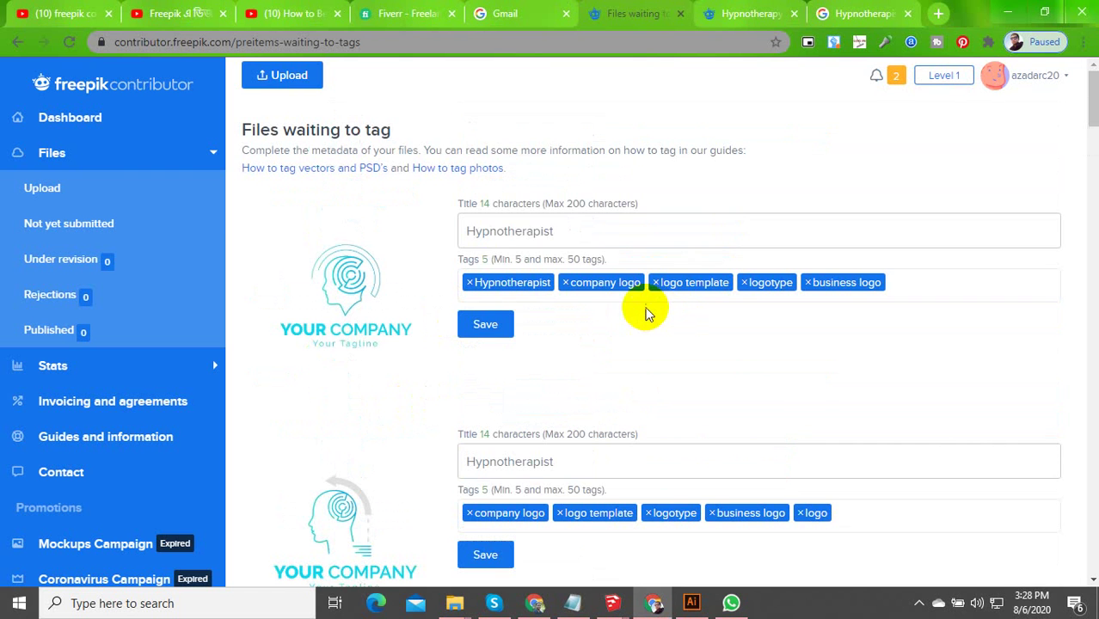
click(600, 233)
key(ctrl+z)
scroll(589, 280, down, 10)
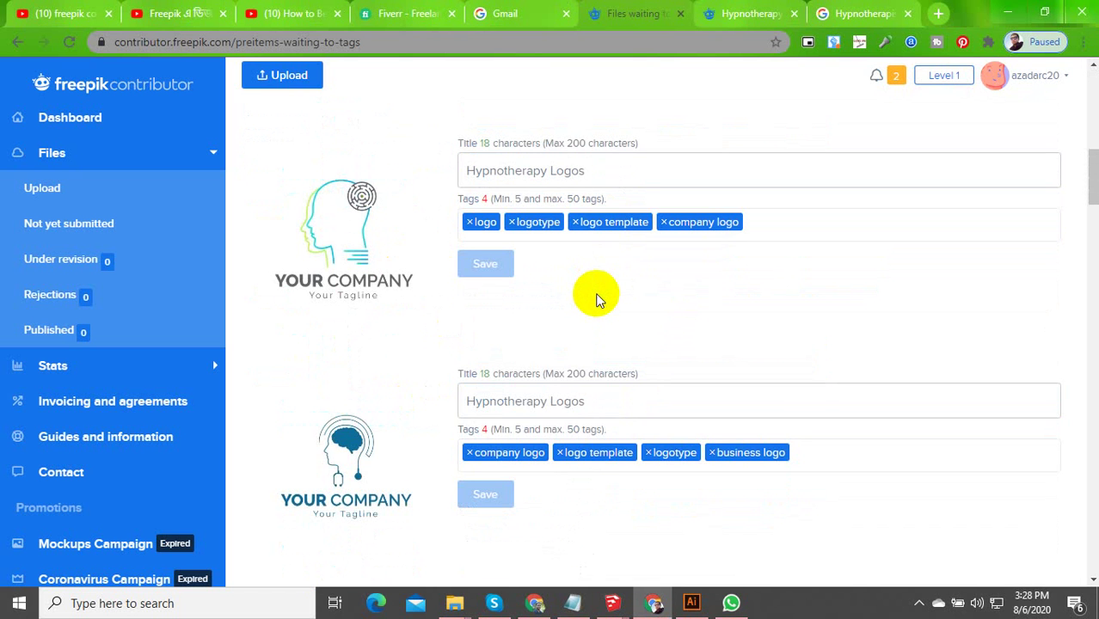
Add the tag "Hypnotherapy Logos" to the maze-head logo and the stethoscope-head logo, and review the entries above them
click(768, 226)
text(Hypnotherapy Logos)
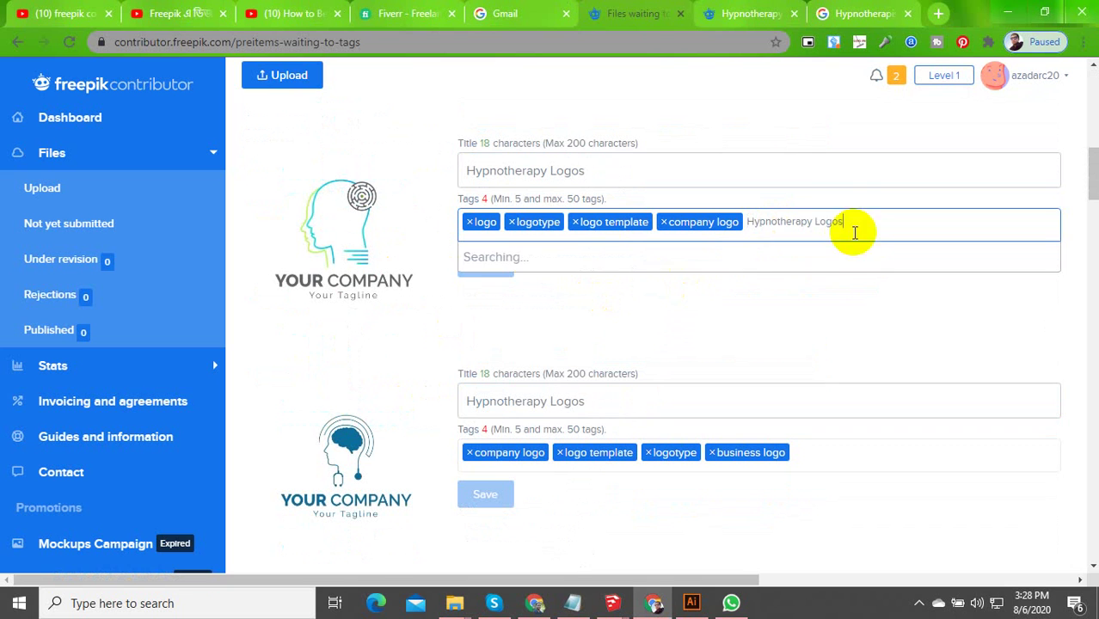
click(569, 262)
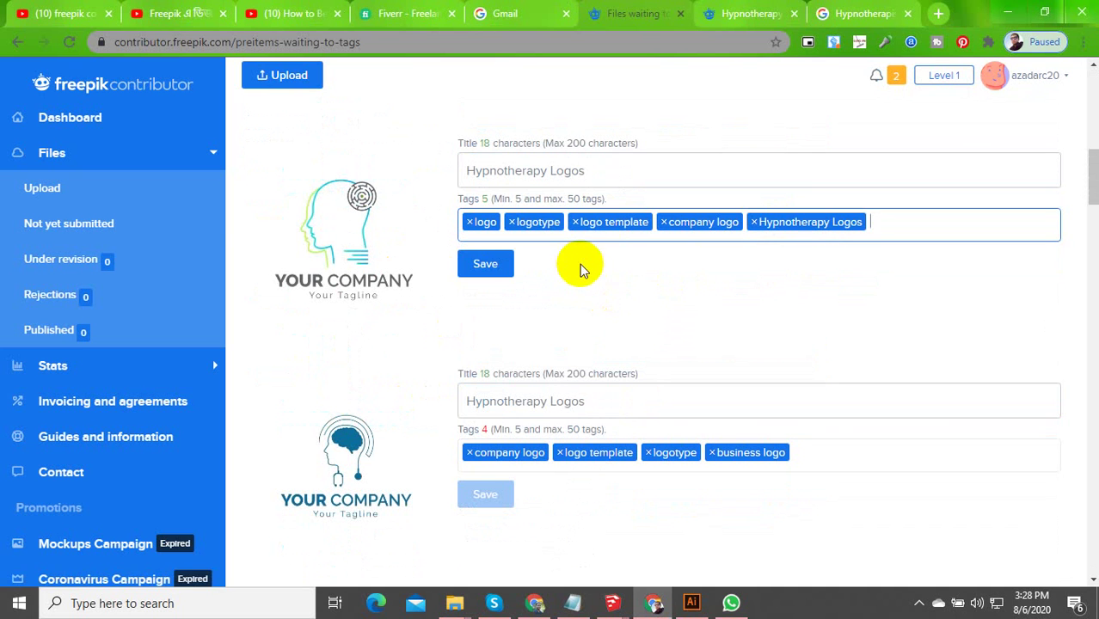
click(830, 459)
text(Hypnotherapy Logos)
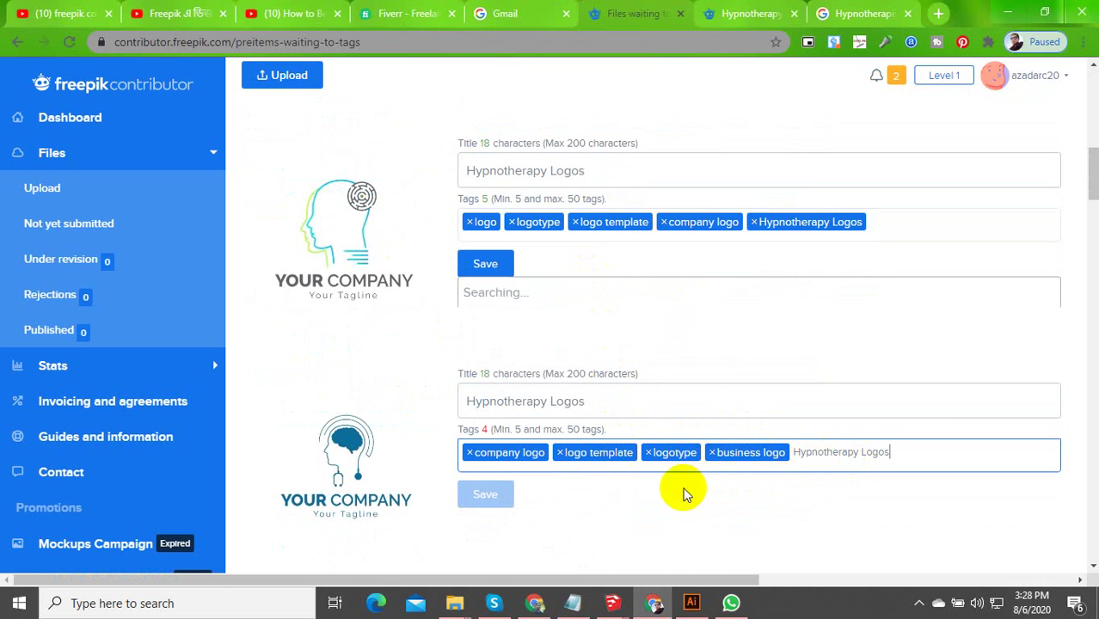
click(625, 422)
scroll(588, 490, down, 4)
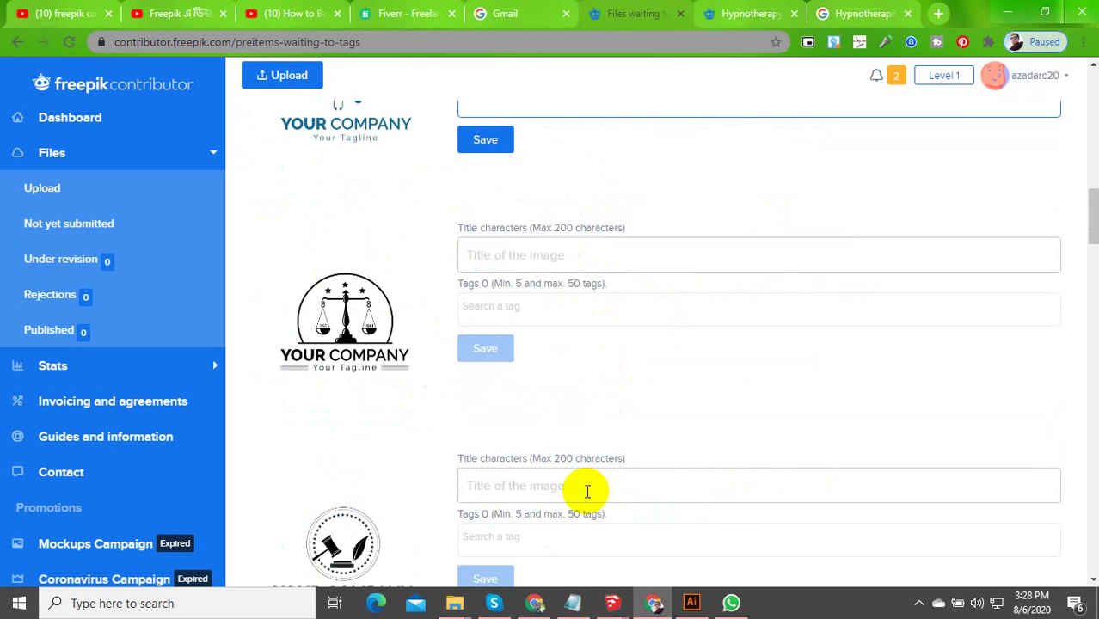
scroll(587, 405, up, 8)
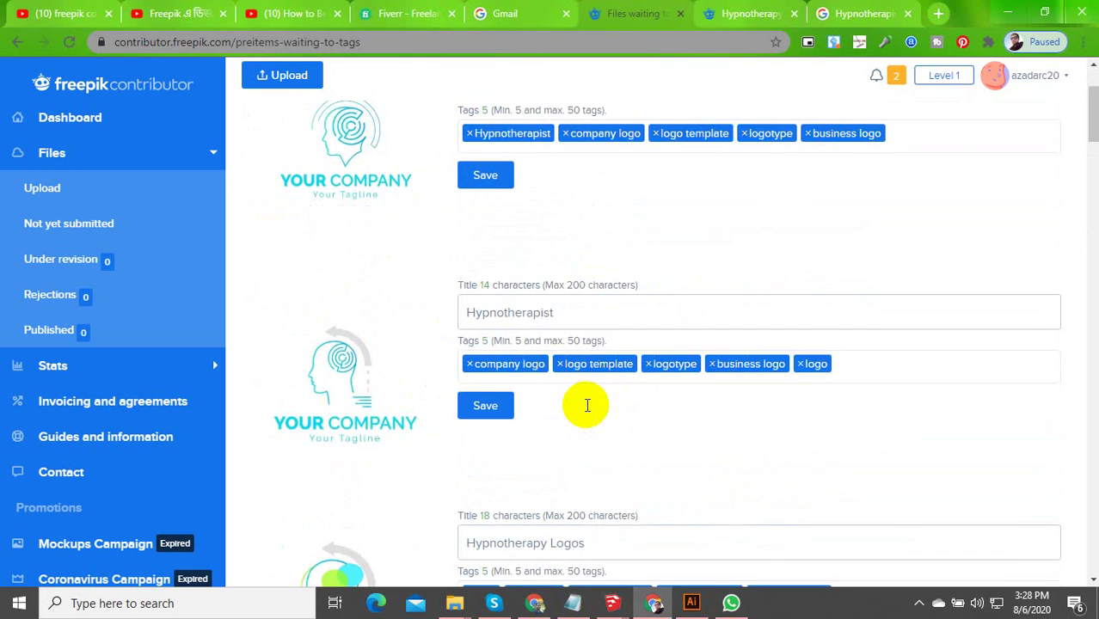
scroll(588, 405, up, 2)
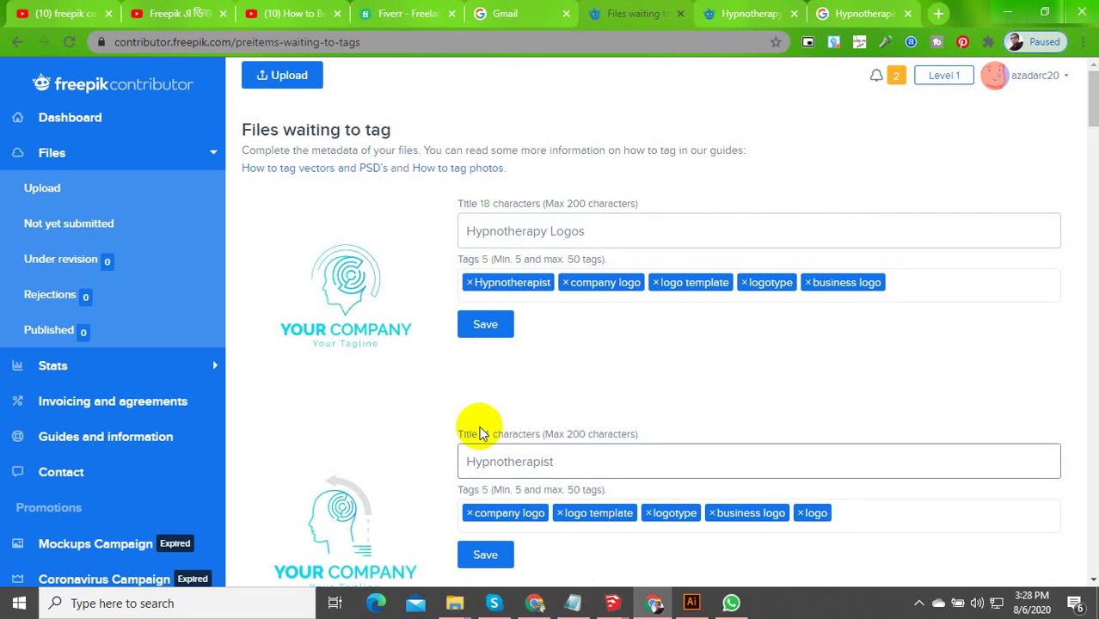
scroll(490, 429, down, 7)
scroll(507, 426, down, 10)
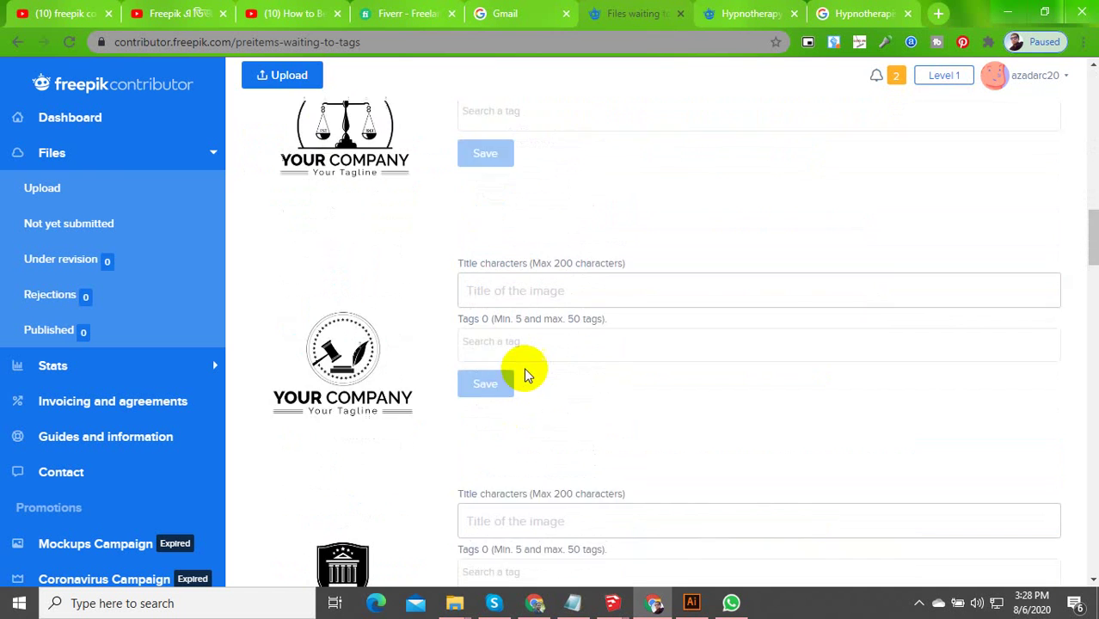
Switch to the Freepik search page and search all resources for "low farm Logos"
click(528, 254)
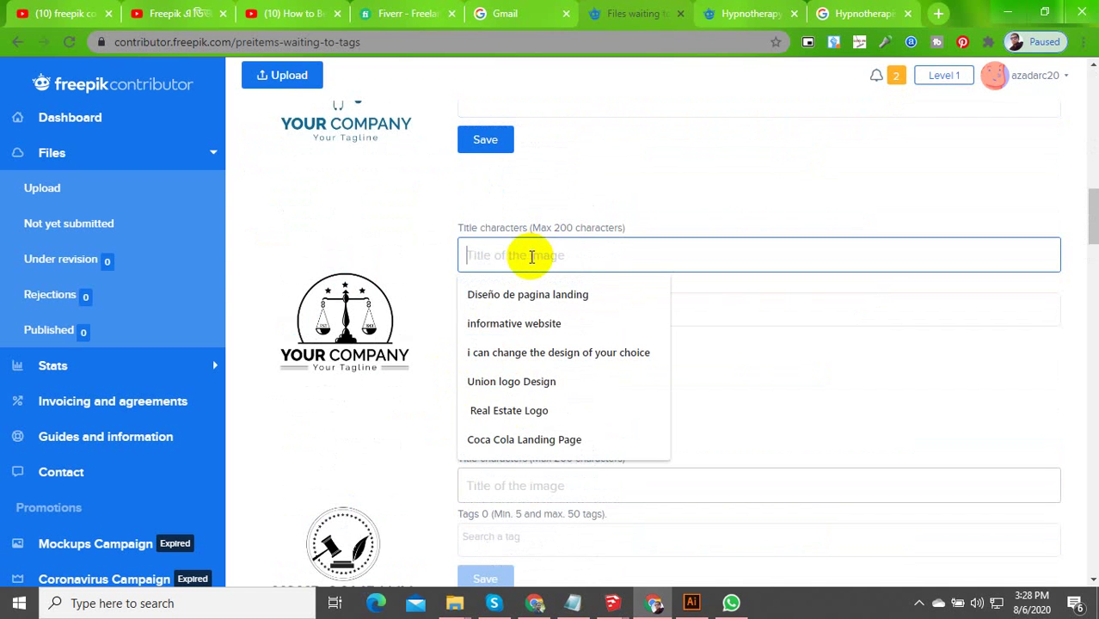
click(739, 13)
click(447, 118)
drag(379, 121, 303, 141)
key(BackSpace)
key(BackSpace)
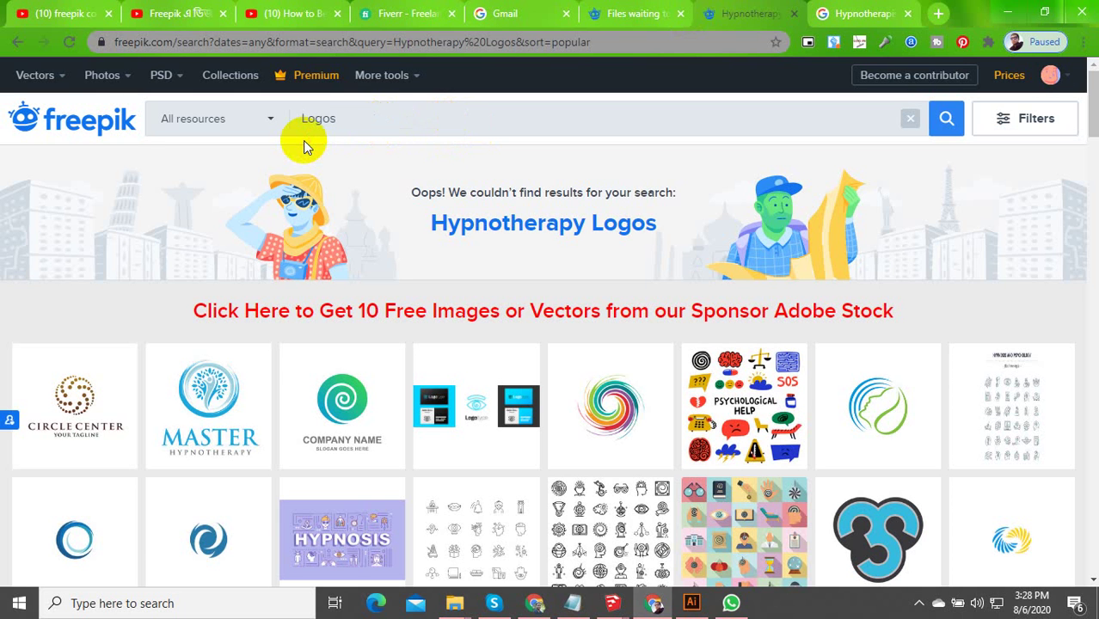
text(low)
key(Return)
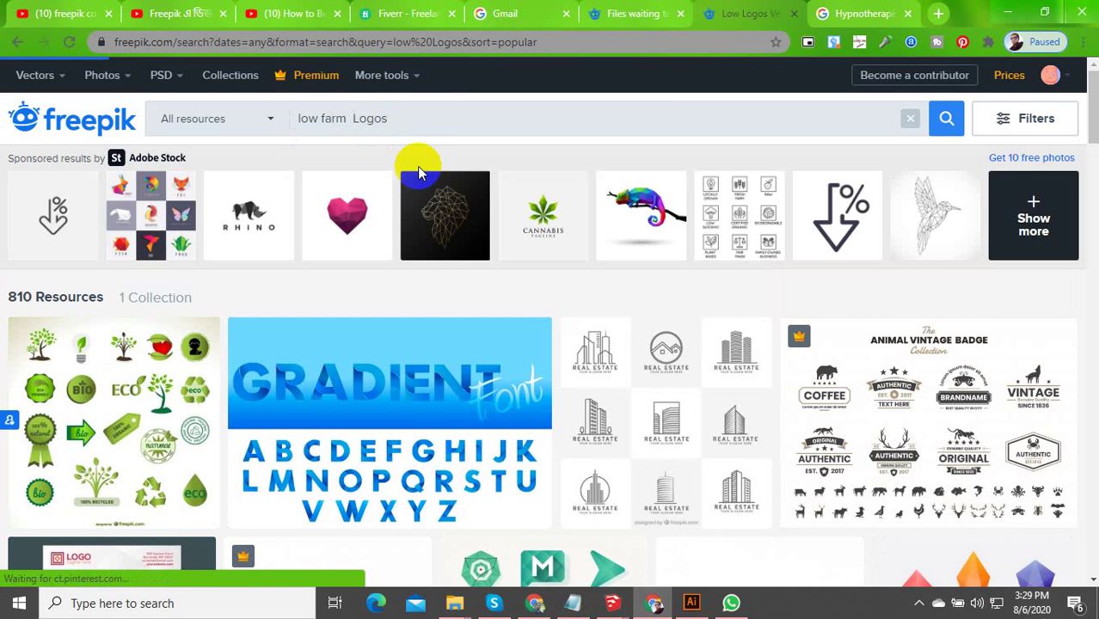
click(426, 206)
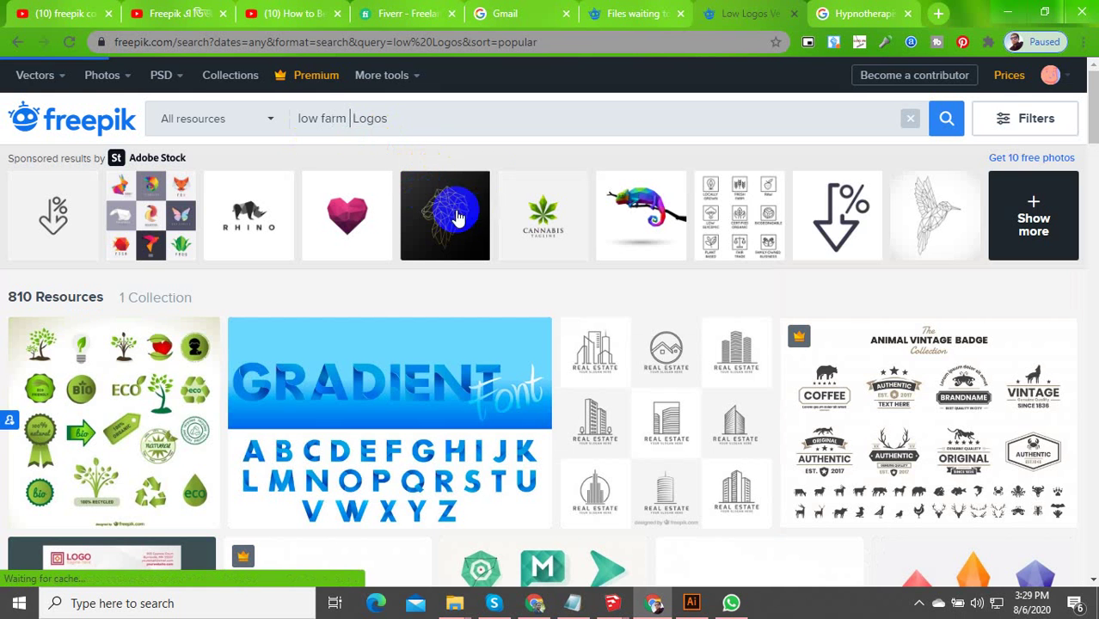
click(945, 118)
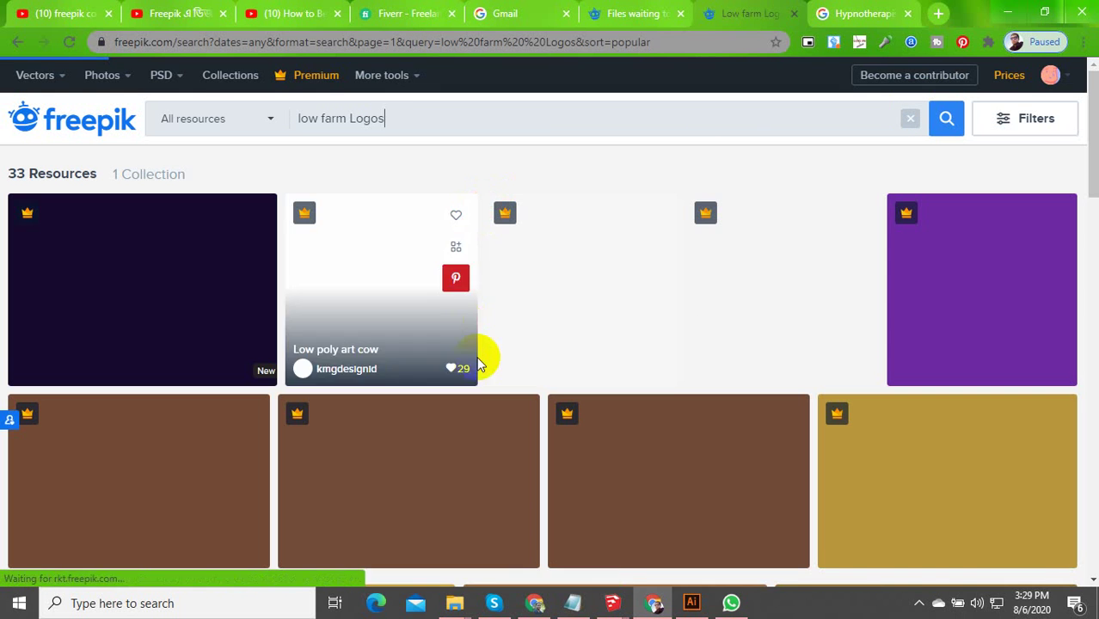
Search Freepik for "law firm logo" and look through the results for a comparable law design
click(385, 396)
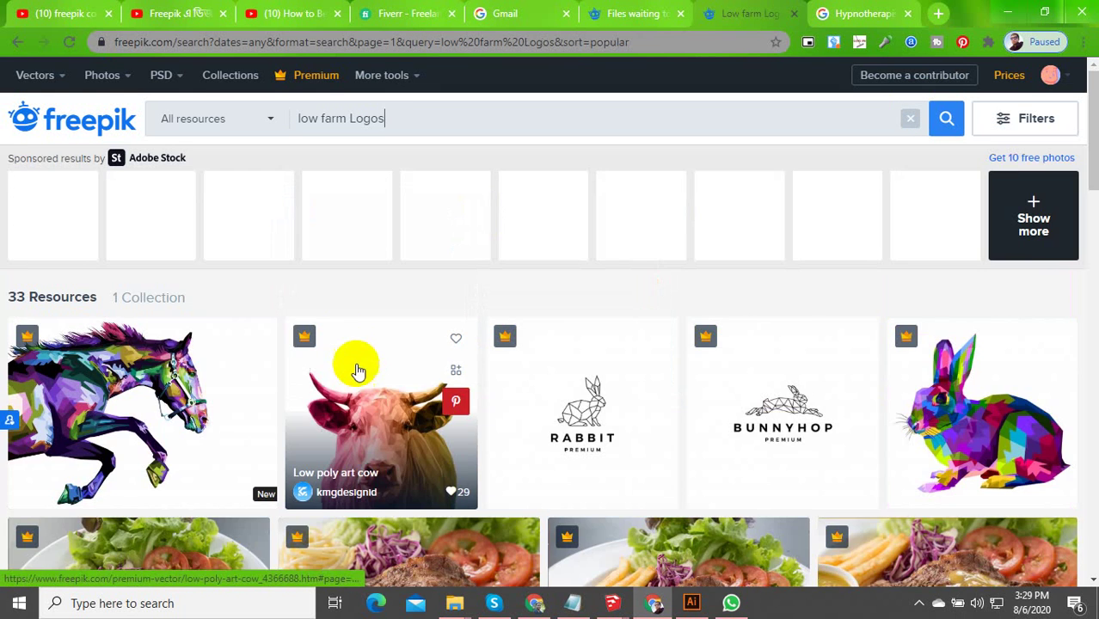
scroll(460, 372, down, 5)
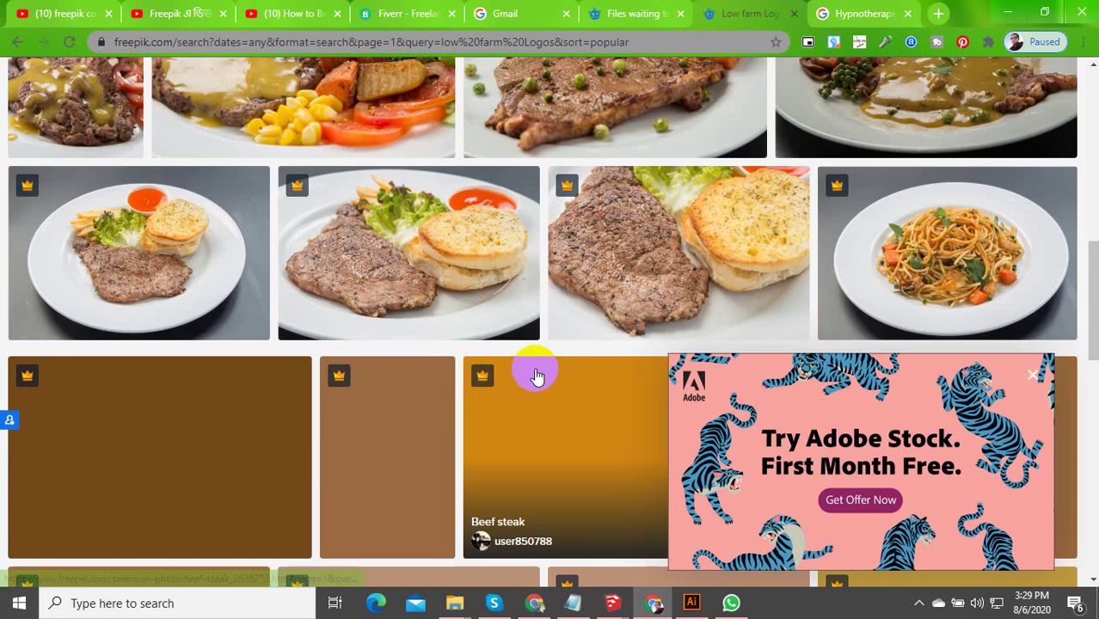
scroll(550, 370, down, 10)
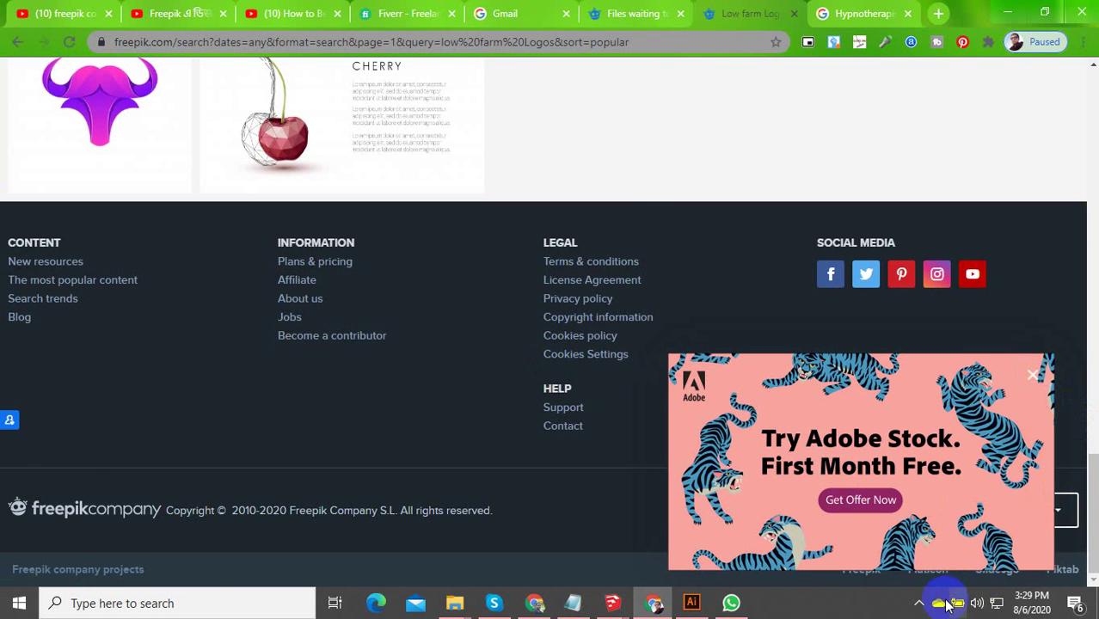
click(920, 609)
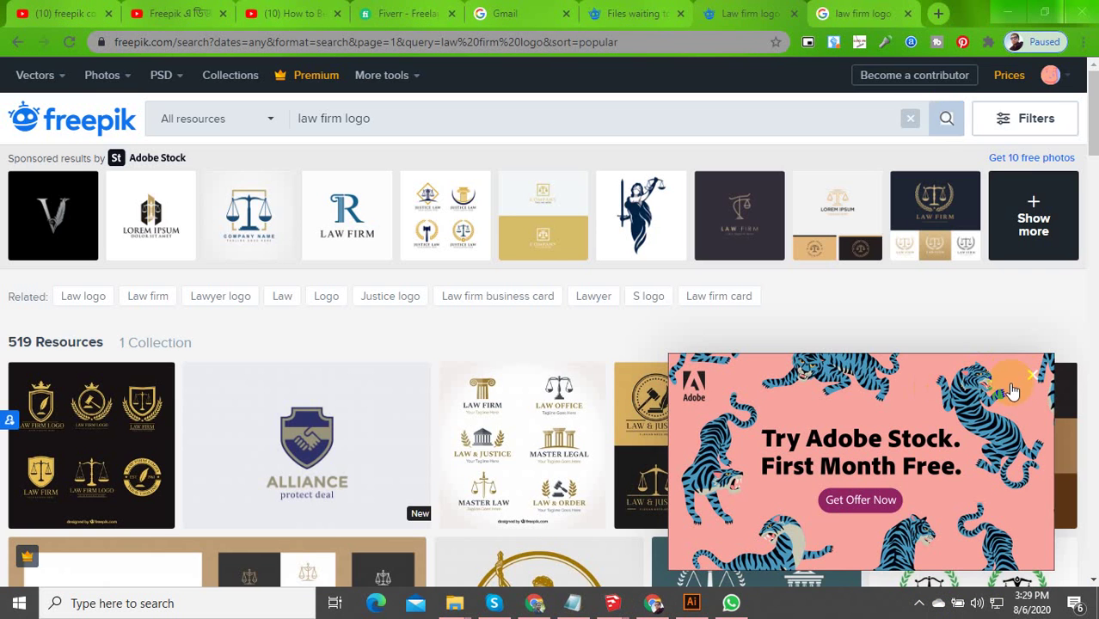
click(1033, 384)
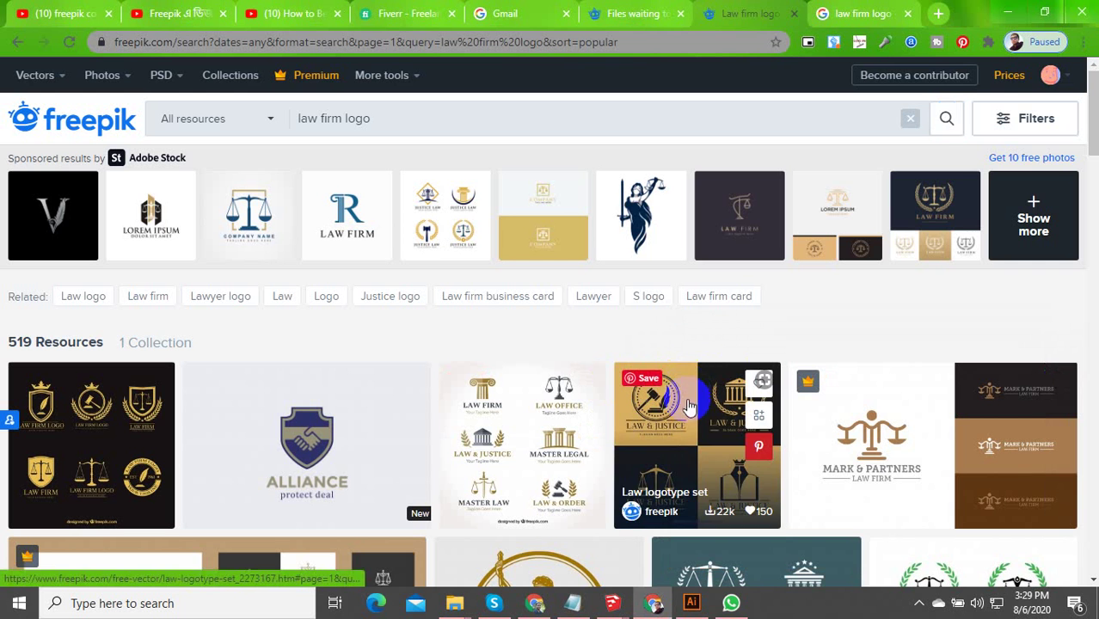
scroll(517, 424, down, 4)
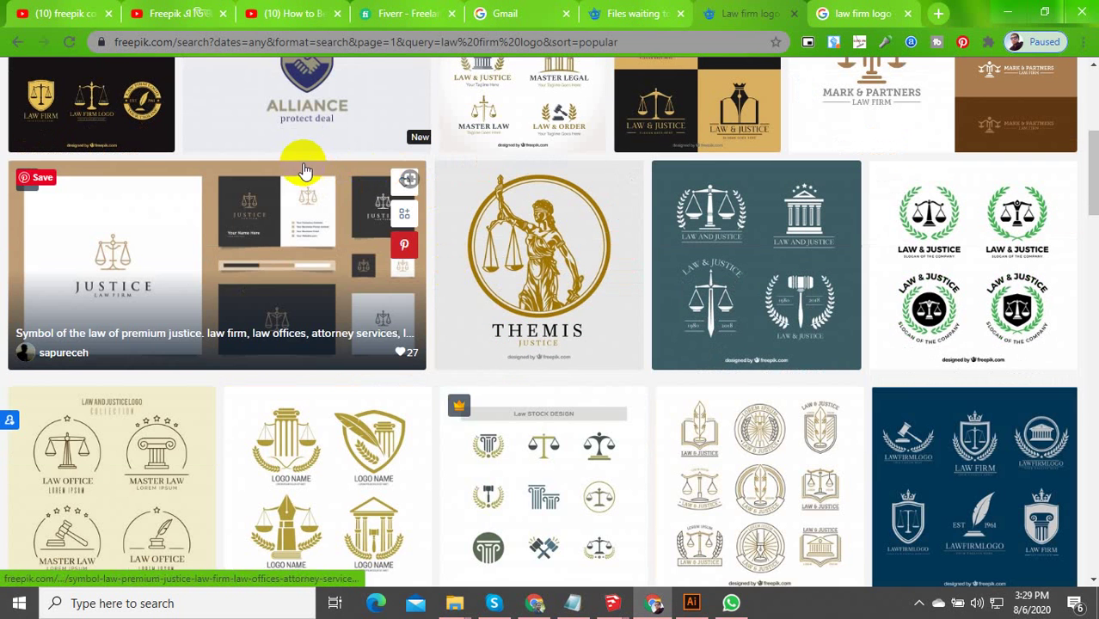
scroll(311, 454, down, 4)
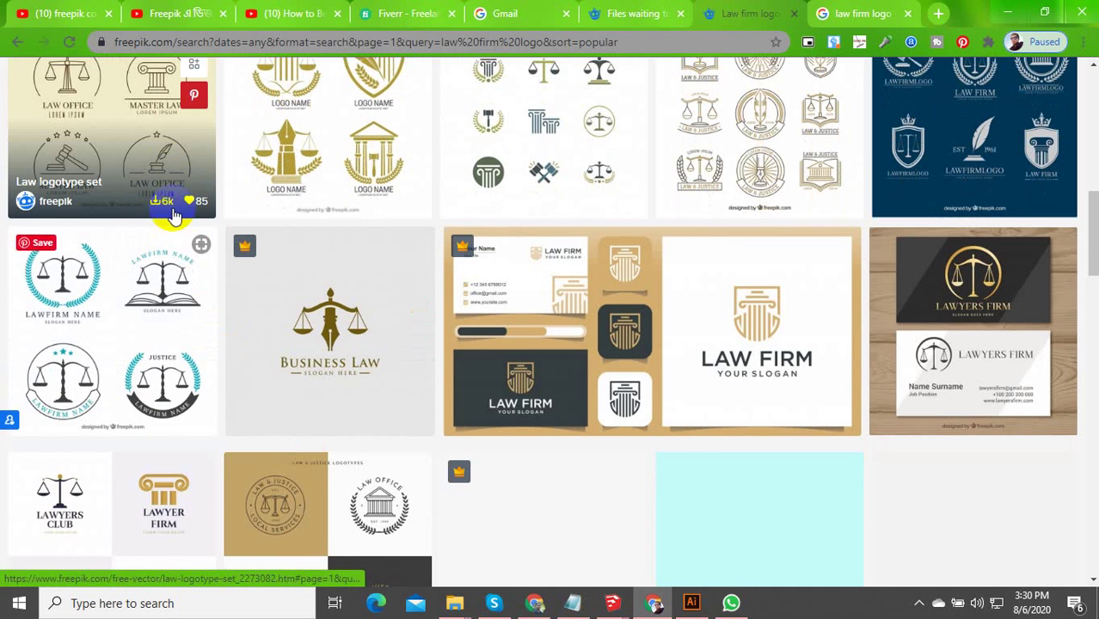
Open the beige "Law logotype set" result in a new tab and copy its title, "Law logotype set Free Vector"
middle_click(160, 160)
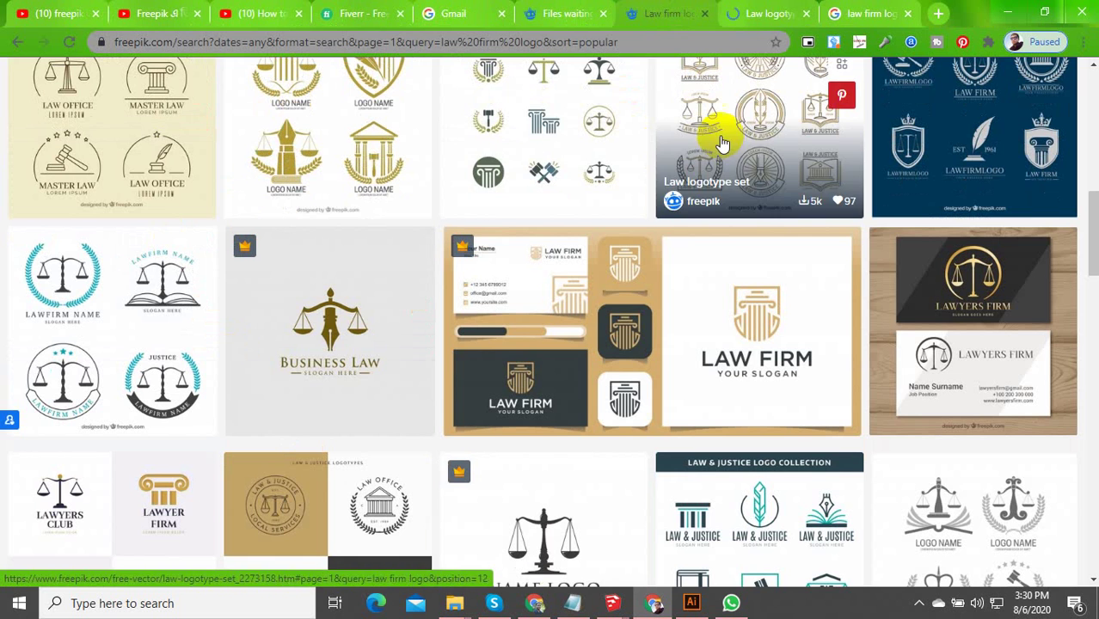
click(762, 10)
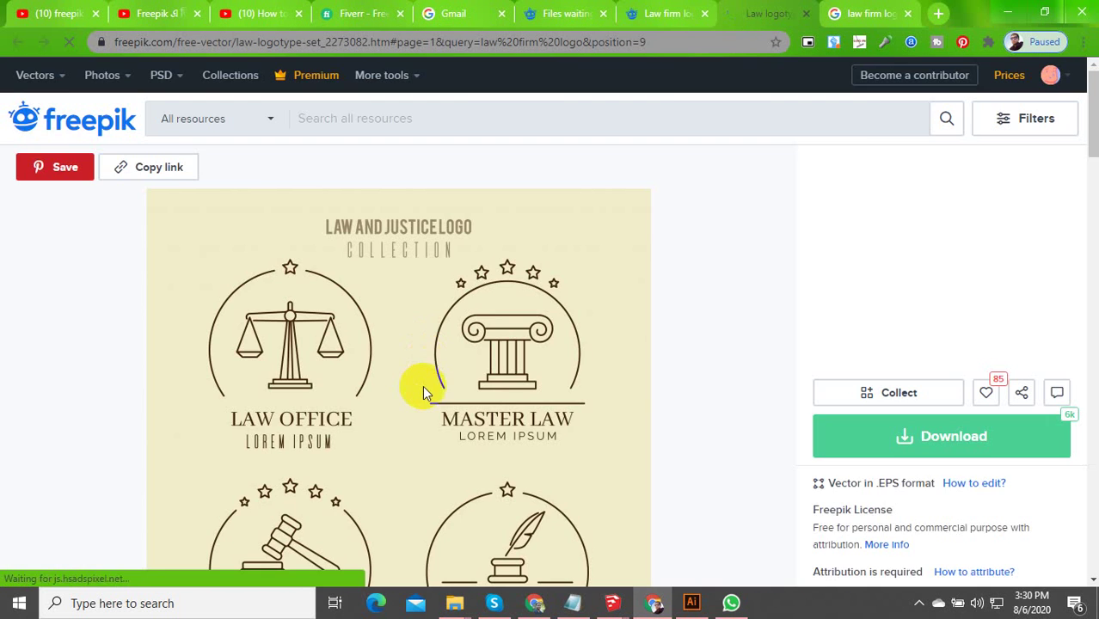
scroll(436, 380, down, 4)
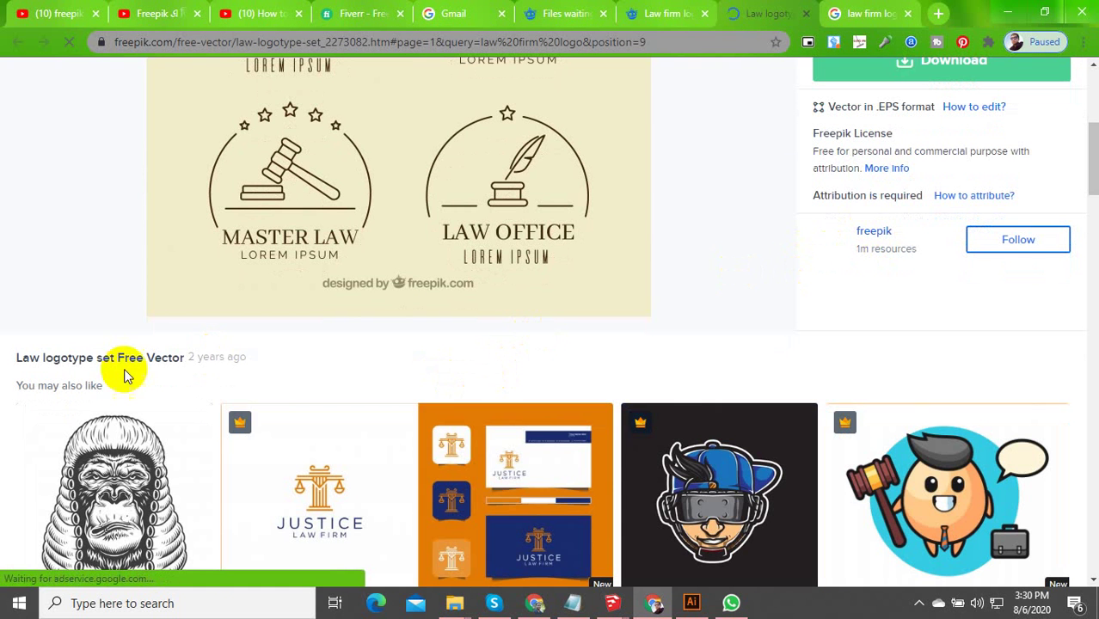
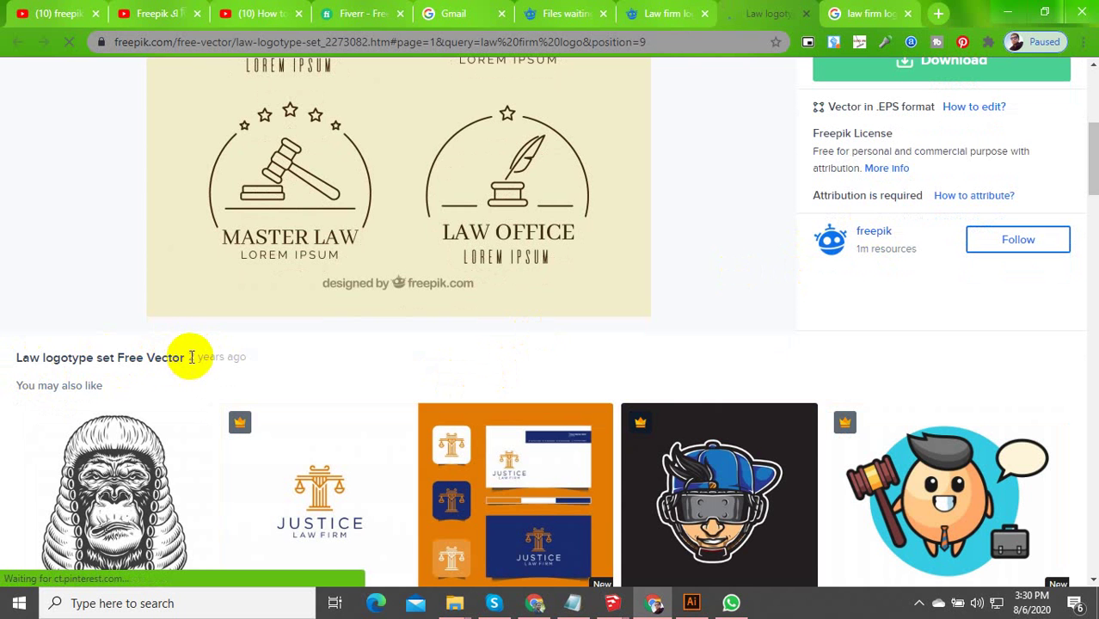
drag(188, 355, 24, 355)
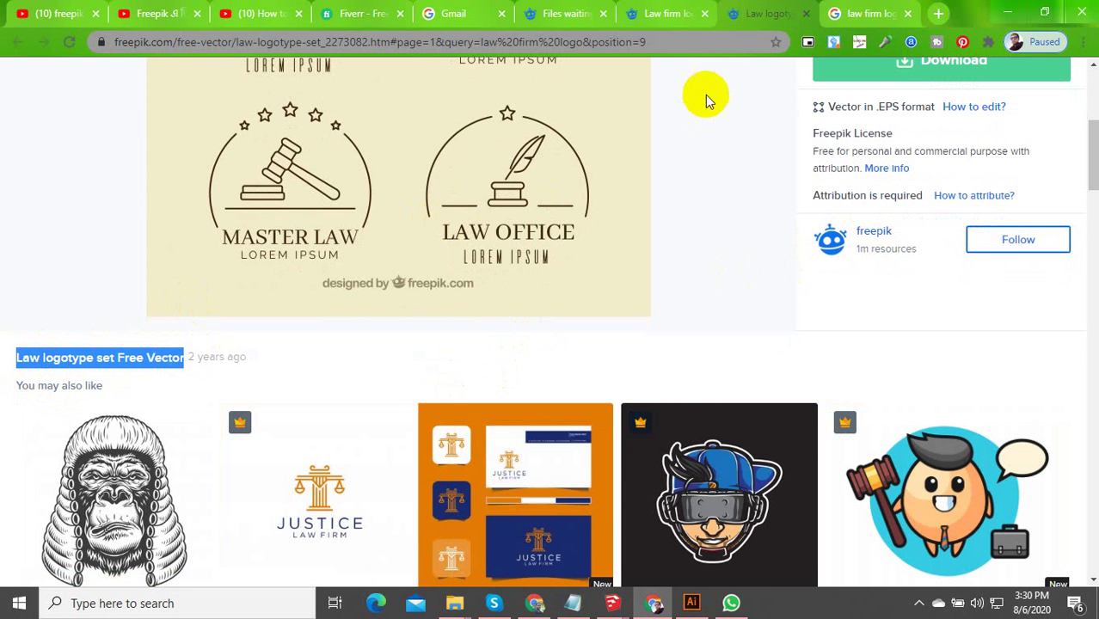
Back on the tagging page, title the starred scales logo and the gavel-and-quill logo "Law logotype set Free Vector"
click(871, 11)
click(662, 12)
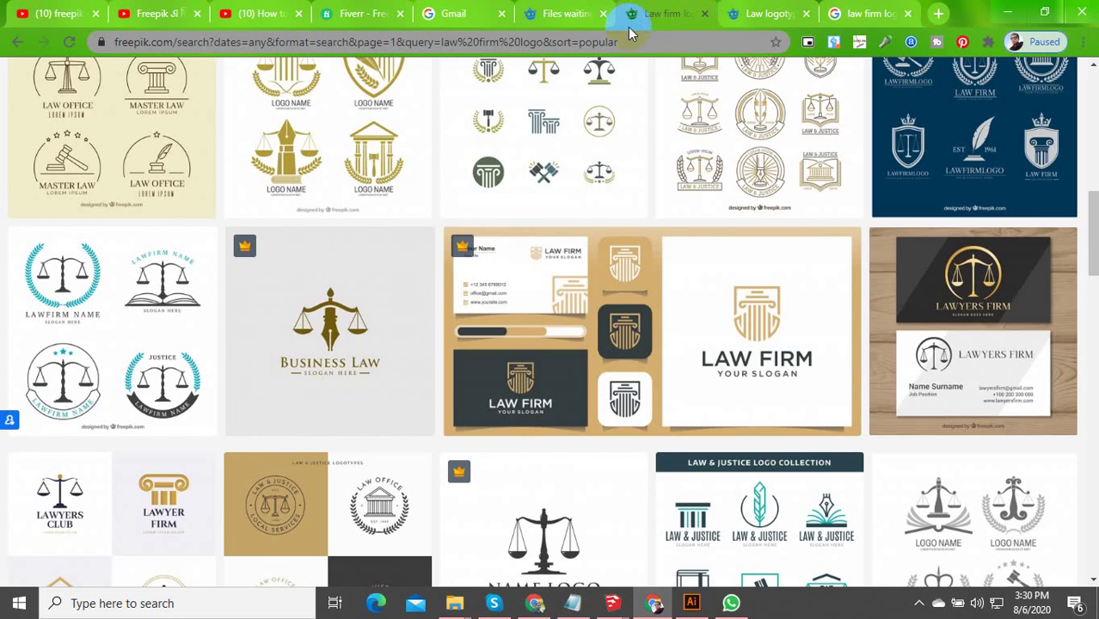
click(563, 13)
text(Law logotype set Free Vector)
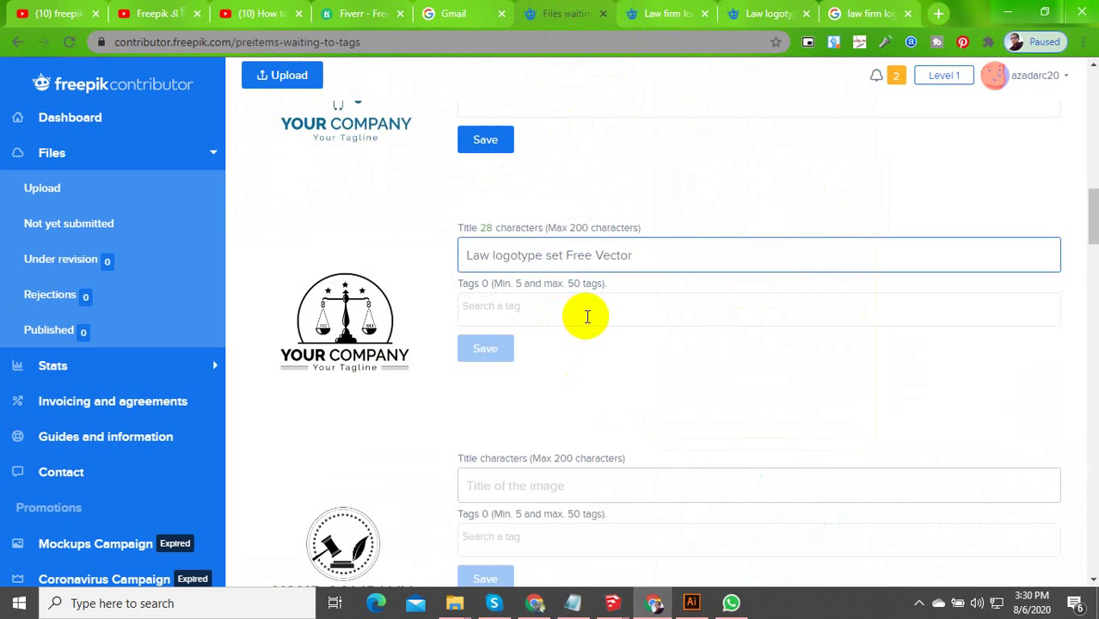
click(491, 486)
text(Law logotype set Free Vector)
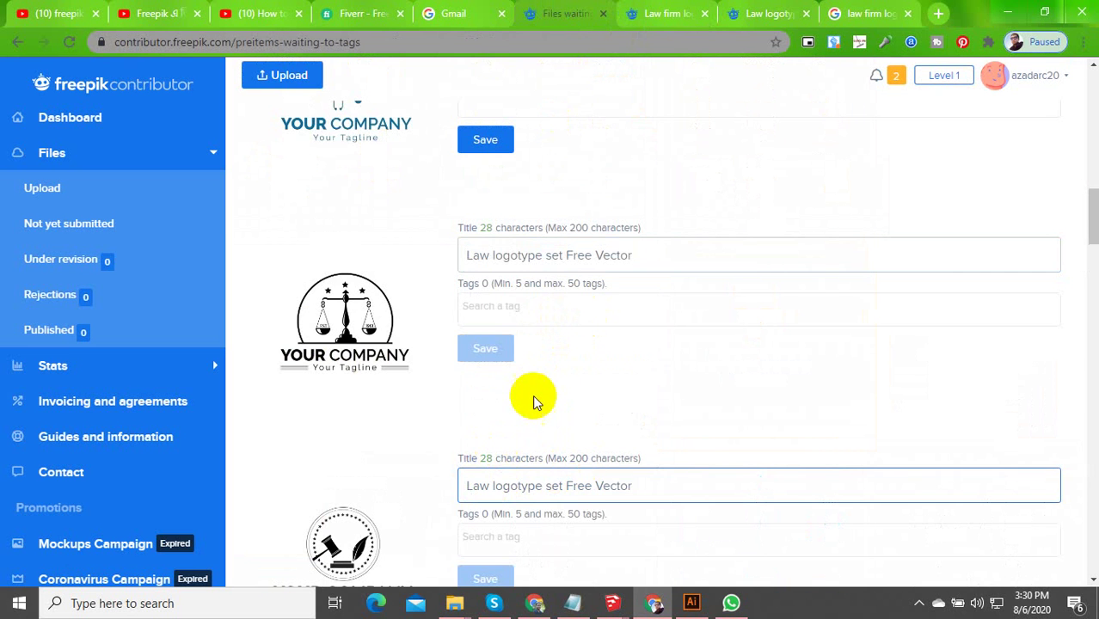
Title the courthouse shield logo and the round black scales logo with laurels "Law logotype set Free Vector"
scroll(541, 390, down, 4)
click(498, 336)
text(Law logotype set Free Vector)
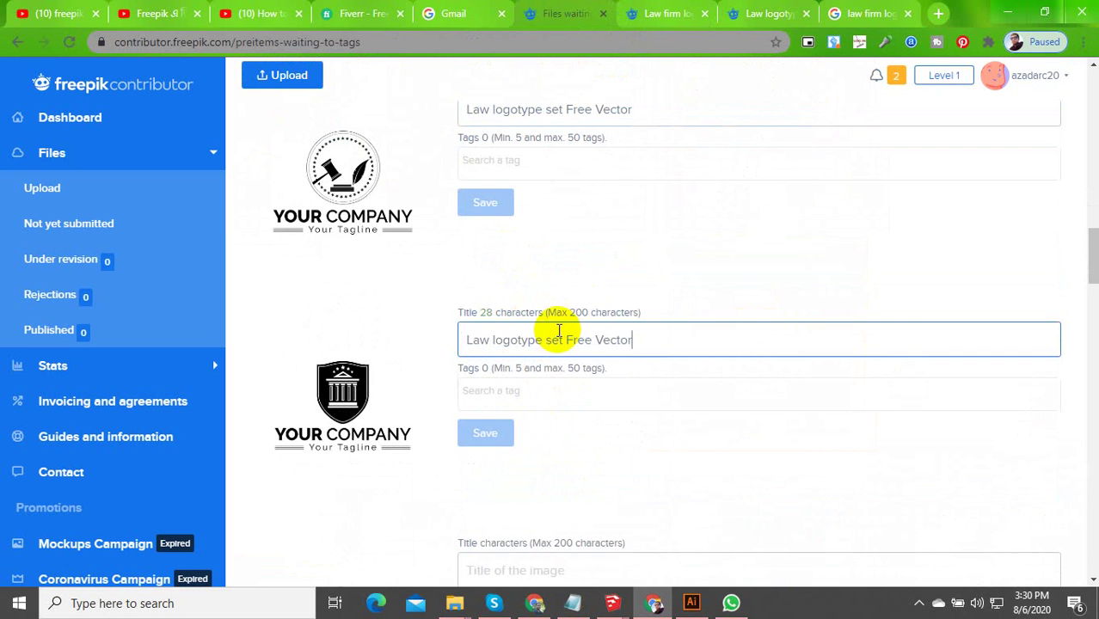
scroll(538, 368, down, 4)
click(508, 196)
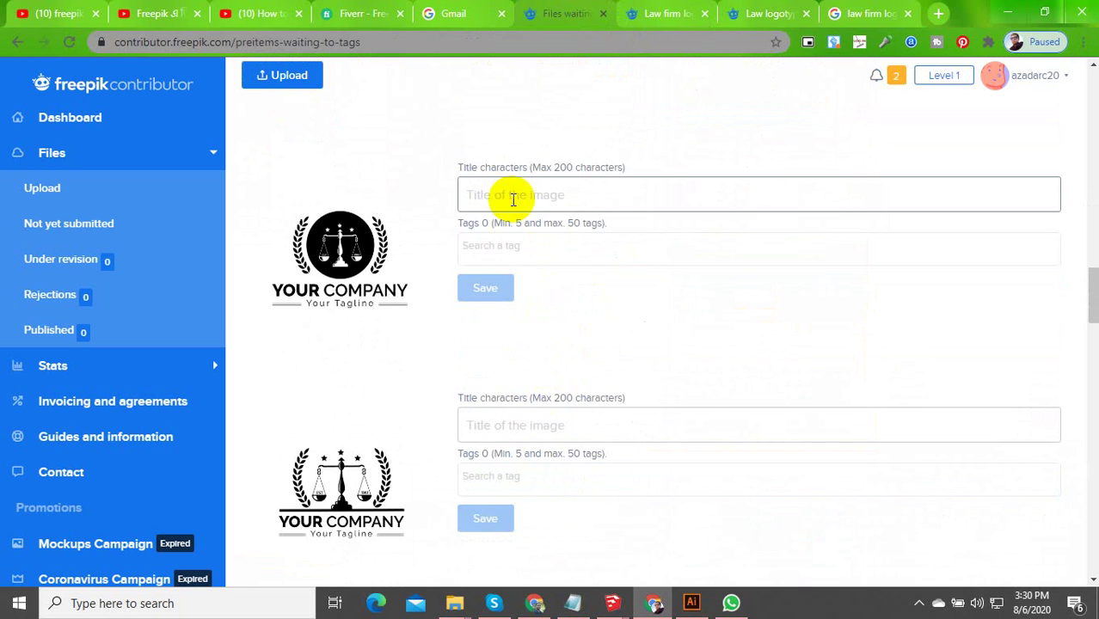
text(Law logotype set Free Vector)
Title the starred laurel scales, crowned shield and laurel wreath scales logos "Law logotype set Free Vector"
click(501, 417)
text(Law logotype set Free Vector)
scroll(626, 411, down, 4)
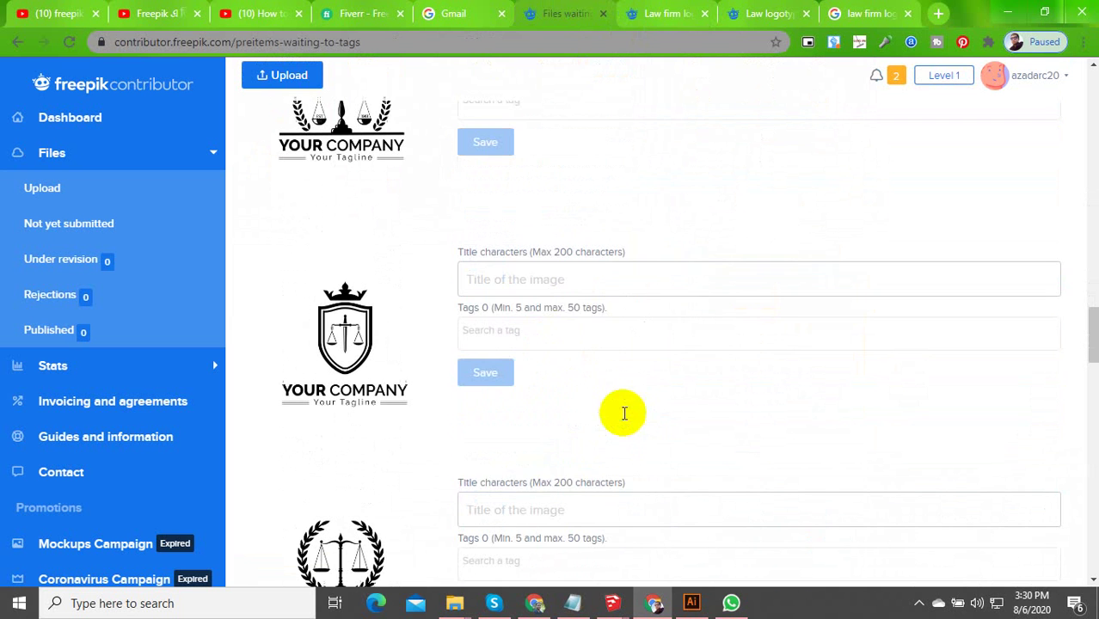
click(533, 288)
text(Law logotype set Free Vector)
click(497, 509)
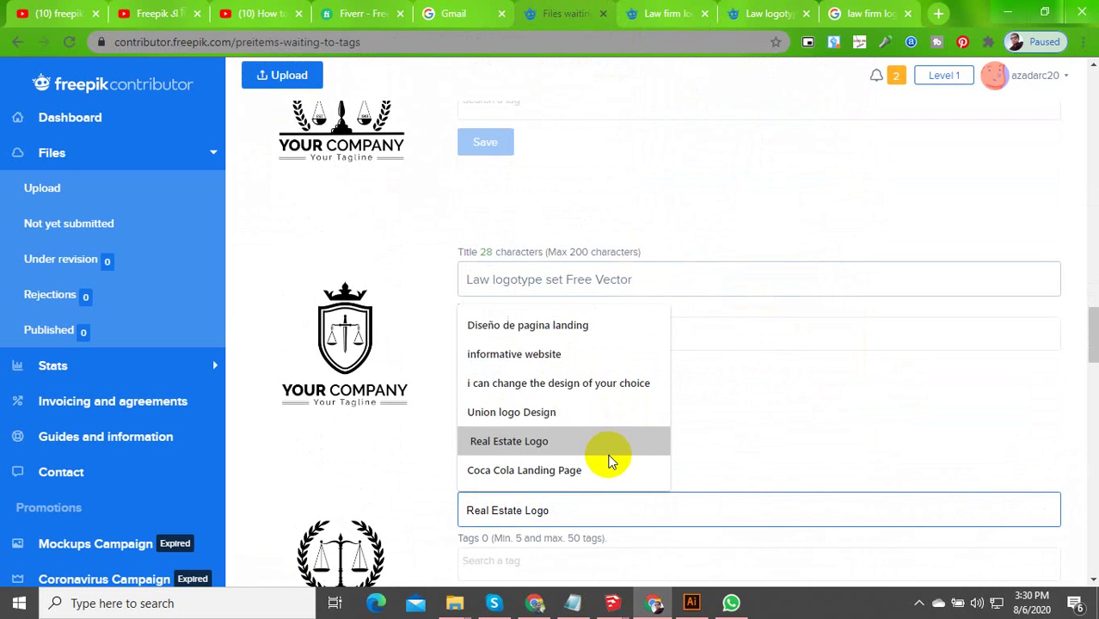
text(Law logotype set Free Vector)
scroll(740, 423, down, 4)
click(545, 352)
text(Law logotype set Free Vector)
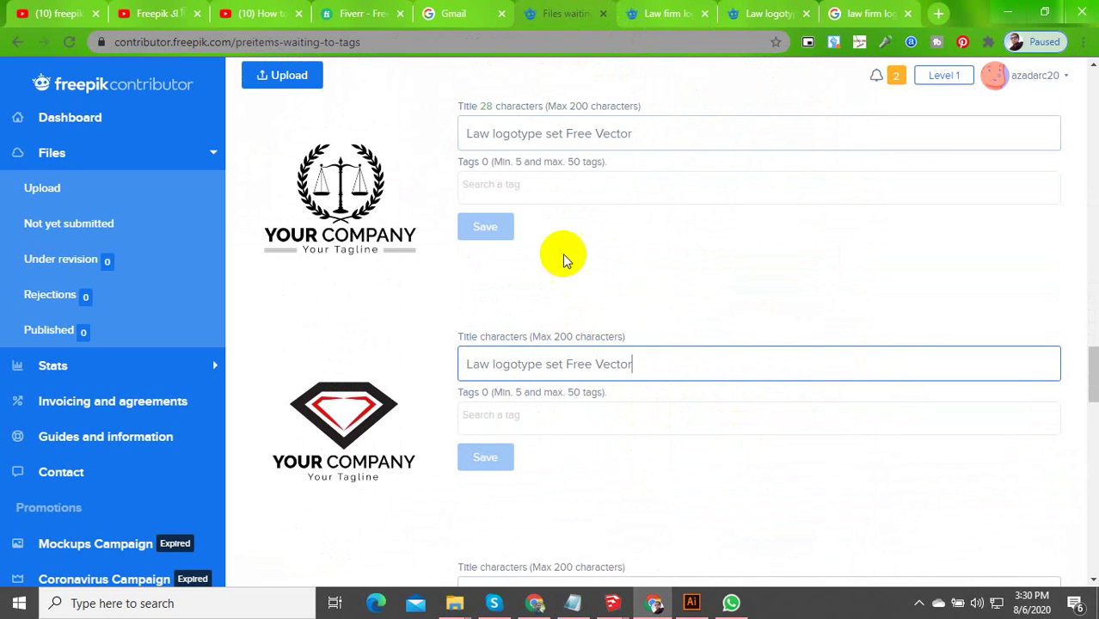
drag(645, 364, 454, 368)
key(ctrl+c)
key(BackSpace)
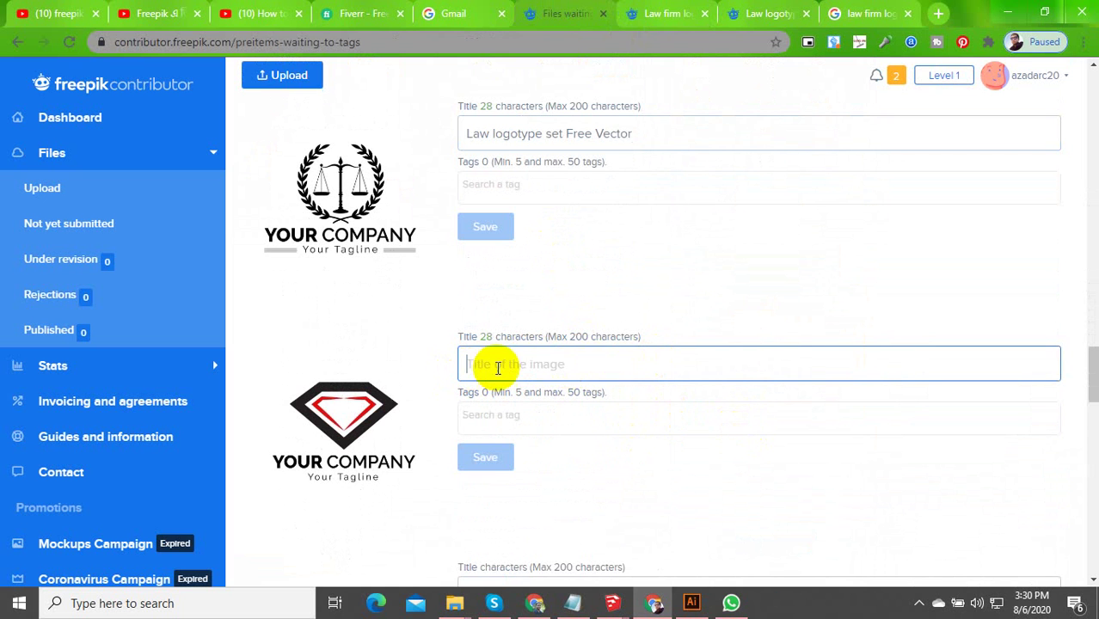
Tag the starred scales logo with its full title, "Law logotype set Free Vector"
scroll(630, 284, up, 15)
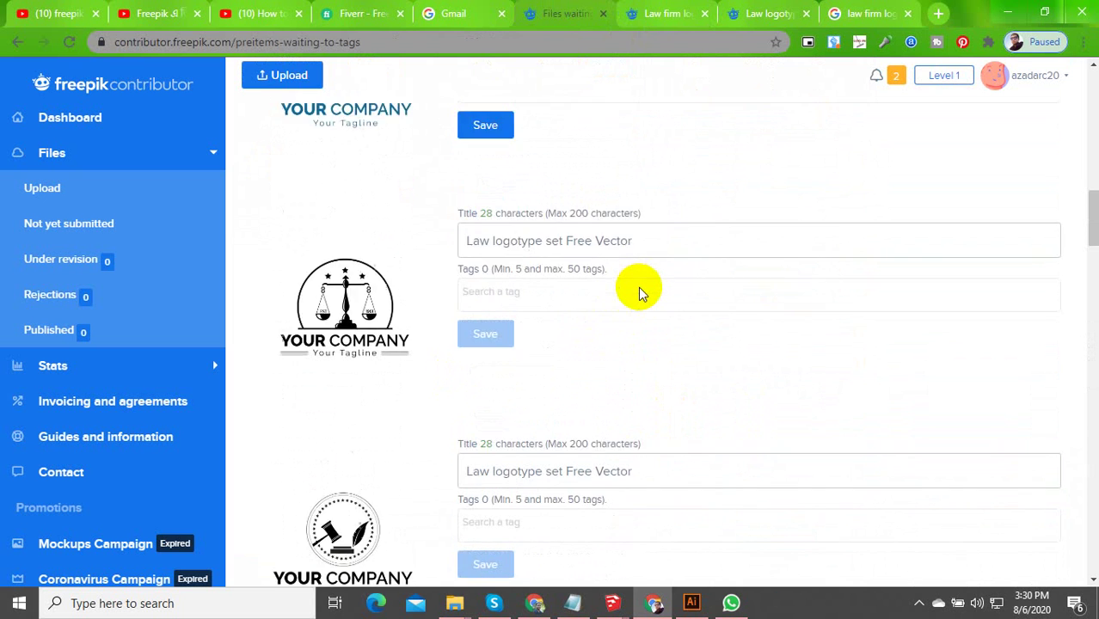
scroll(575, 314, down, 4)
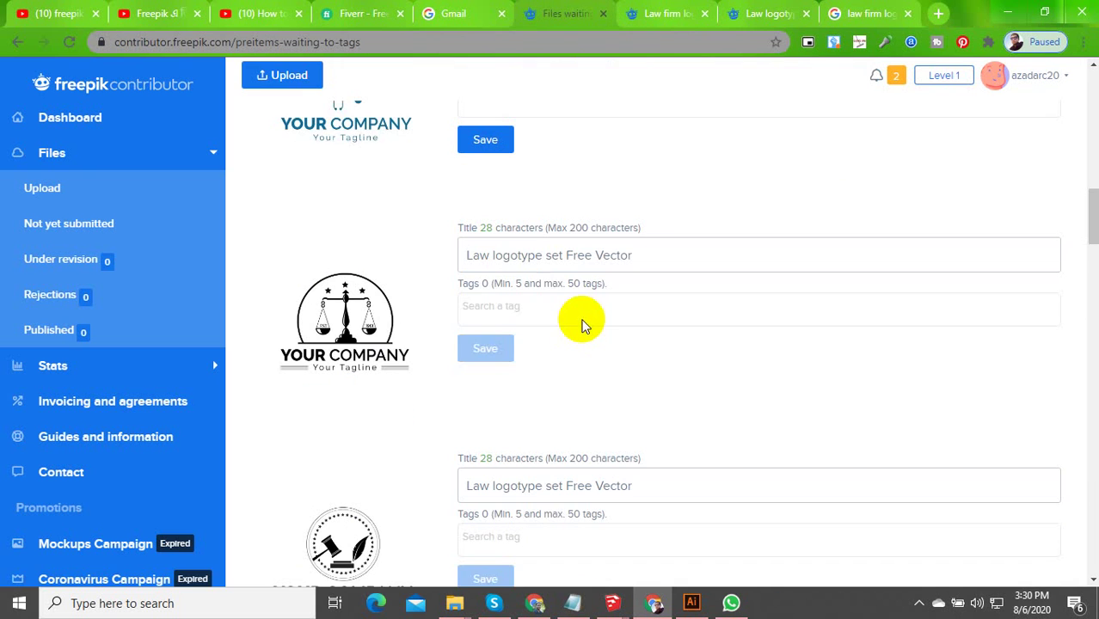
click(540, 308)
key(ctrl+v)
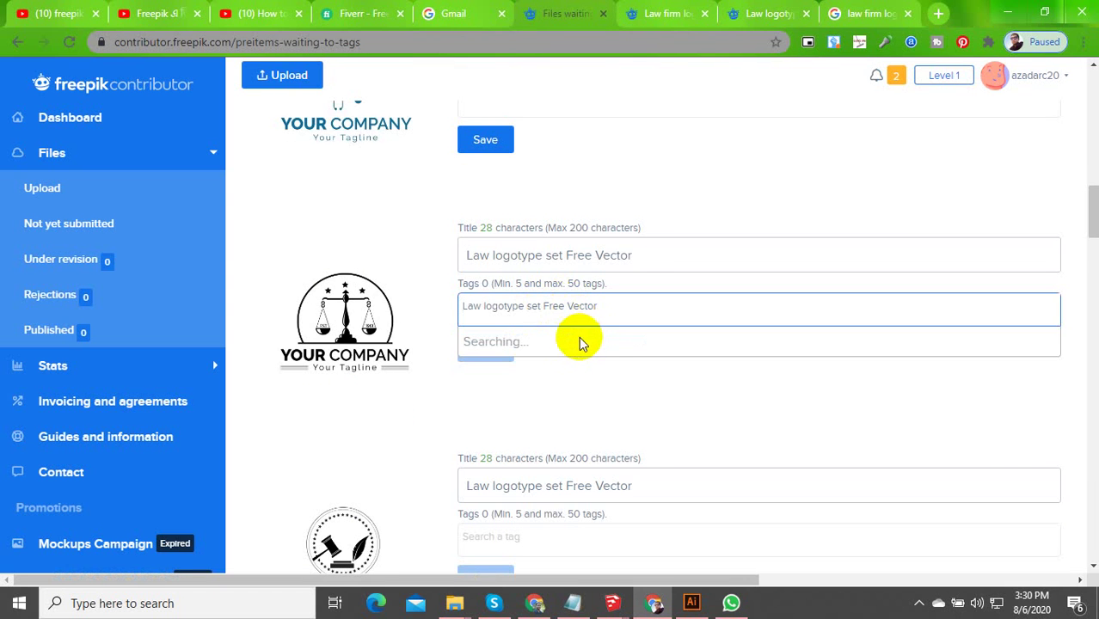
click(557, 342)
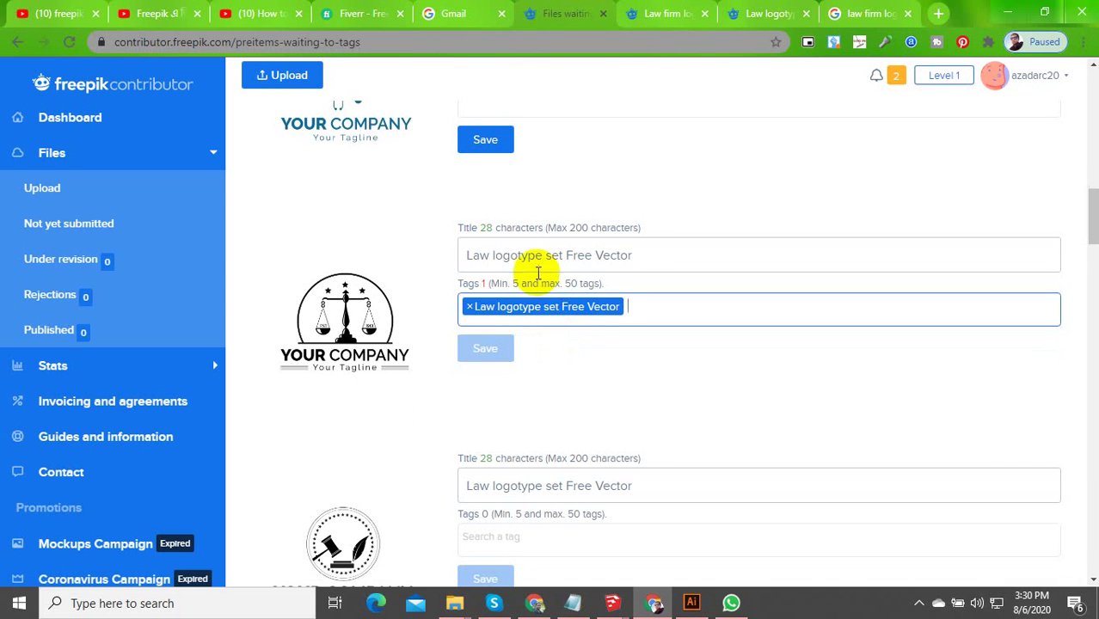
Copy the word "Law" from the starred scales logo's title and use it to add the tags "Law", "law" and "lawyer"
double_click(473, 255)
key(ctrl+c)
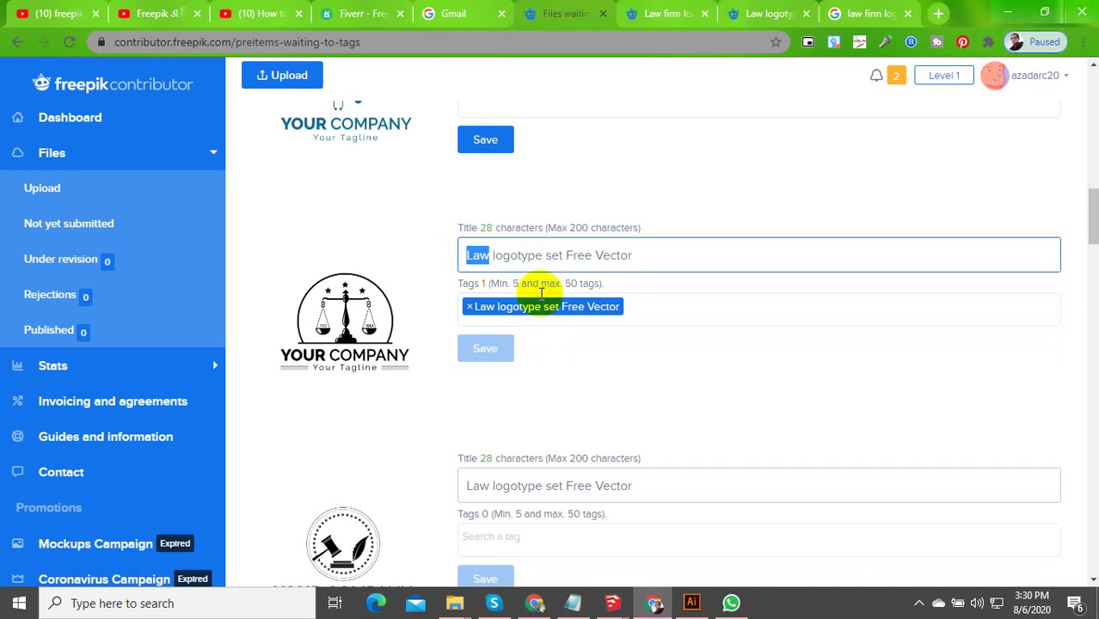
click(667, 305)
key(ctrl+v)
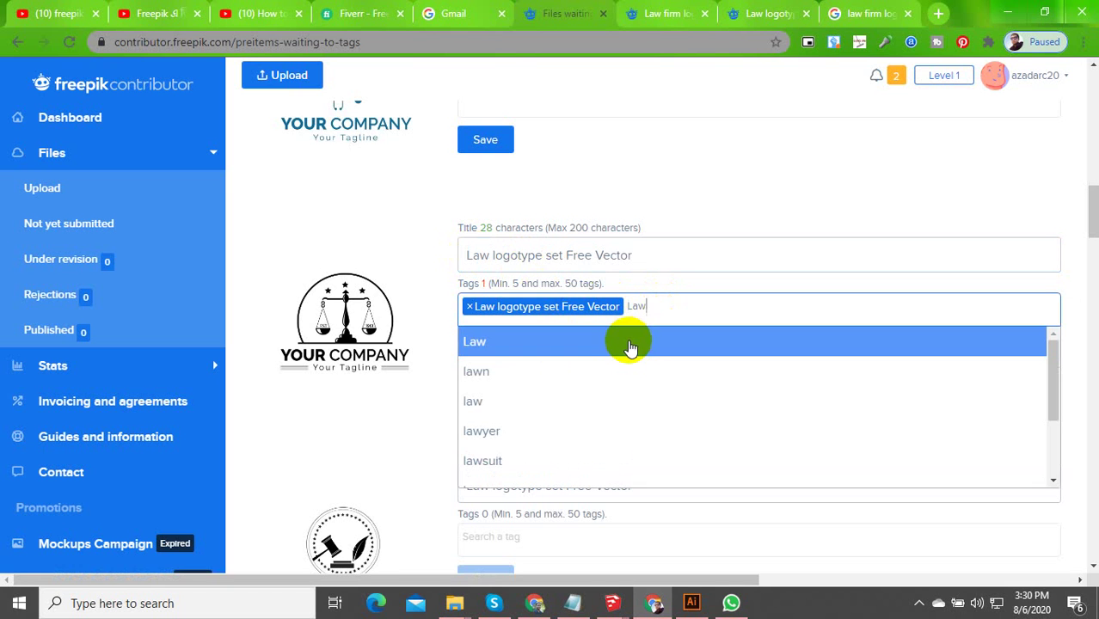
click(627, 344)
key(ctrl+v)
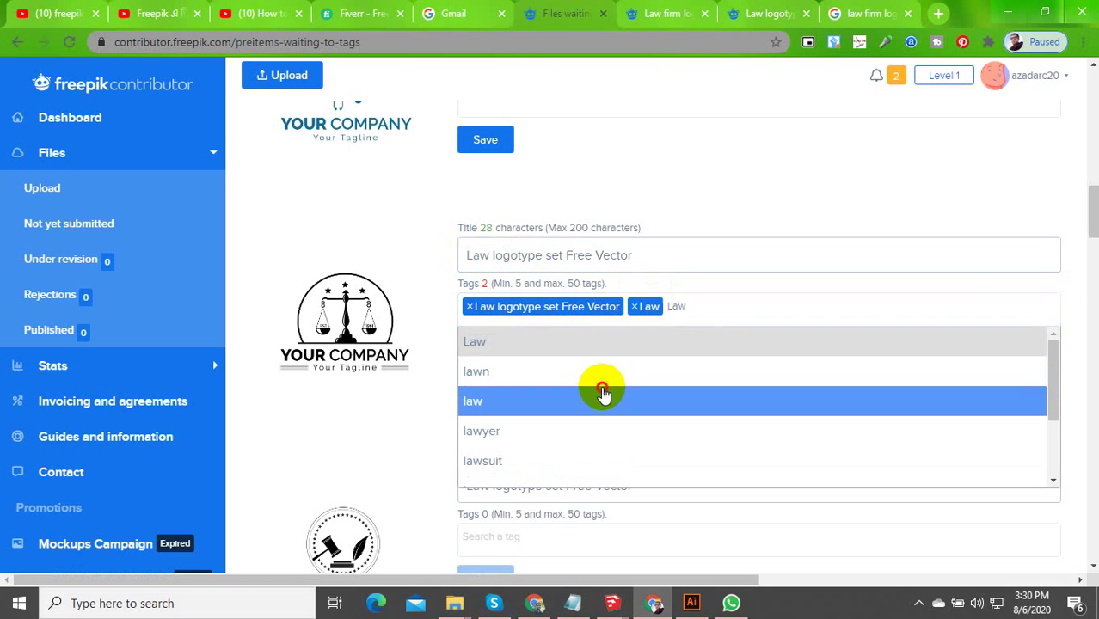
click(602, 394)
key(ctrl+v)
click(555, 437)
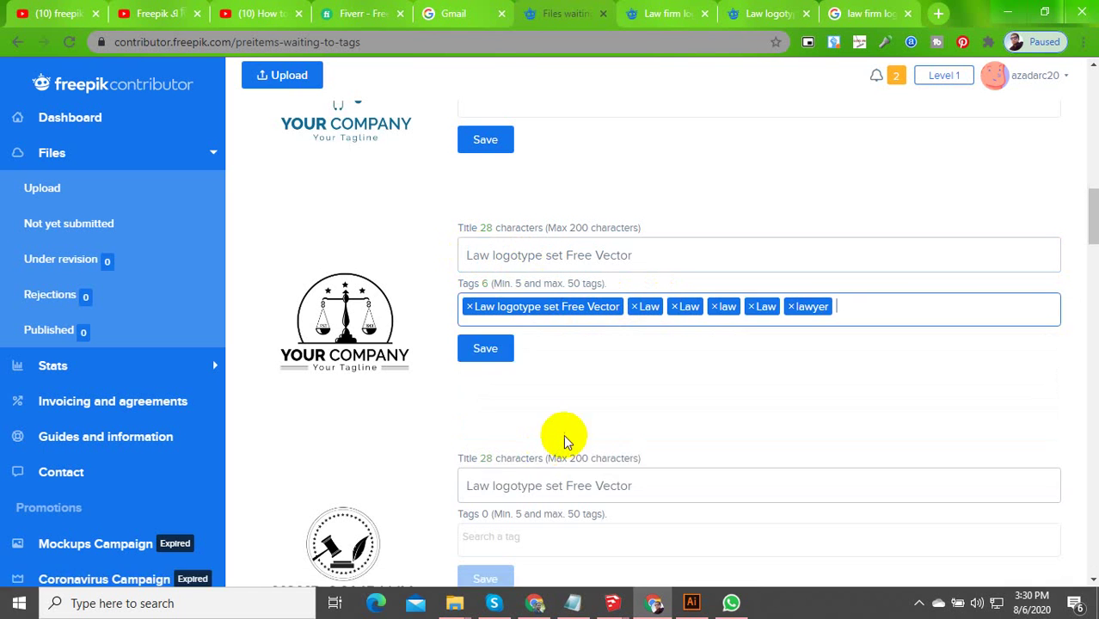
key(ctrl+v)
click(829, 202)
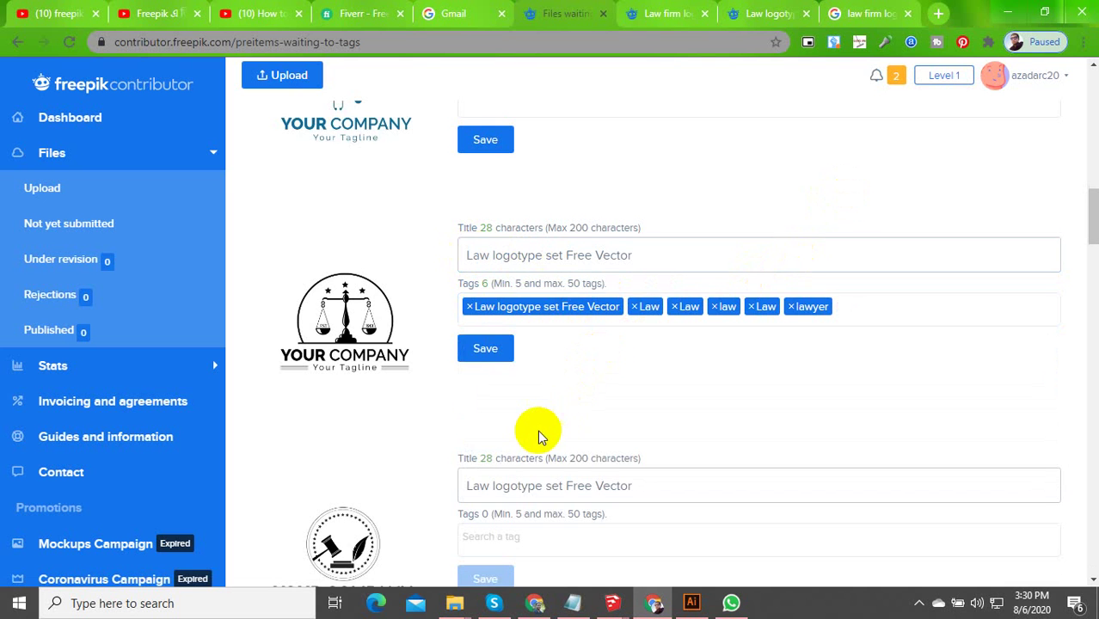
Tag the gavel-and-quill logo with "Law", "lawn", "law" and "lawsuit"
scroll(569, 429, down, 4)
click(527, 164)
key(ctrl+v)
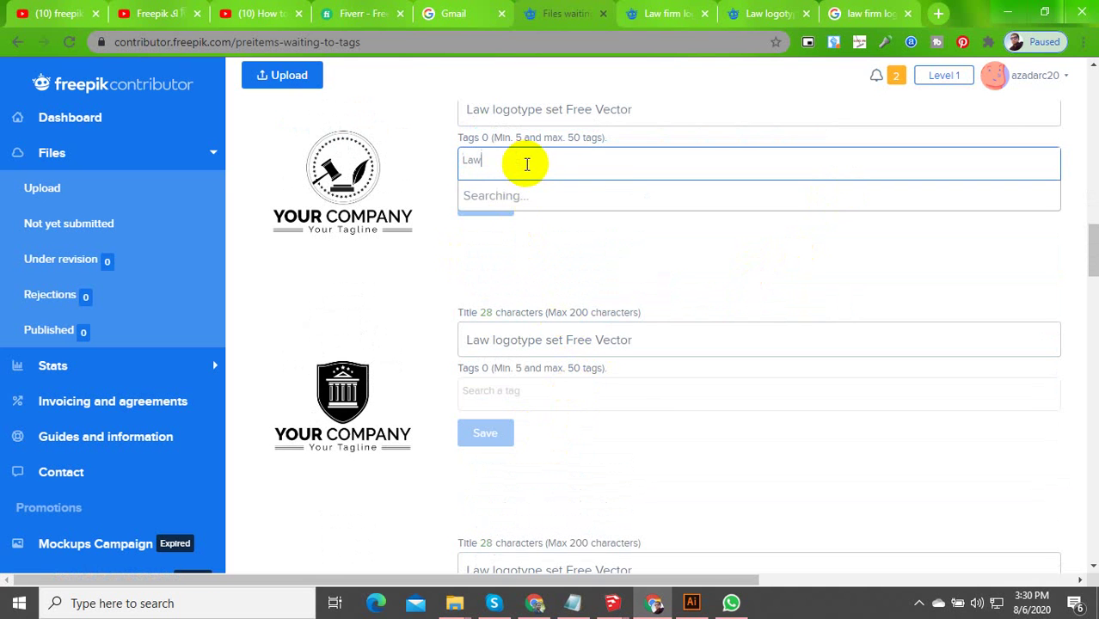
click(508, 203)
key(ctrl+v)
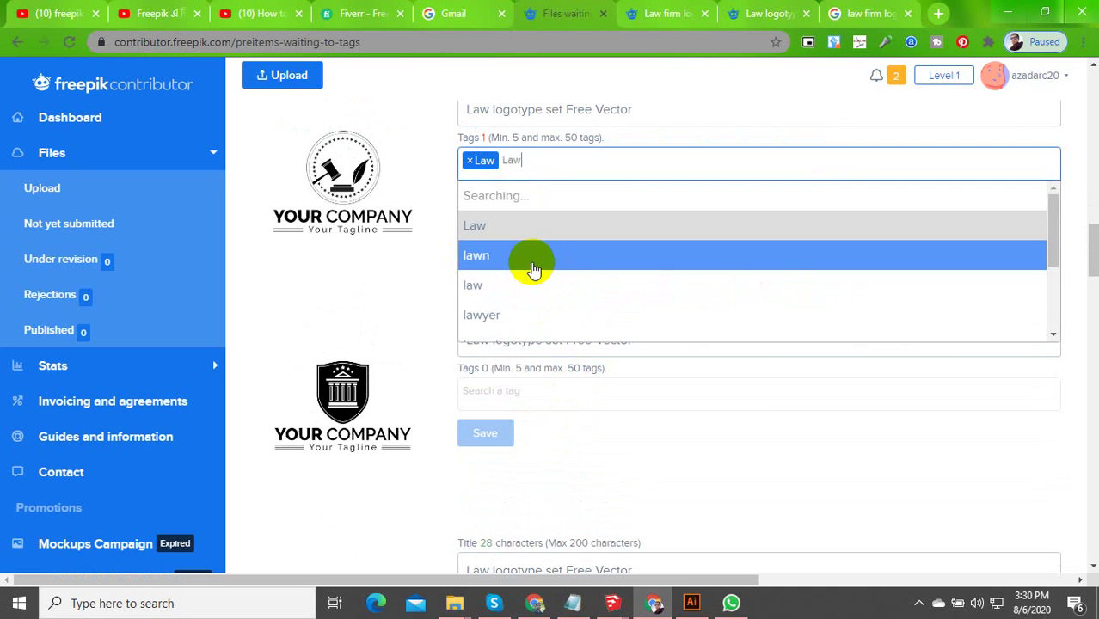
click(533, 269)
key(ctrl+v)
click(523, 289)
key(ctrl+v)
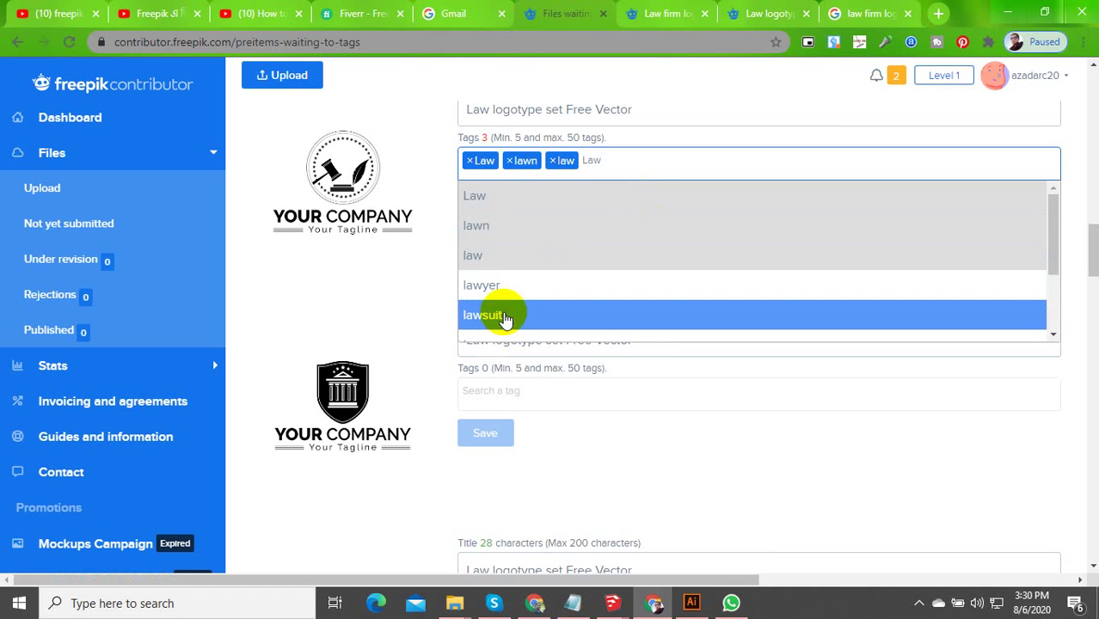
click(506, 319)
key(ctrl+v)
click(506, 316)
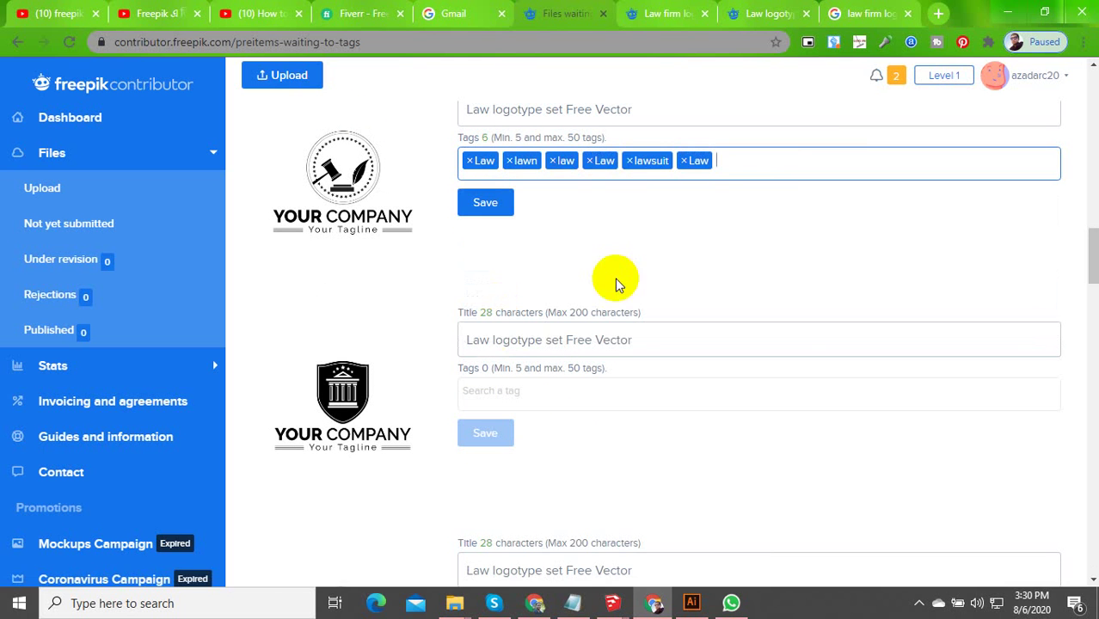
click(789, 162)
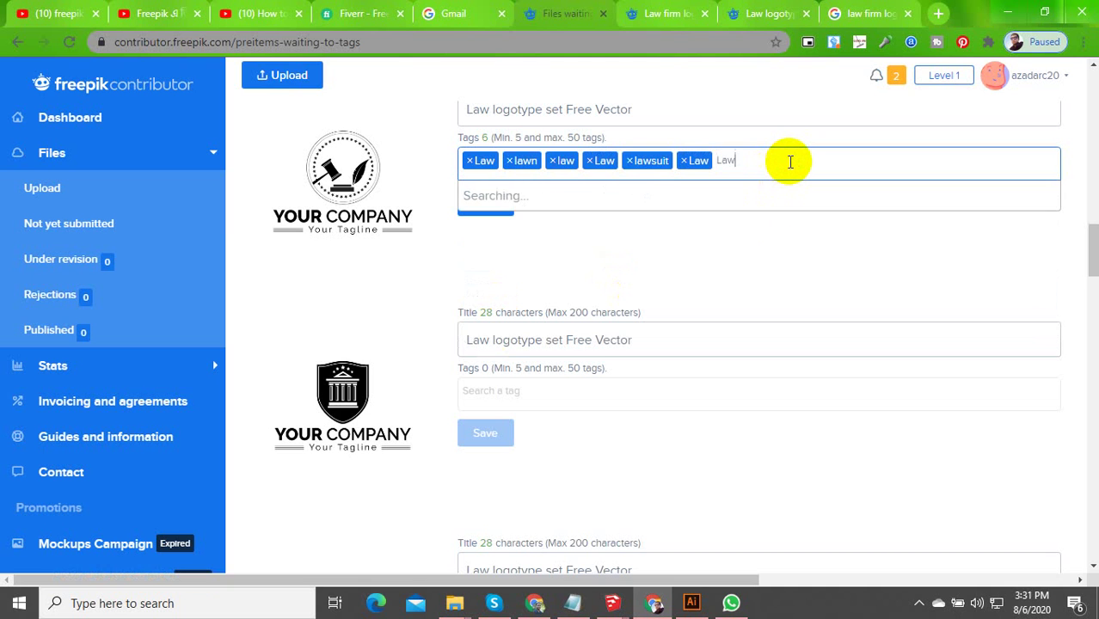
text(Law fa)
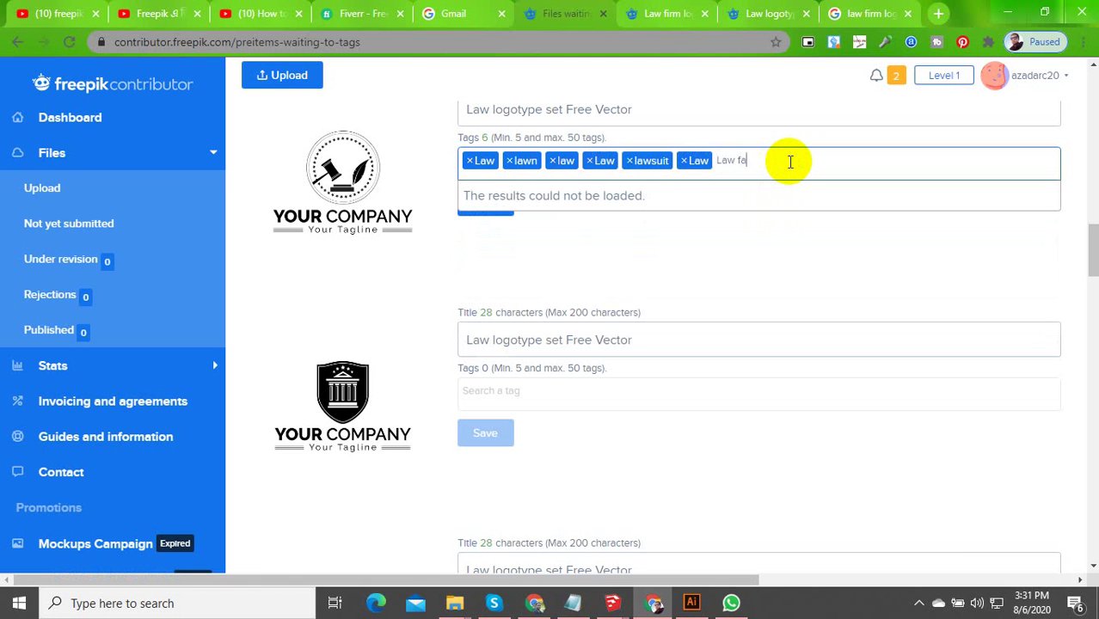
text(rm)
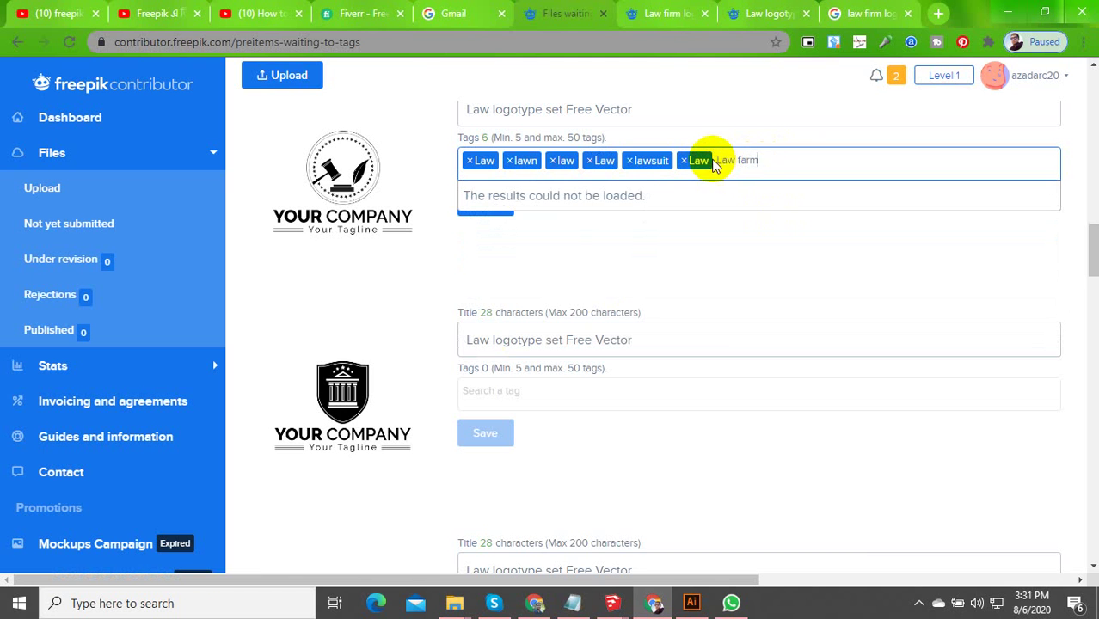
drag(715, 160, 755, 155)
key(BackSpace)
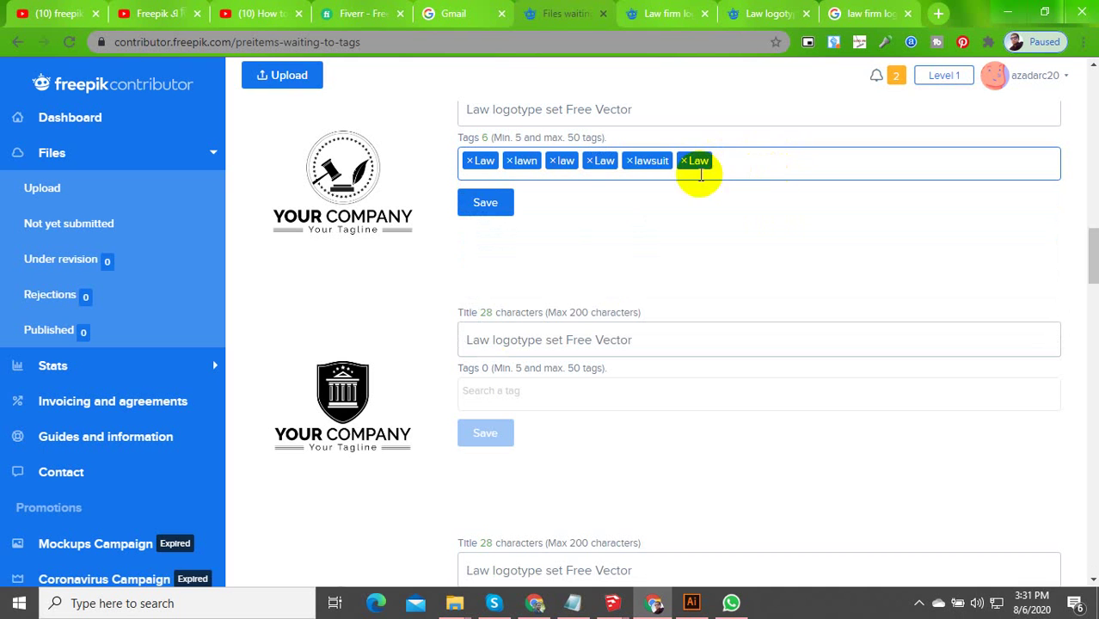
Add the suggested tag "lawyer" to the gavel-and-quill logo
click(771, 162)
text(Law)
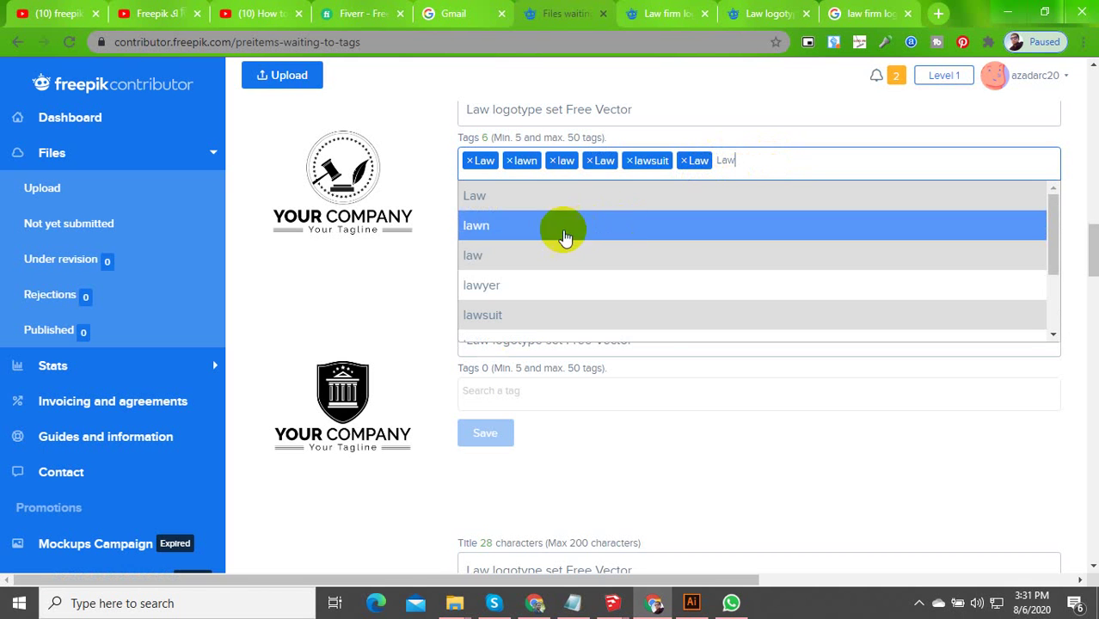
click(535, 288)
Tag the courthouse shield logo with the suggestions "lawsuit", "lawyer", "law" and "lawn"
click(559, 385)
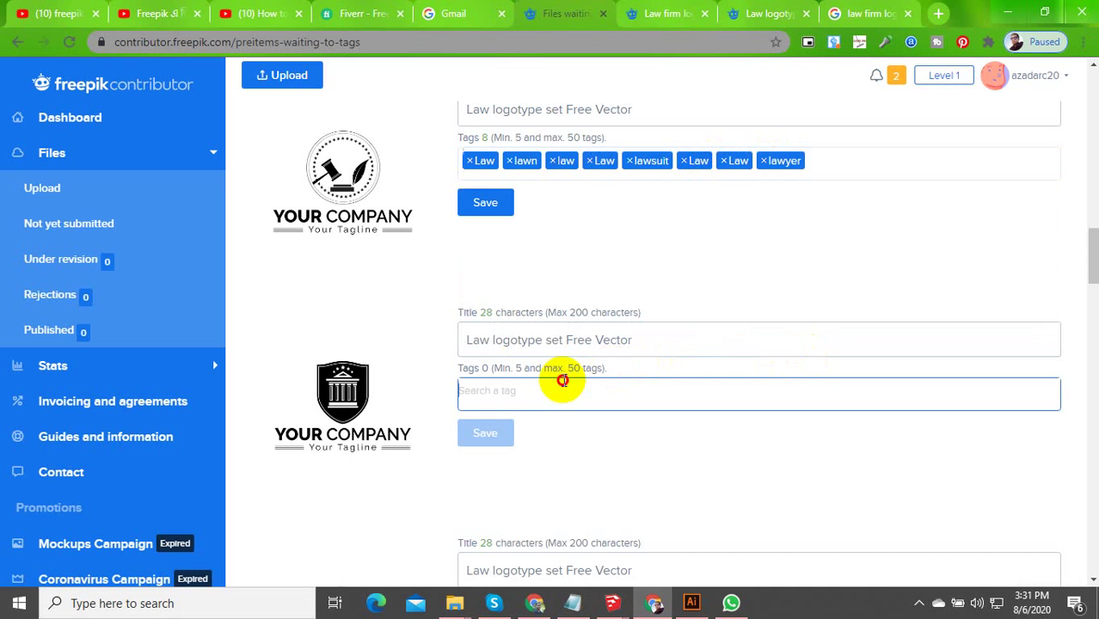
text(Law)
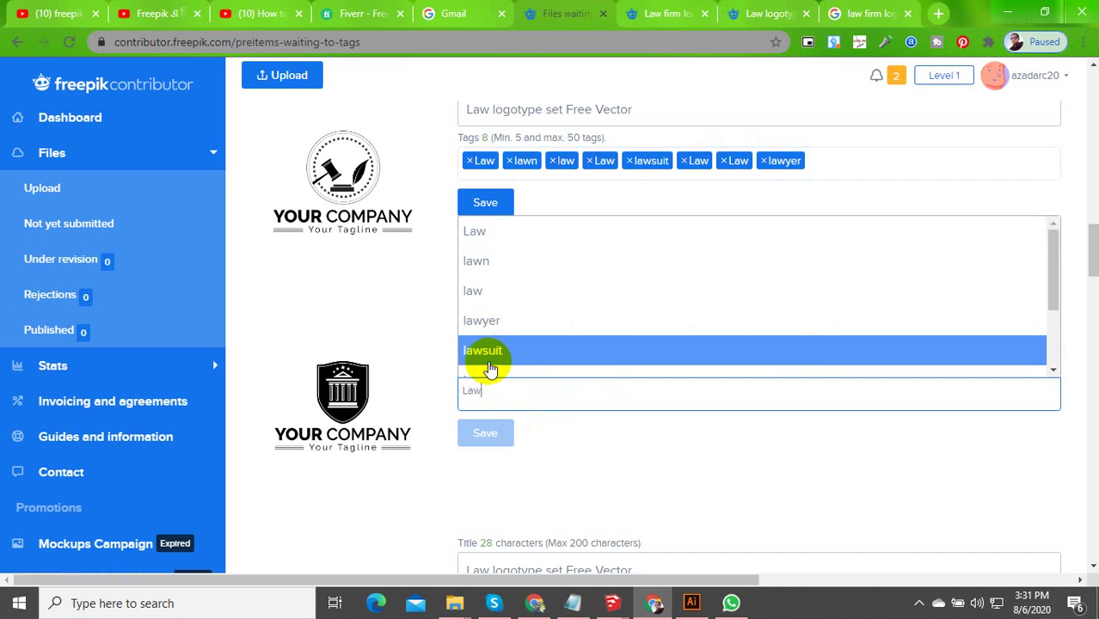
click(490, 368)
text(Law)
click(478, 323)
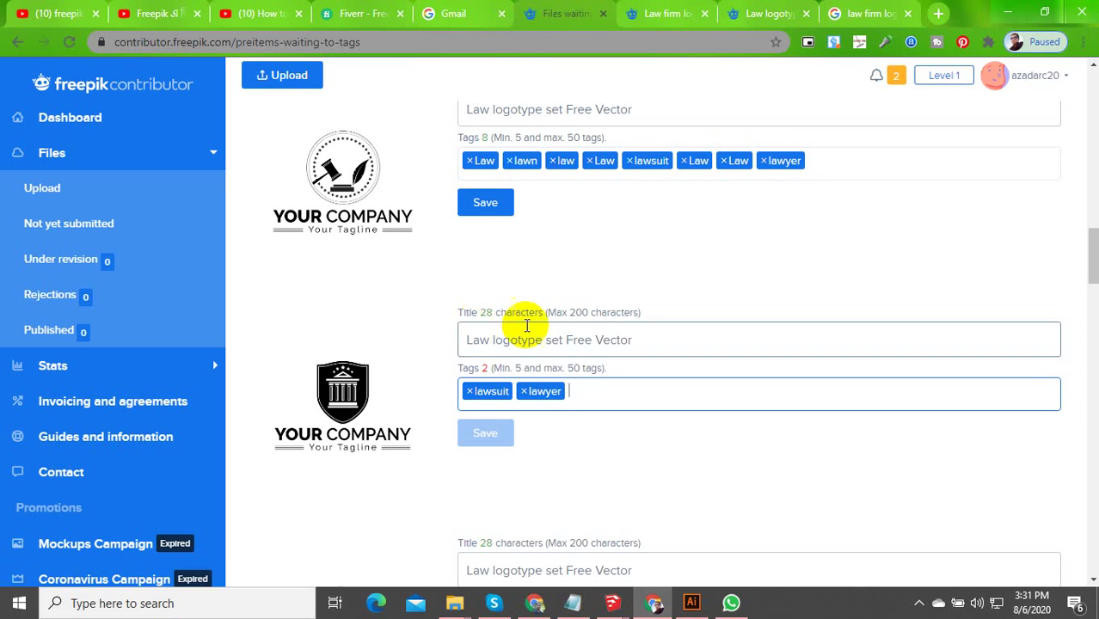
text(Law)
click(503, 318)
text(Law)
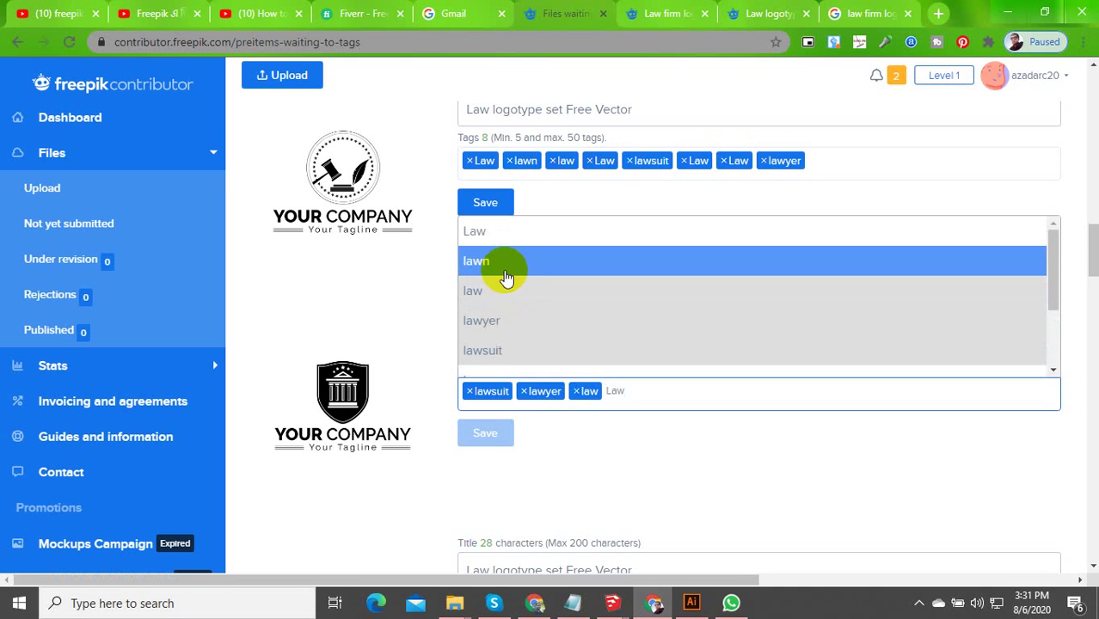
click(507, 273)
text(Law)
key(Escape)
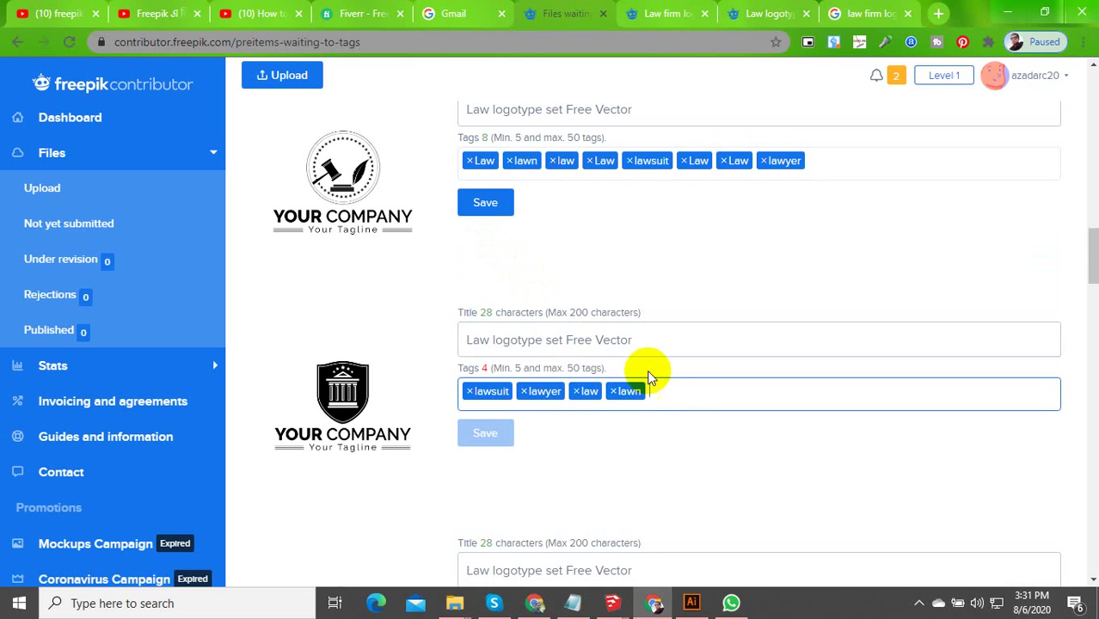
Add the custom tag "Law farm" to the courthouse shield logo
text(Law f)
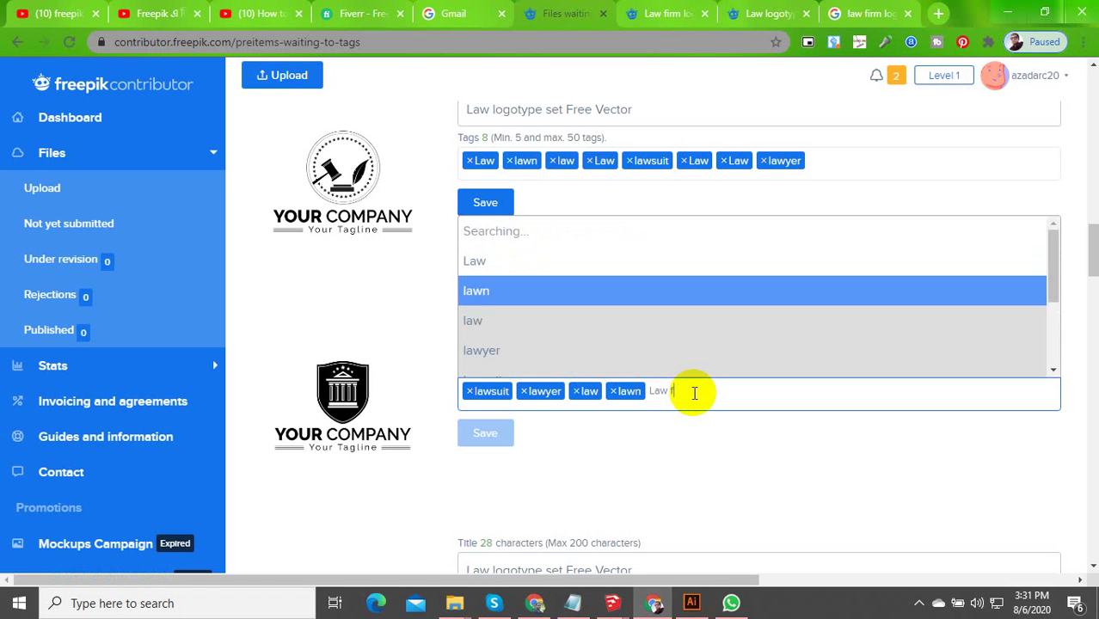
text(a)
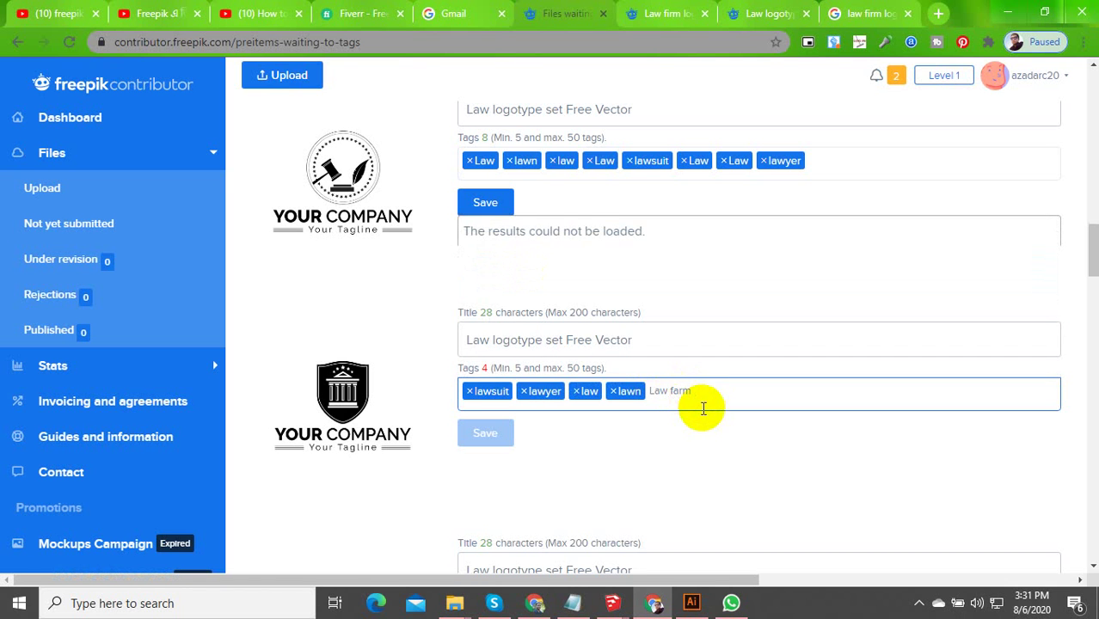
text(rm)
click(505, 364)
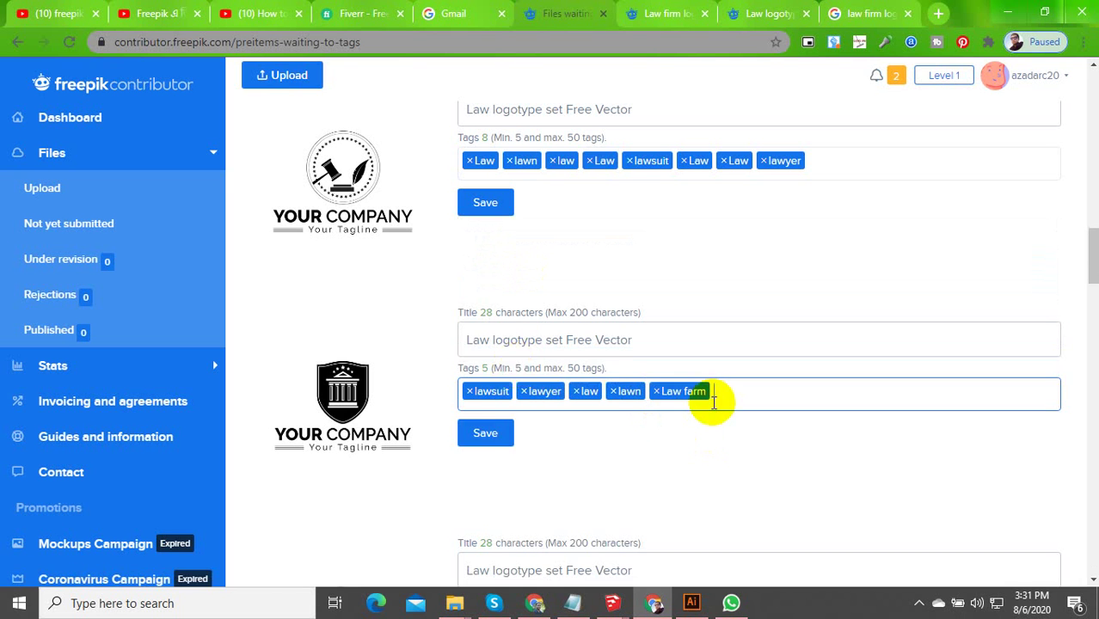
key(Return)
Tag the round black scales logo with "Law", "lawn" and "lawyer"
click(533, 250)
text(Law)
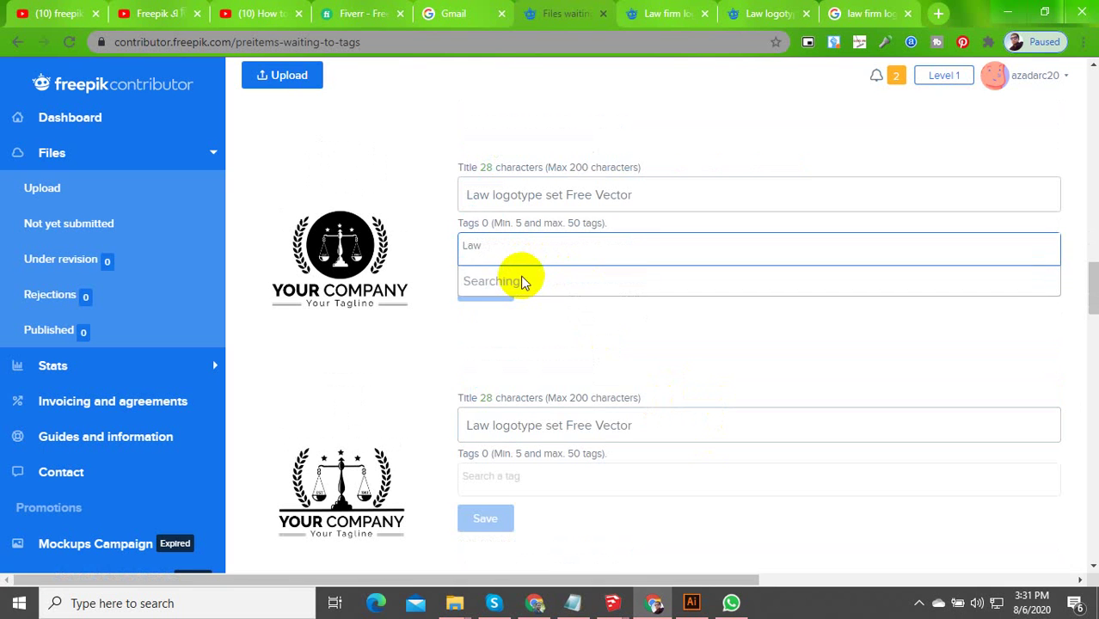
click(524, 284)
text(law)
click(541, 334)
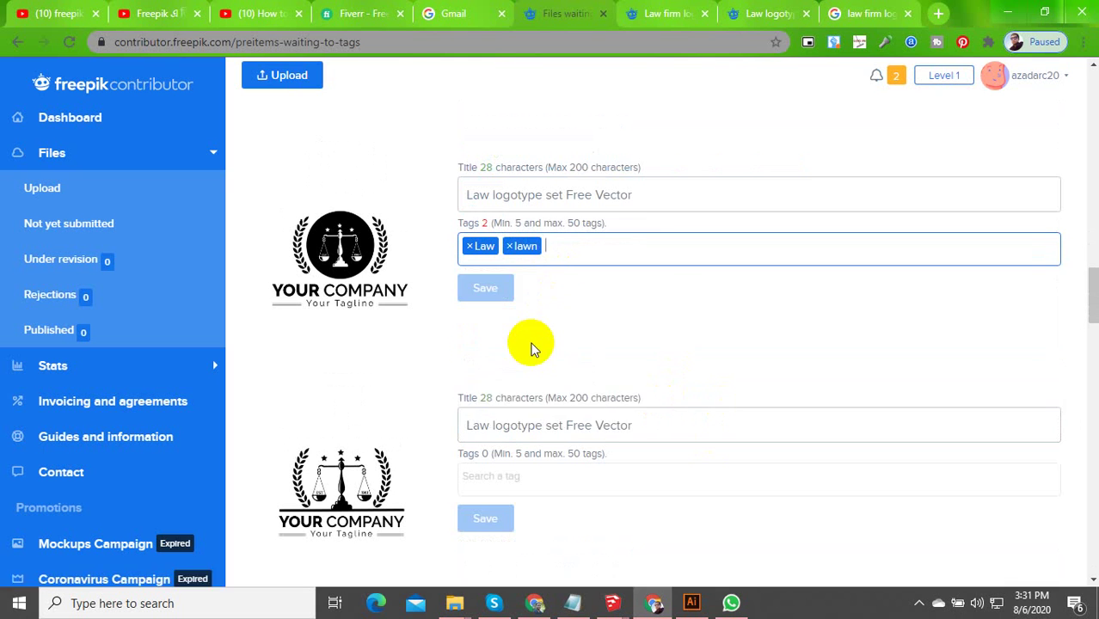
text(Law)
click(517, 393)
text(Law)
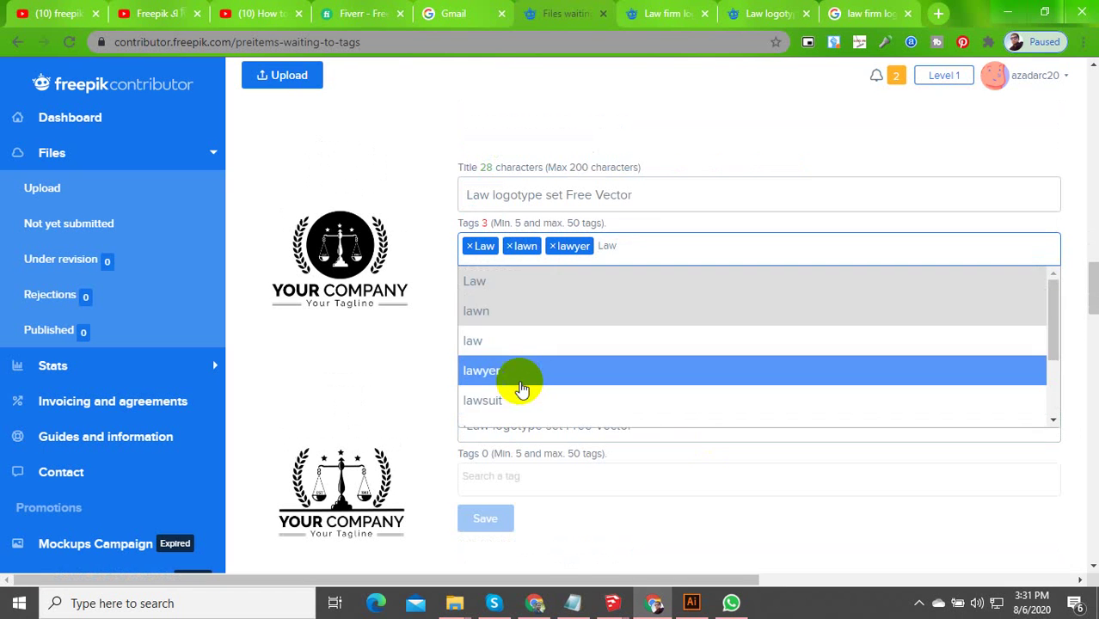
click(652, 248)
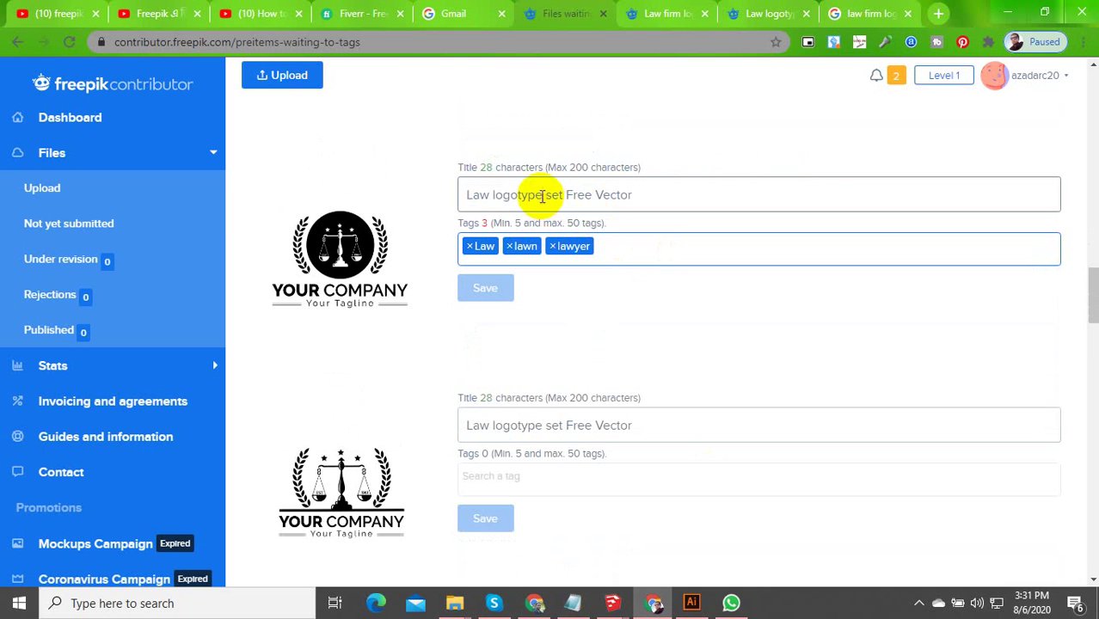
Copy "Law logotype" from the round black scales logo's title and add it as a tag
drag(547, 193, 470, 195)
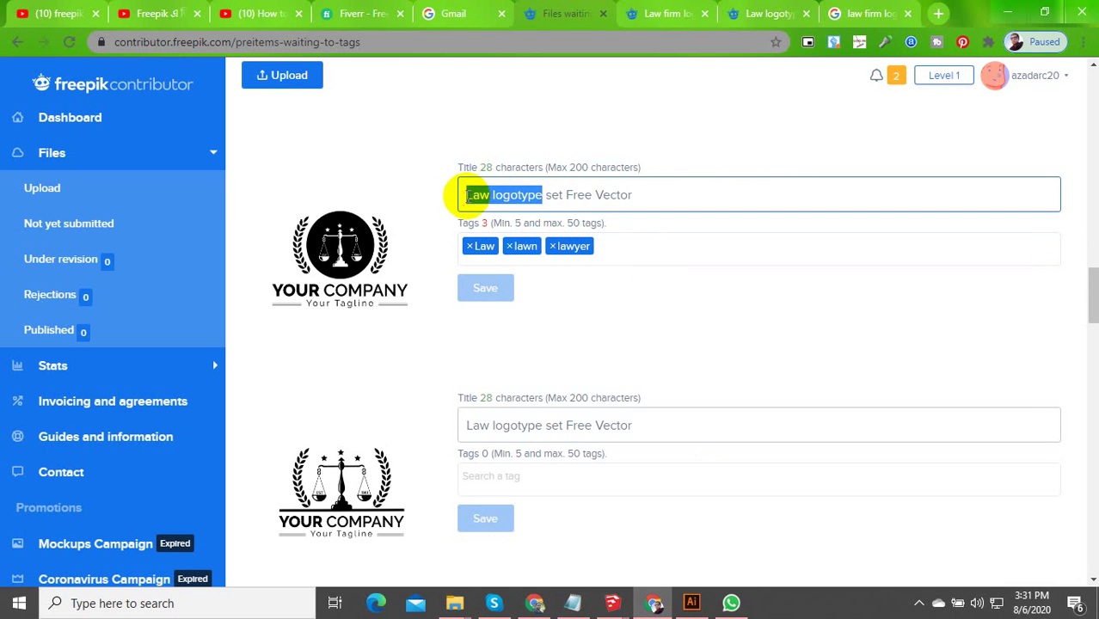
key(ctrl+c)
click(630, 246)
key(ctrl+v)
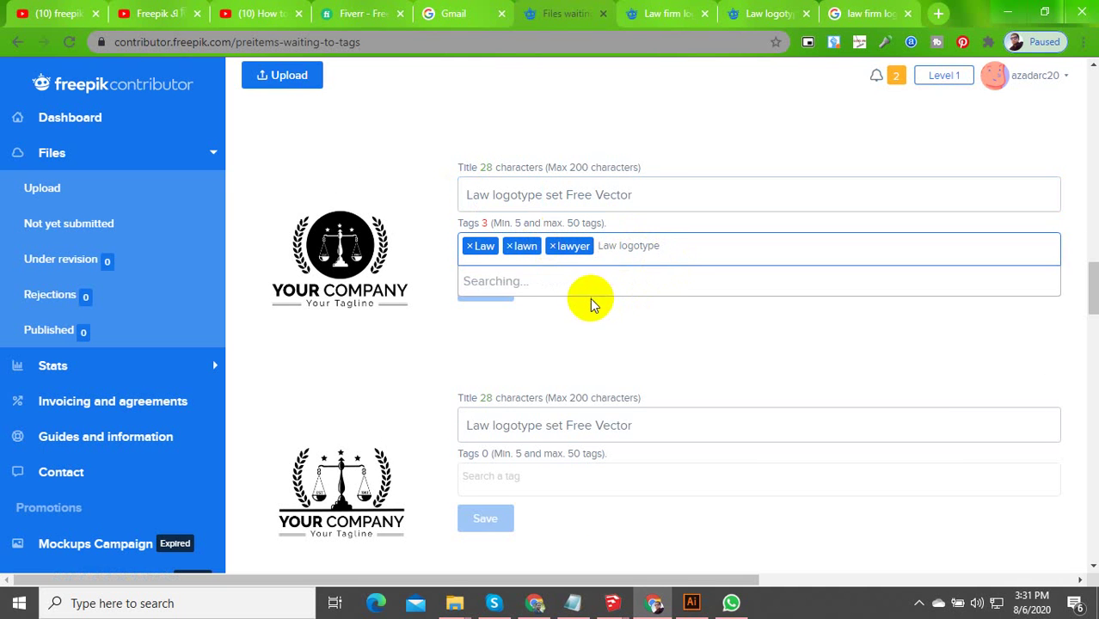
click(526, 288)
key(ctrl+v)
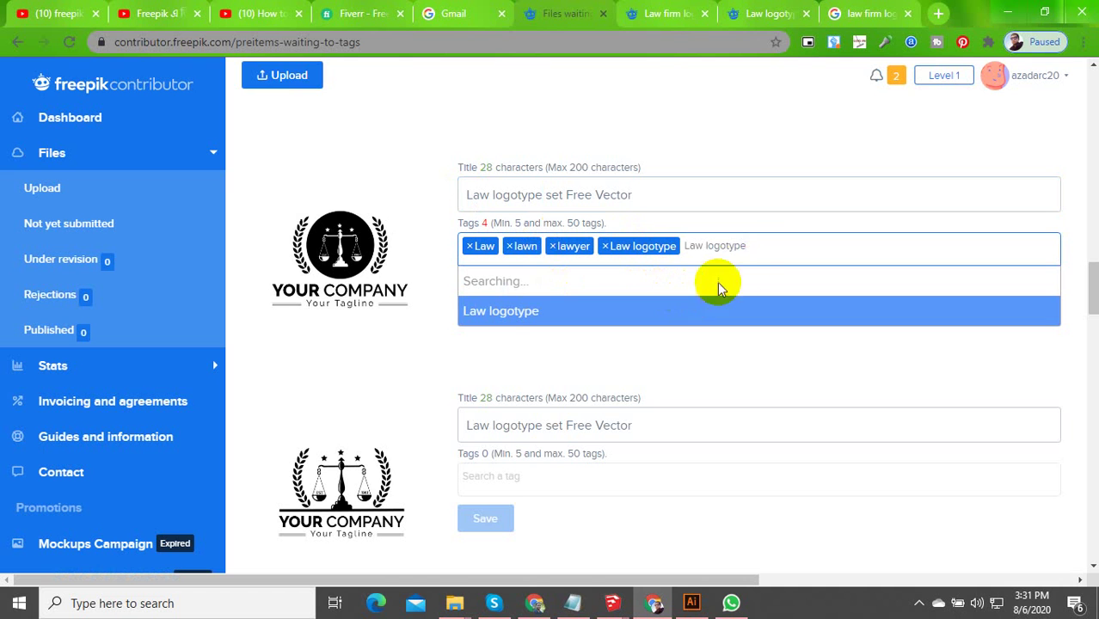
key(BackSpace)
key(BackSpace)
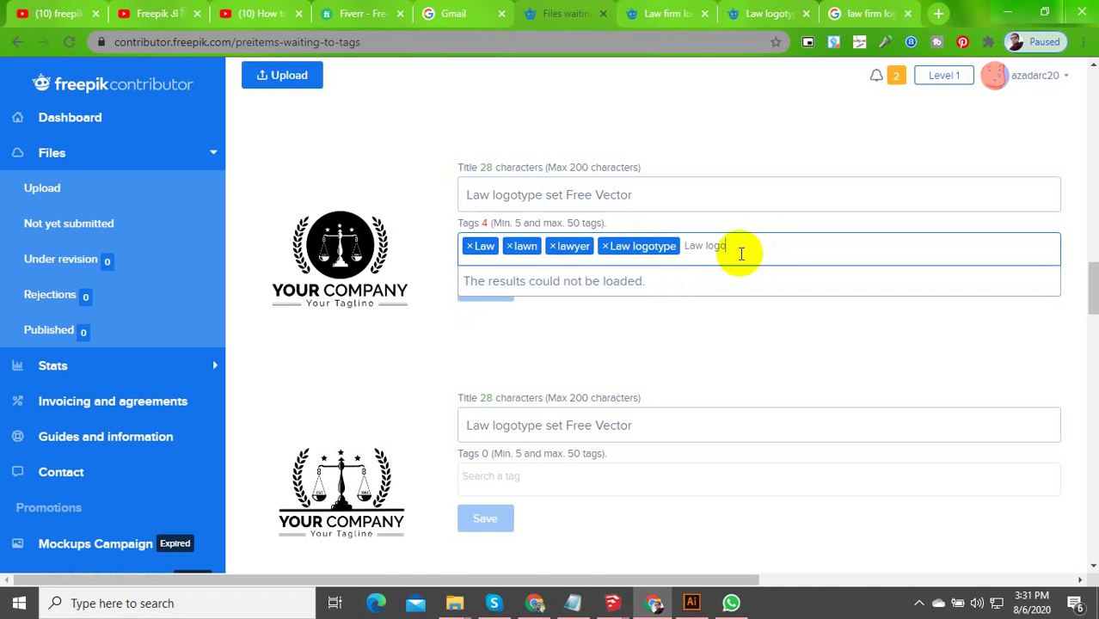
drag(736, 251, 685, 248)
key(BackSpace)
click(736, 247)
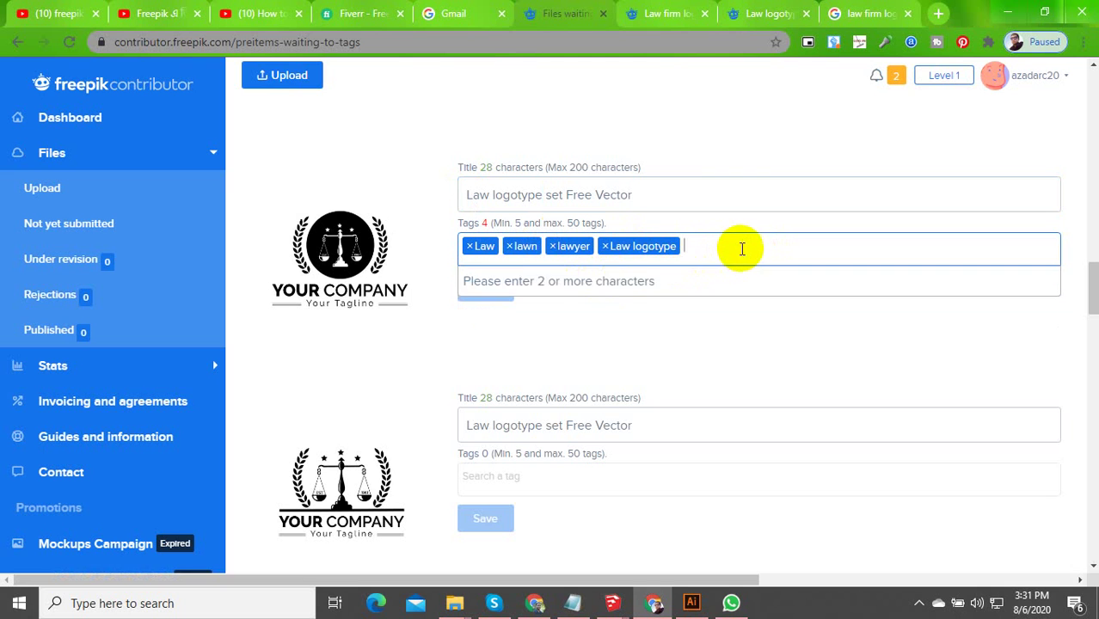
Add the tag "Law logo" to the round black scales logo
key(ctrl+v)
key(BackSpace)
key(BackSpace)
key(BackSpace)
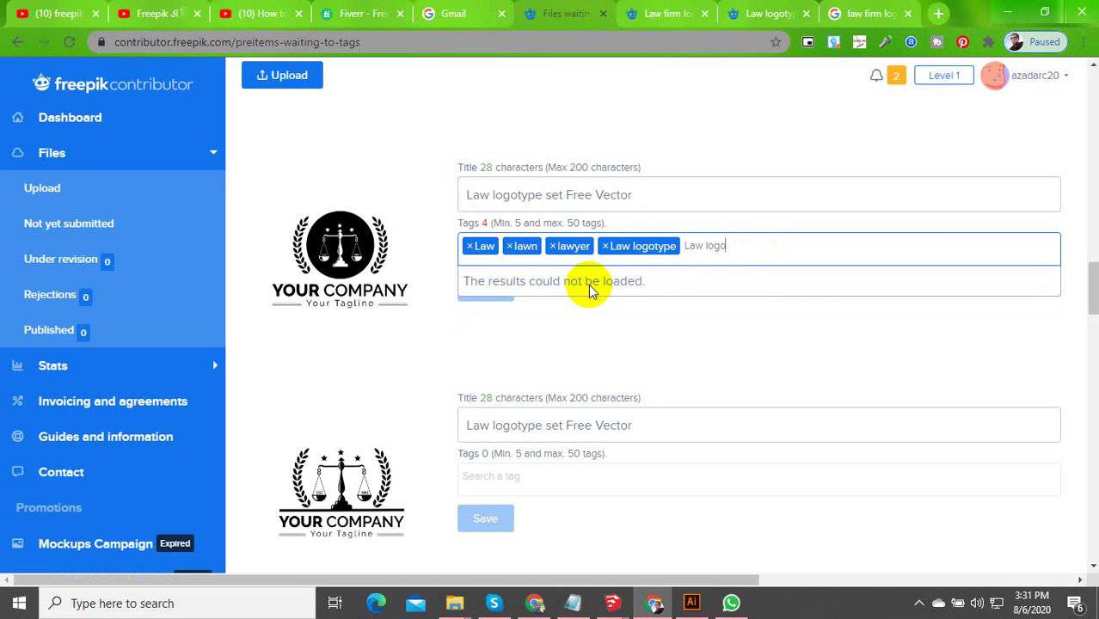
click(567, 290)
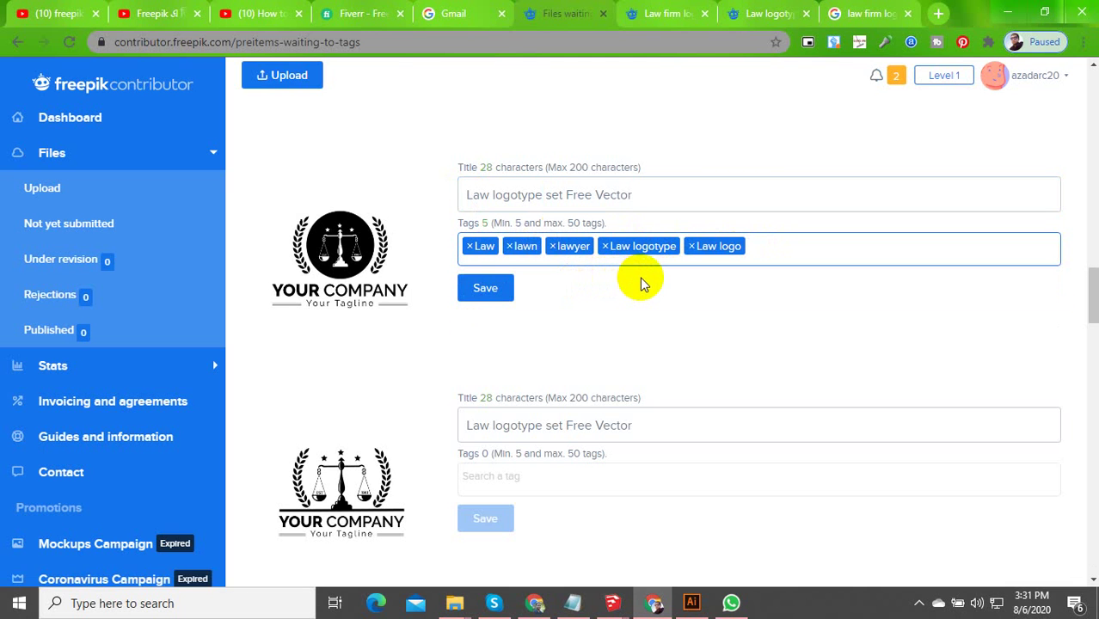
Tag the scales logo with the black base line with "Law logotype" and "Law logo", copying the second tag from its title
click(535, 422)
click(526, 474)
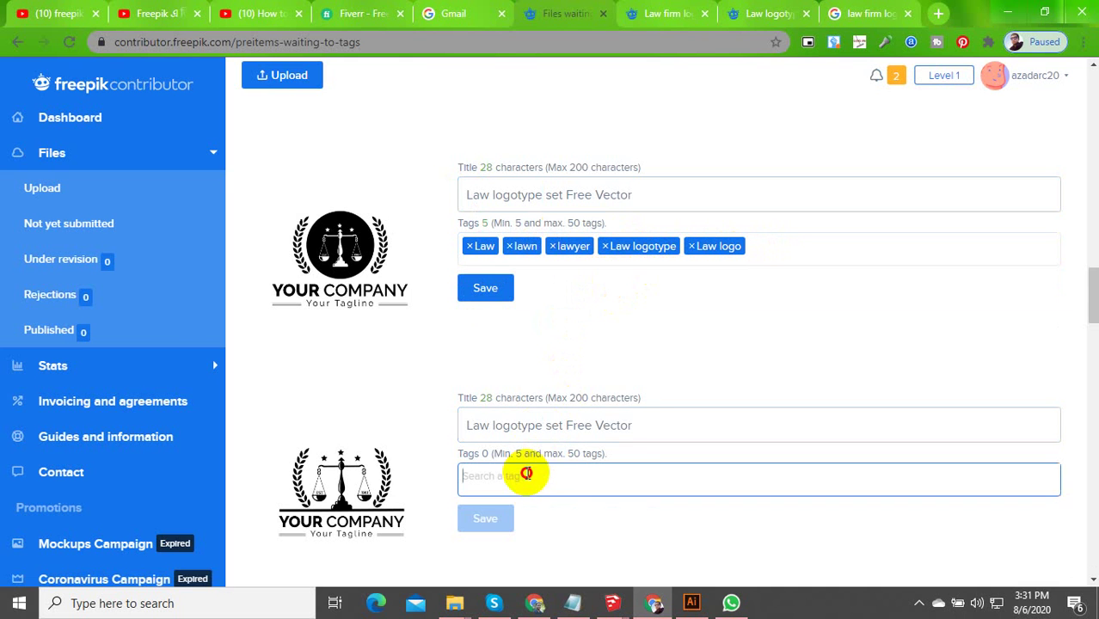
key(ctrl+v)
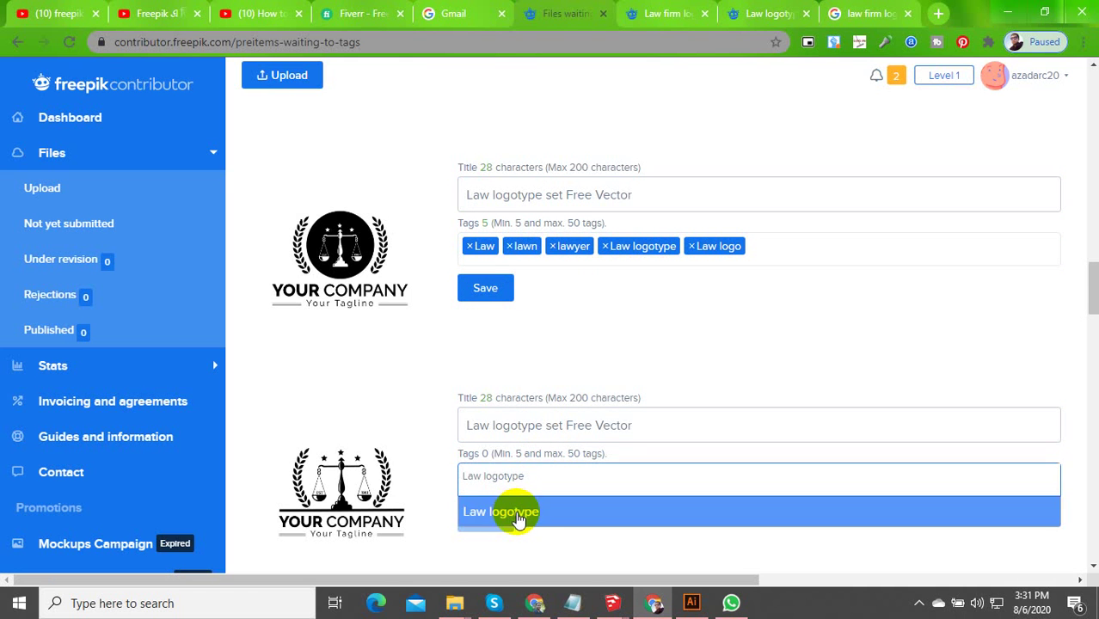
click(518, 516)
click(513, 425)
drag(513, 425, 449, 424)
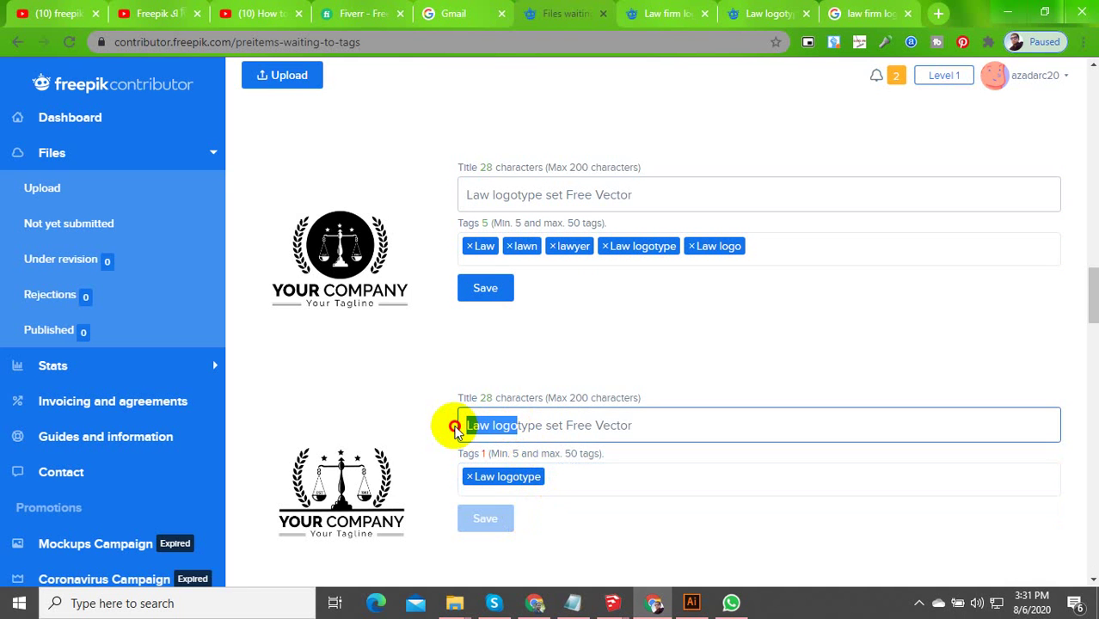
key(ctrl+c)
click(608, 476)
key(ctrl+v)
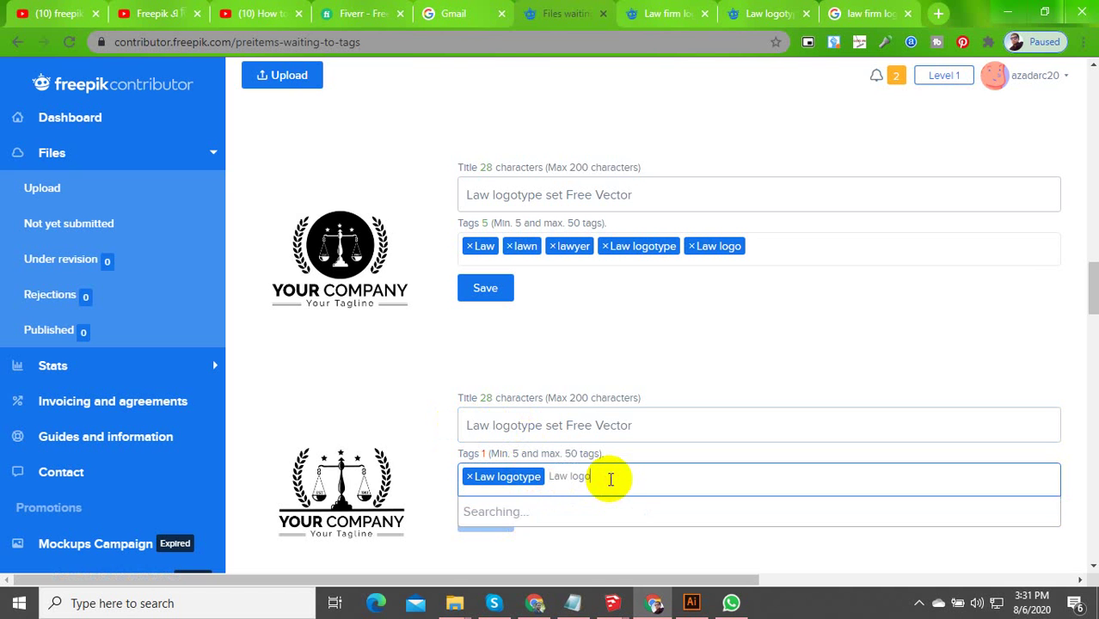
click(563, 515)
Add a second "Law logo" tag plus "law logo" and "lawsuit" to the scales logo with the black base line
scroll(360, 370, down, 5)
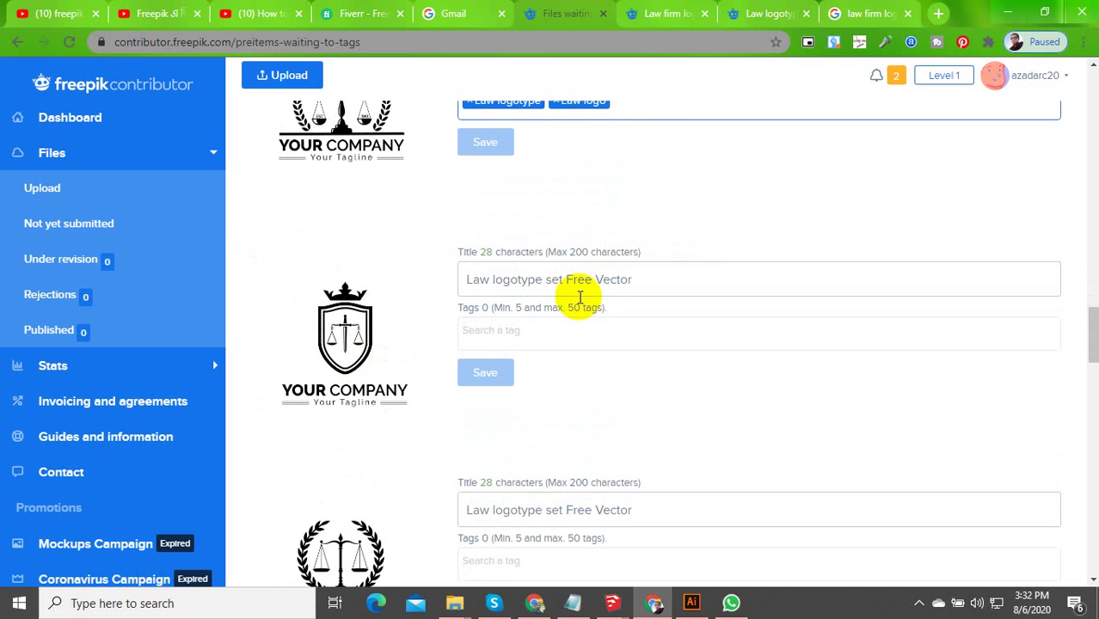
scroll(653, 301, up, 5)
click(672, 475)
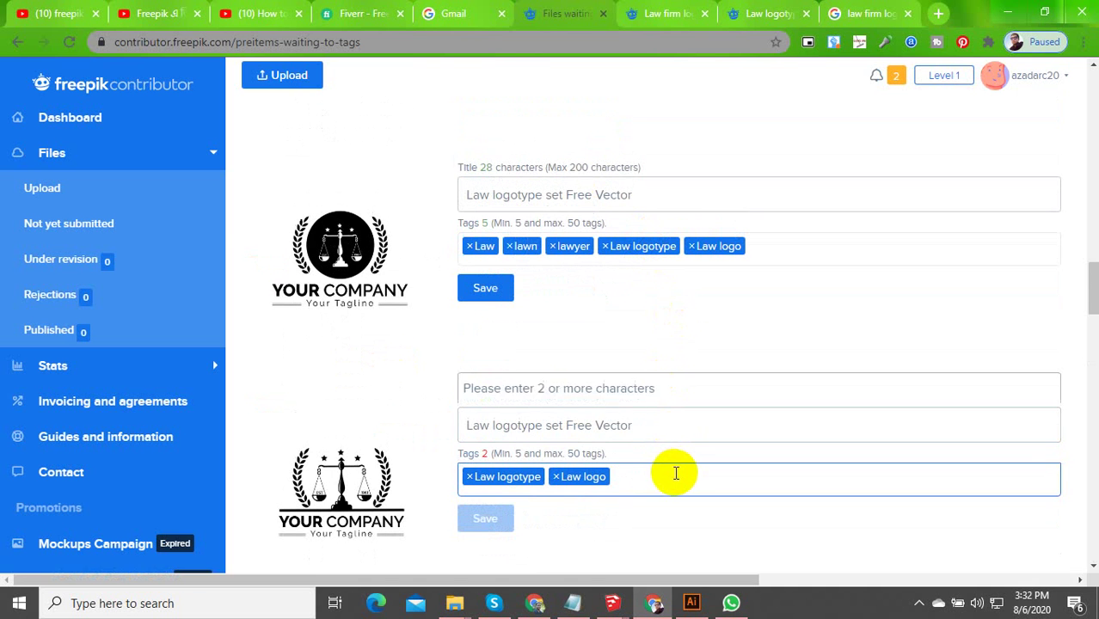
key(ctrl+v)
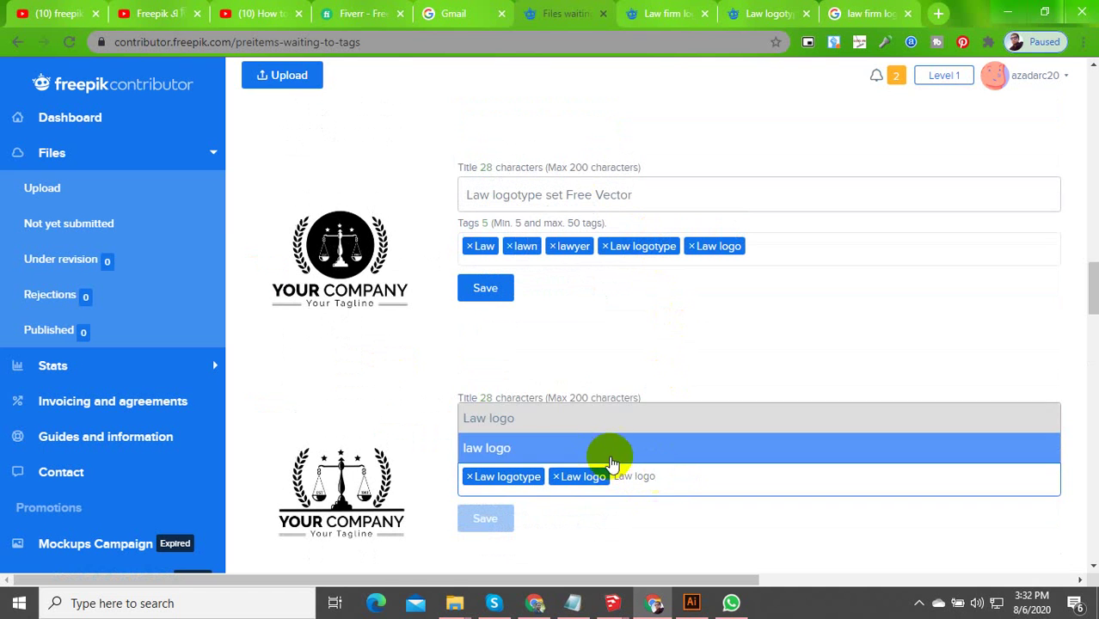
click(613, 450)
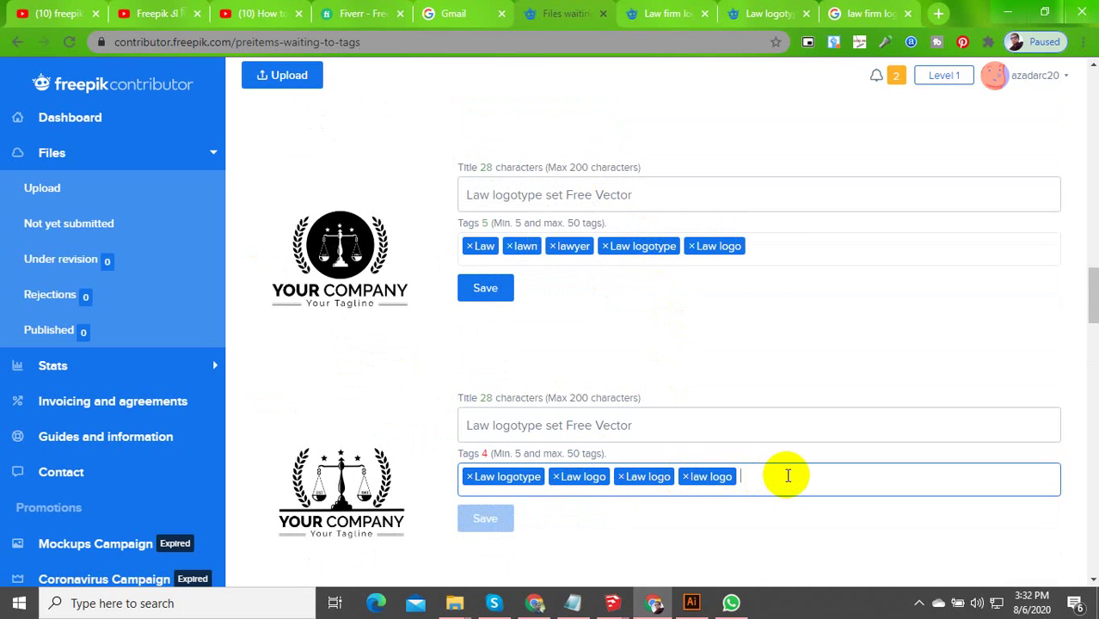
key(ctrl+v)
key(BackSpace)
key(BackSpace)
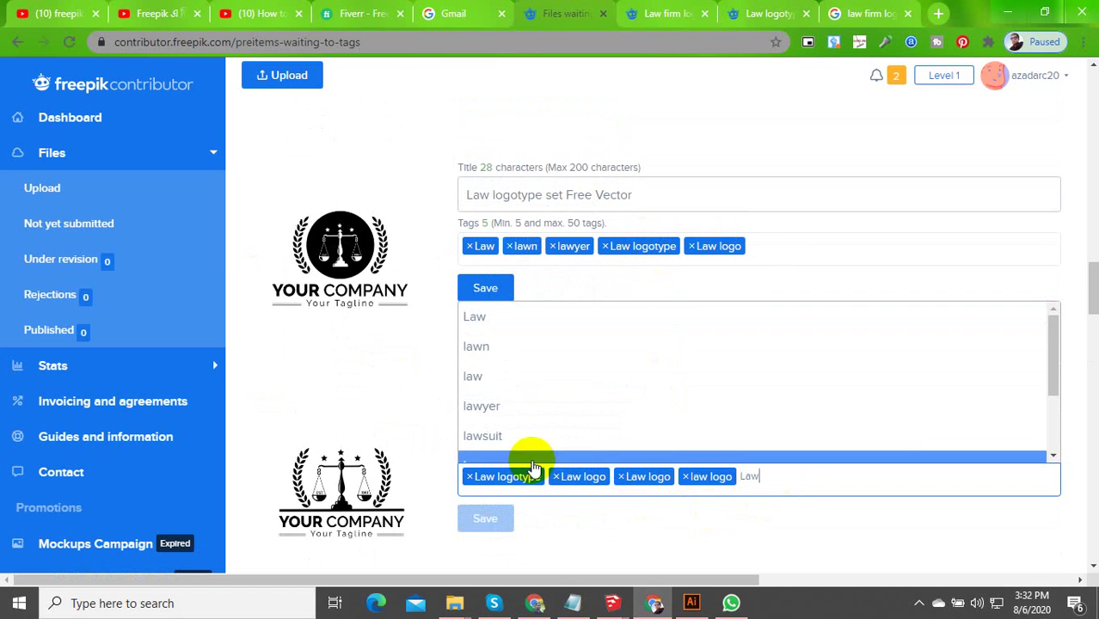
click(499, 432)
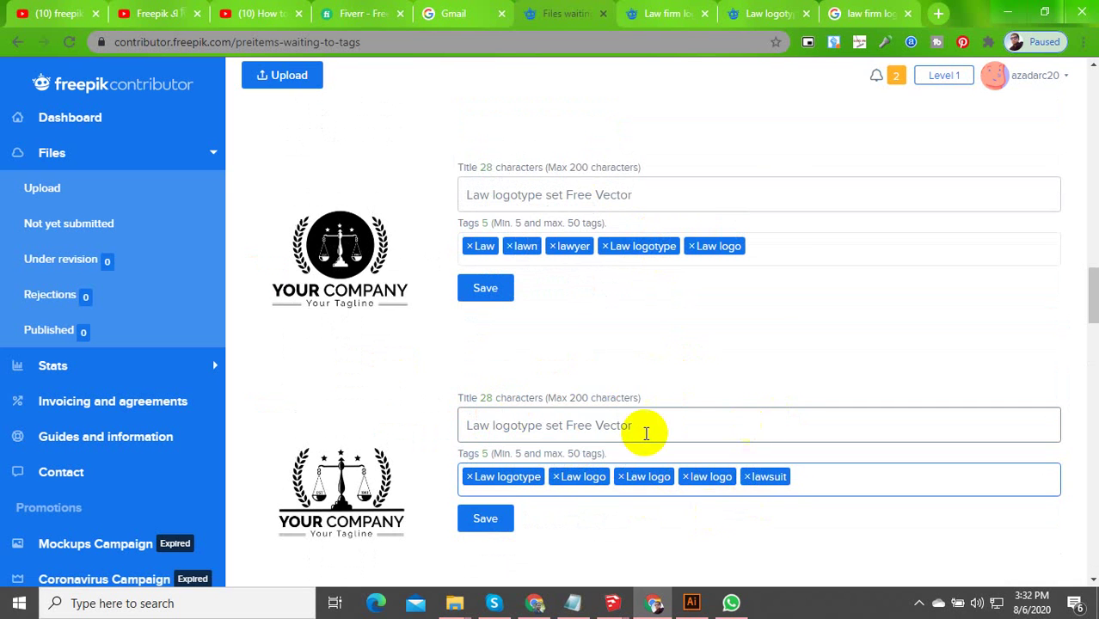
Tag the crowned shield logo with "Law logo" and "law logo"
scroll(643, 431, down, 4)
click(555, 320)
key(ctrl+v)
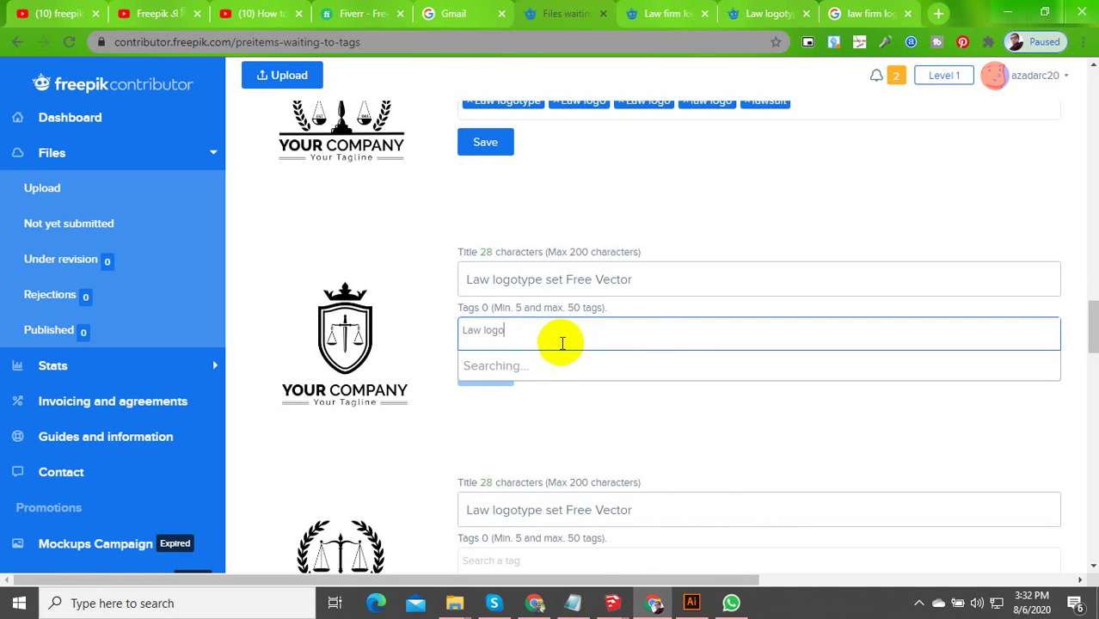
click(542, 367)
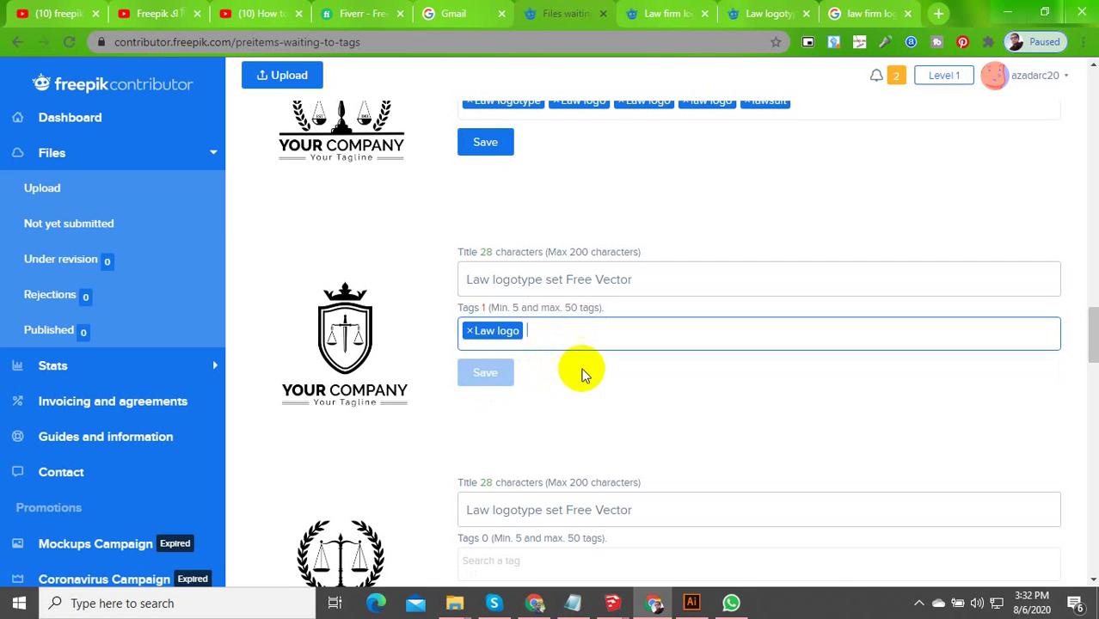
key(ctrl+v)
click(514, 423)
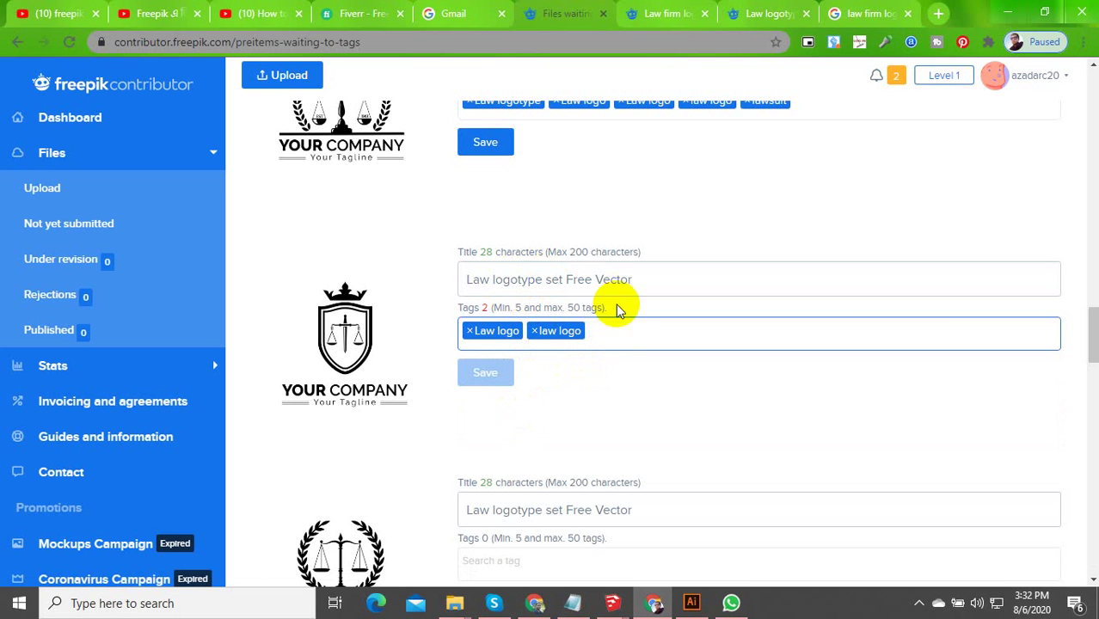
Add the suggested tags "lawn", "lawsuit" and "law" to the crowned shield logo
click(623, 327)
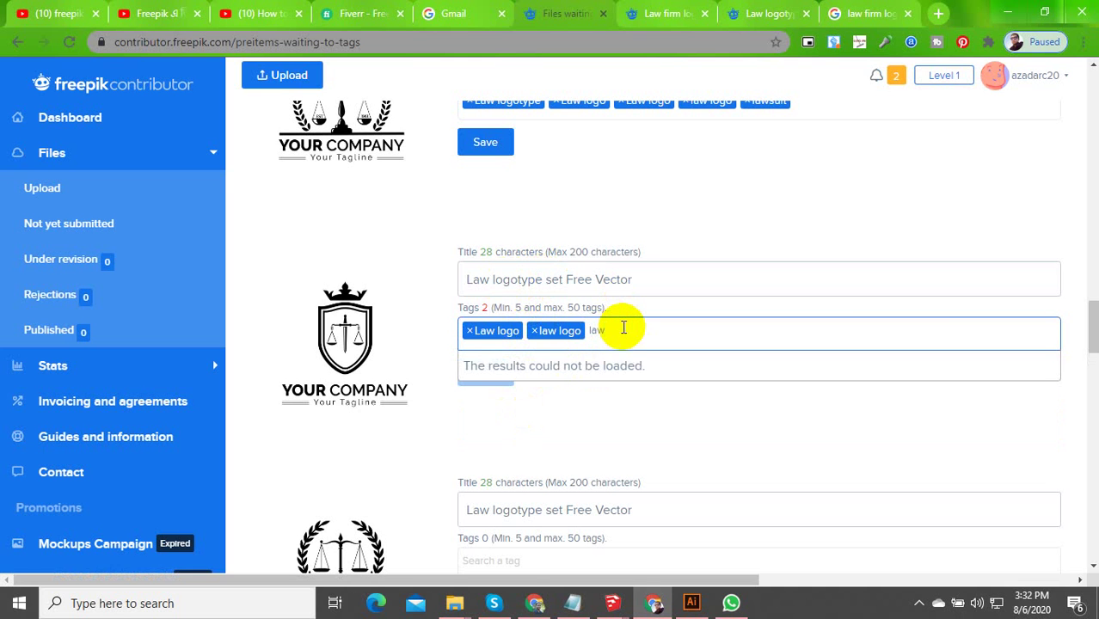
click(551, 376)
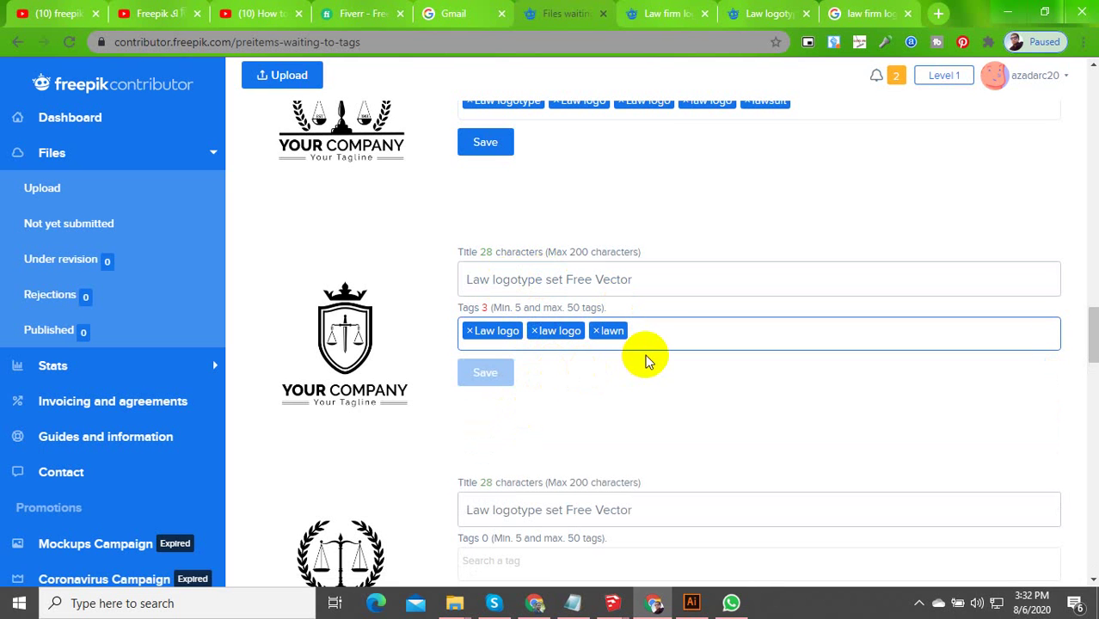
text(law)
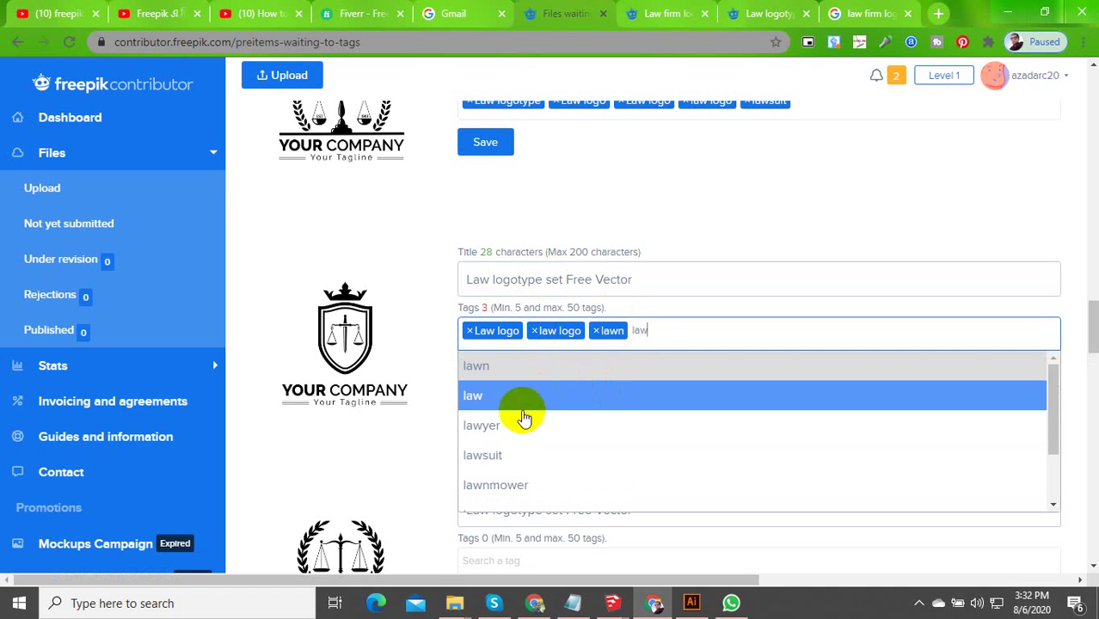
click(503, 455)
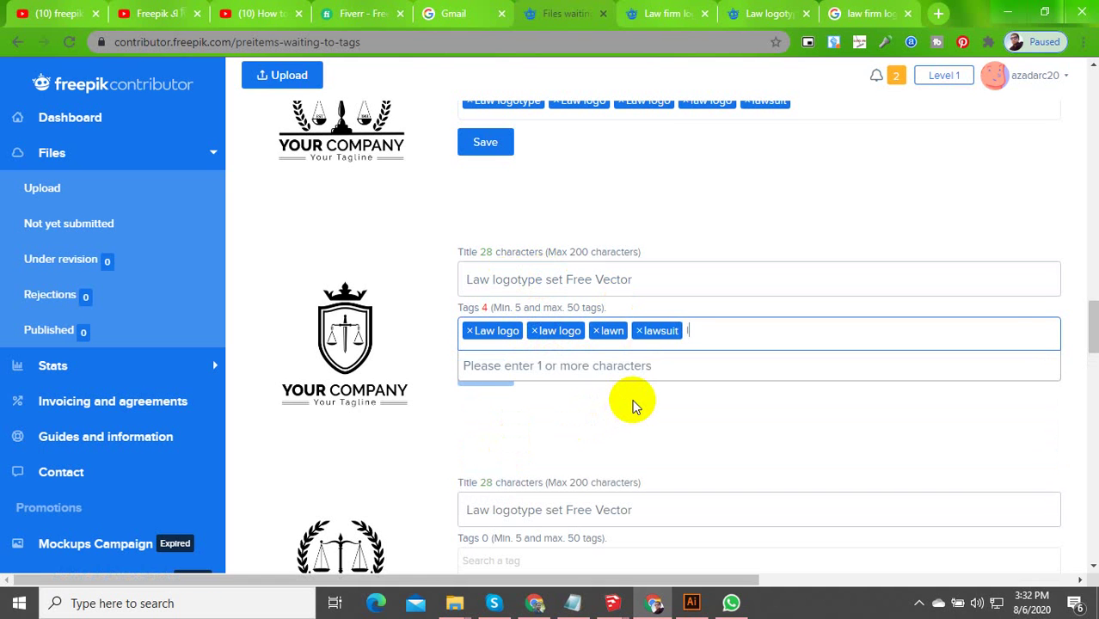
text(law)
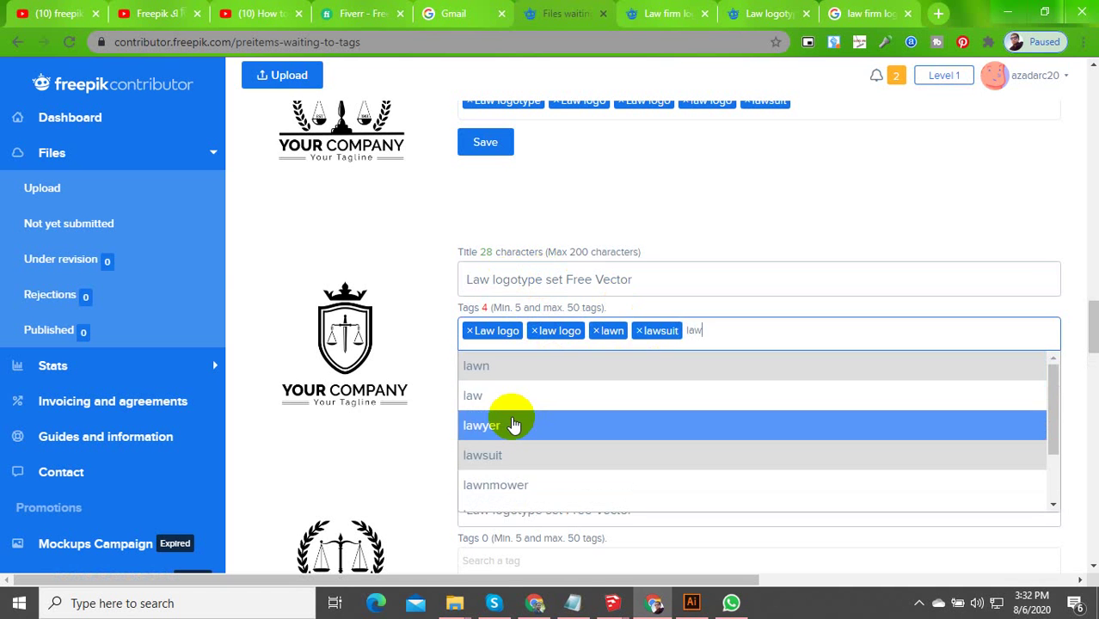
click(501, 396)
Tag the scales logo inside the laurel wreath with "Law logo" and "law logo"
scroll(606, 409, down, 4)
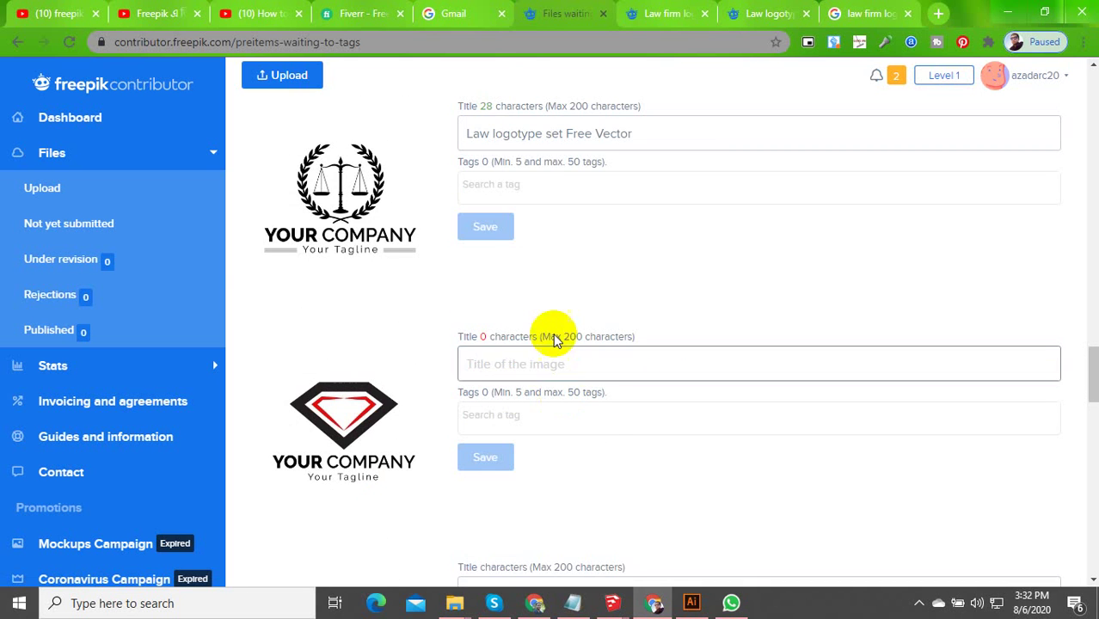
click(530, 182)
text(Law logo)
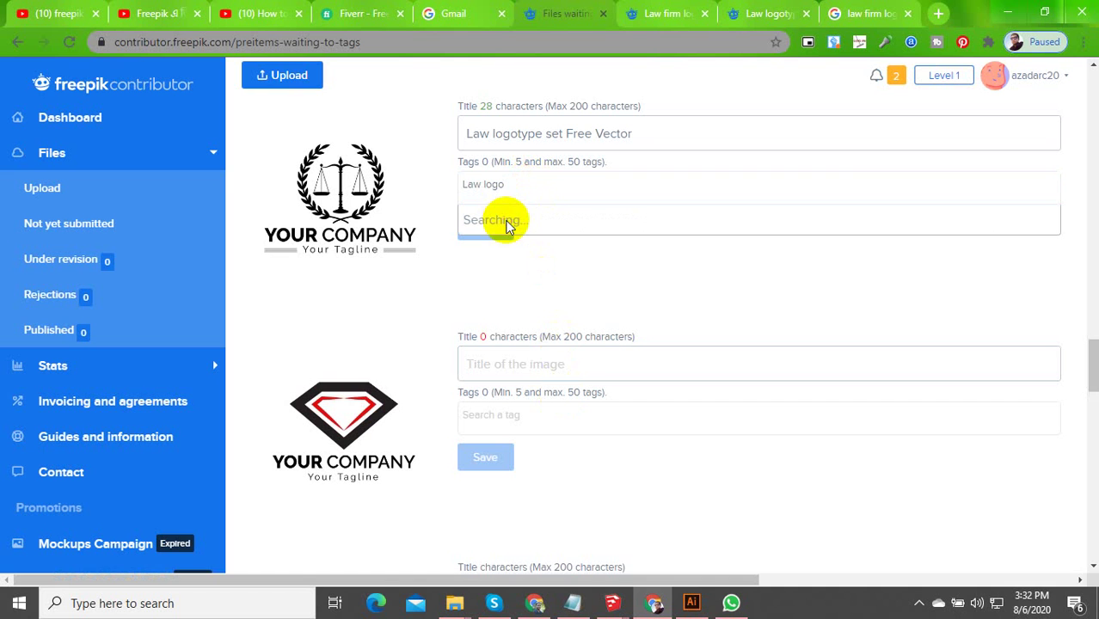
click(520, 220)
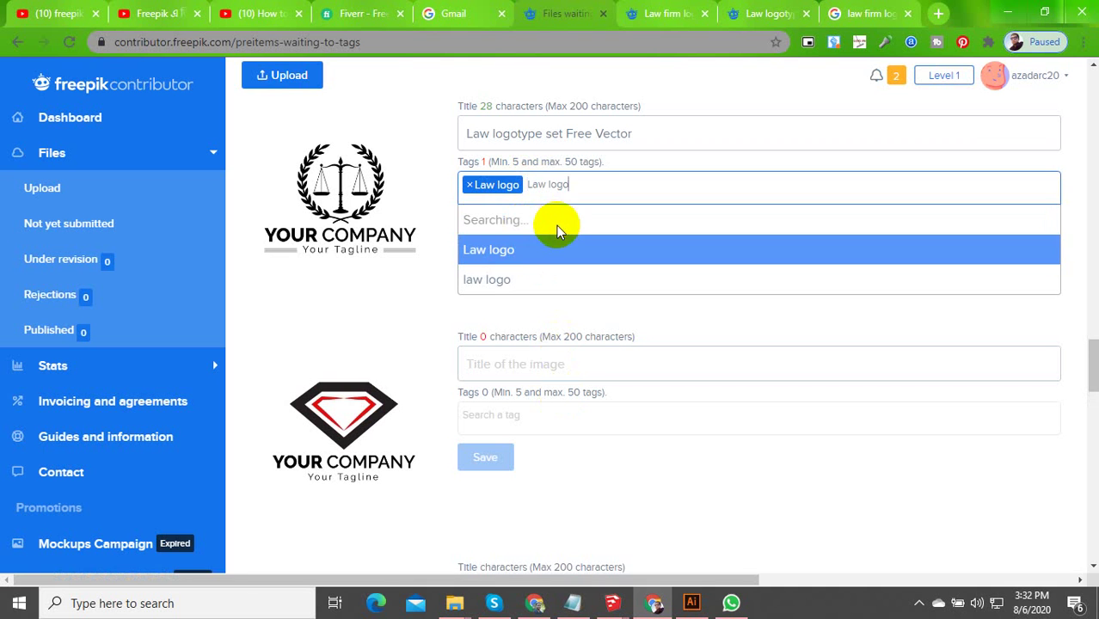
click(500, 277)
Add the suggested tags "law", "lawyer" and "lawsuit" to the laurel wreath scales logo
text(law)
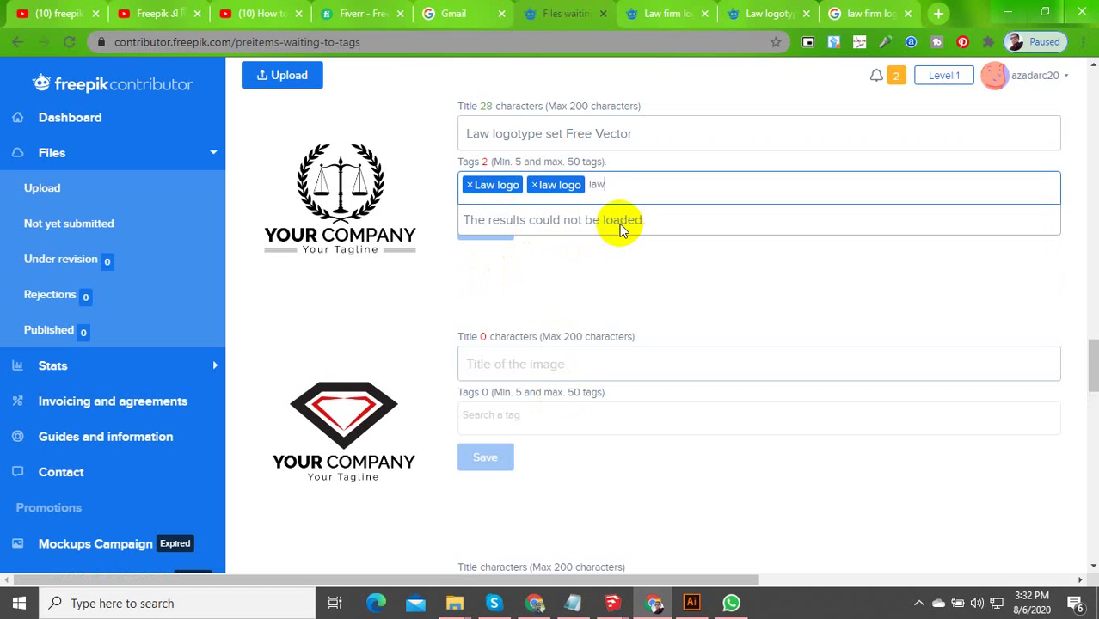
click(555, 247)
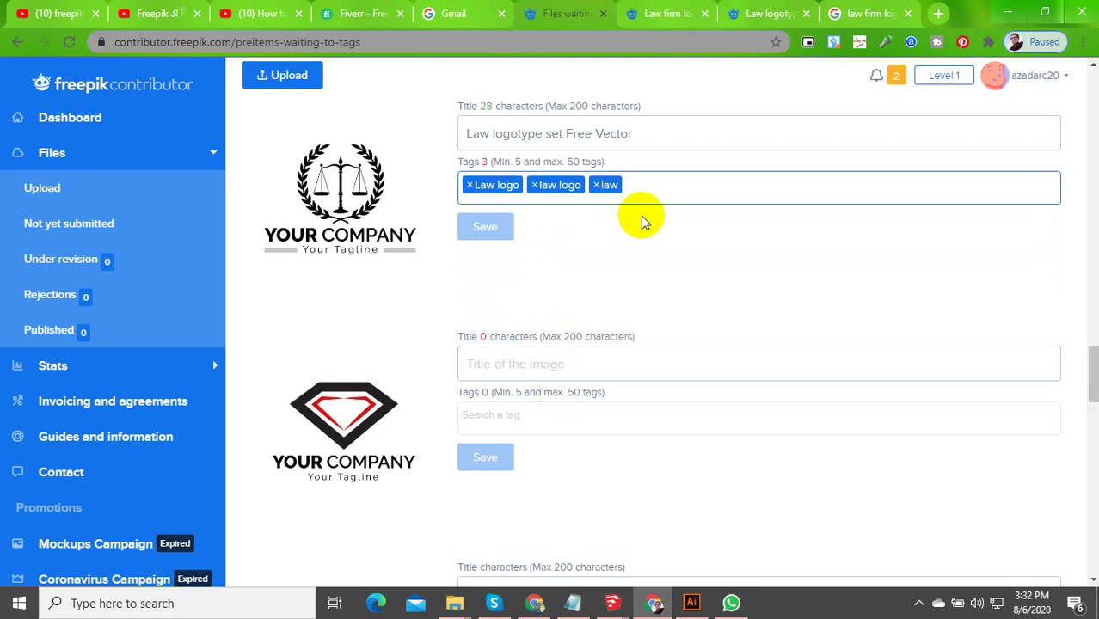
text(lae)
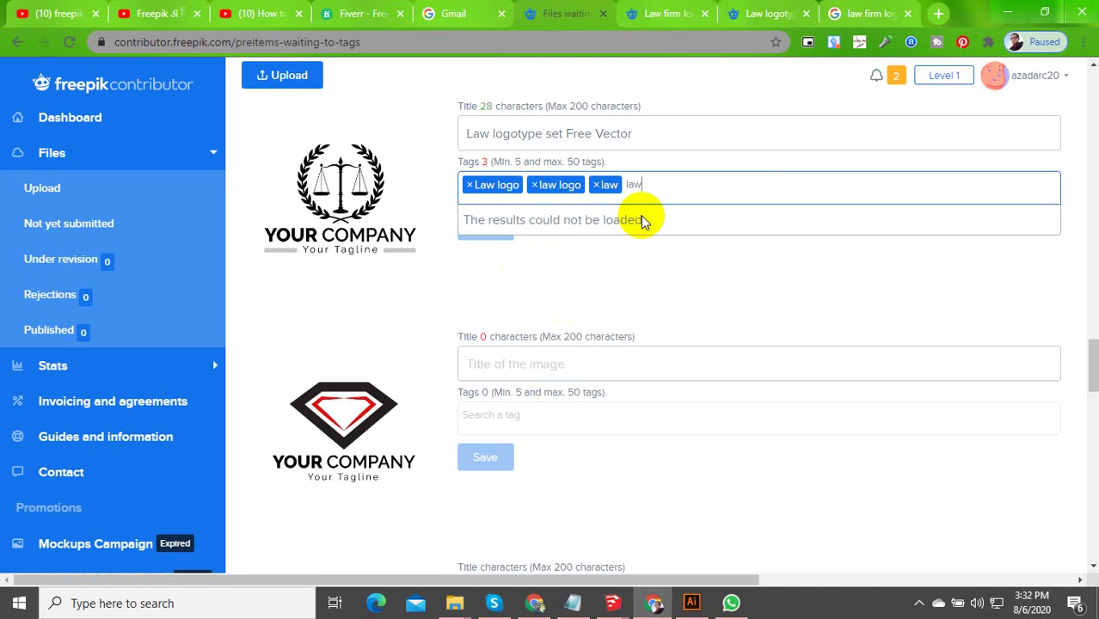
click(507, 279)
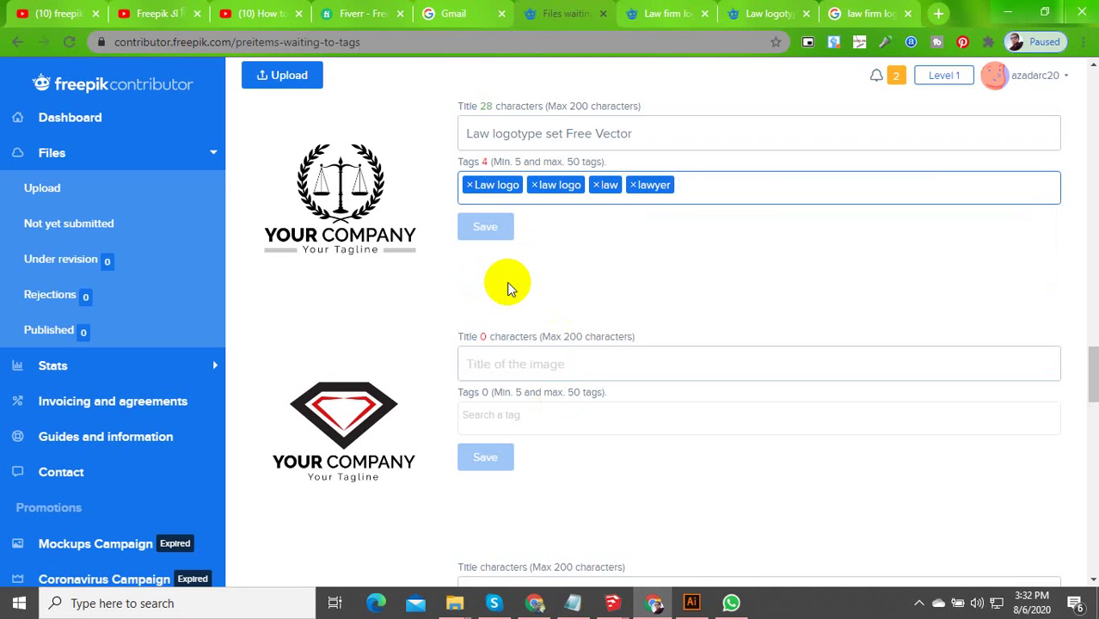
text(law)
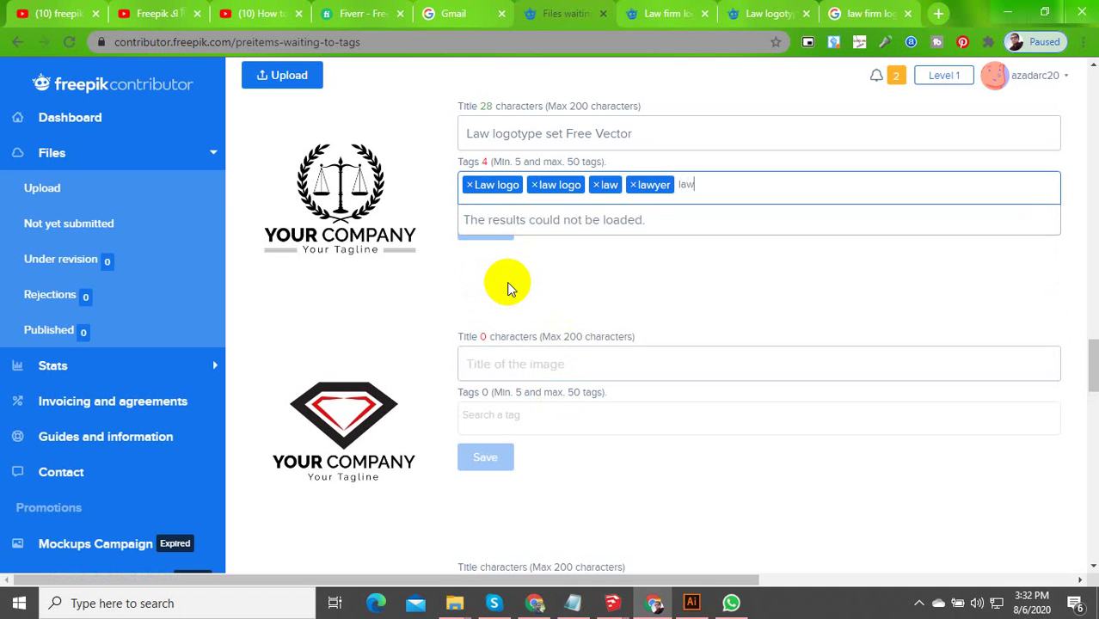
click(506, 310)
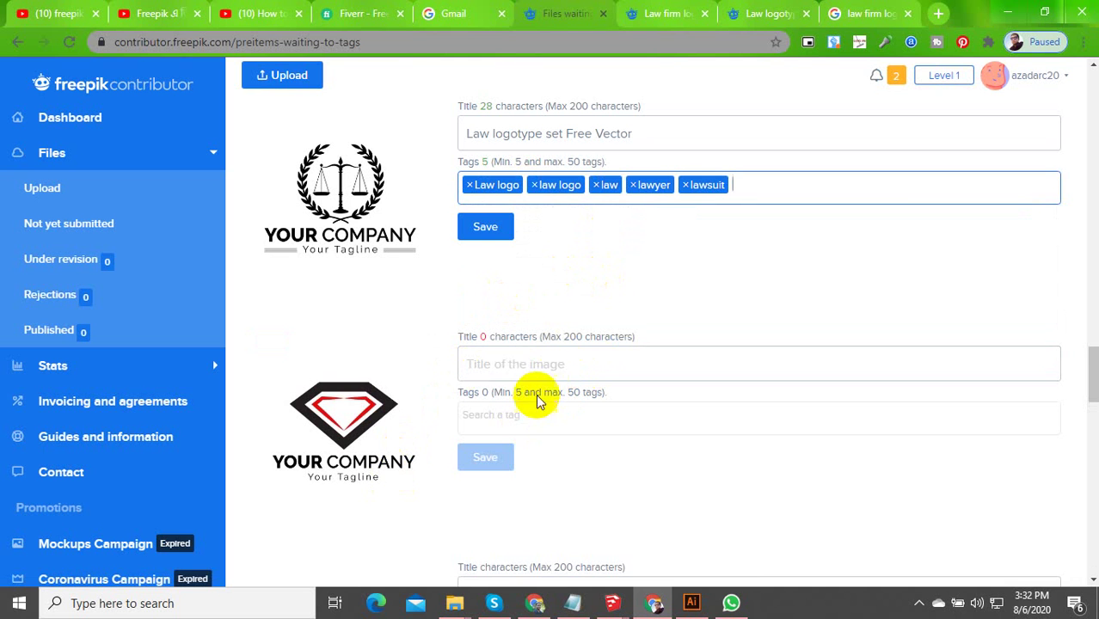
click(919, 602)
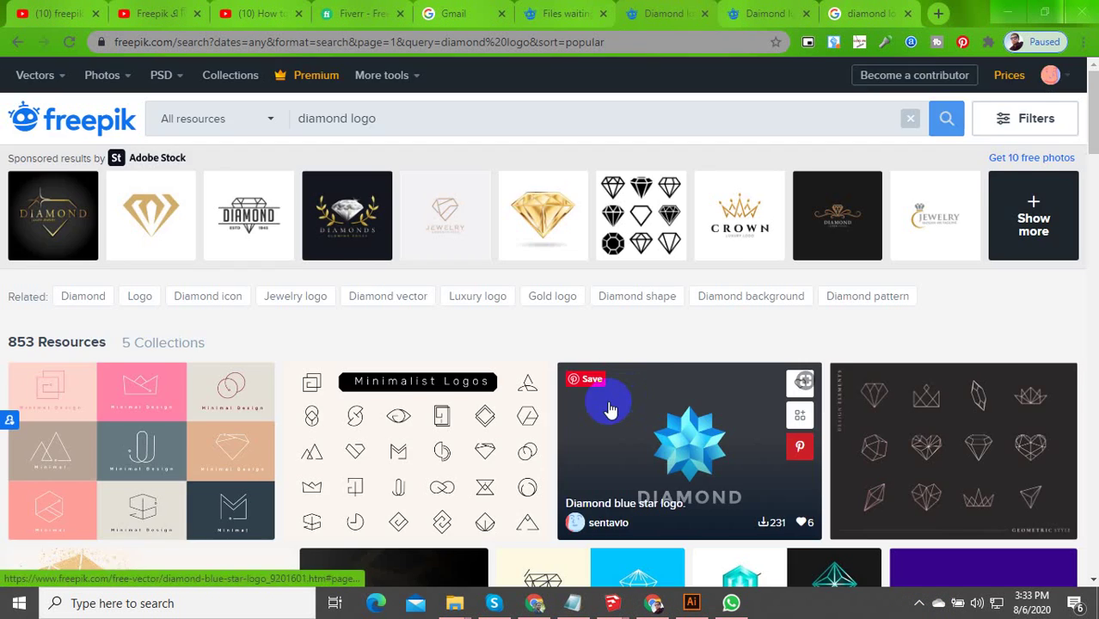
Open the golden "Diamond Premium" logo from the diamond logo results and select its title "Diamond premium elegant golden logo Free Vector"
scroll(608, 410, down, 4)
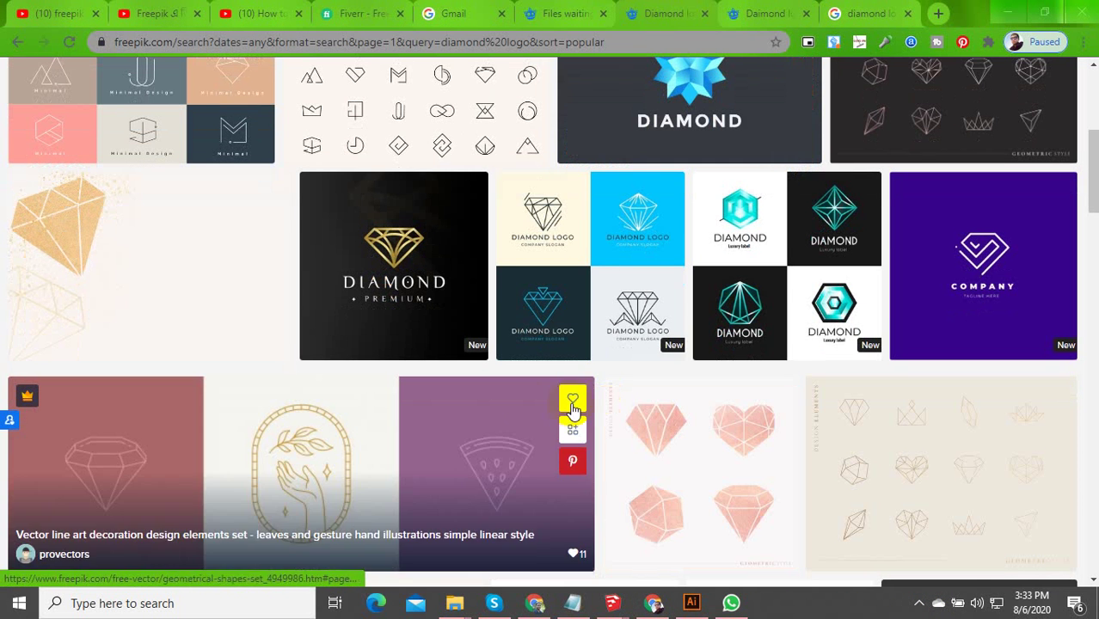
click(398, 298)
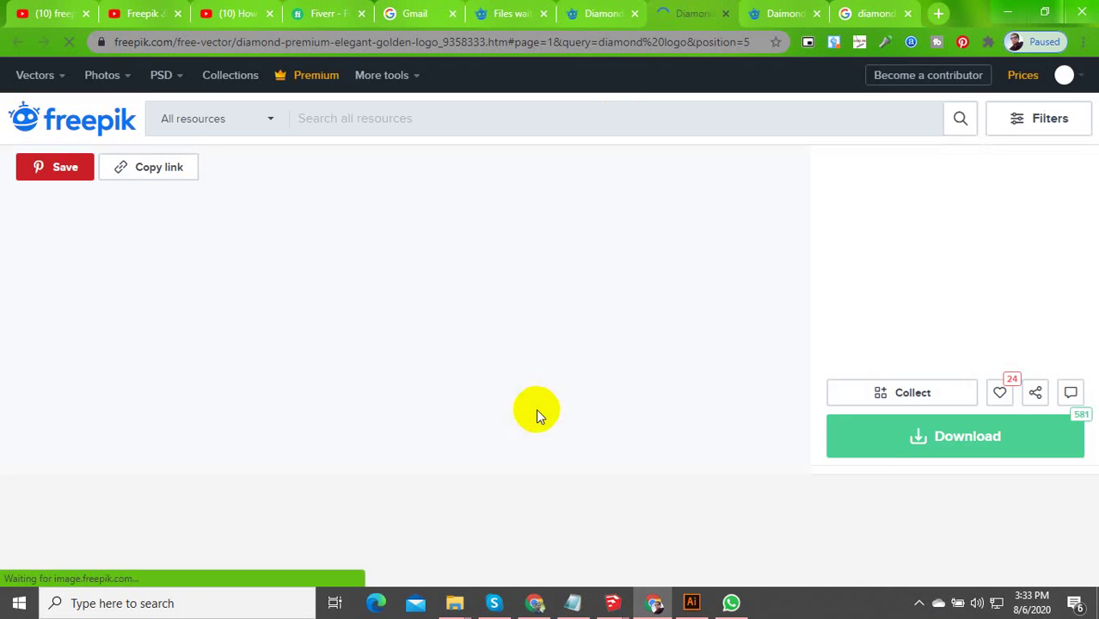
scroll(686, 397, down, 4)
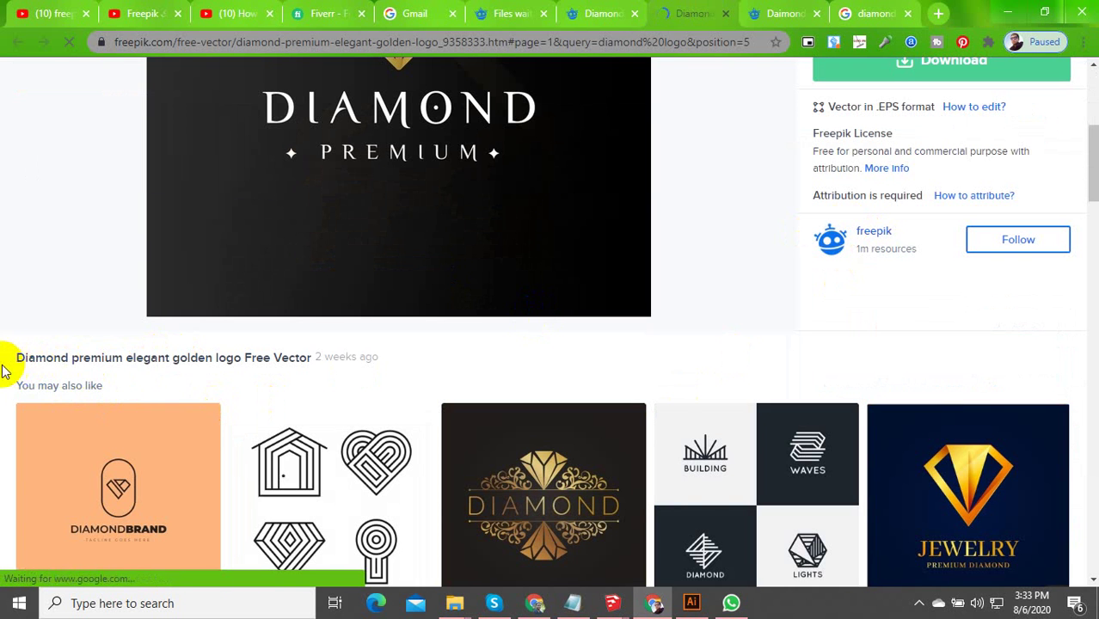
drag(16, 357, 308, 355)
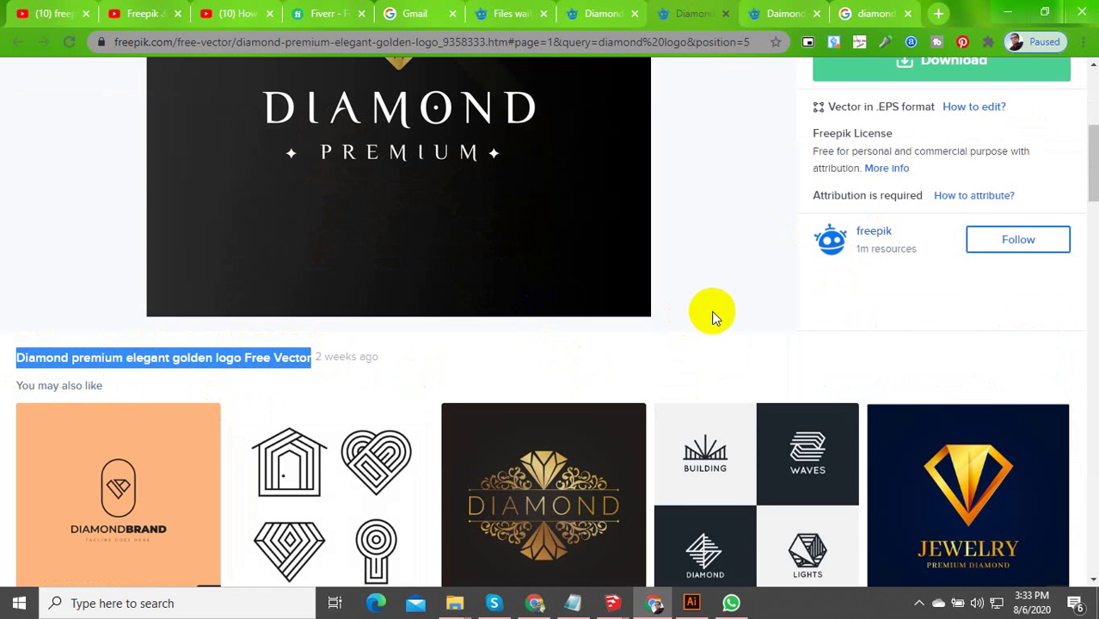
scroll(740, 323, up, 5)
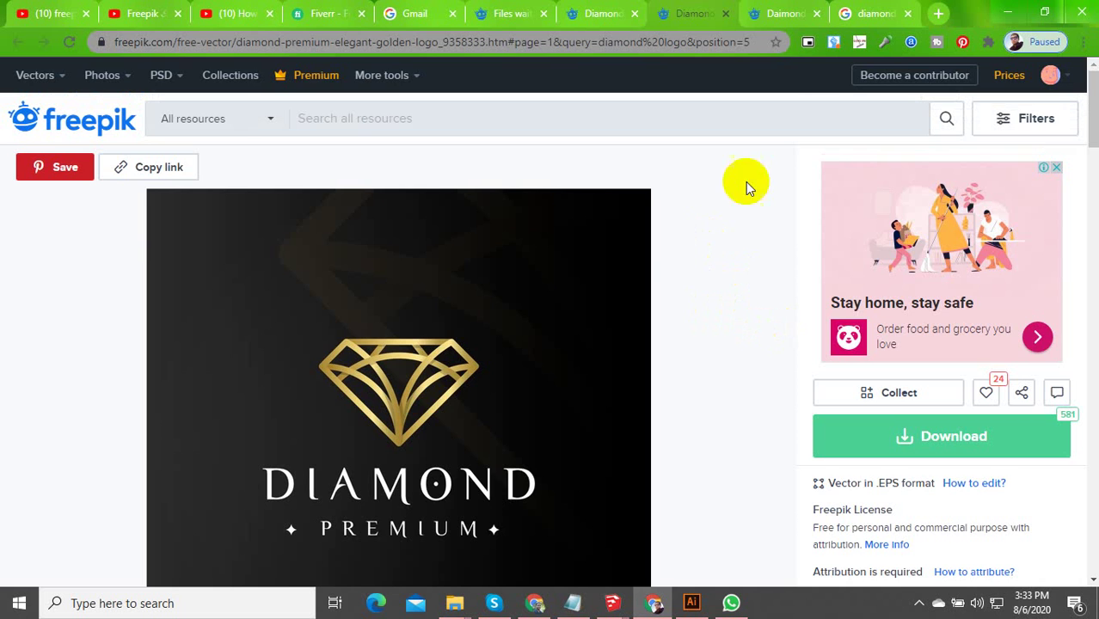
Return to the files waiting for tags and title the red diamond logo "Diamond premium elegant golden logo Free Vector"
click(876, 12)
click(774, 12)
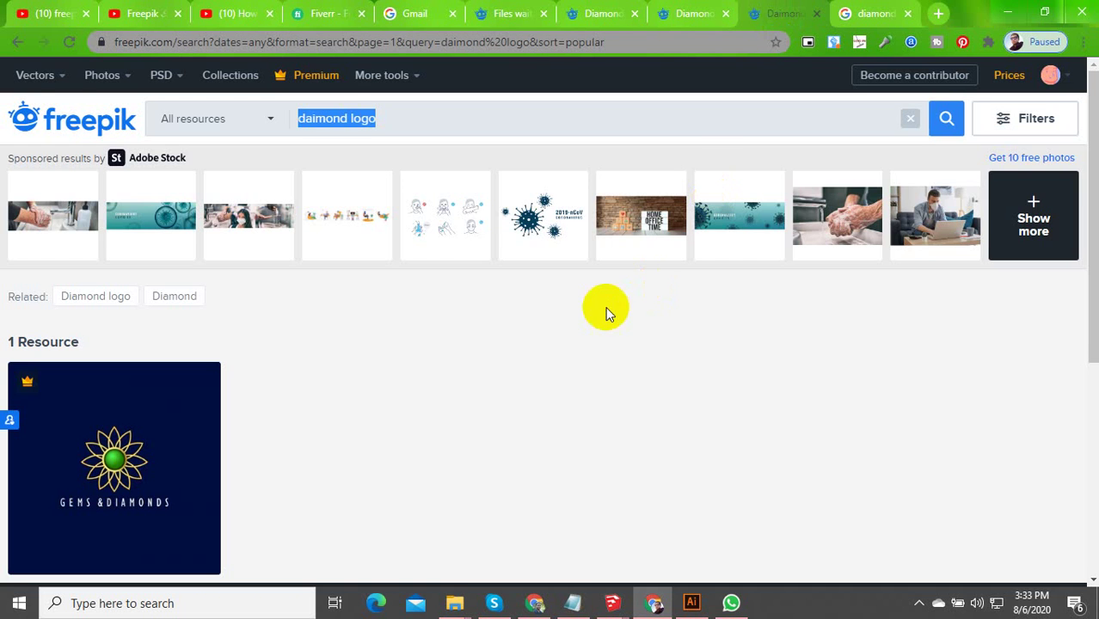
key(ctrl+shift+Tab)
key(ctrl+Tab)
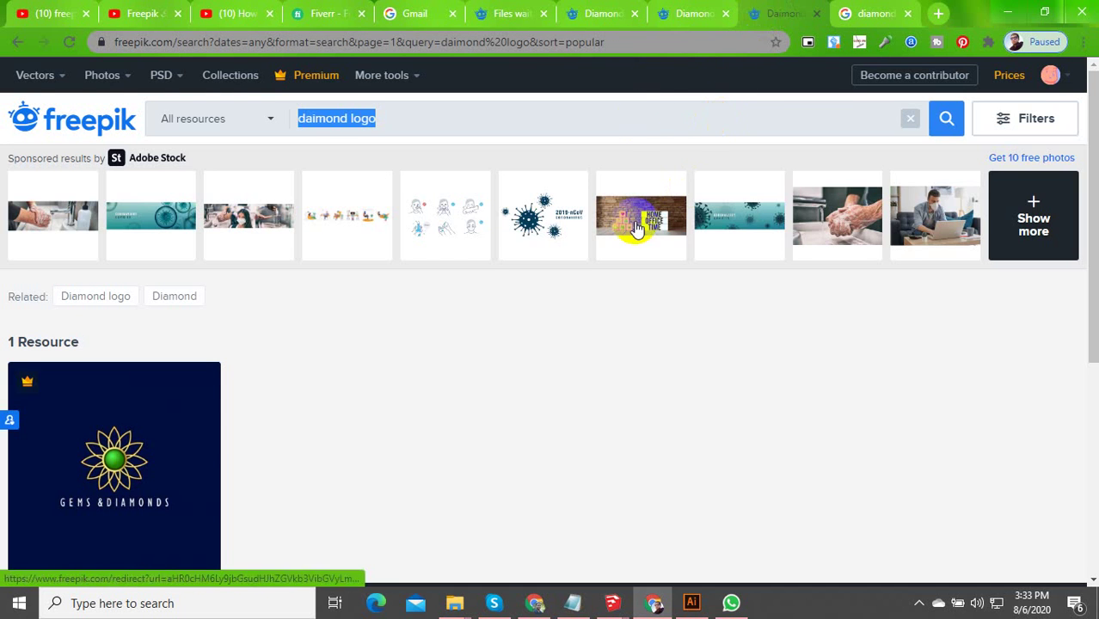
click(612, 13)
click(511, 13)
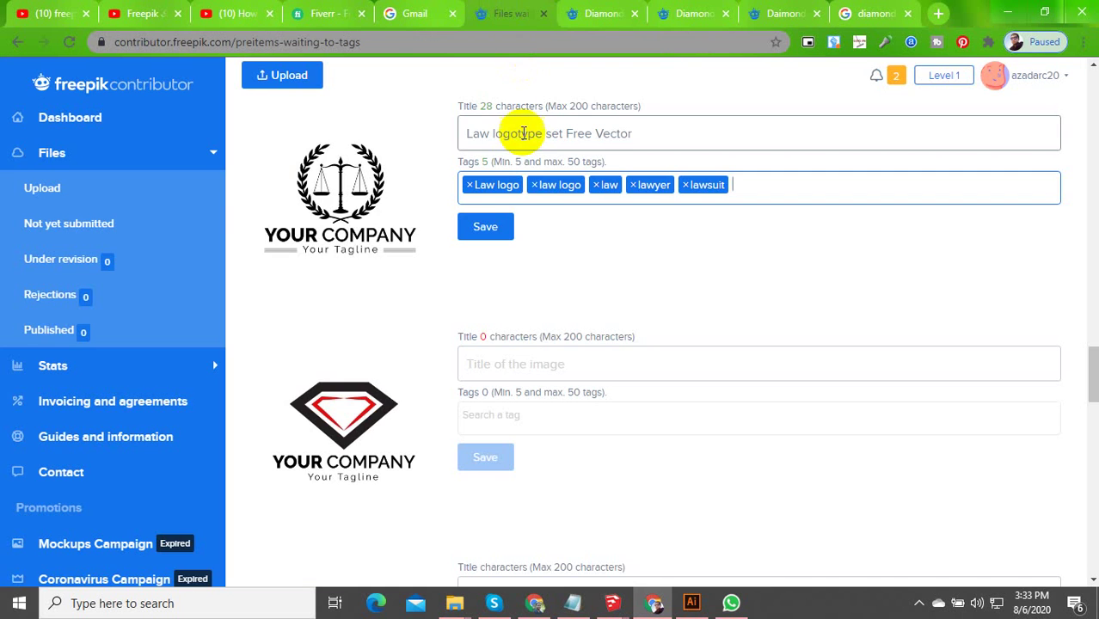
click(554, 365)
text(Diamond premium elegant golden logo Free Vector)
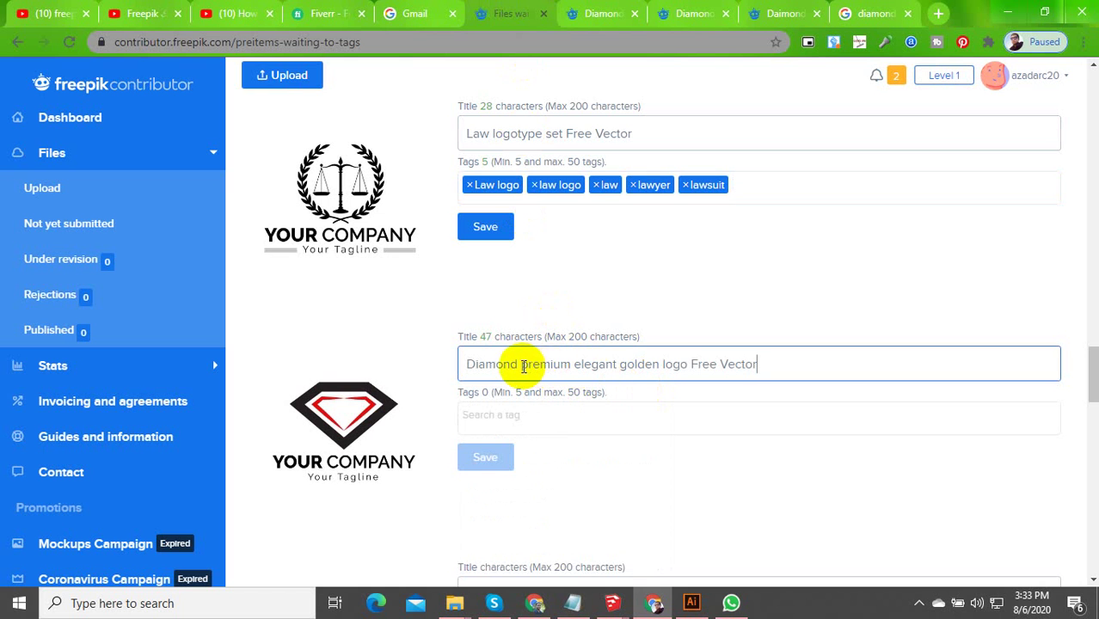
Shorten the red diamond logo's title to "Diamond logo Free Vector"
drag(522, 364, 645, 365)
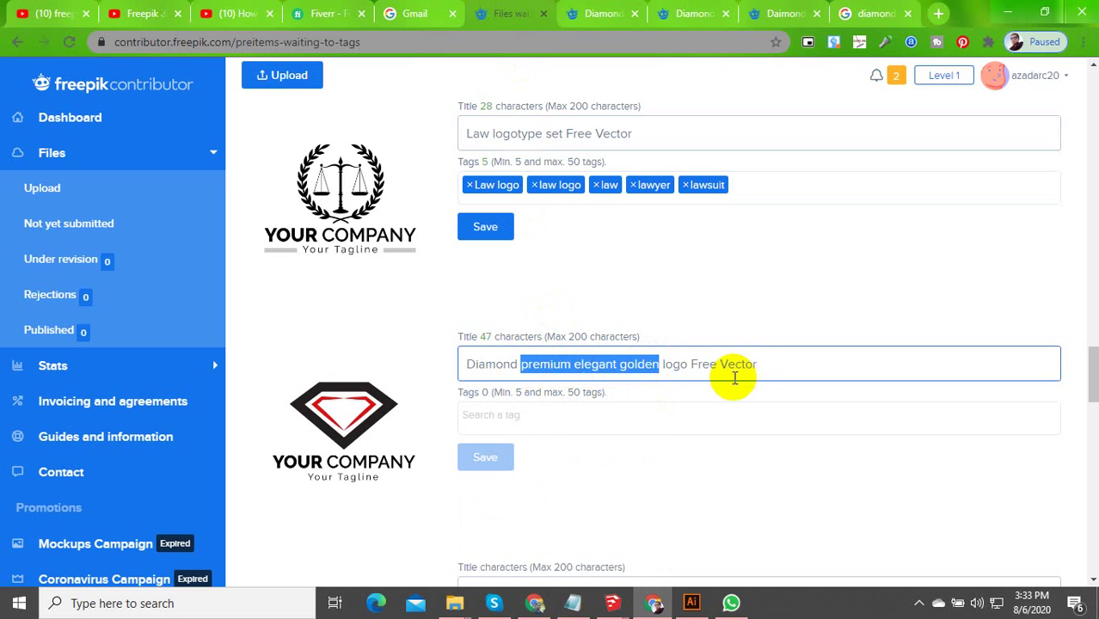
key(BackSpace)
key(BackSpace)
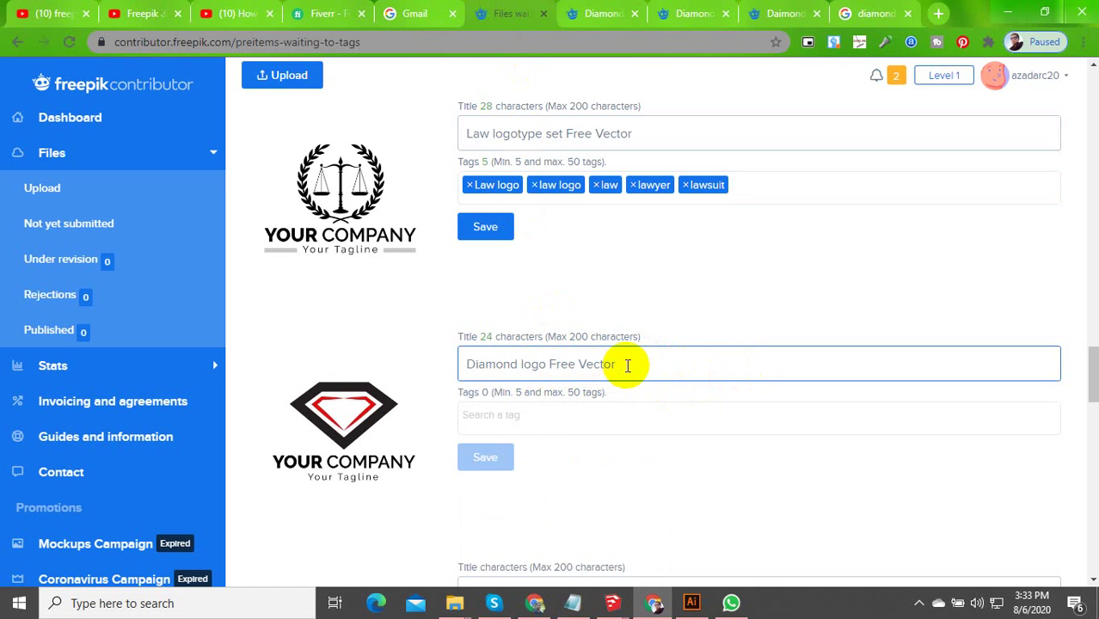
Tag the red diamond logo with "Diamond logo Free Vector" and "Diamond logo", reusing the text of its title
drag(628, 365, 466, 385)
click(500, 418)
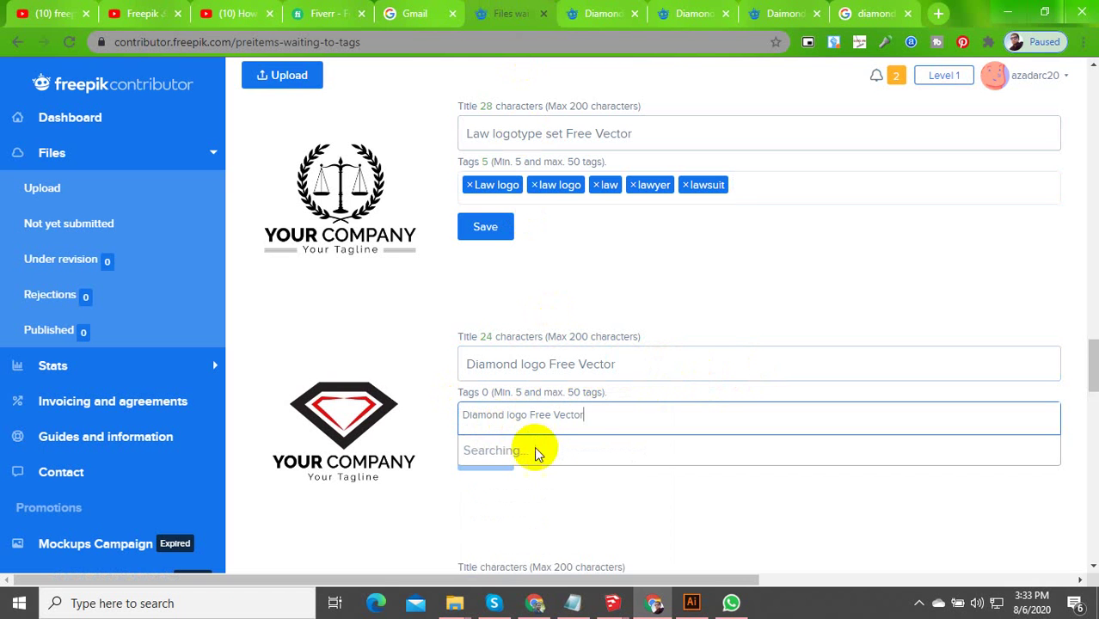
click(564, 449)
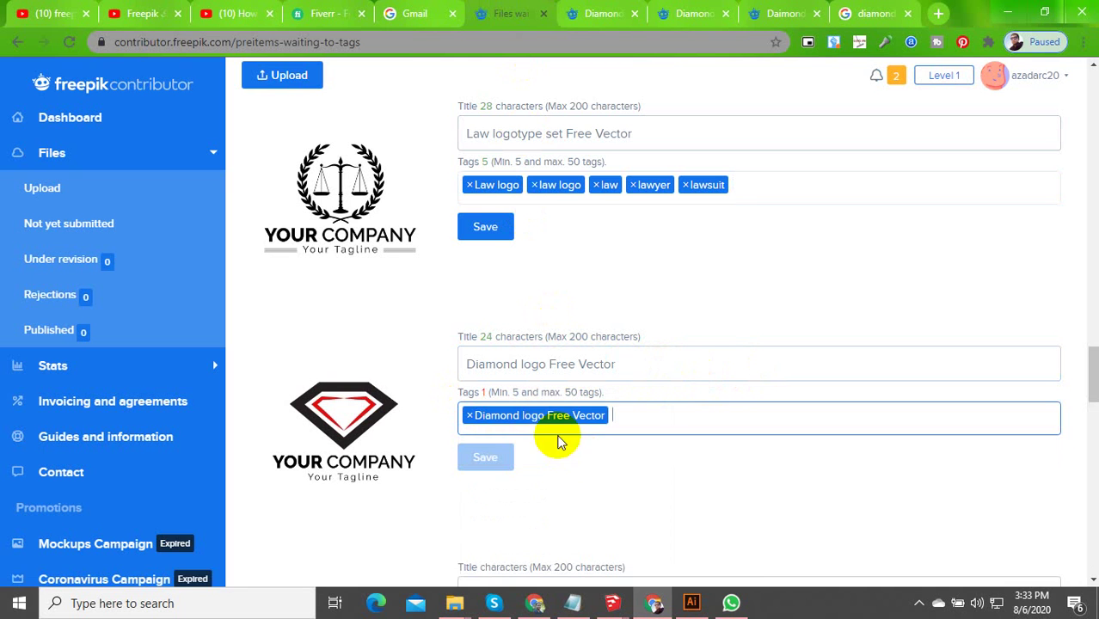
drag(548, 364, 463, 363)
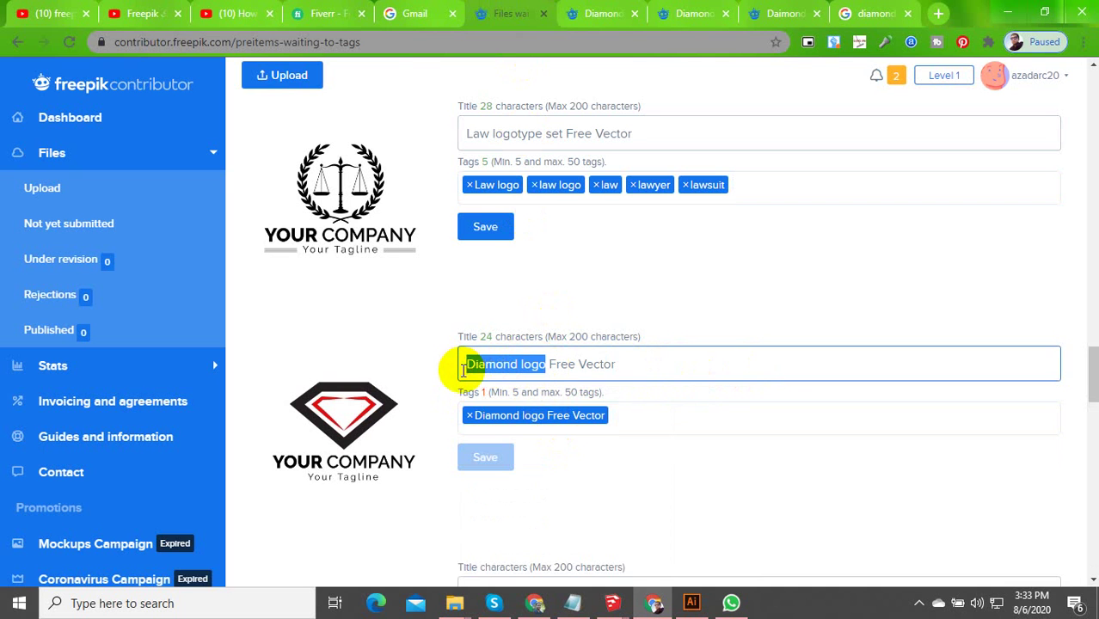
key(ctrl+c)
click(650, 414)
key(ctrl+v)
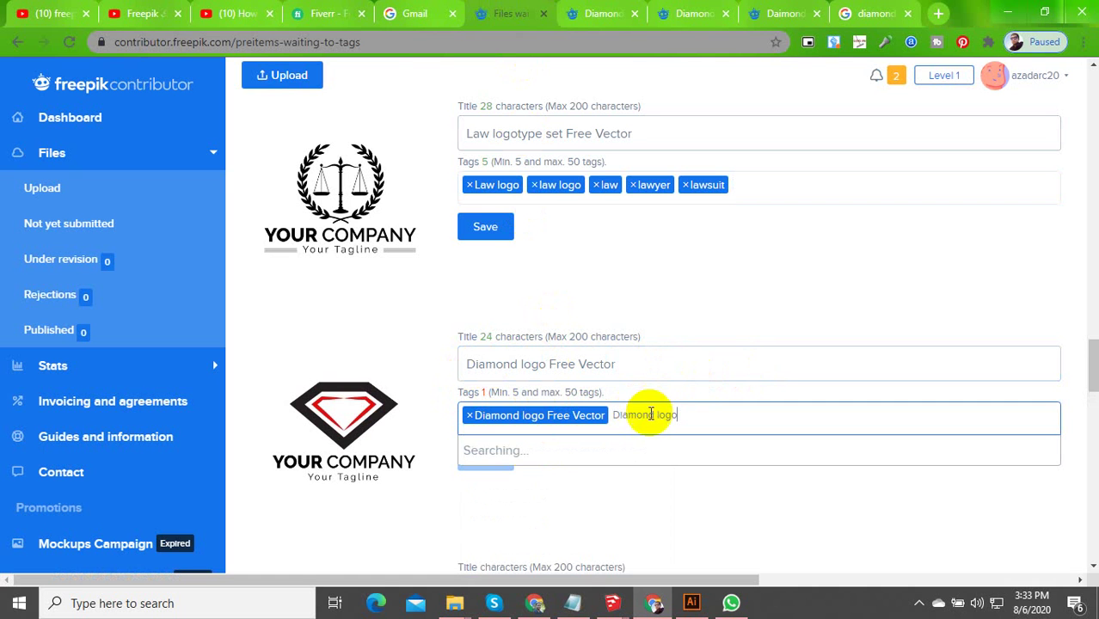
click(565, 459)
Add the suggested tags "diamond logo" and "red diamond logo" to the red diamond logo
key(ctrl+v)
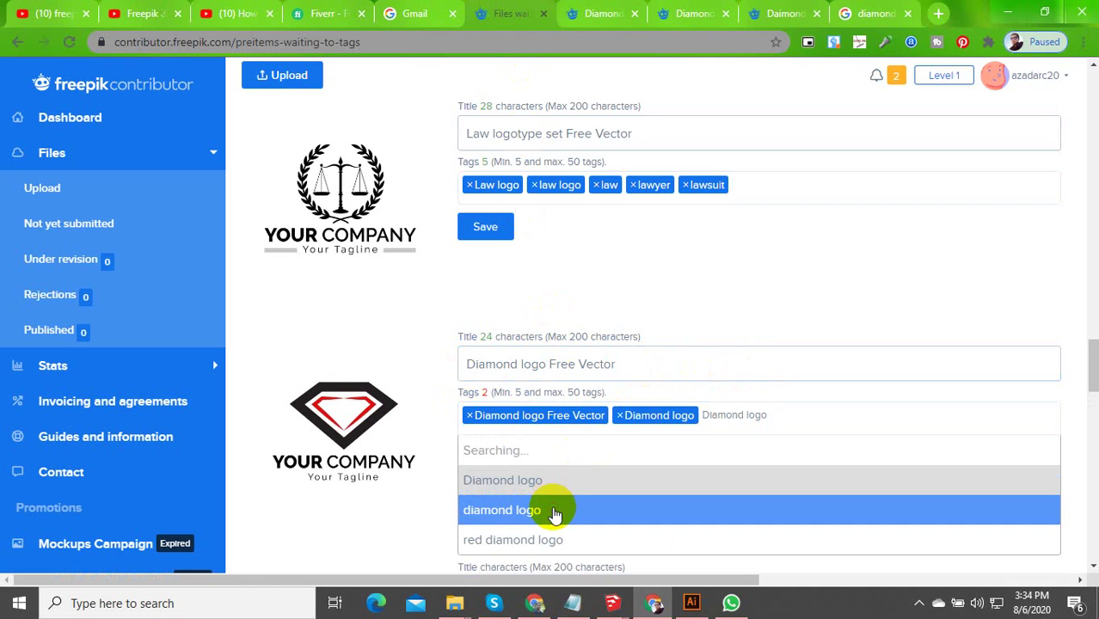
click(554, 512)
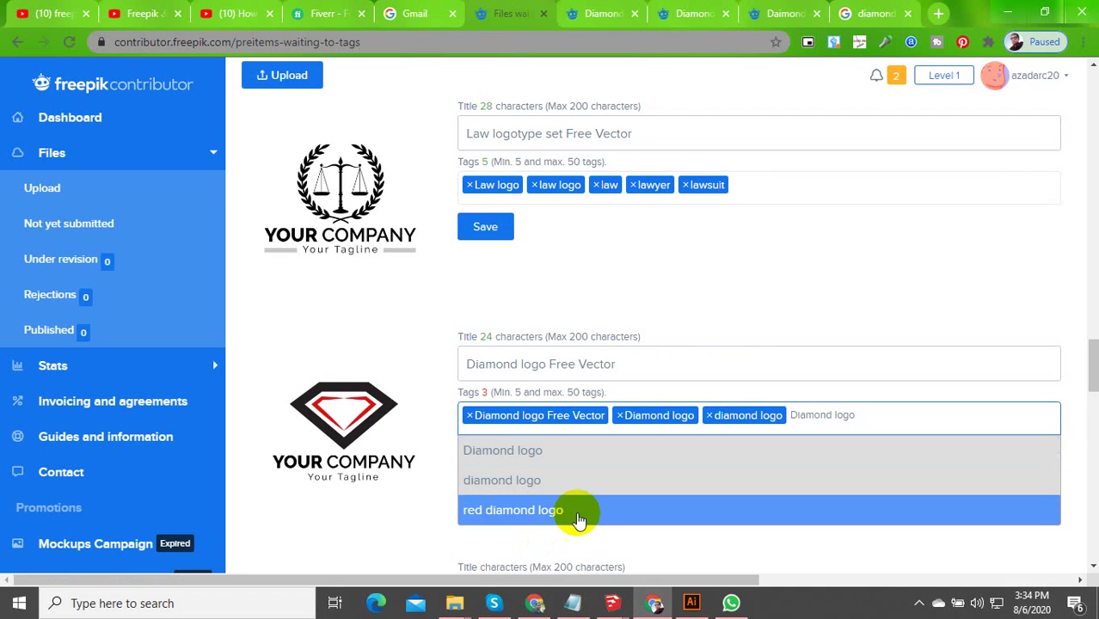
click(574, 515)
Tag the yellow diamond logo without sparkles with "diamond logo", "red diamond logo" and "Diamond logo"
scroll(566, 471, down, 4)
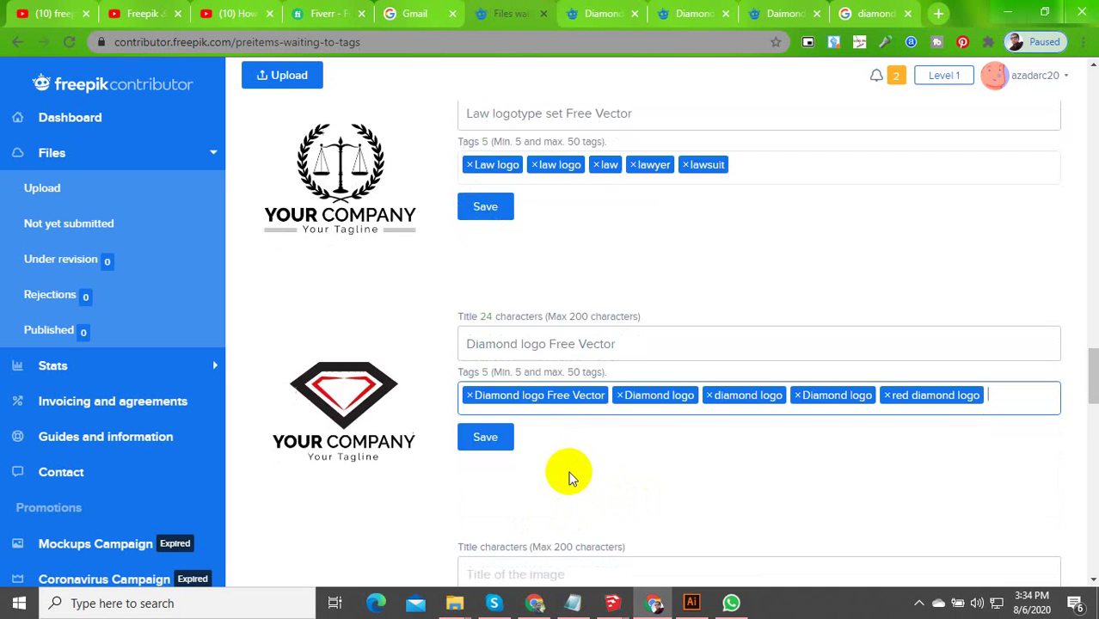
click(535, 272)
key(ctrl+v)
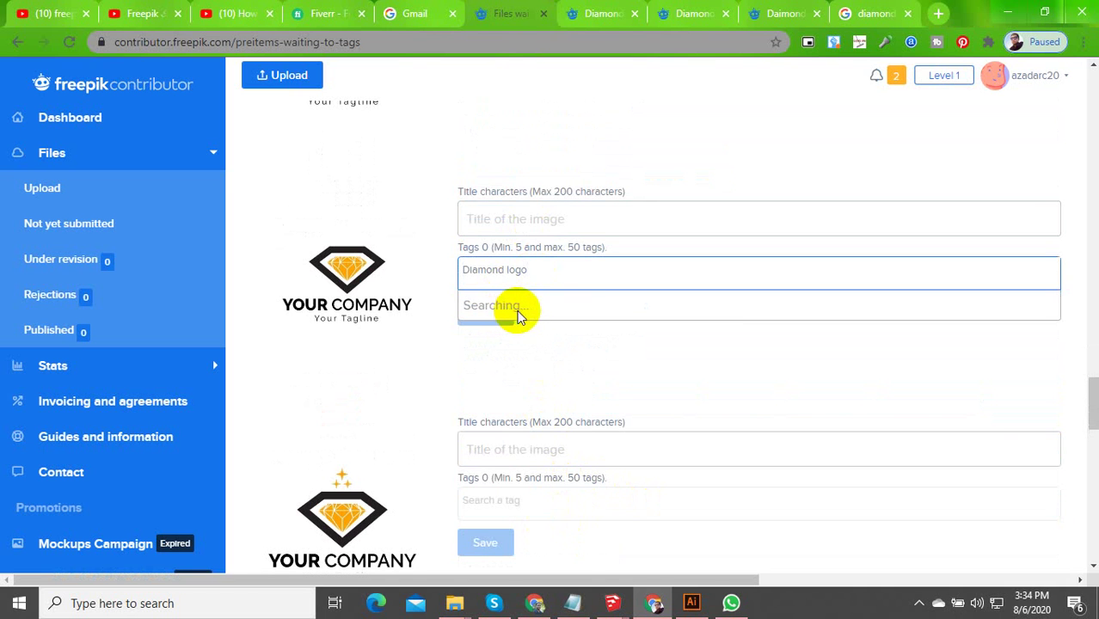
click(525, 333)
key(ctrl+v)
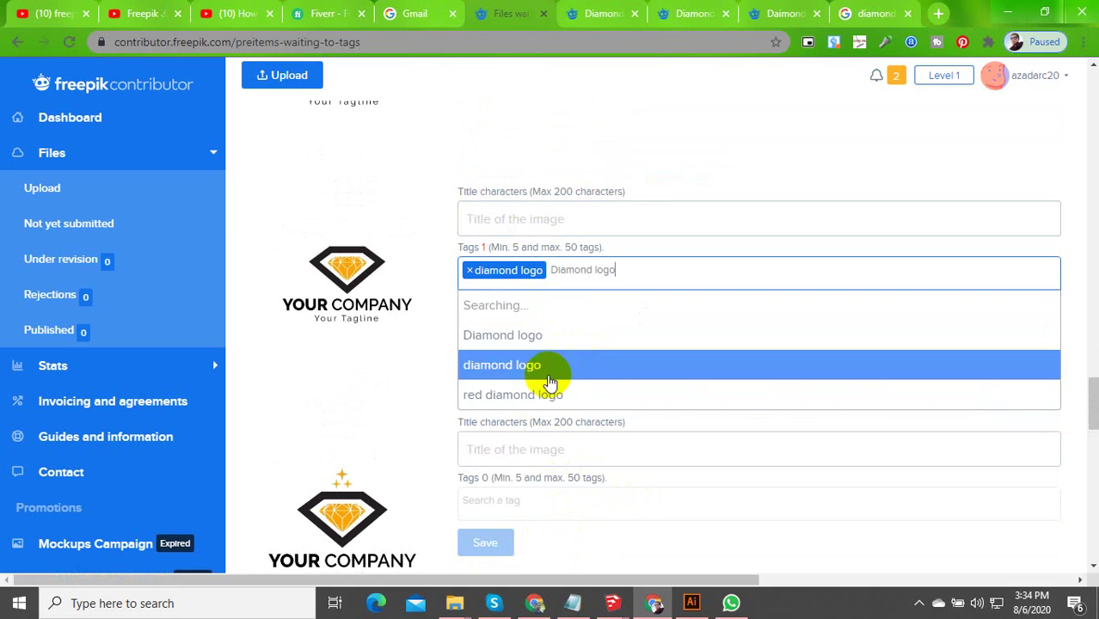
click(542, 393)
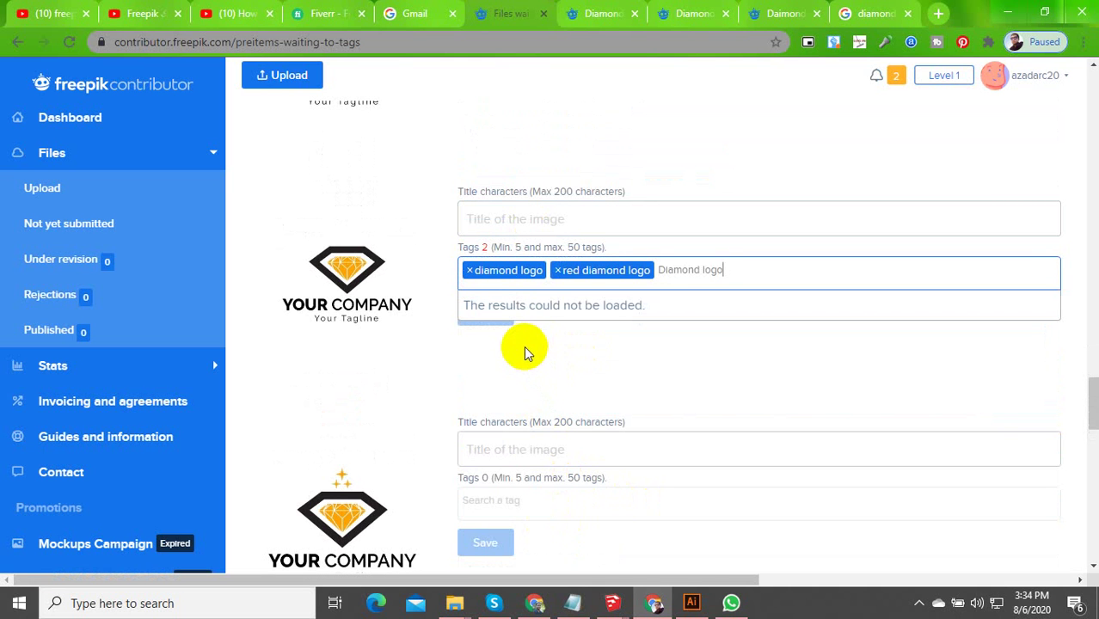
click(532, 311)
Add "Diamond" and the suggested tag "diamonds" to the yellow diamond logo without sparkles
key(ctrl+v)
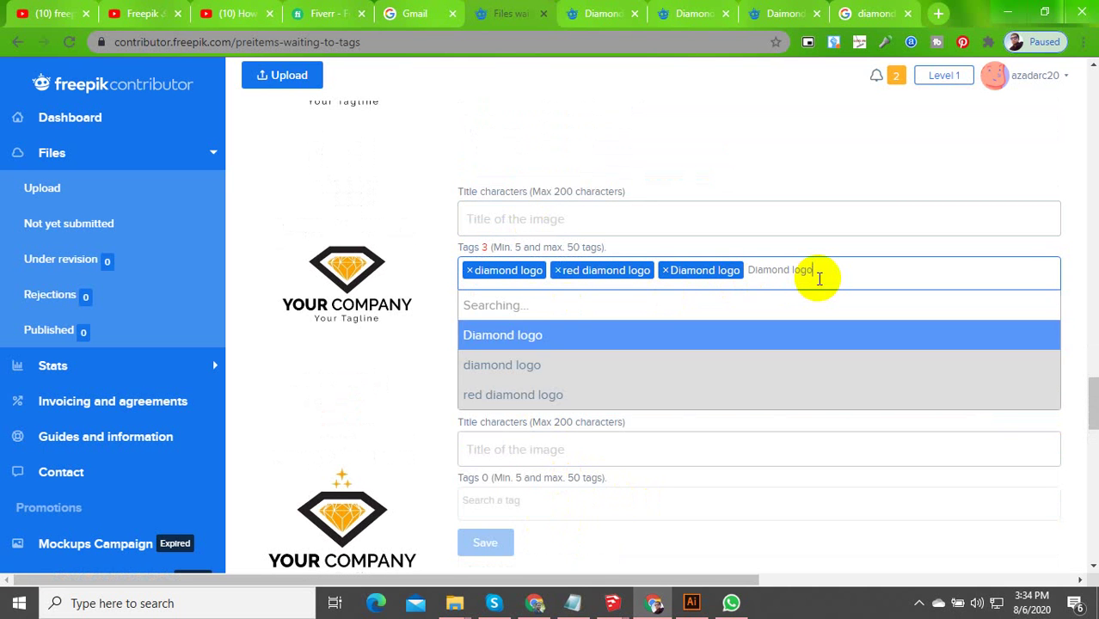
key(BackSpace)
key(BackSpace)
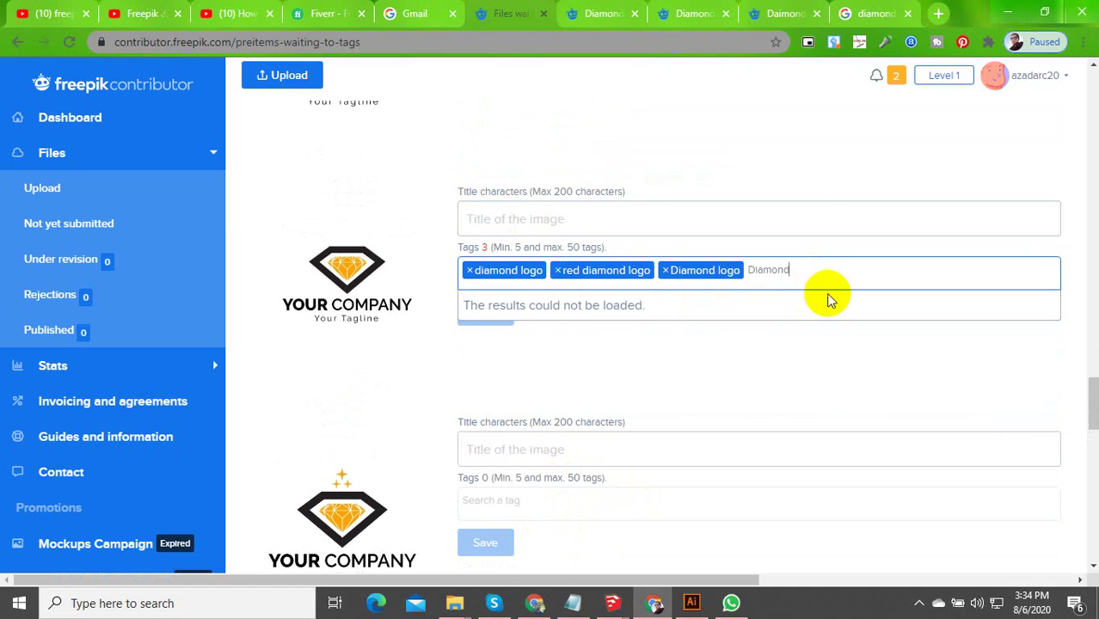
click(547, 319)
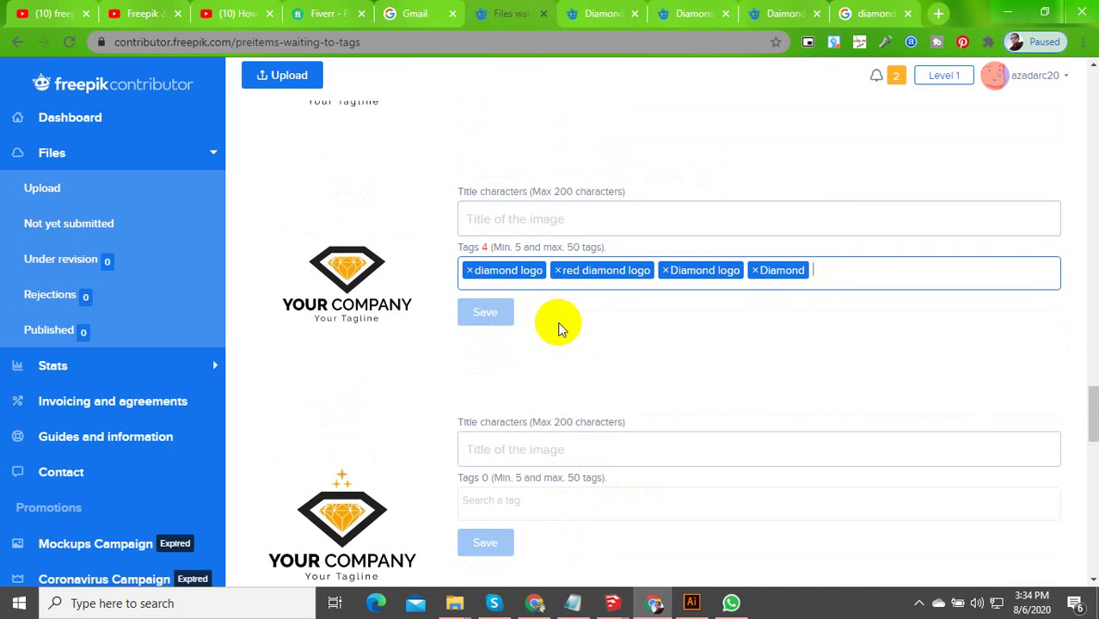
text(Diamond logo)
key(BackSpace)
key(BackSpace)
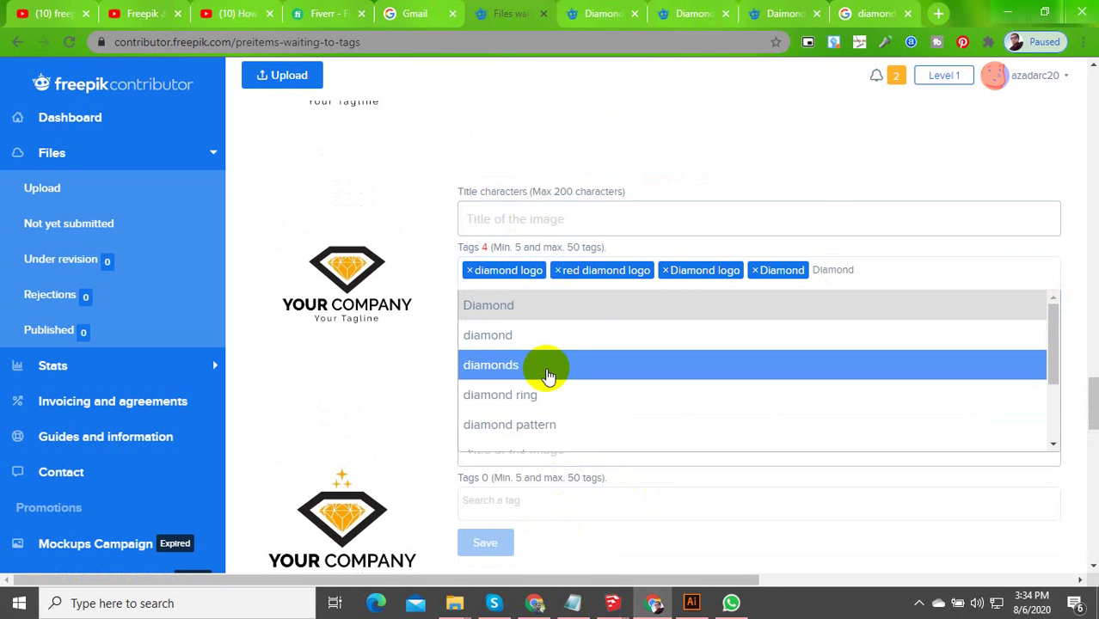
click(544, 369)
Tag the diamond badge logo with the 2020 and 2000 ribbon with "red diamond logo" and "Diamond logo"
click(512, 452)
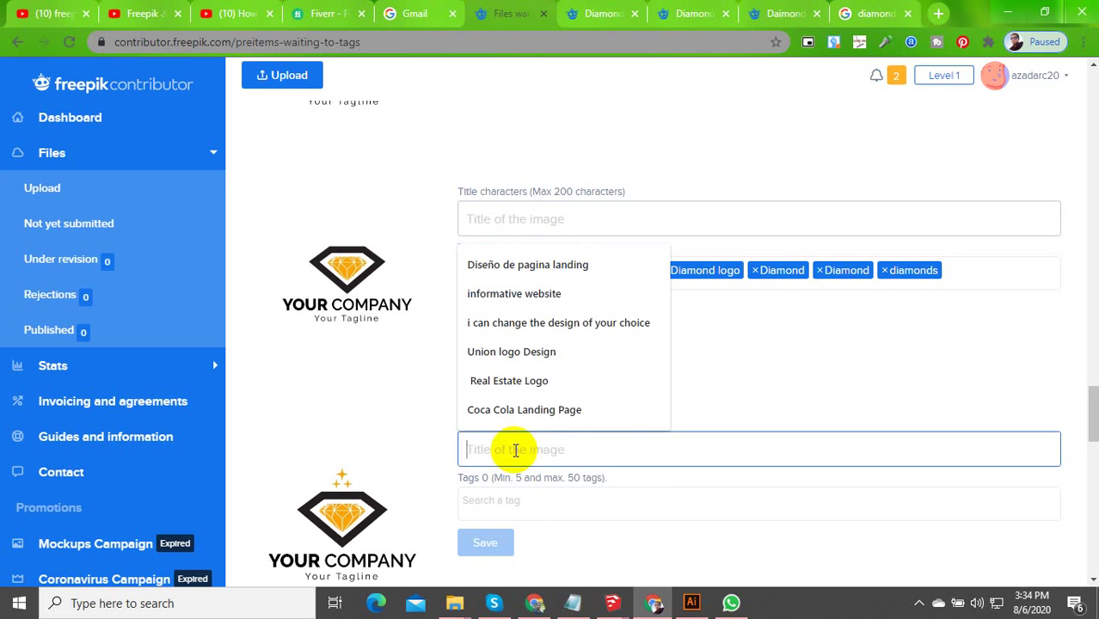
scroll(752, 356, down, 4)
click(523, 350)
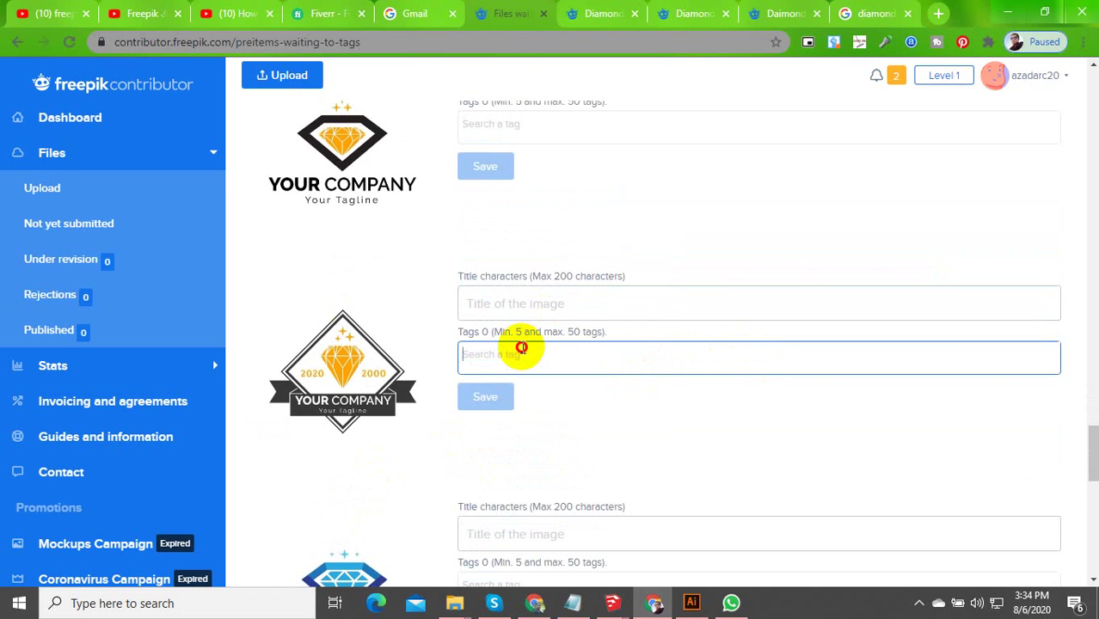
key(ctrl+v)
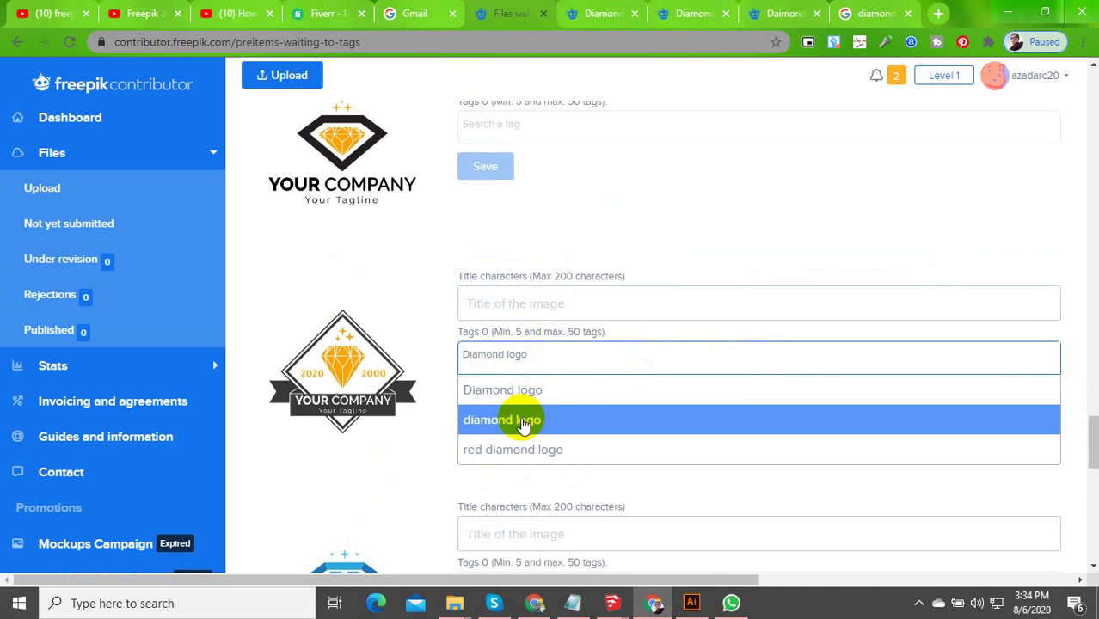
click(537, 445)
text(Diamond logo)
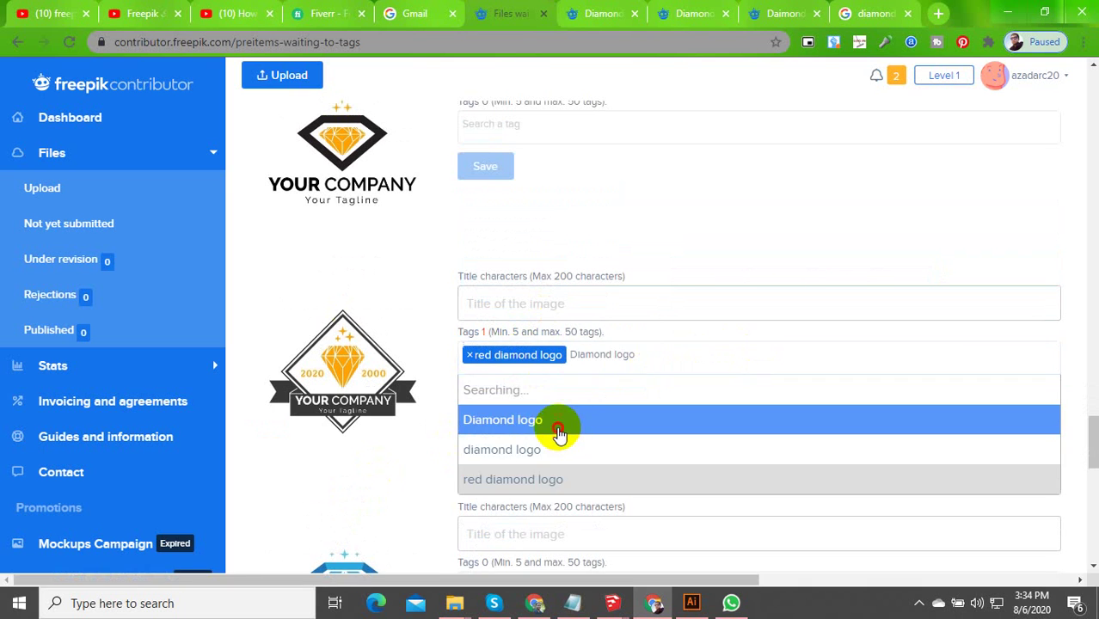
click(559, 426)
Add the tags "diamond logo" and "diamond" to the ribbon badge logo
text(Diamond logo)
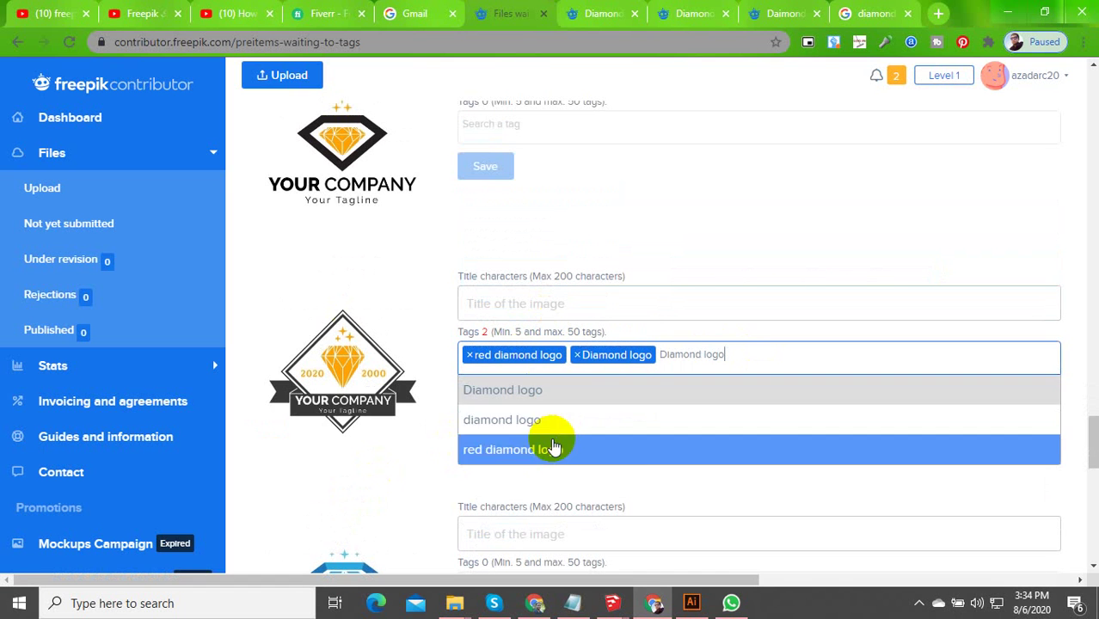
click(596, 418)
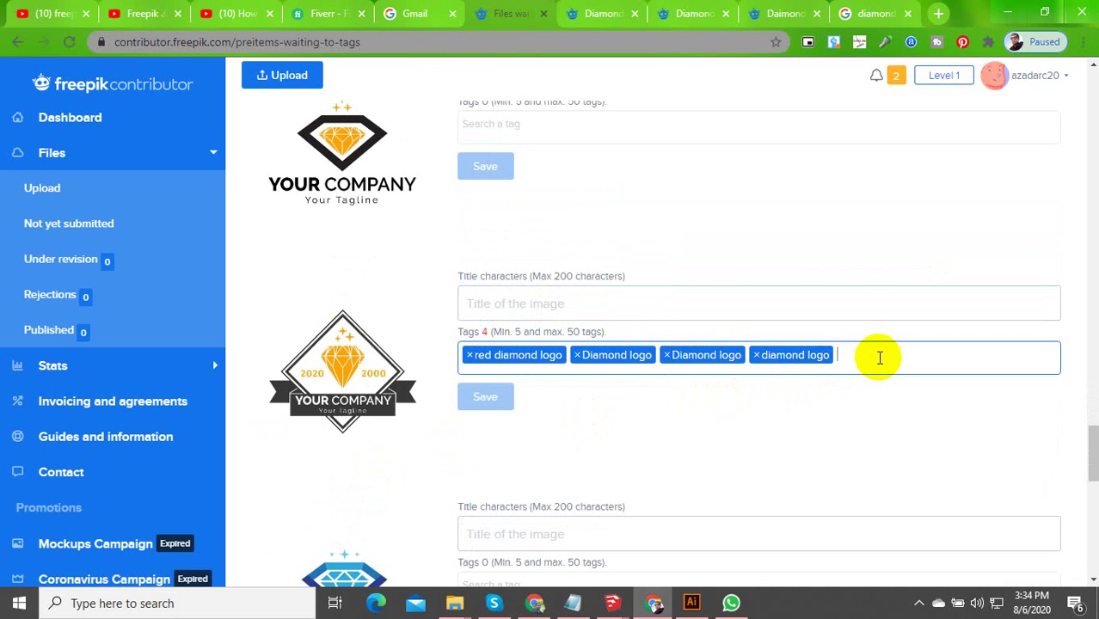
text(Diamond logo)
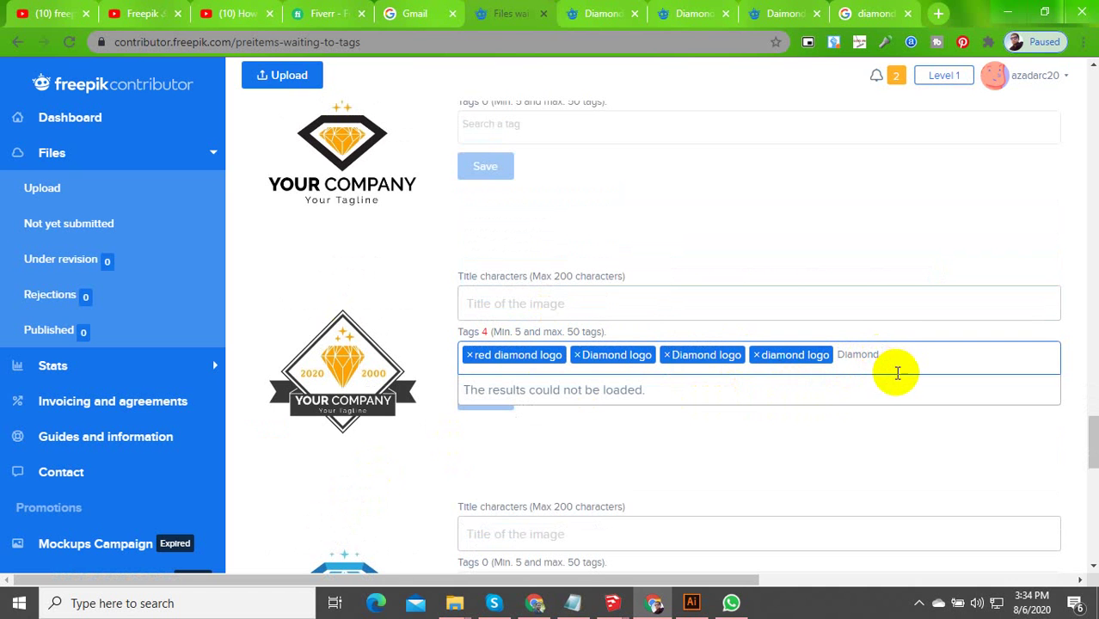
click(657, 424)
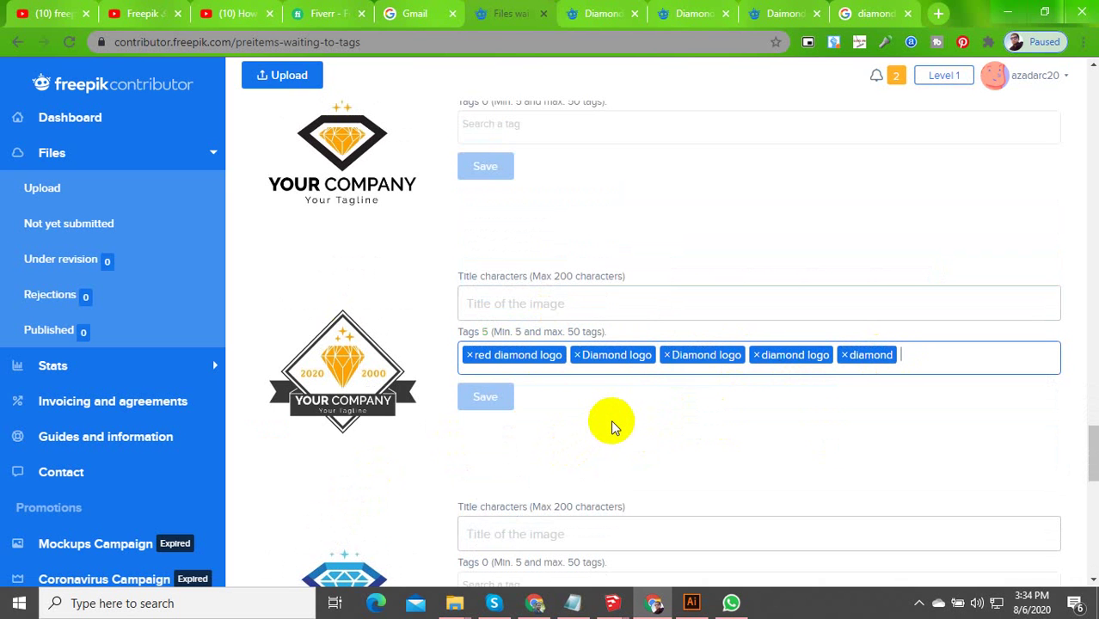
Tag the solid blue diamond logo with "Diamond logo", "diamond logo" and "red diamond logo"
click(578, 213)
text(Diamond logo)
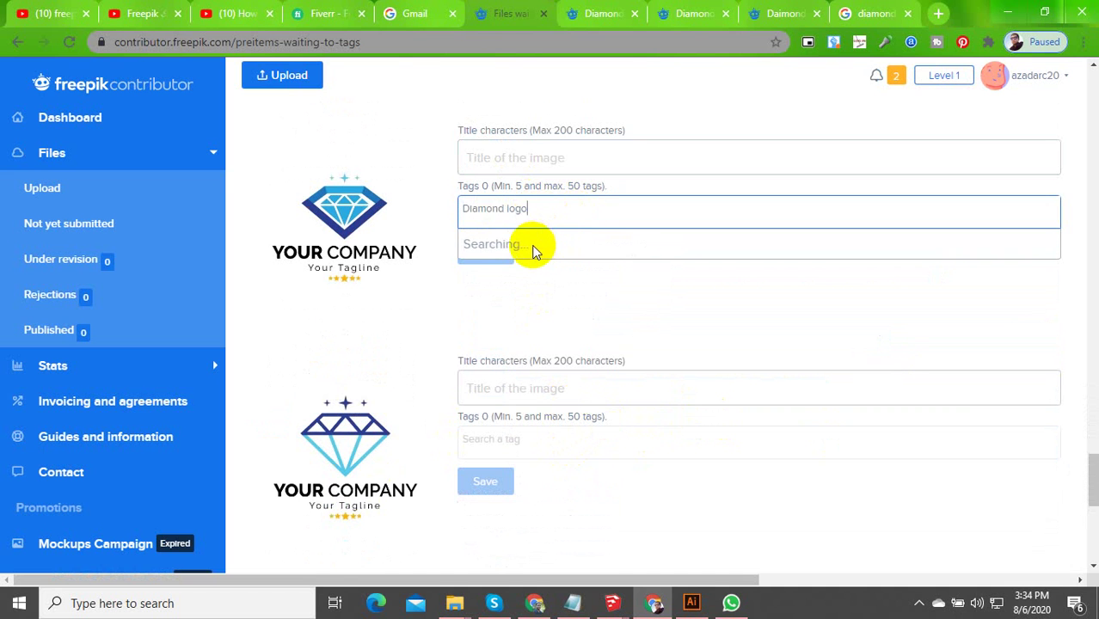
click(534, 246)
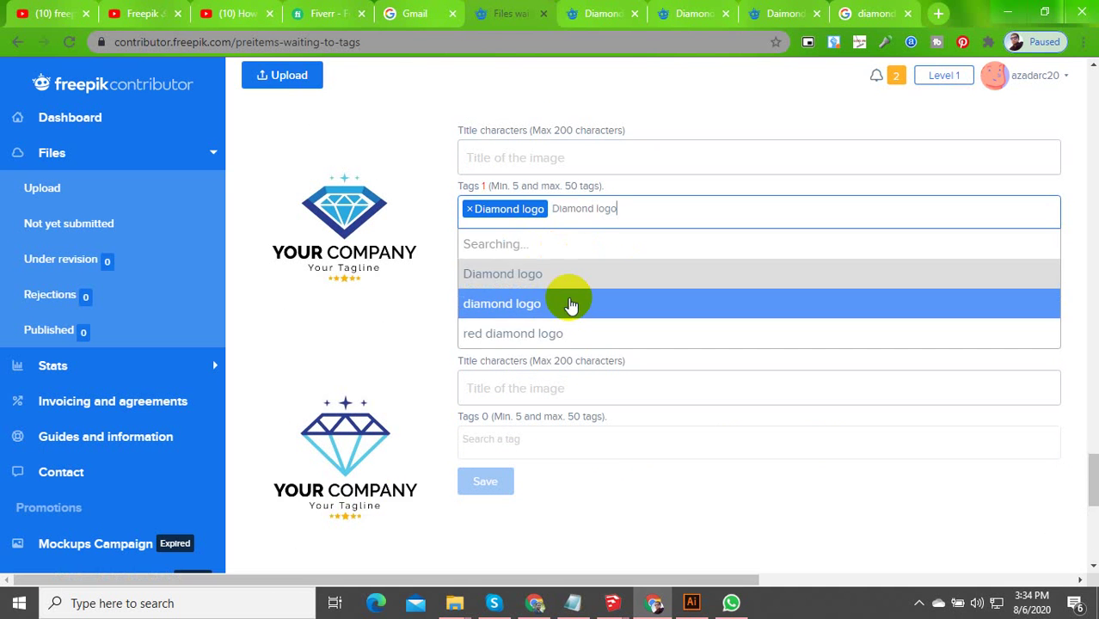
click(556, 305)
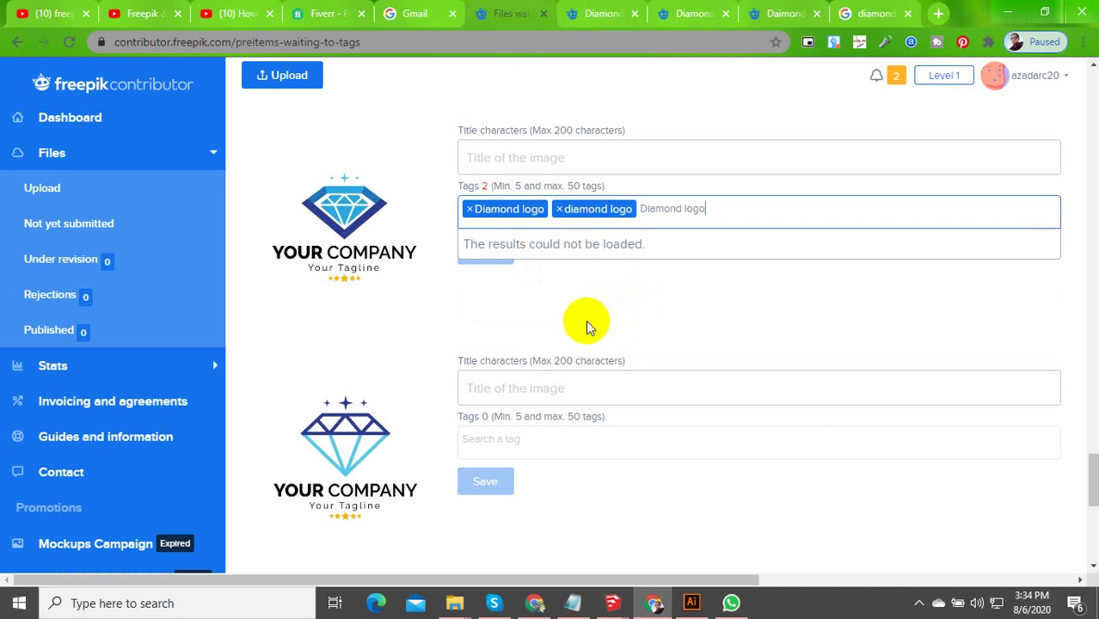
key(Return)
click(541, 307)
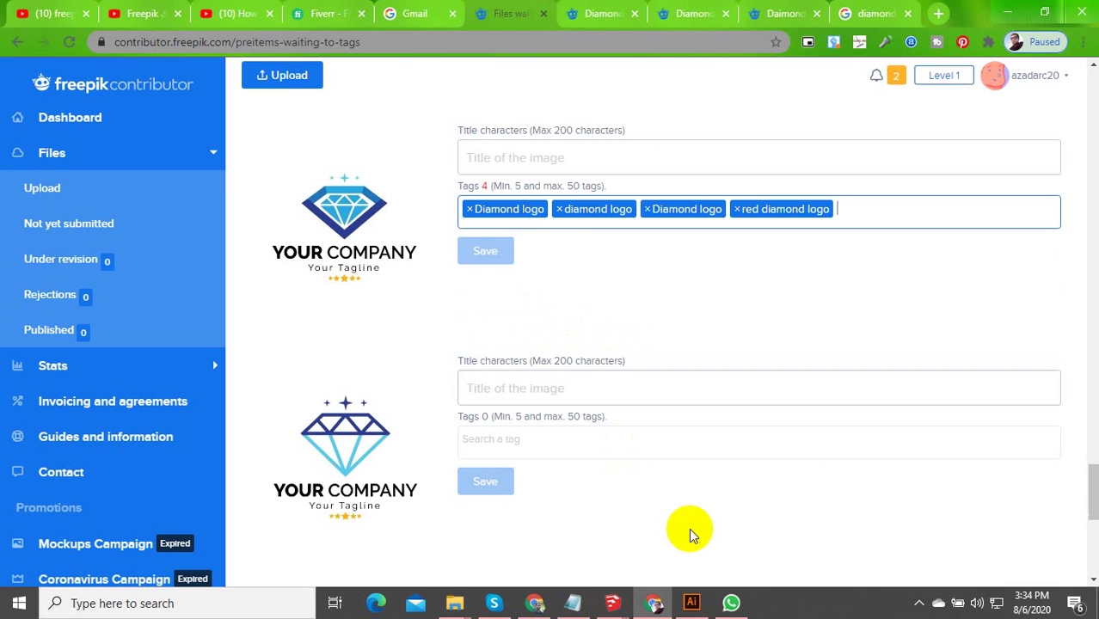
click(915, 600)
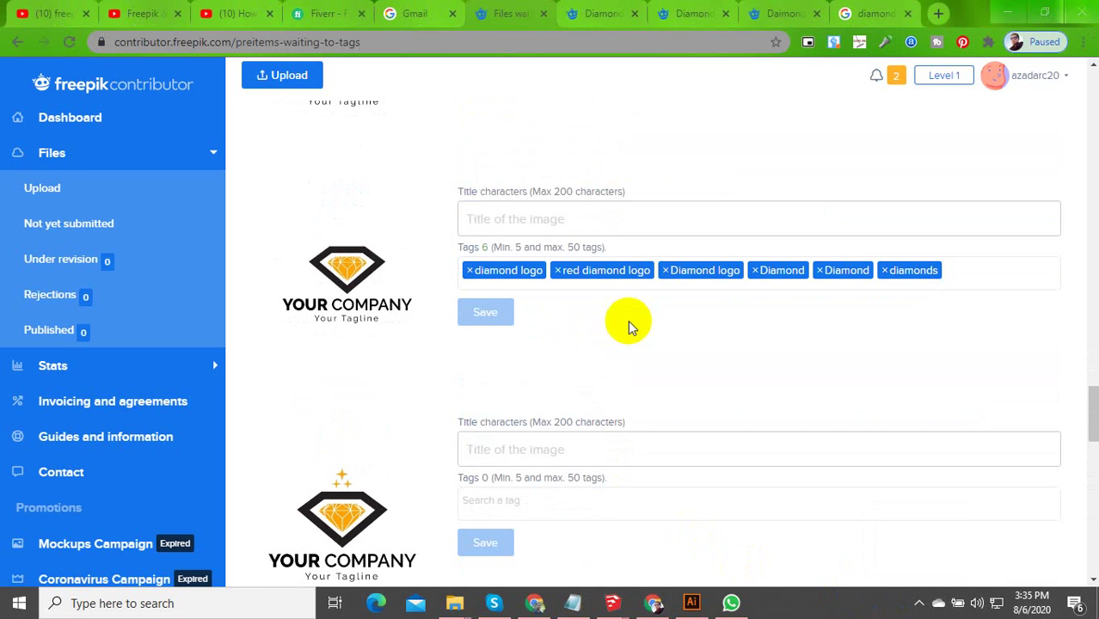
Title the plain yellow diamond logo and the sparkling yellow diamond logo below it "Diamond logo Free Vector"
click(531, 226)
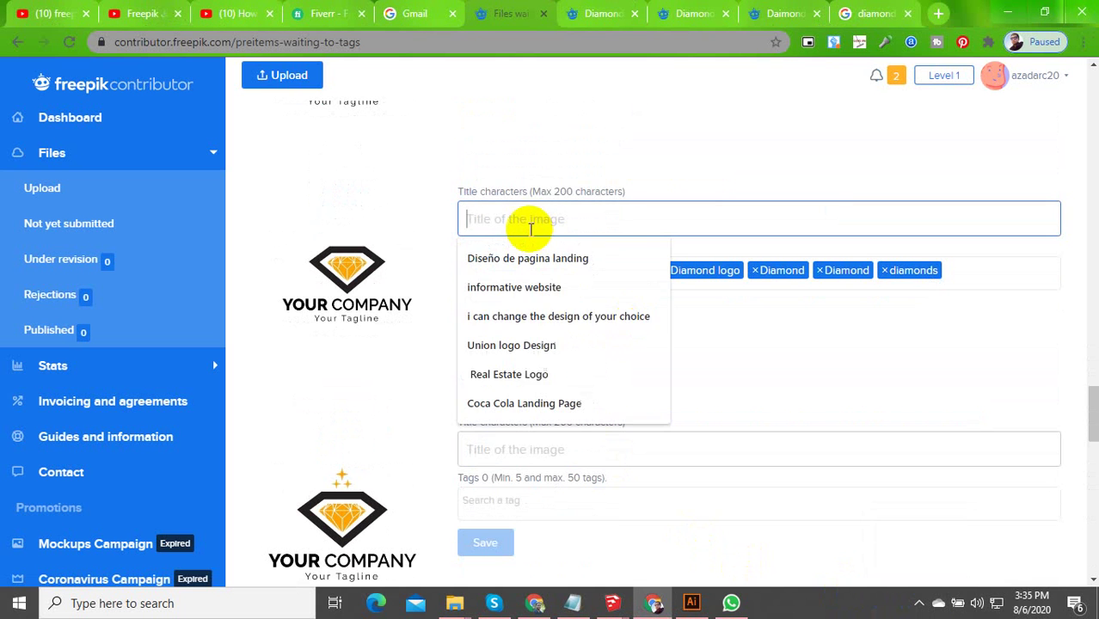
text(Diamond logo Free Vector)
click(740, 442)
text(Diamond logo Free Vector)
scroll(704, 417, down, 4)
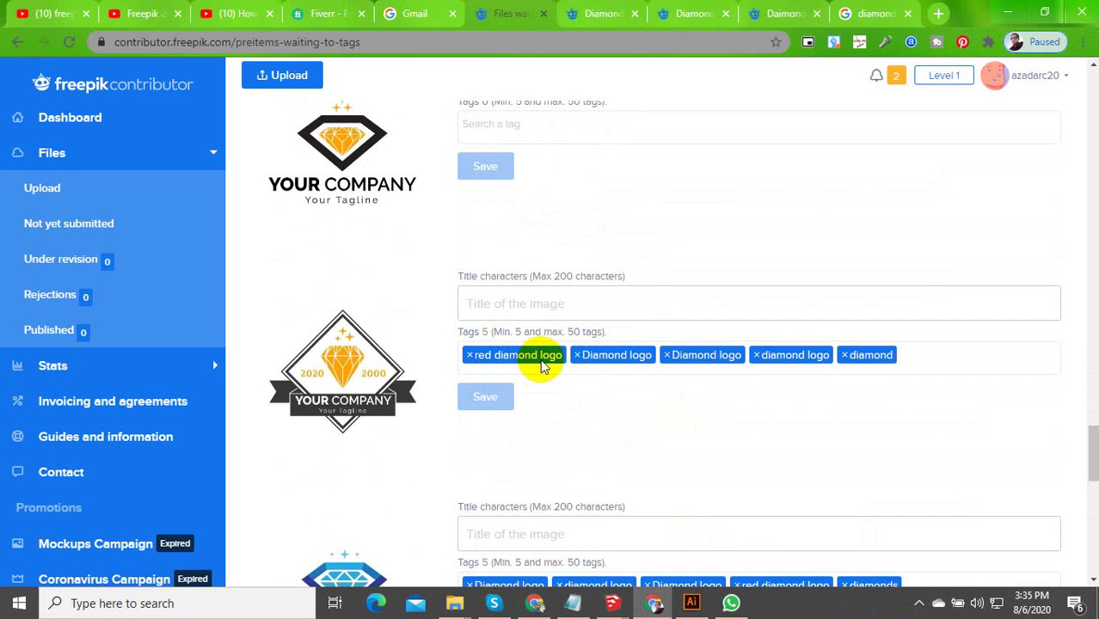
Title the ribbon badge logo and the three blue diamond logos below it "Diamond logo Free Vector"
click(503, 303)
text(Diamond logo Free Vector)
scroll(592, 420, down, 4)
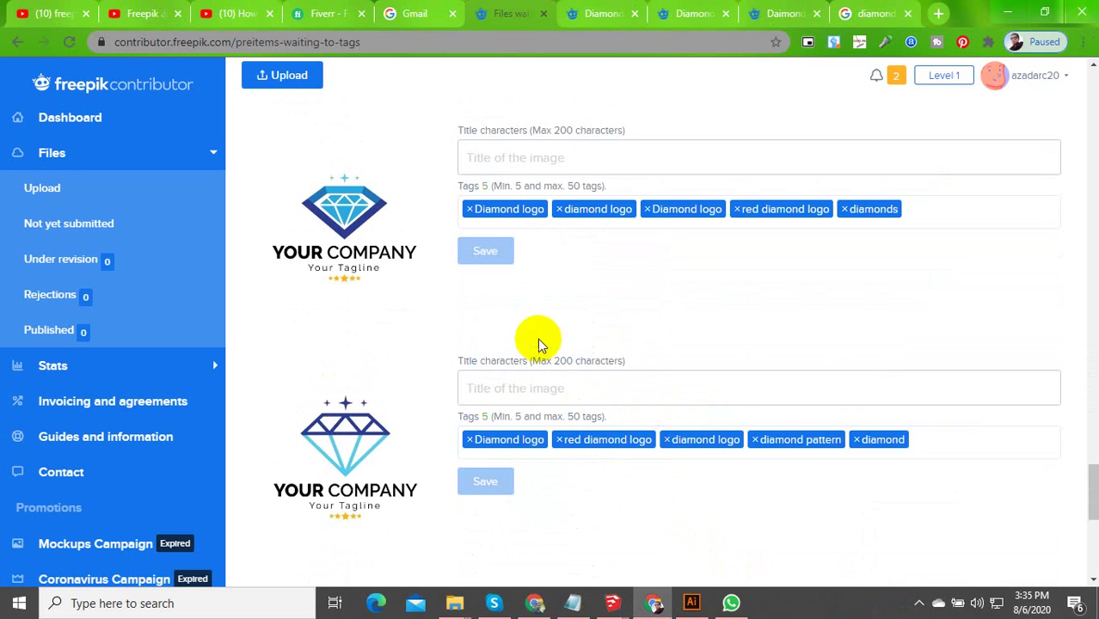
click(522, 385)
text(Diamond logo Free Vector)
click(555, 166)
text(Diamond logo Free Vector)
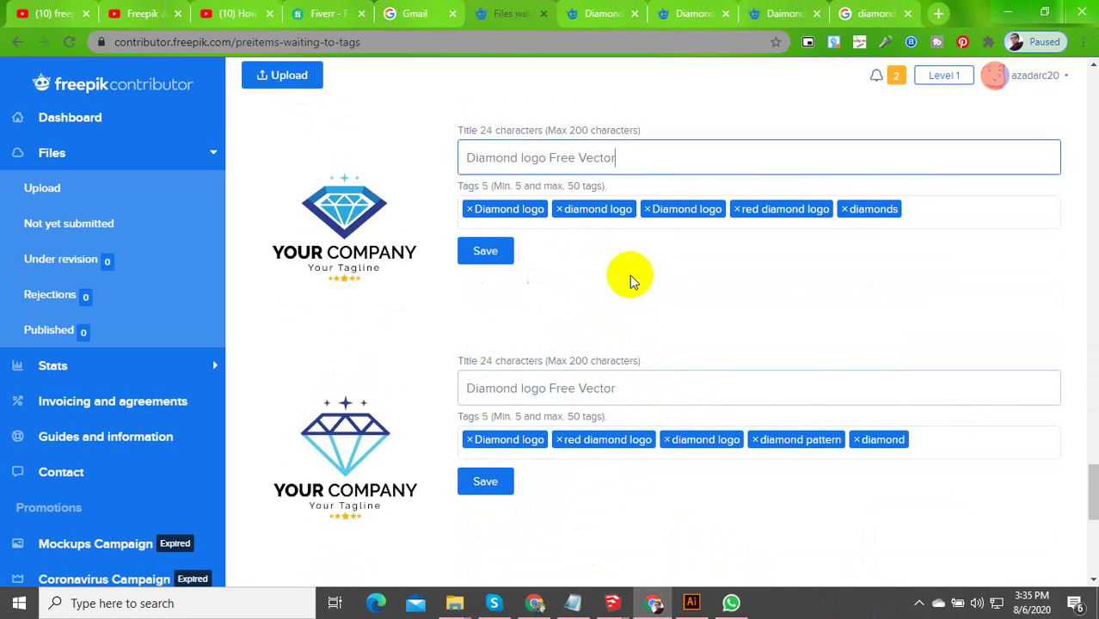
scroll(728, 276, down, 4)
click(555, 241)
text(Diamond logo Free Vector)
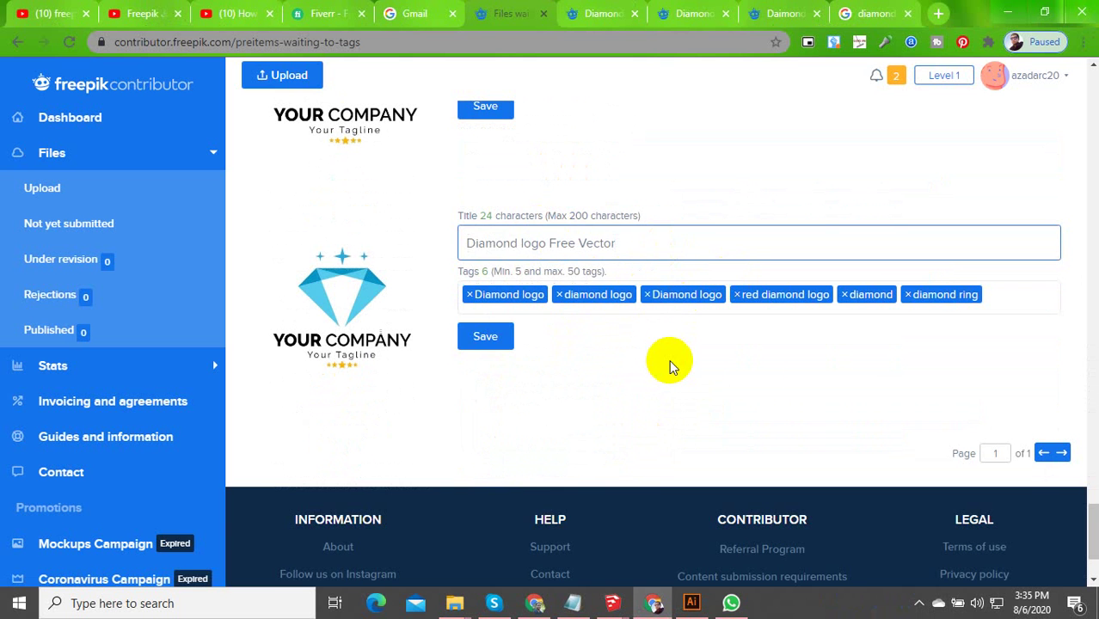
Save the titles and tags of the hypnotherapy logos and the law logos down to the scales logo with stars
scroll(711, 388, up, 10)
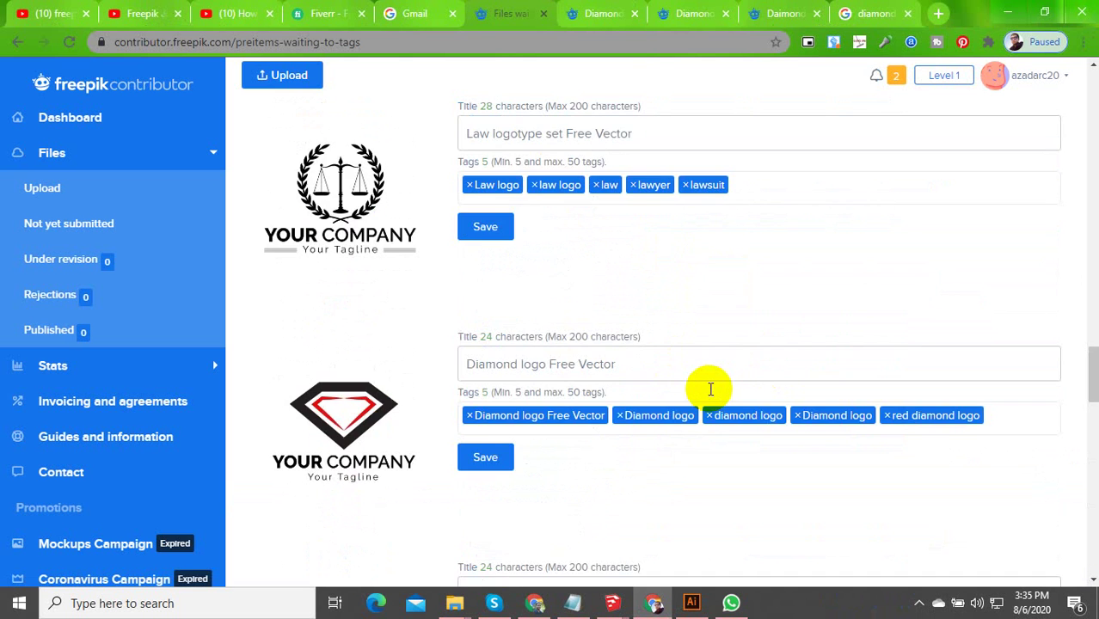
scroll(710, 389, up, 10)
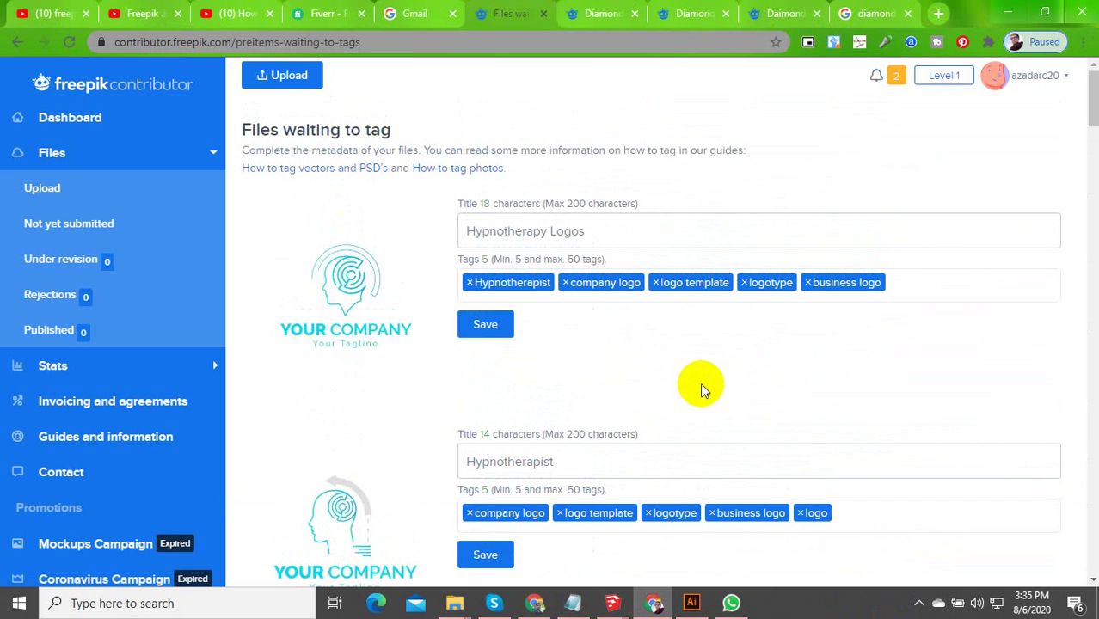
click(484, 555)
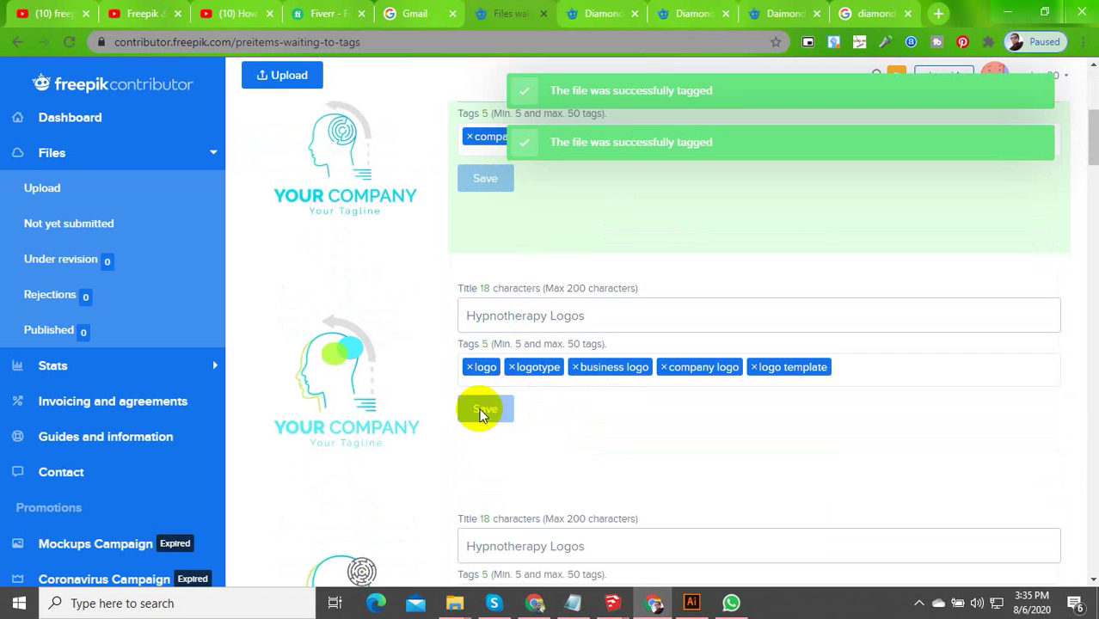
click(482, 415)
click(473, 263)
click(487, 515)
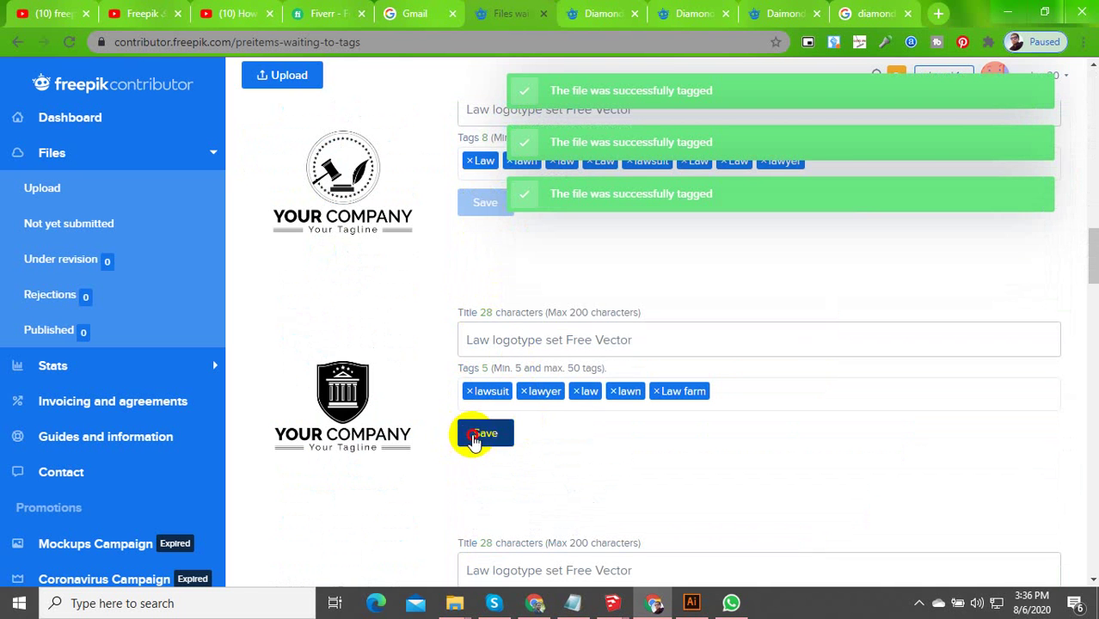
click(481, 434)
click(486, 521)
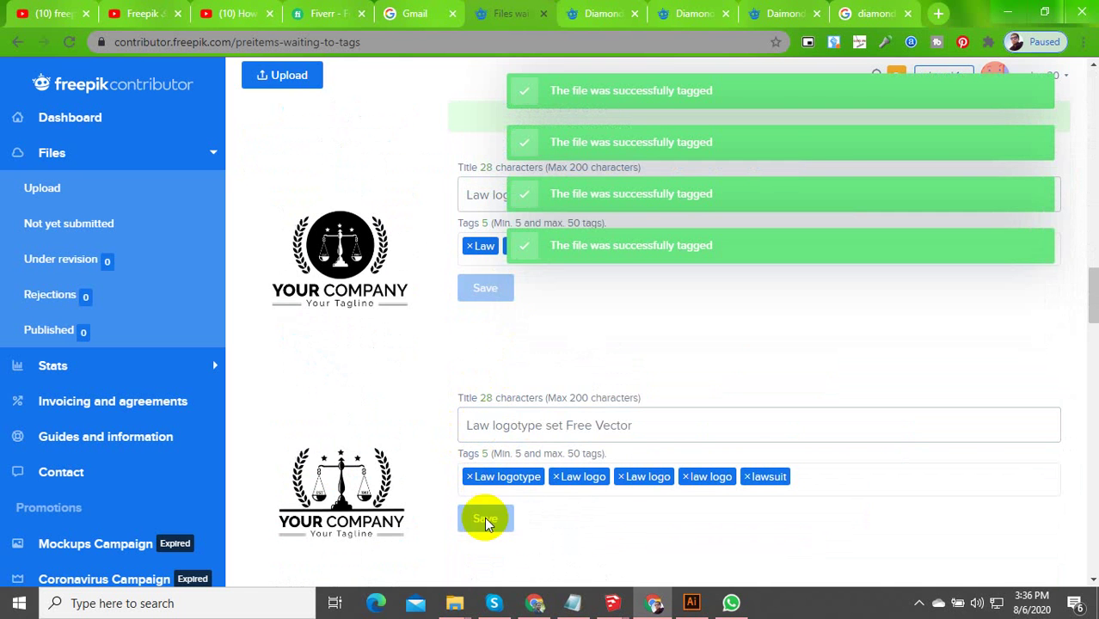
Save the metadata of the diamond logos and of the remaining law logos, including the crowned shield
click(502, 403)
click(488, 455)
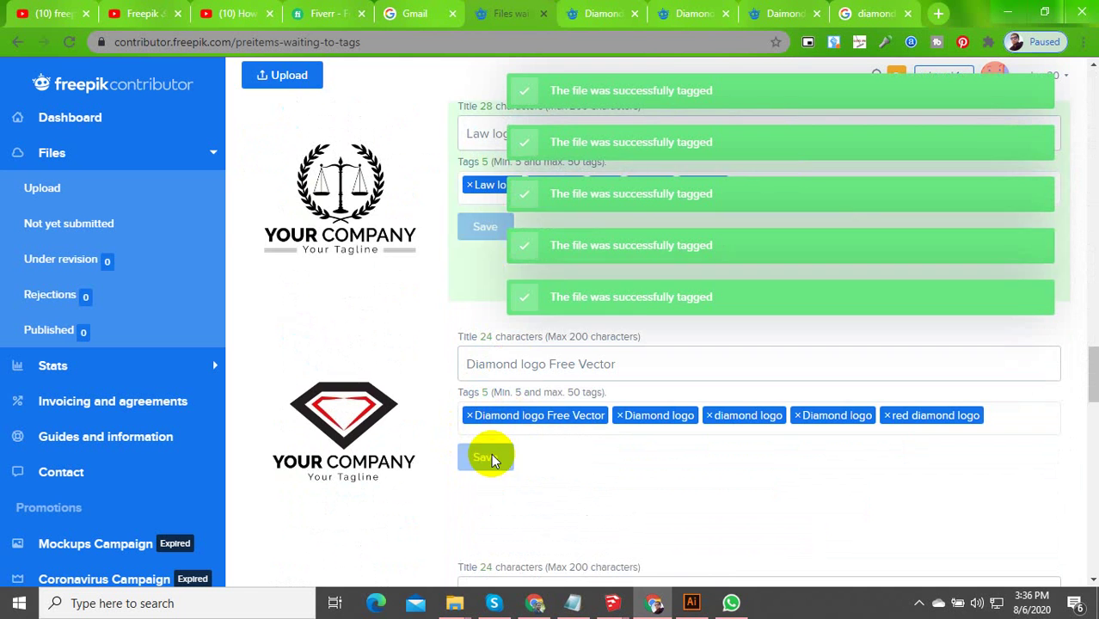
click(483, 313)
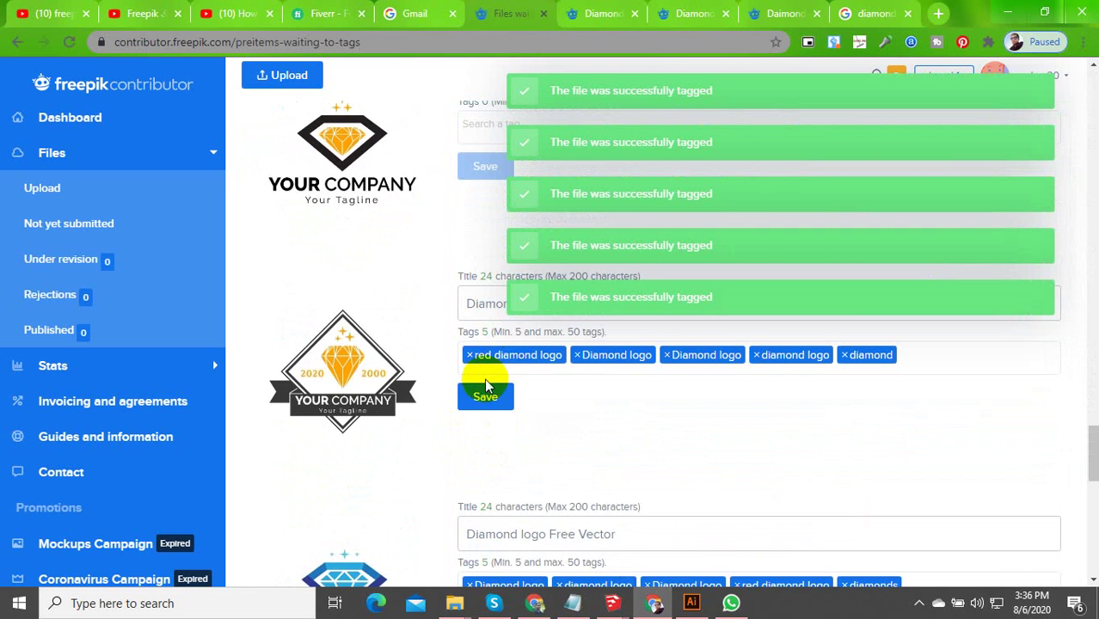
click(483, 251)
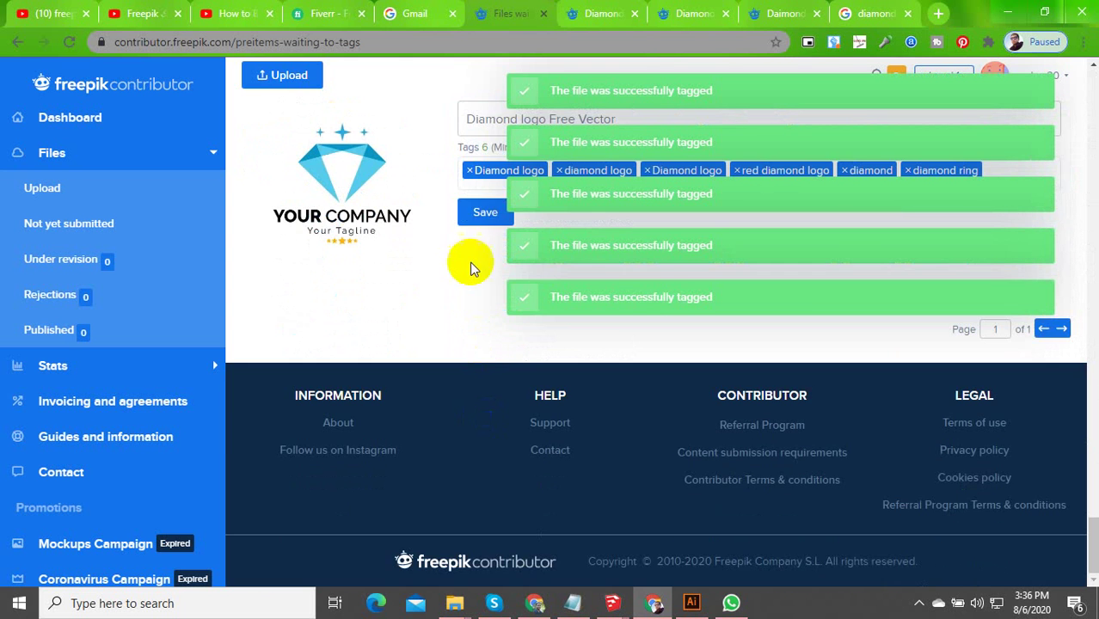
click(484, 211)
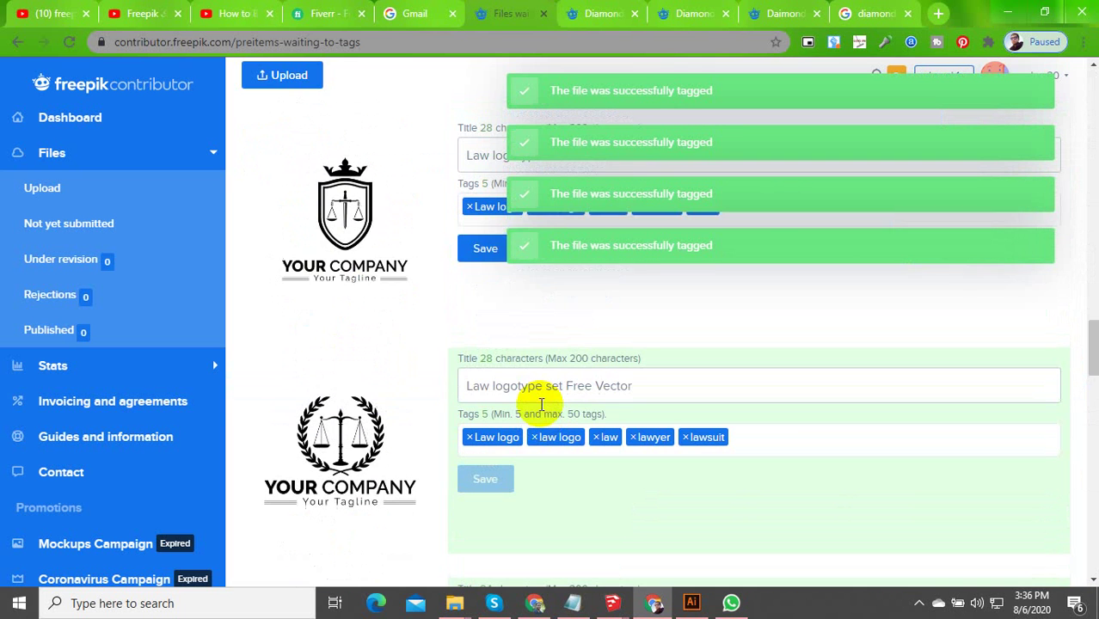
click(485, 249)
click(484, 380)
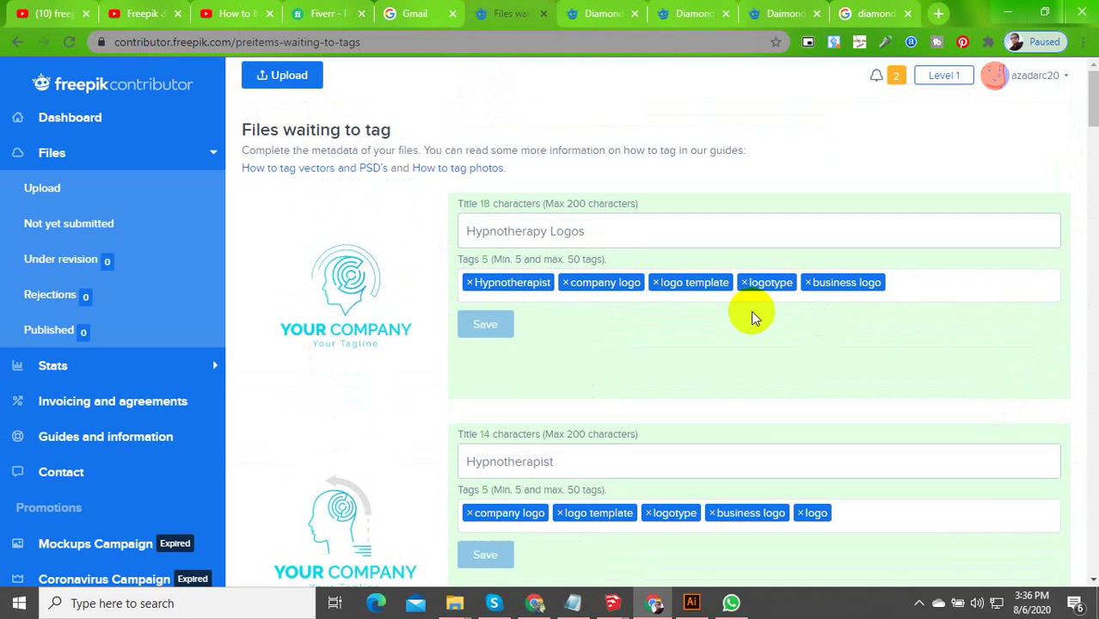
Reload the tagging page and review the status and error message of each file not yet submitted
click(70, 42)
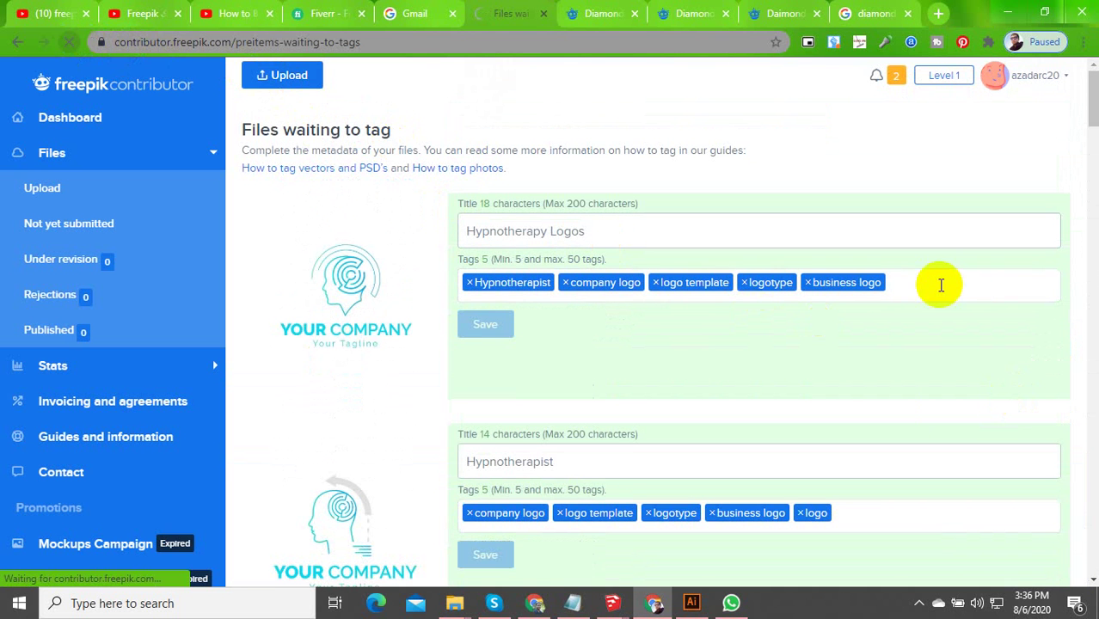
click(919, 602)
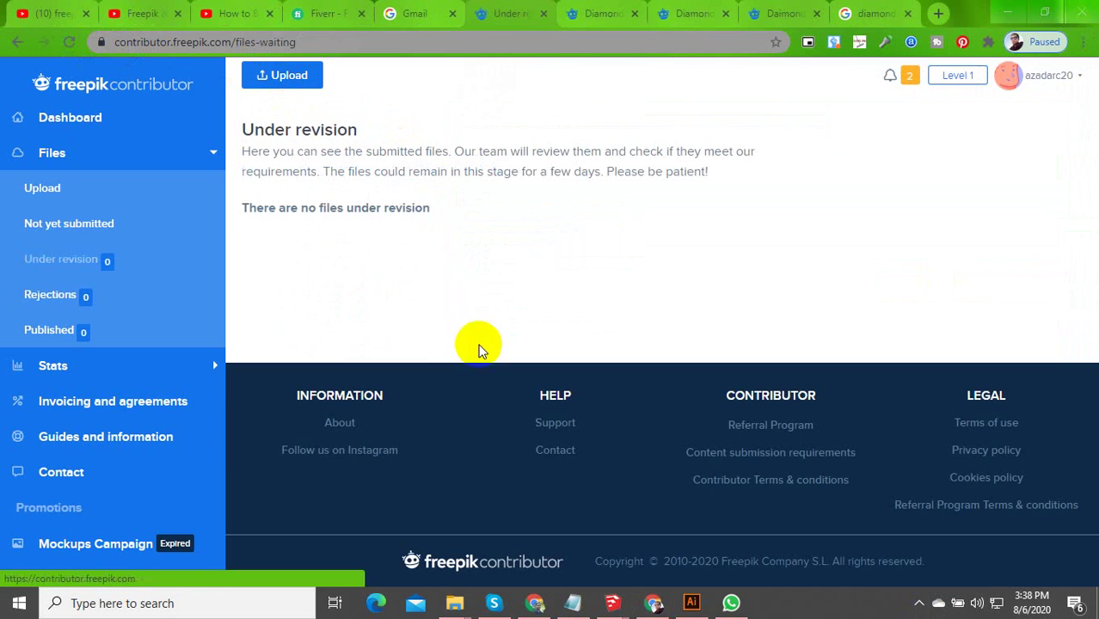
click(105, 244)
scroll(619, 344, down, 4)
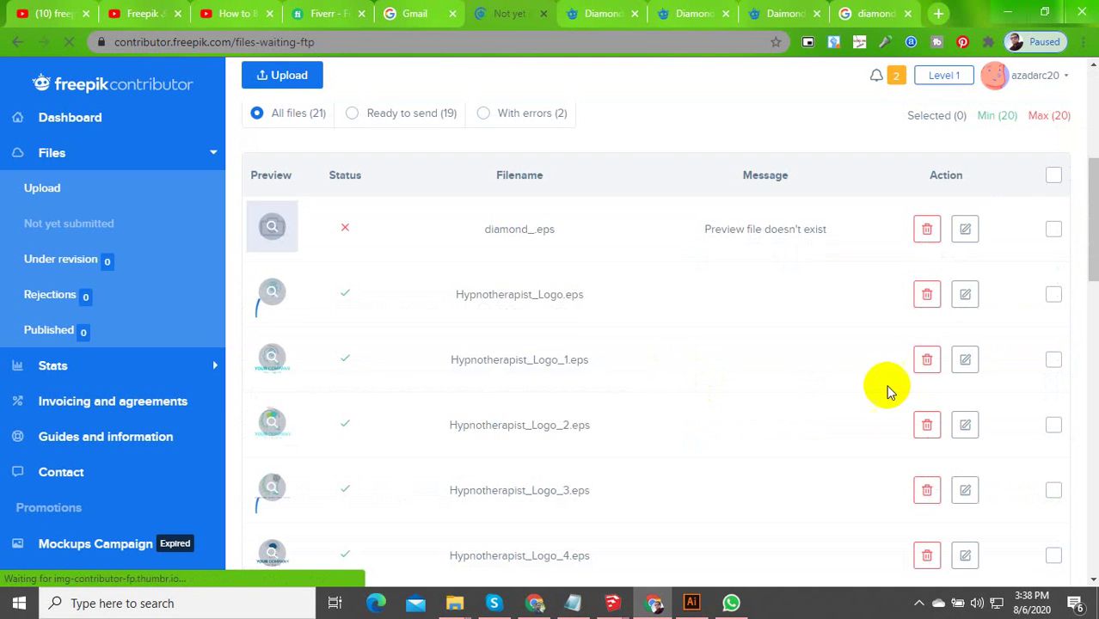
scroll(834, 408, down, 4)
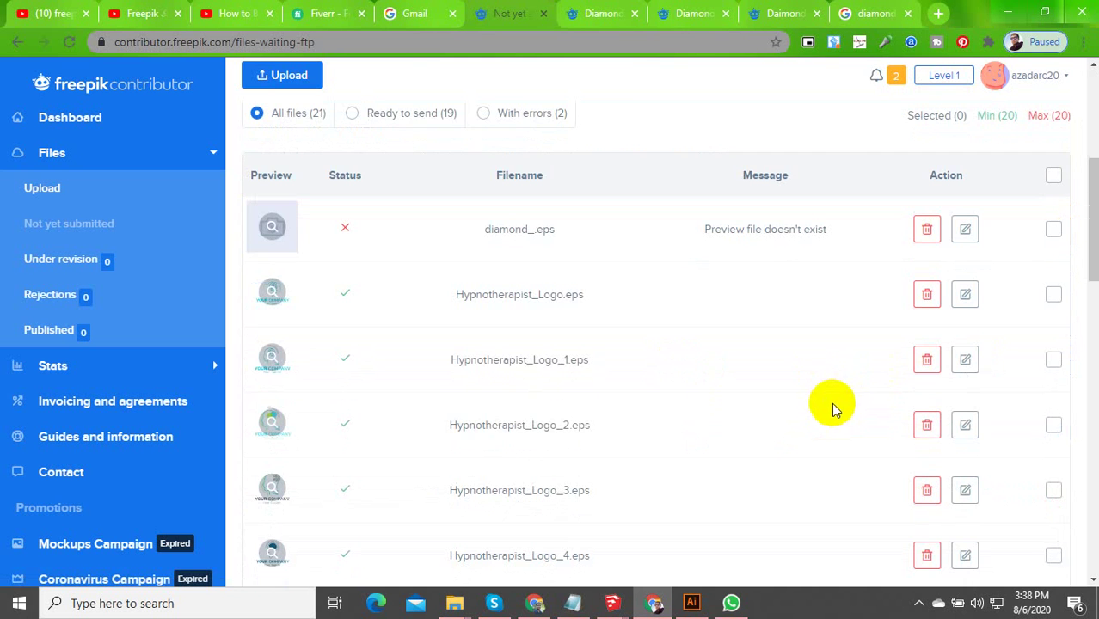
scroll(712, 416, down, 15)
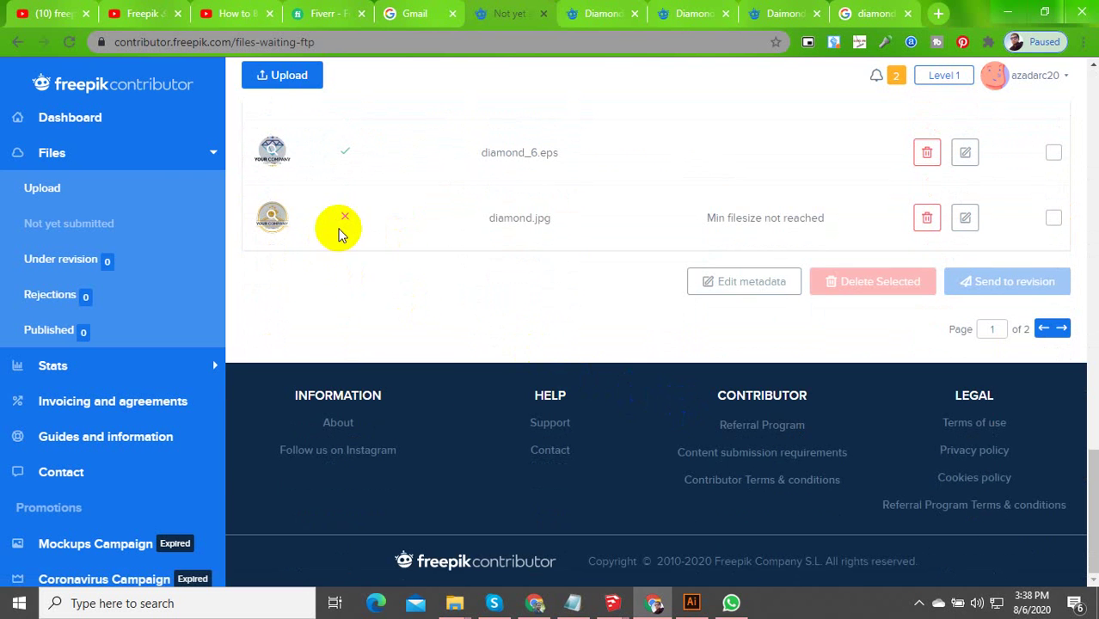
scroll(392, 258, up, 18)
scroll(382, 430, down, 5)
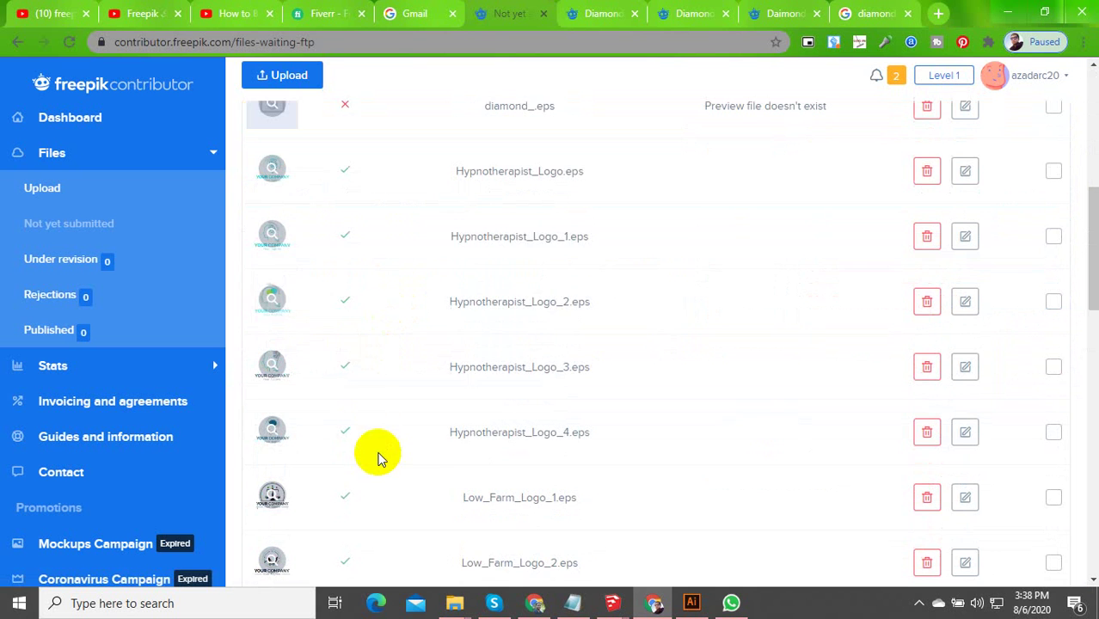
scroll(357, 336, down, 12)
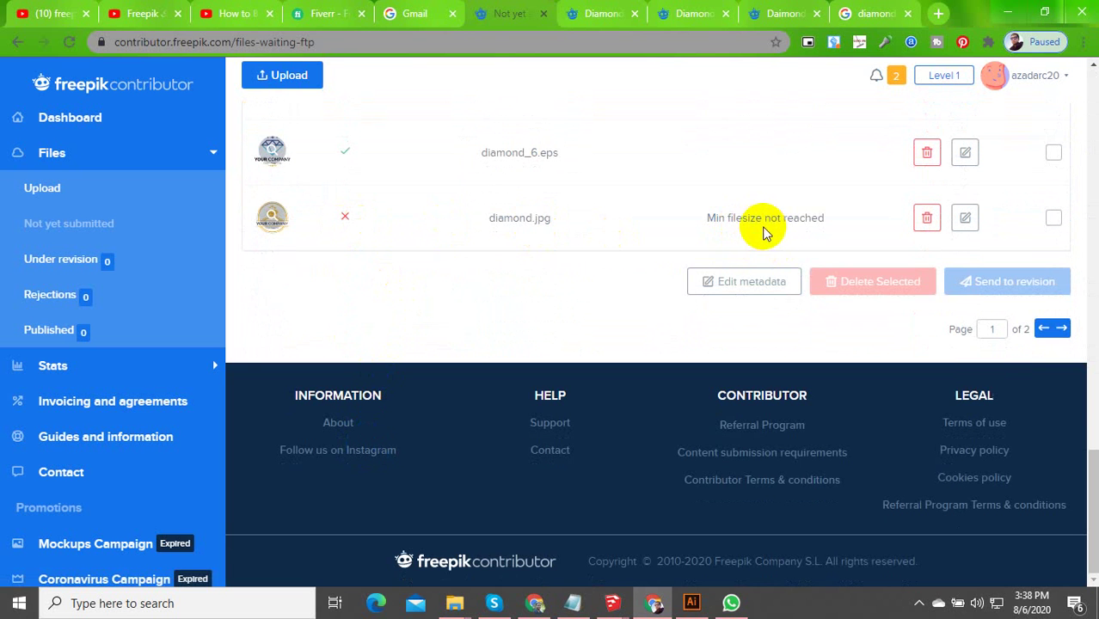
Open the metadata editor from the diamond.jpg entry and check the tags of the last diamond logo
click(962, 225)
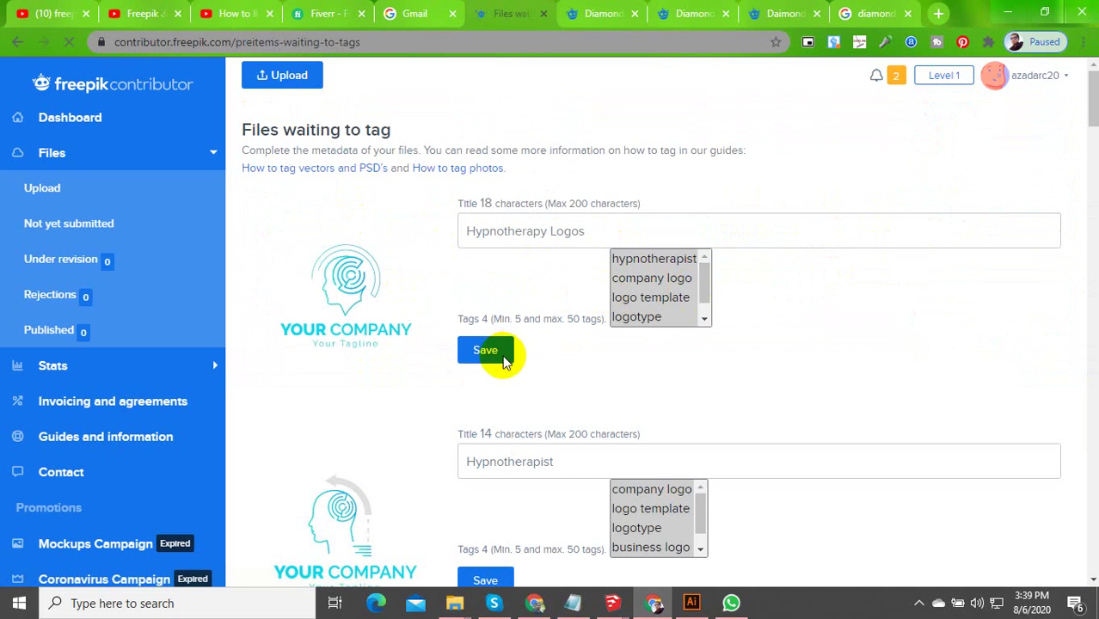
scroll(515, 359, down, 15)
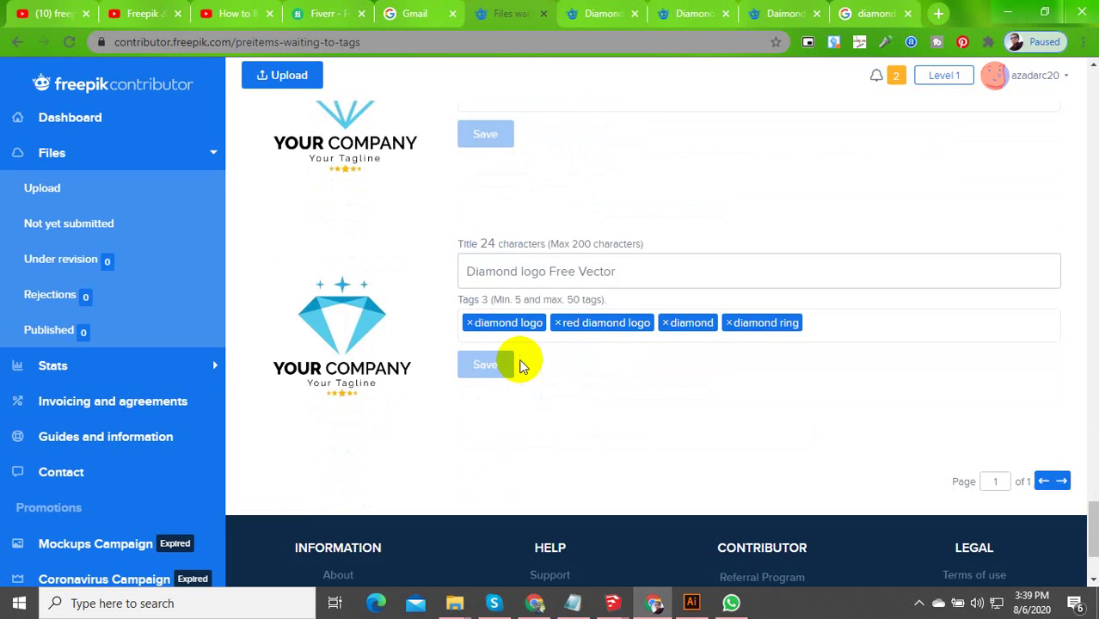
scroll(518, 361, down, 5)
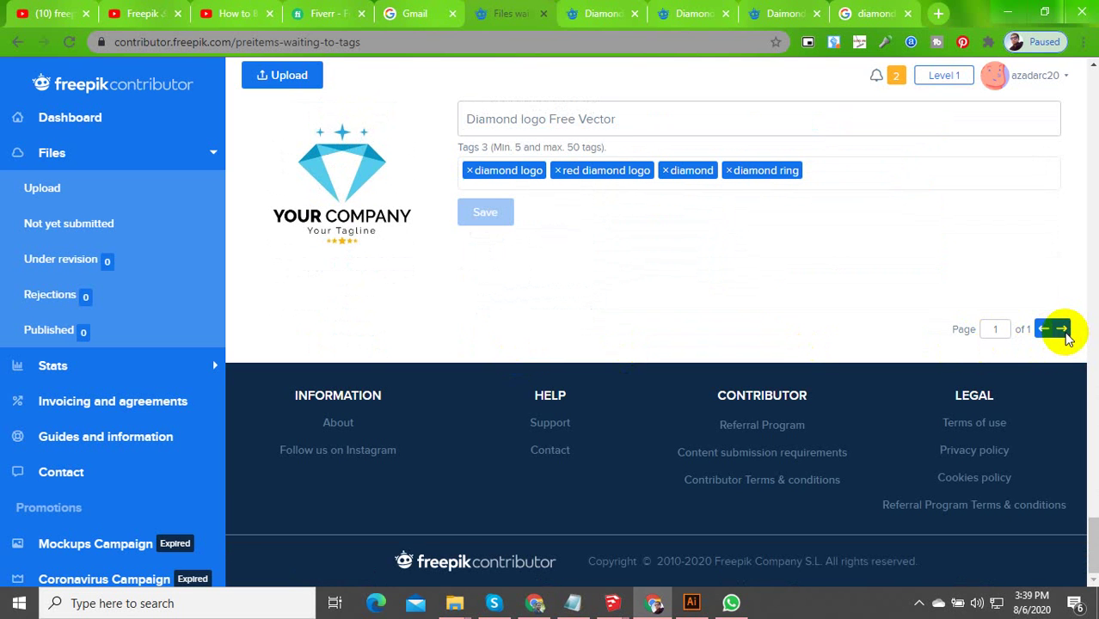
click(919, 602)
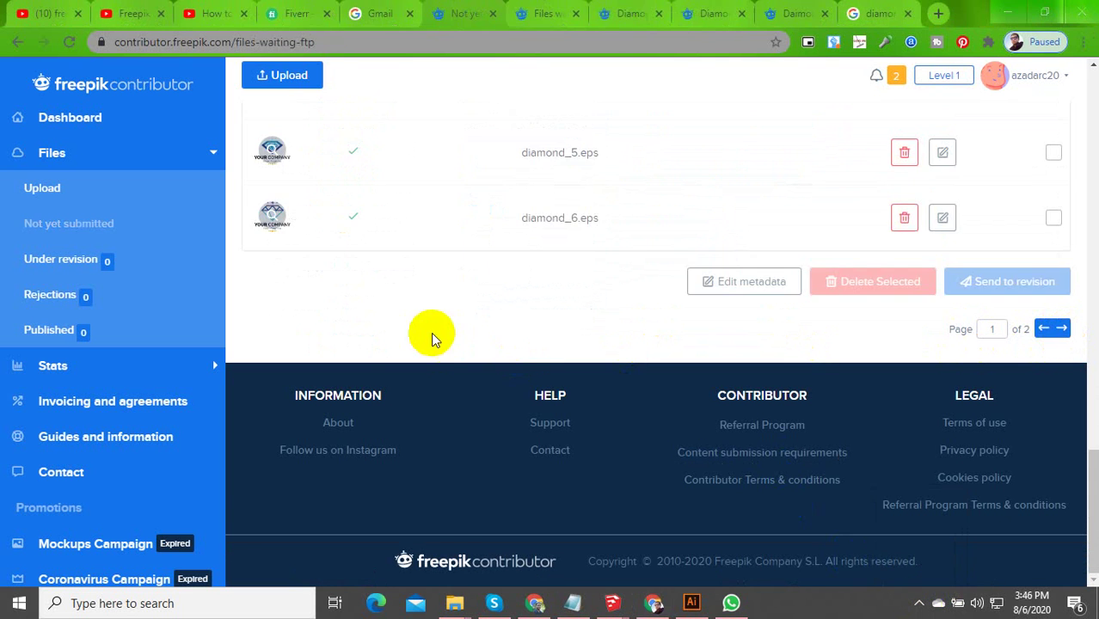
Check the statuses of the files not yet submitted and select all files on the first page
scroll(466, 338, up, 8)
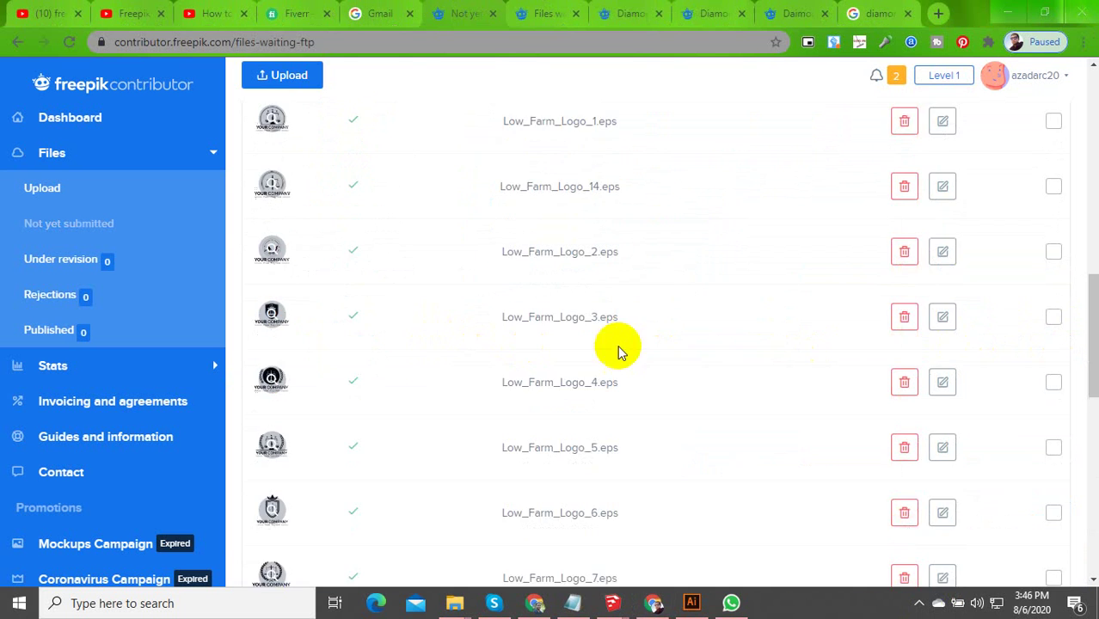
scroll(585, 349, up, 10)
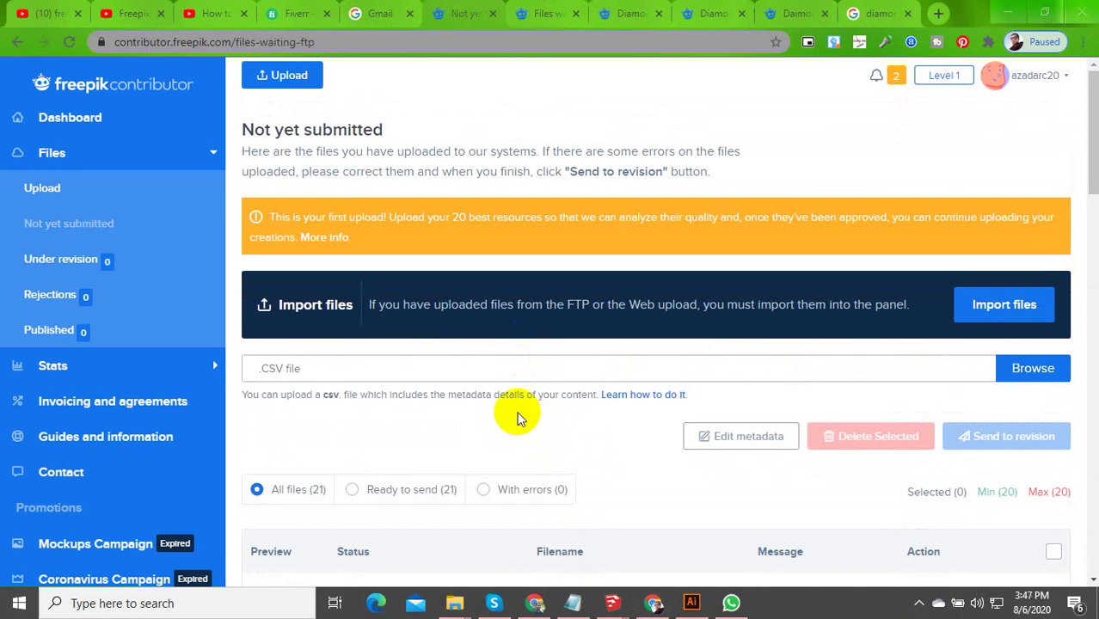
scroll(478, 418, down, 4)
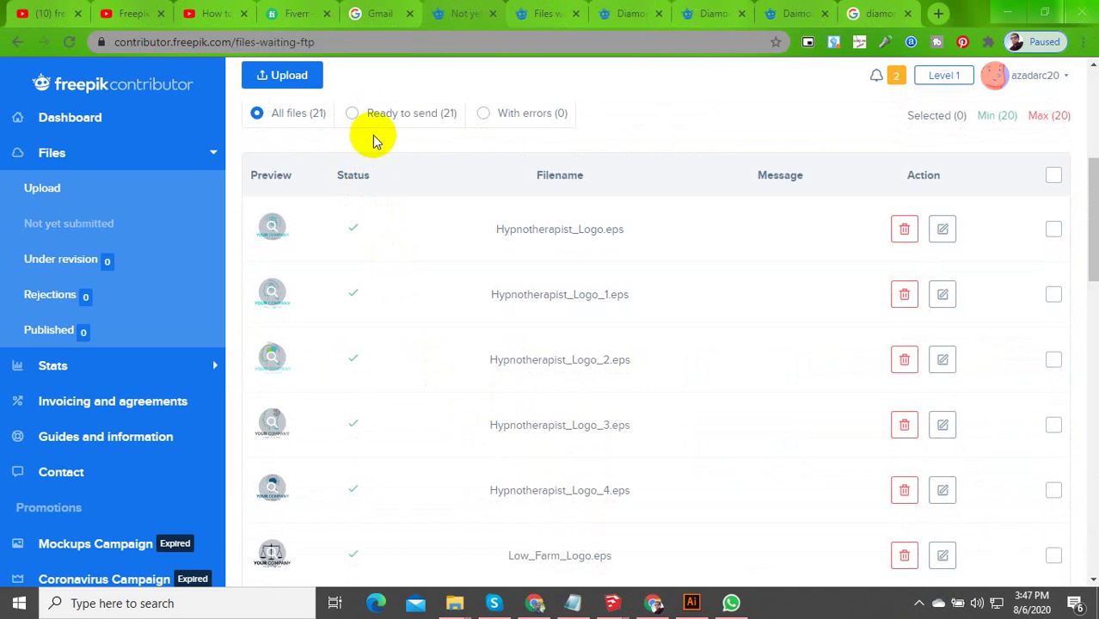
scroll(440, 307, down, 15)
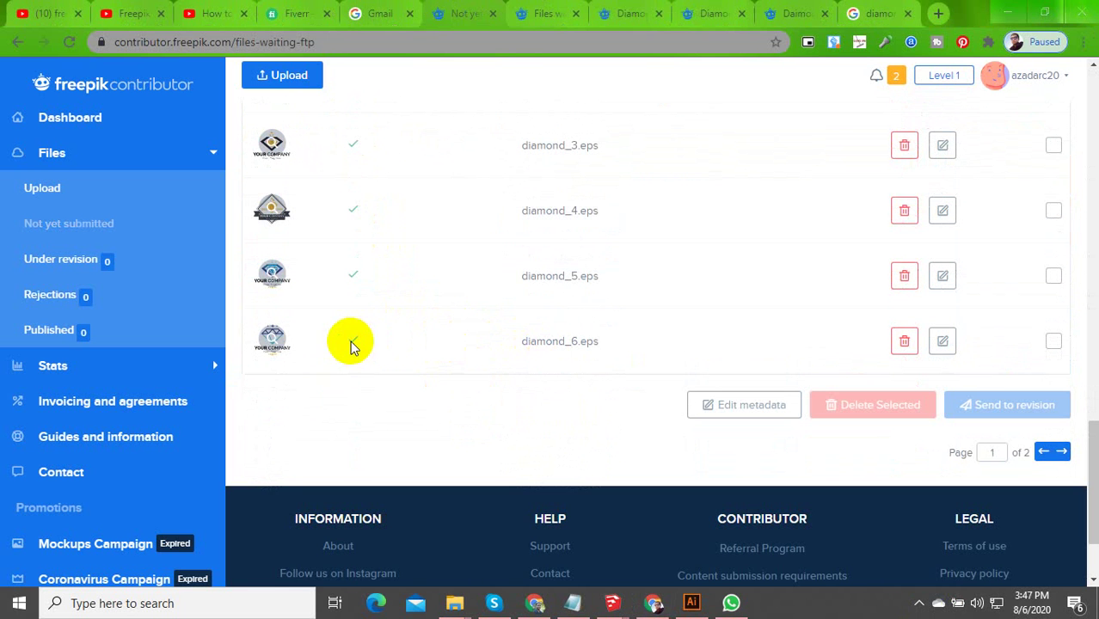
scroll(359, 307, up, 5)
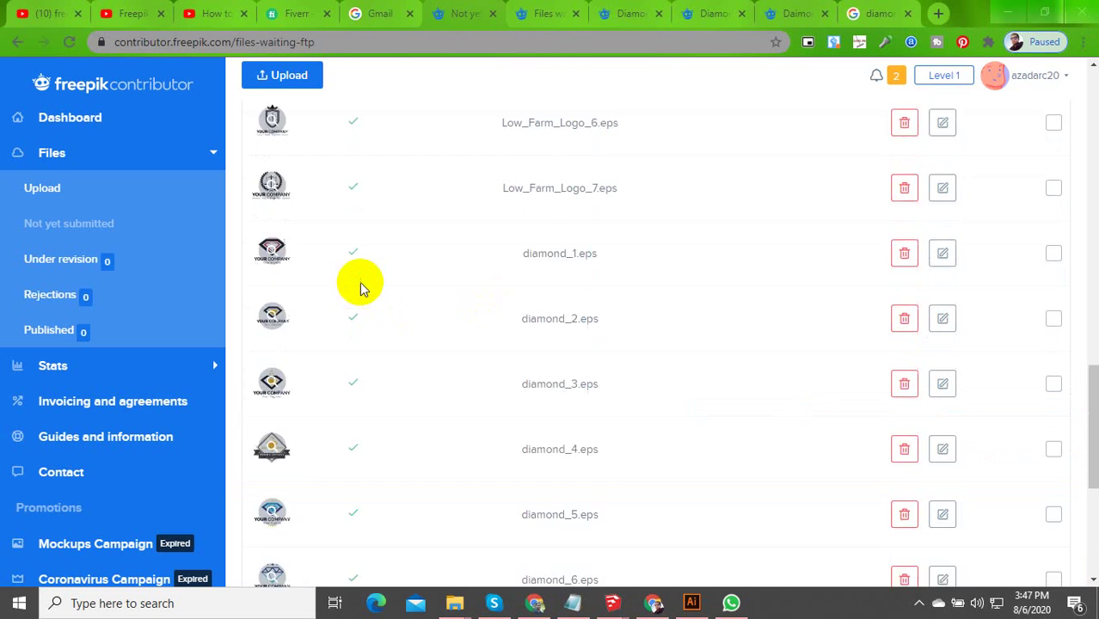
scroll(375, 337, up, 5)
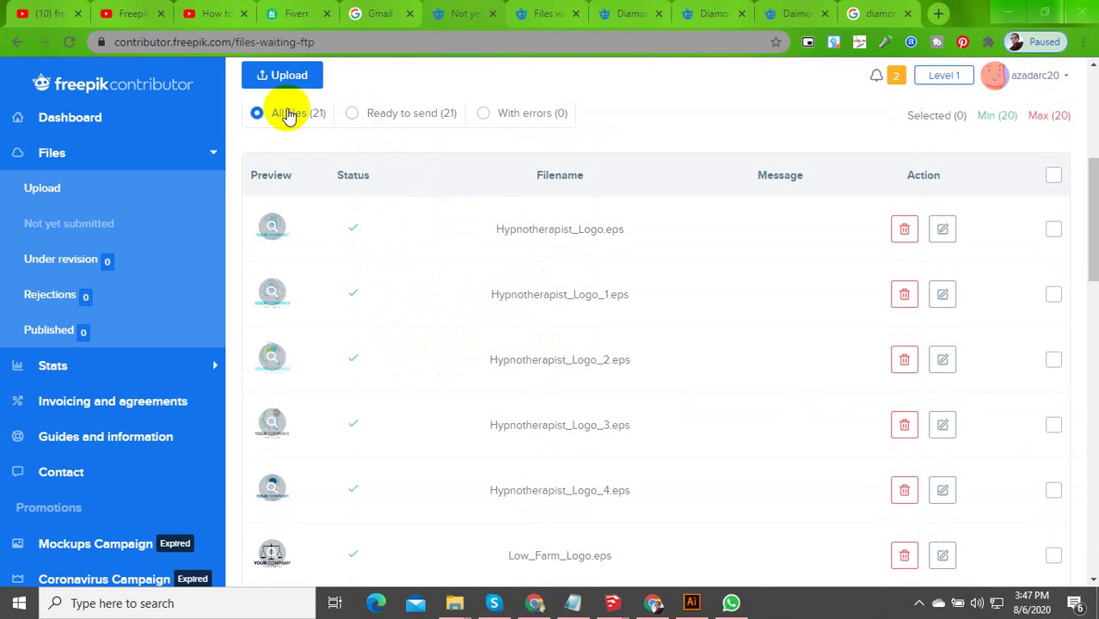
click(1054, 174)
scroll(987, 258, down, 15)
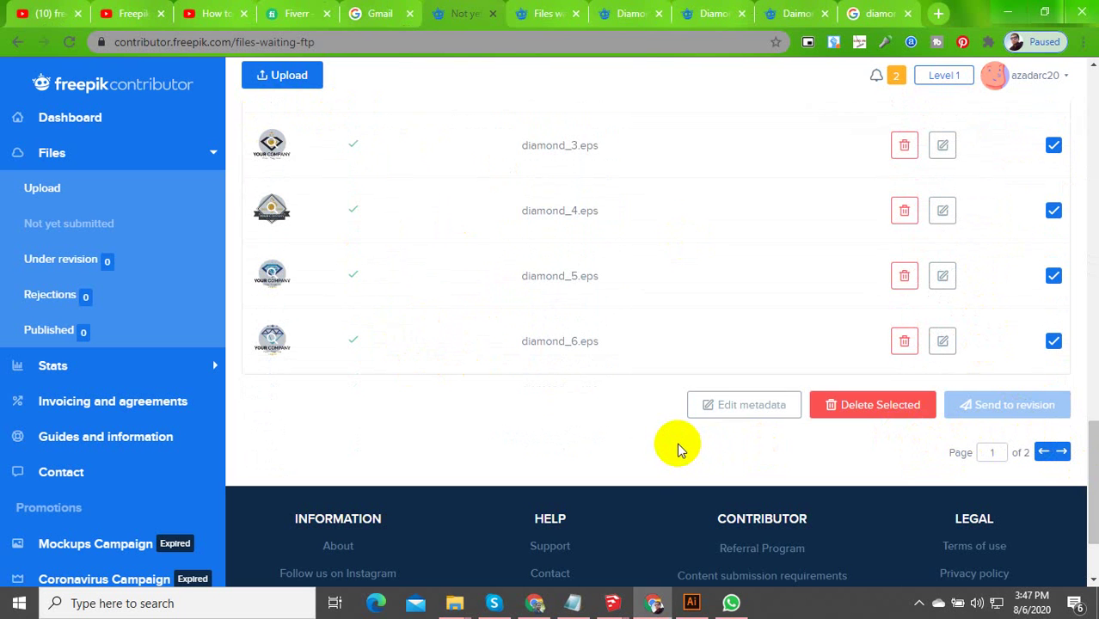
scroll(880, 384, up, 20)
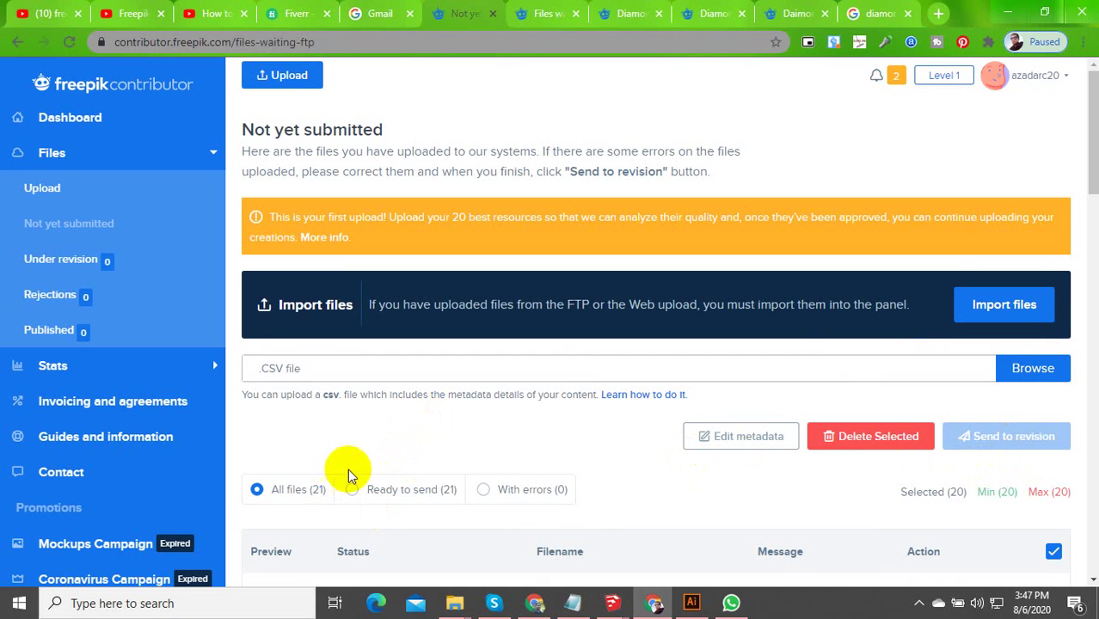
Filter the list of files not yet submitted to those ready to send
click(351, 492)
scroll(398, 456, down, 4)
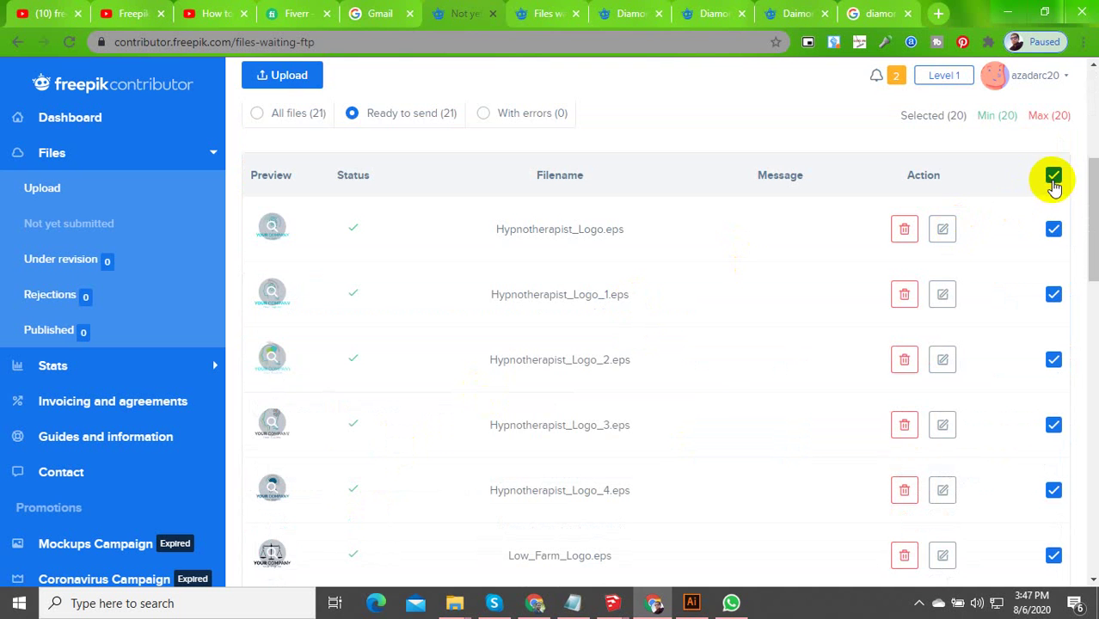
scroll(966, 226, up, 4)
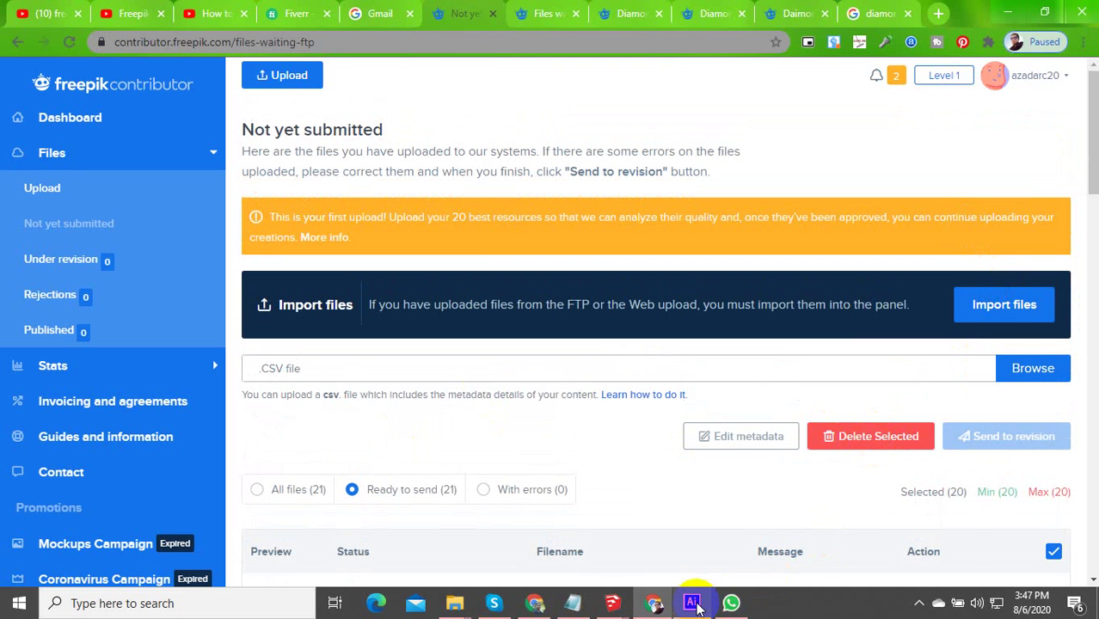
click(919, 604)
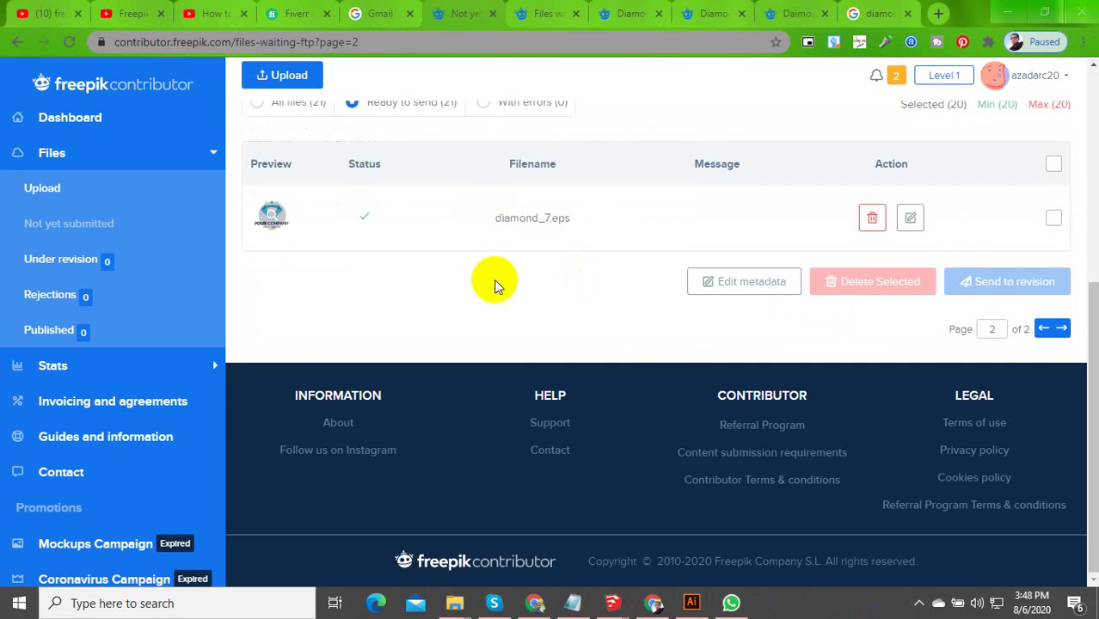
Delete diamond_7.eps from the second page of files ready to send
scroll(404, 293, up, 4)
scroll(384, 414, down, 4)
click(872, 217)
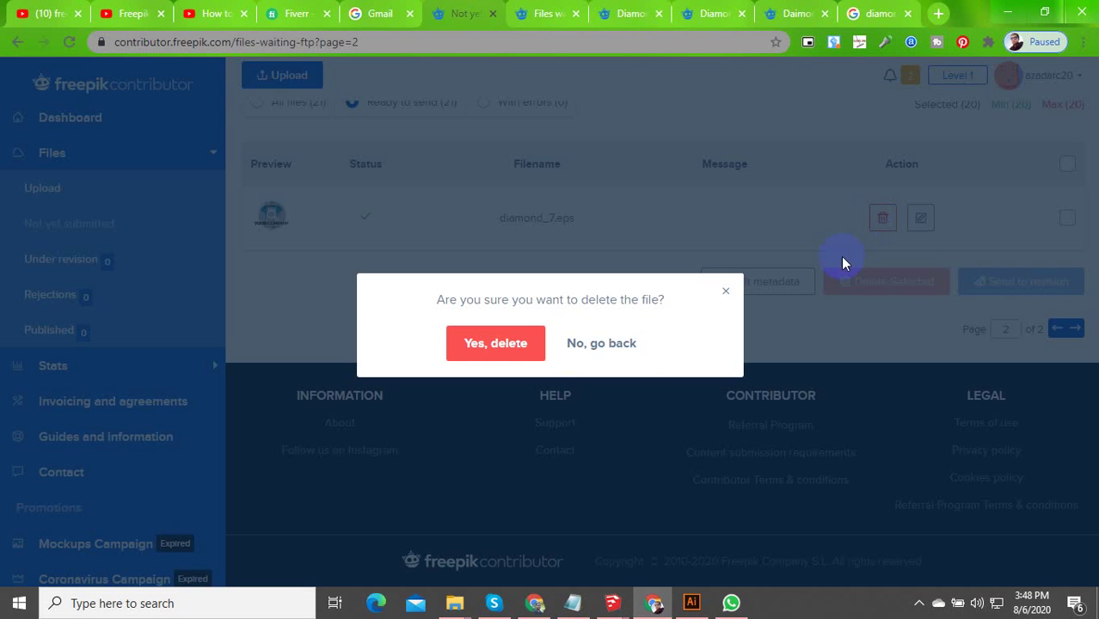
click(544, 342)
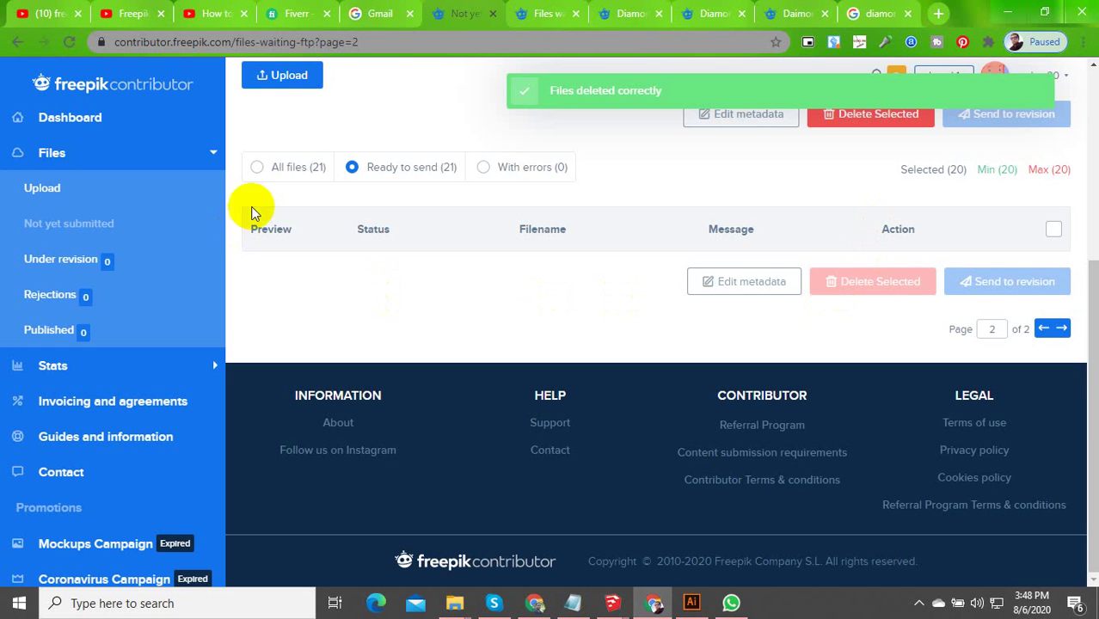
Refresh the list of files not yet submitted and reopen it at its first page
click(315, 175)
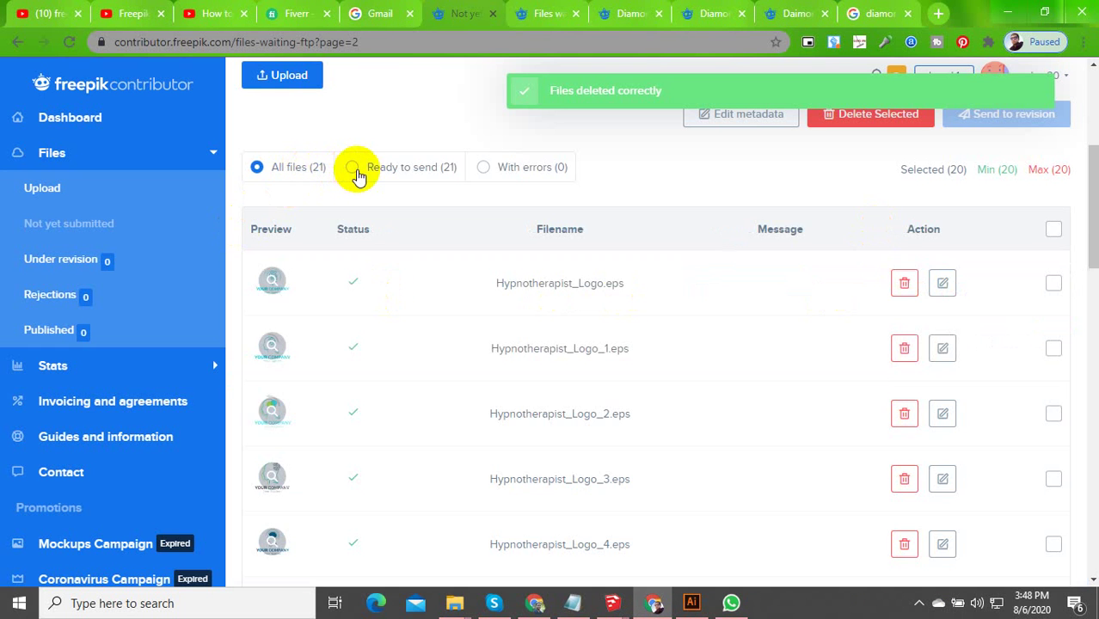
click(350, 168)
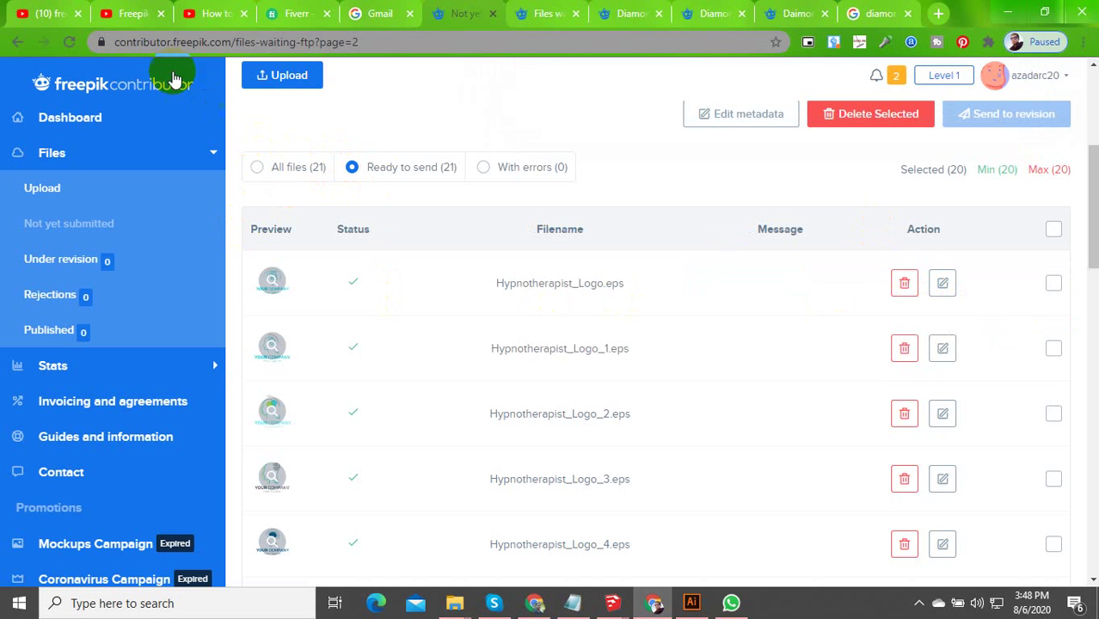
click(66, 42)
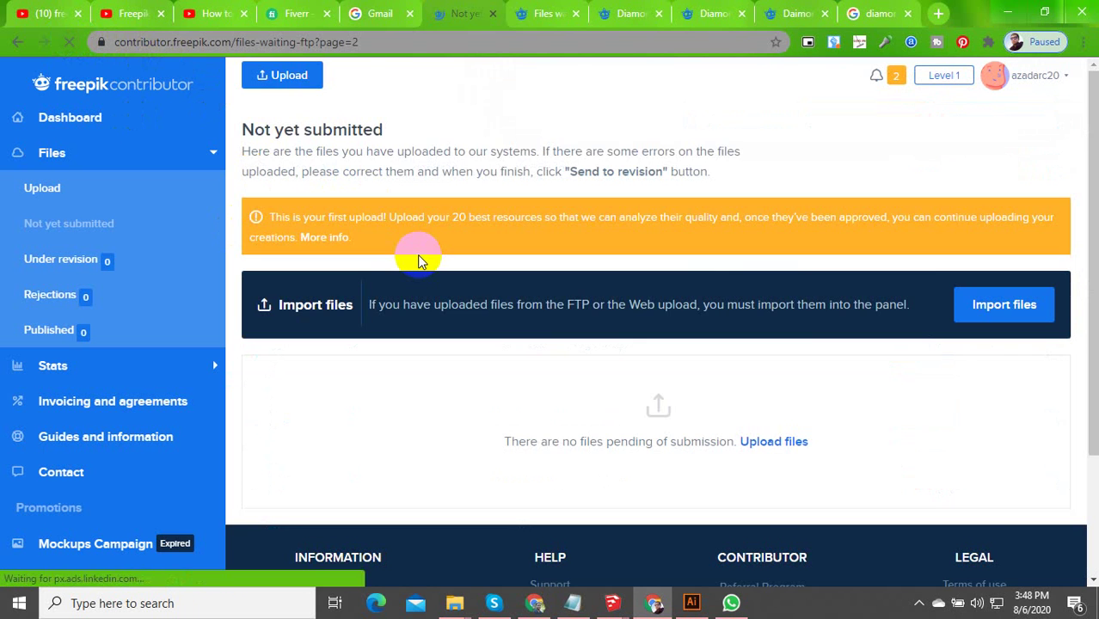
scroll(421, 284, down, 2)
scroll(456, 272, up, 2)
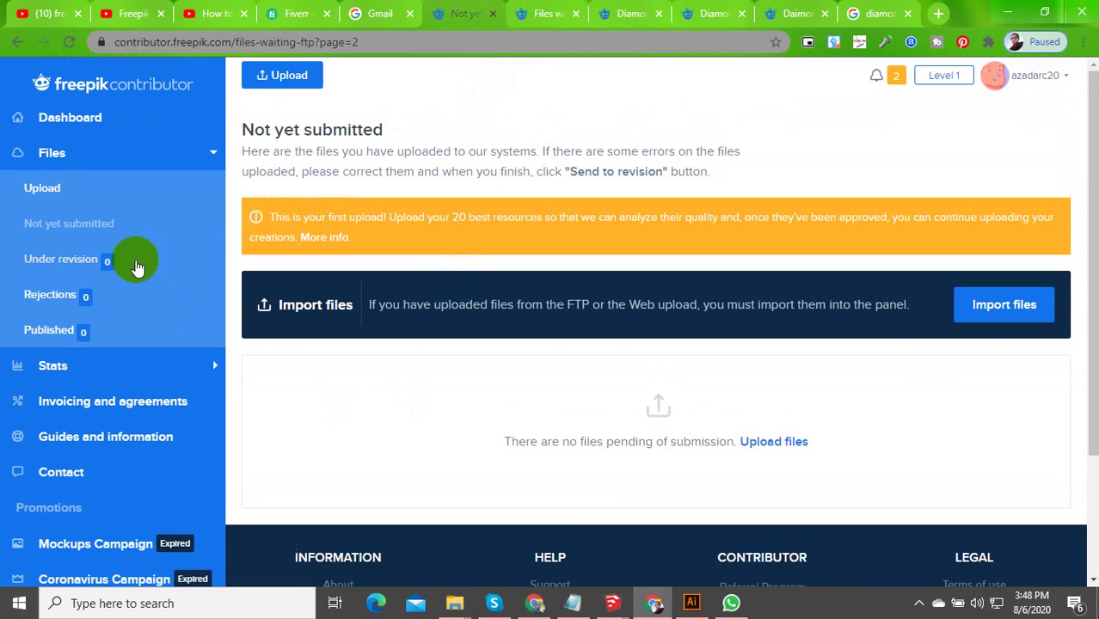
click(72, 223)
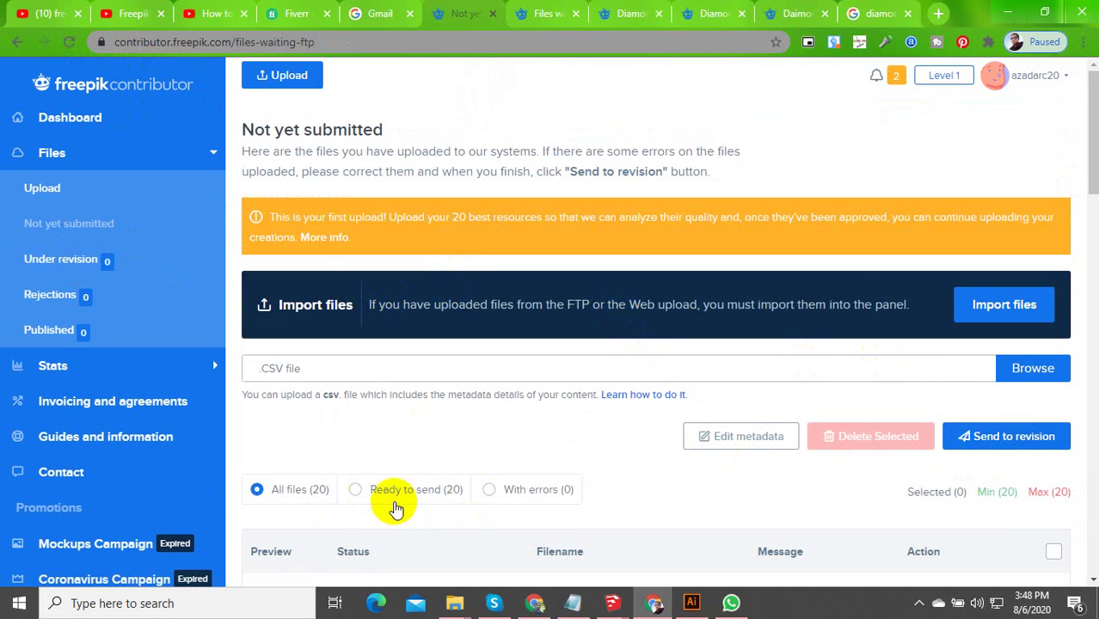
Select all 20 files in the list of files not yet submitted
scroll(404, 361, down, 4)
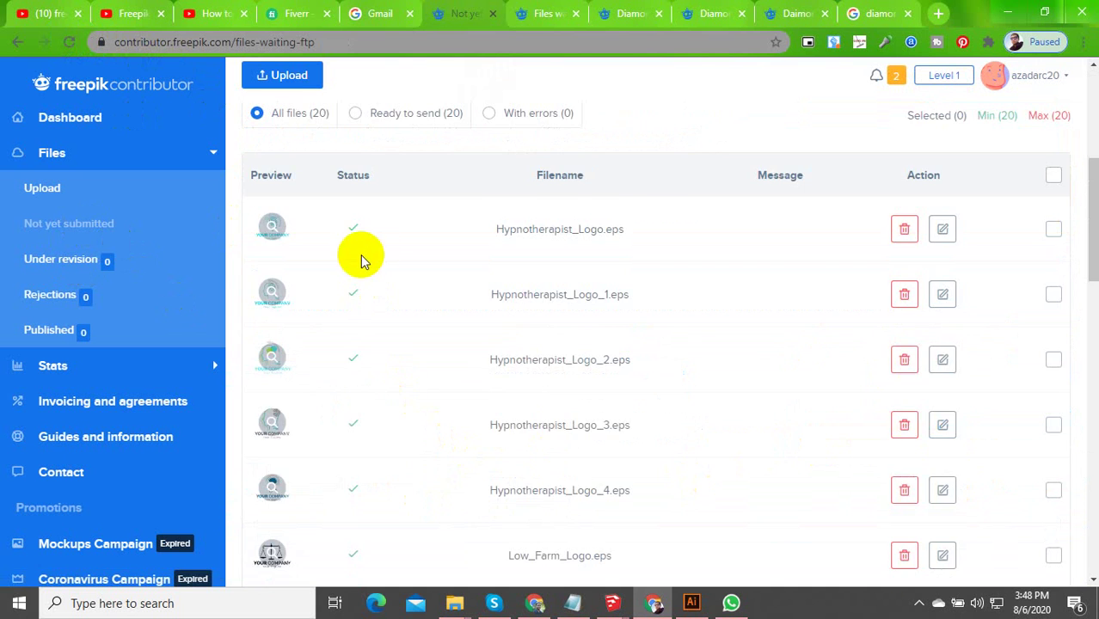
scroll(567, 258, up, 4)
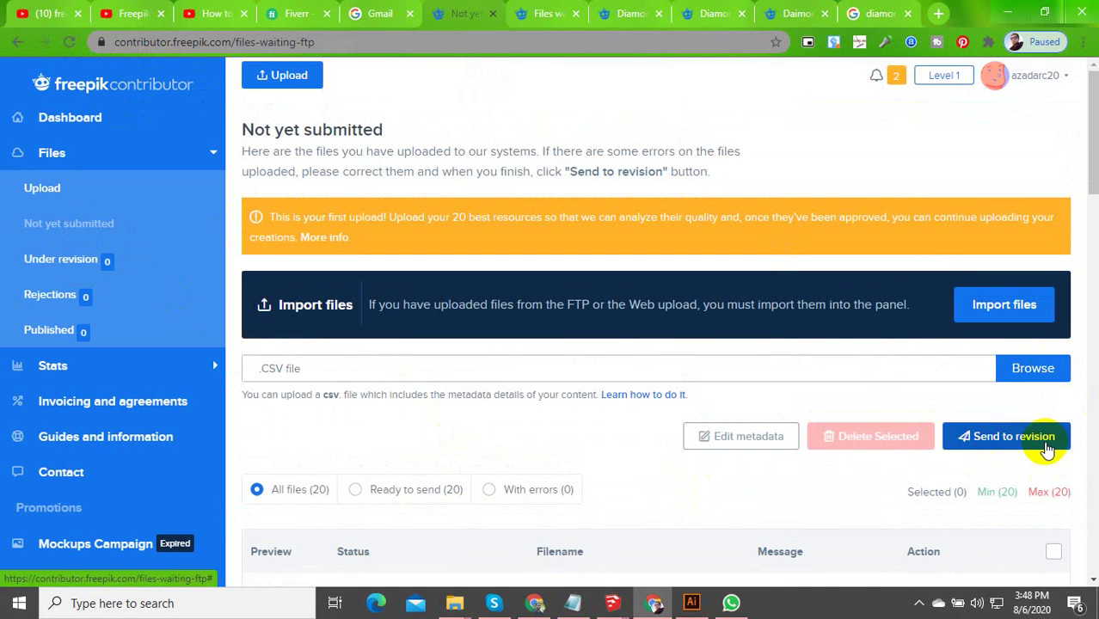
scroll(774, 454, down, 4)
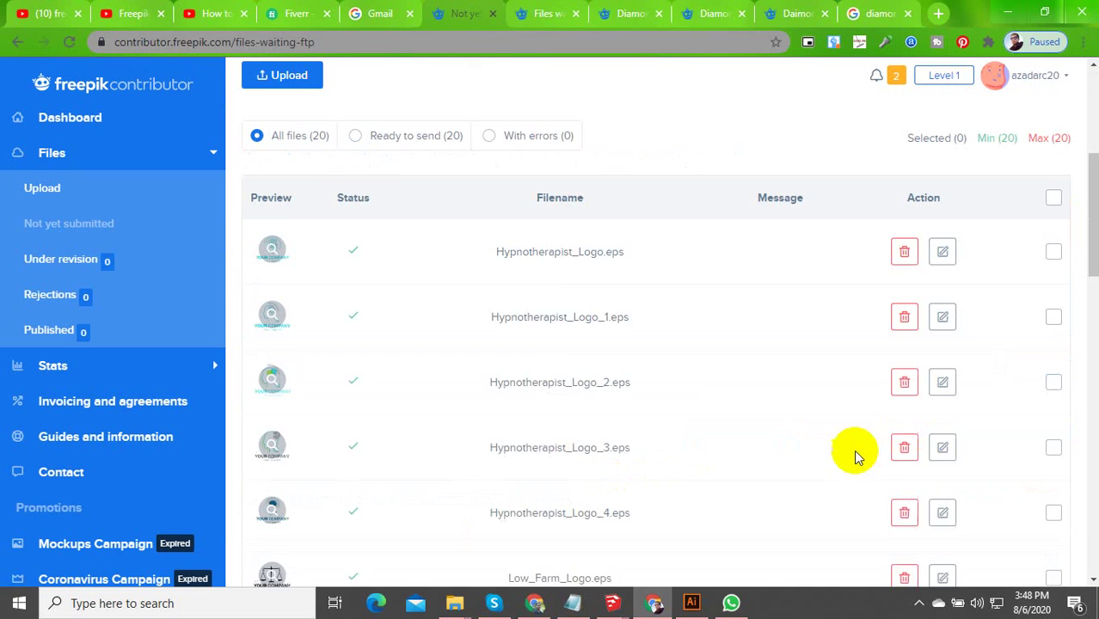
scroll(647, 355, up, 4)
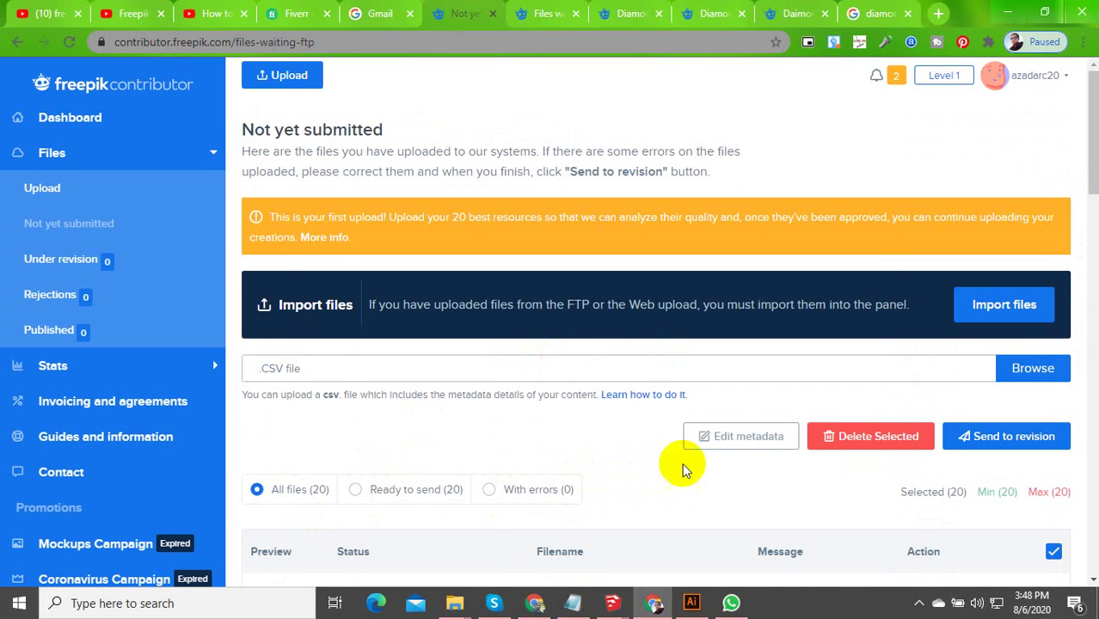
Check the status of each selected file and send the whole selection to revision
scroll(606, 447, down, 15)
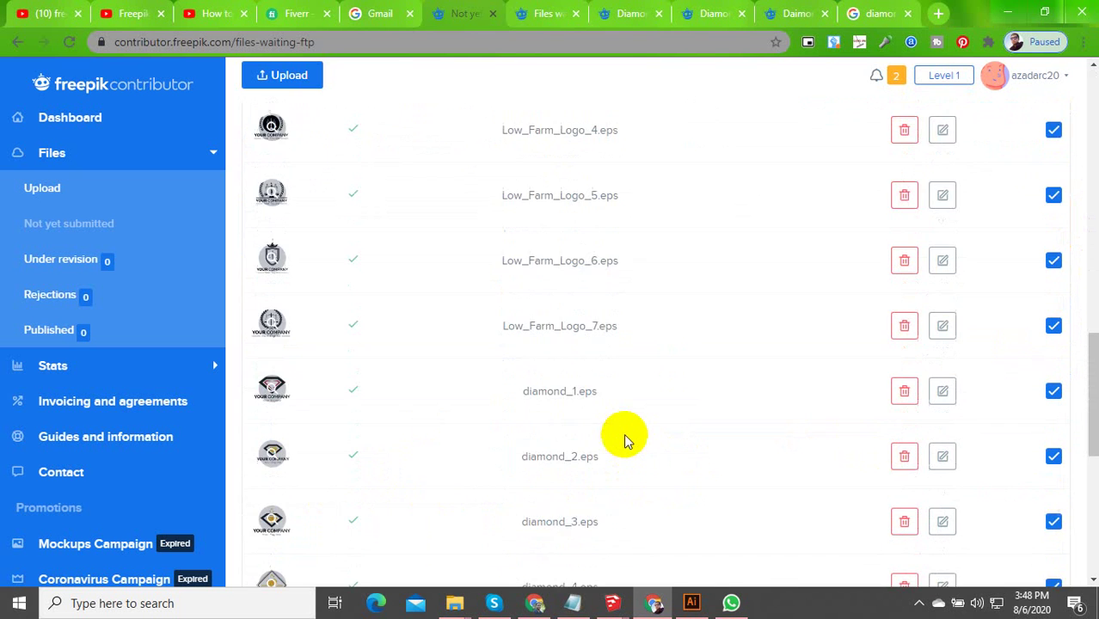
scroll(541, 419, down, 1)
scroll(357, 344, up, 15)
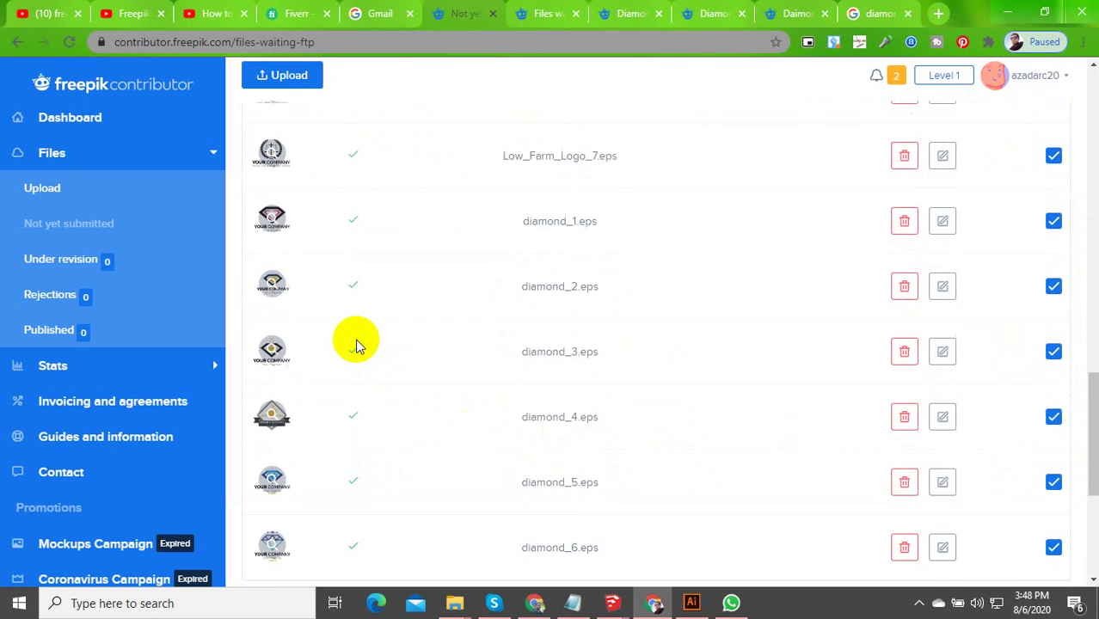
scroll(370, 370, down, 4)
scroll(374, 318, down, 15)
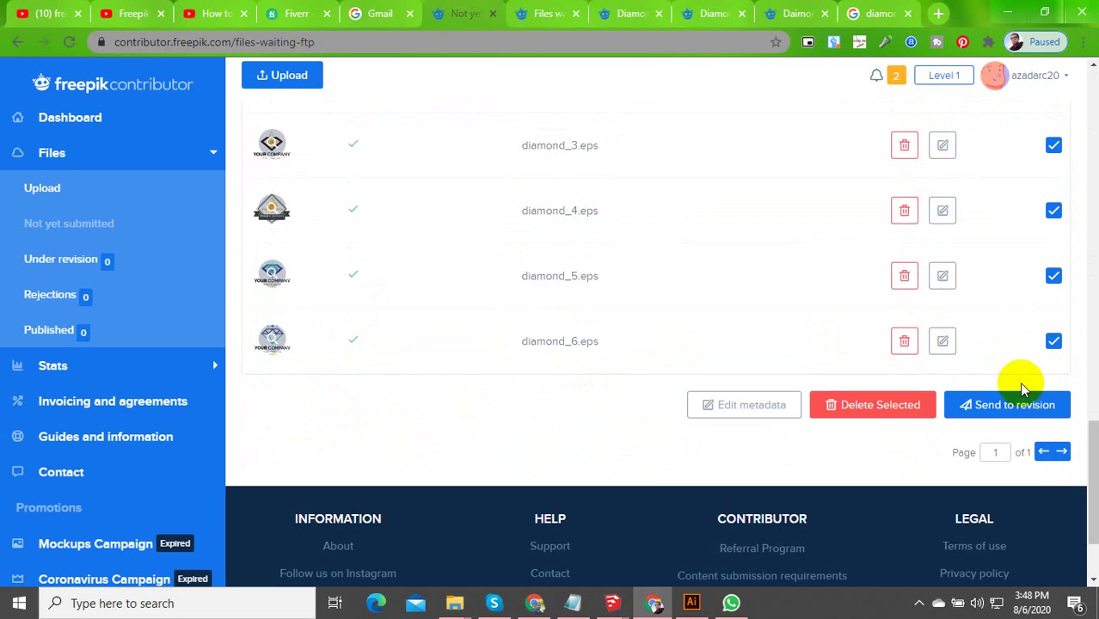
click(1031, 407)
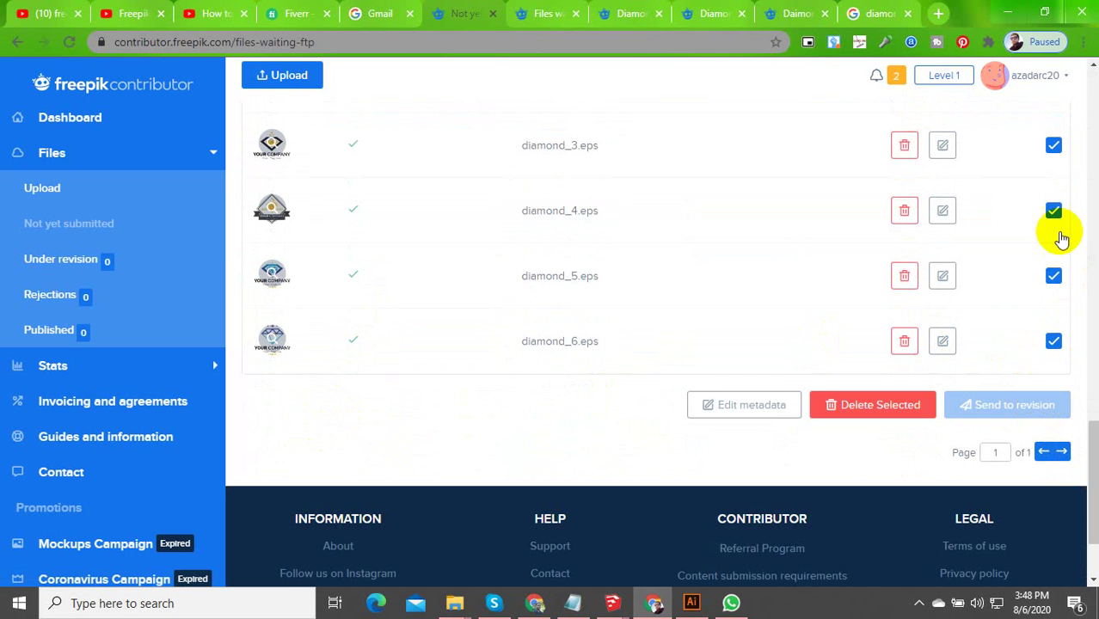
Look over the selected files in the list and open the Under revision page in the tagging browser tab
scroll(1057, 224, up, 15)
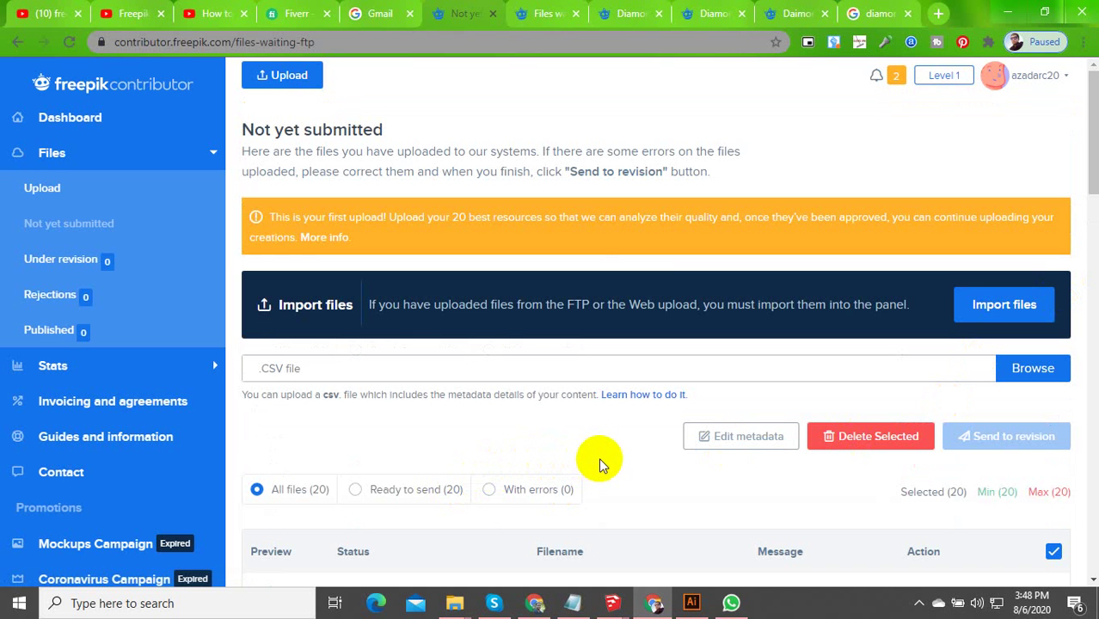
scroll(606, 457, down, 13)
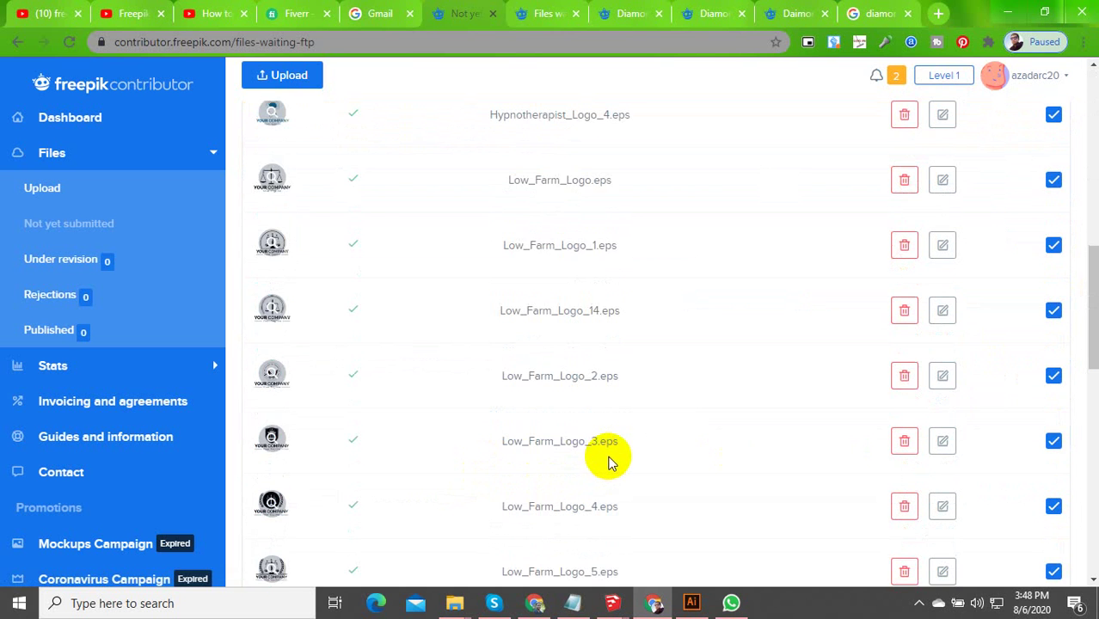
scroll(611, 459, down, 6)
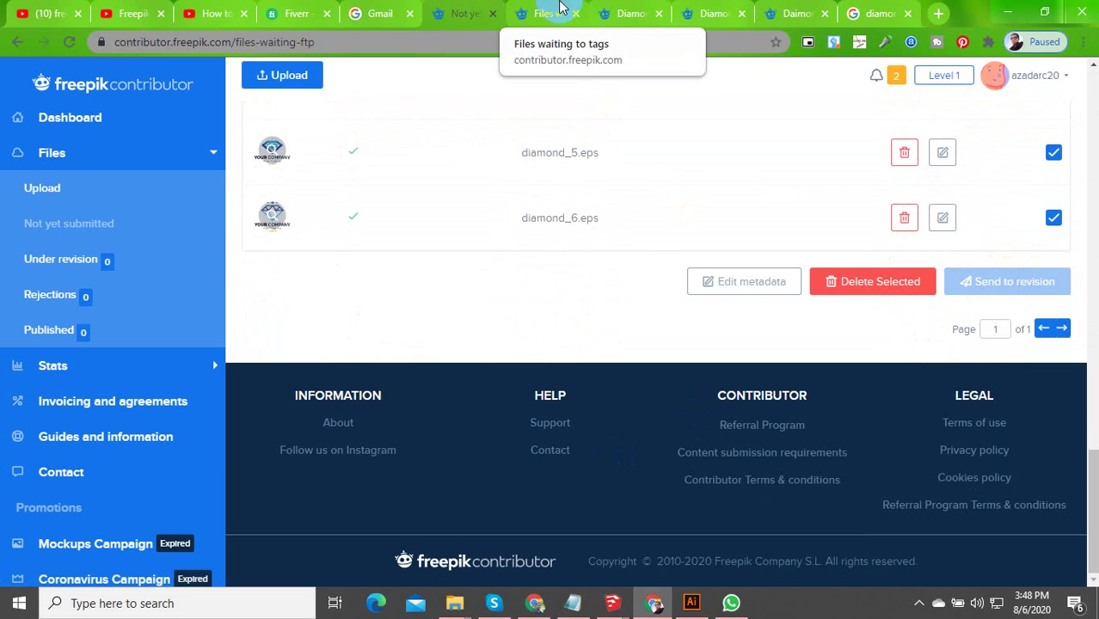
click(559, 8)
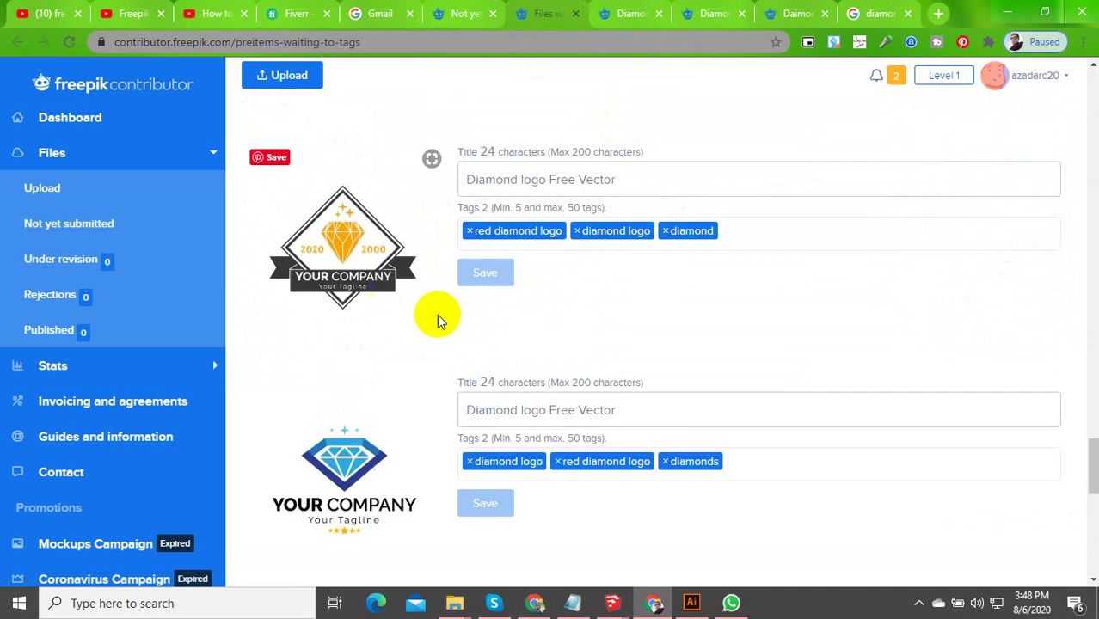
scroll(581, 278, down, 5)
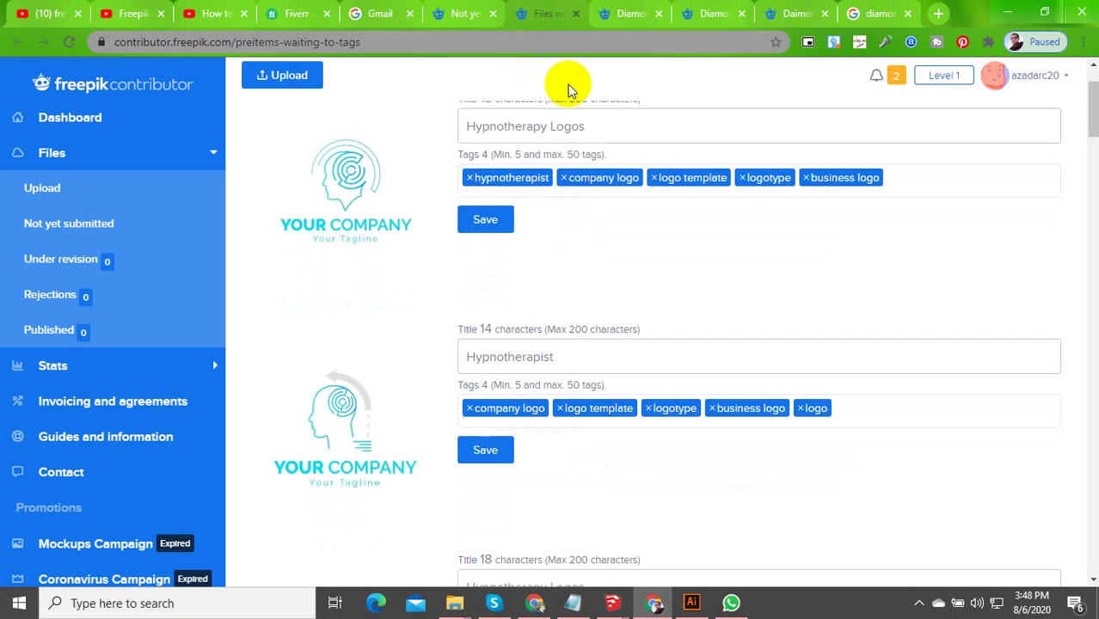
scroll(567, 88, up, 2)
click(76, 261)
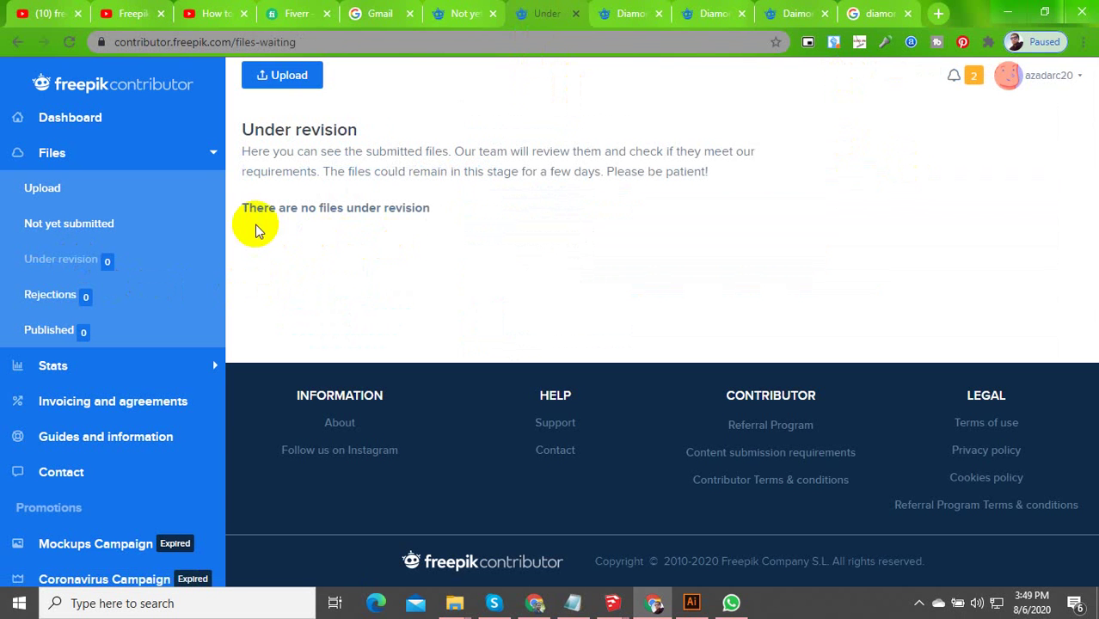
Return to the Not yet submitted page and review its first-upload notice and the statuses of the selected files
click(465, 13)
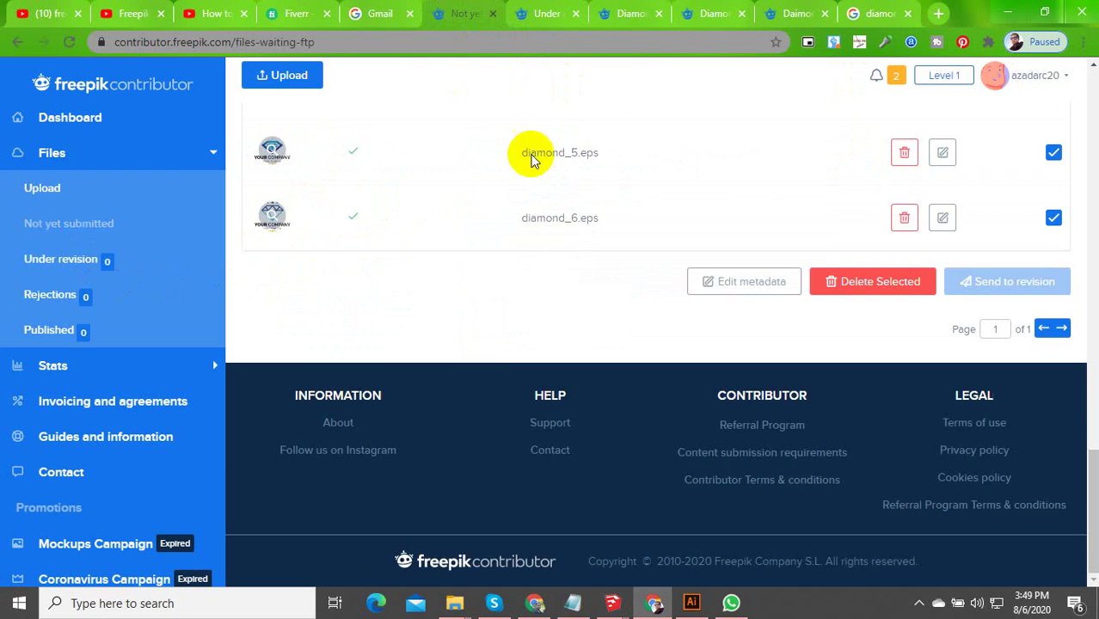
scroll(971, 318, up, 15)
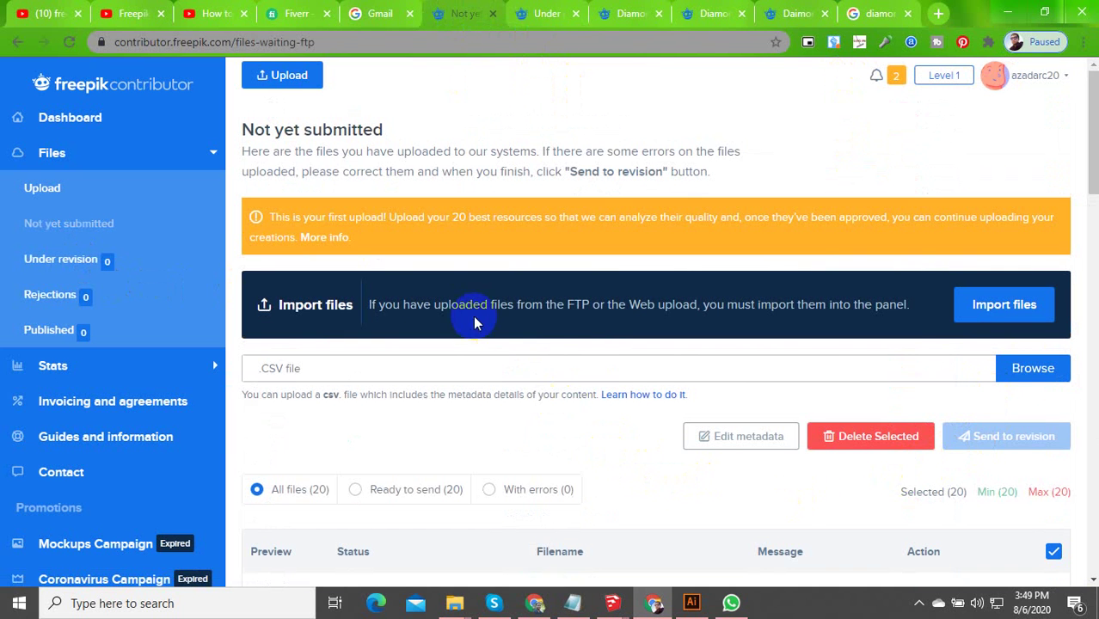
click(437, 223)
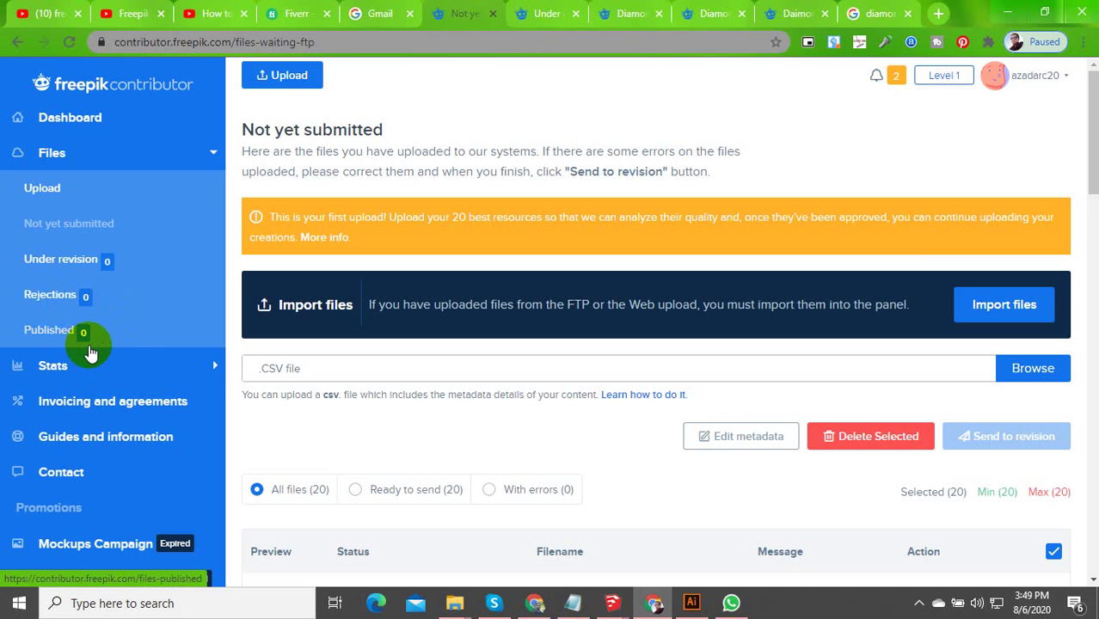
scroll(550, 383, down, 15)
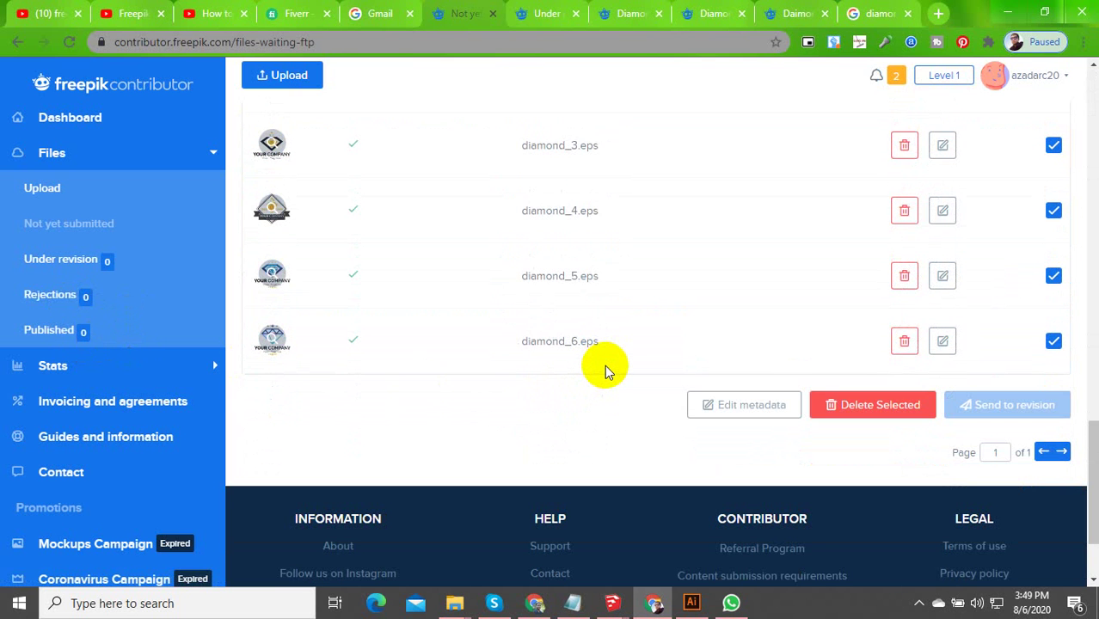
scroll(507, 368, up, 5)
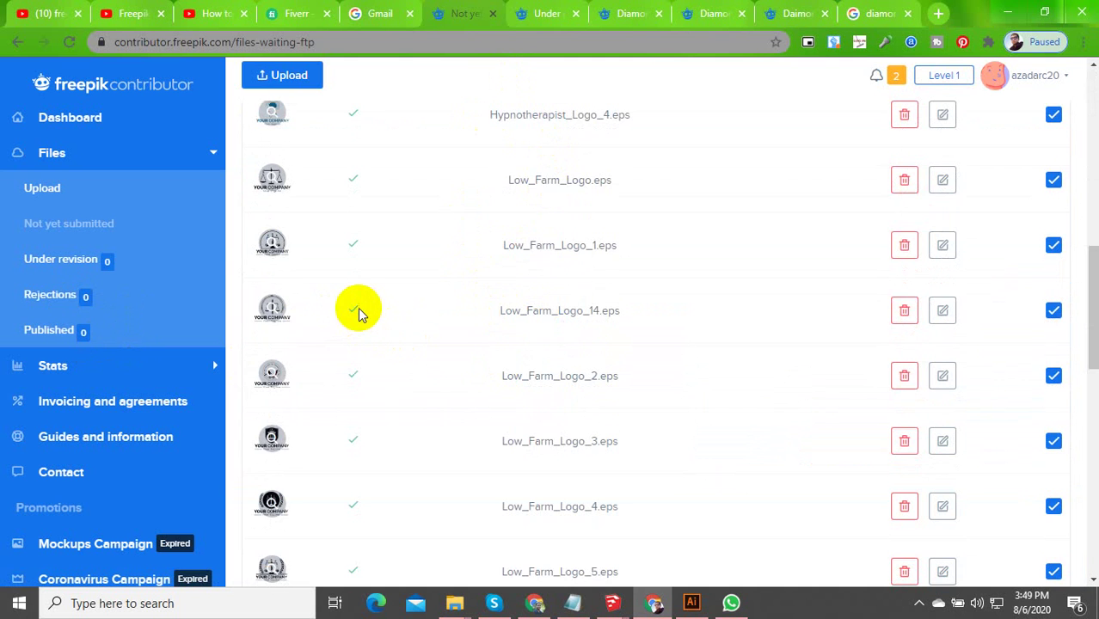
scroll(370, 302, up, 10)
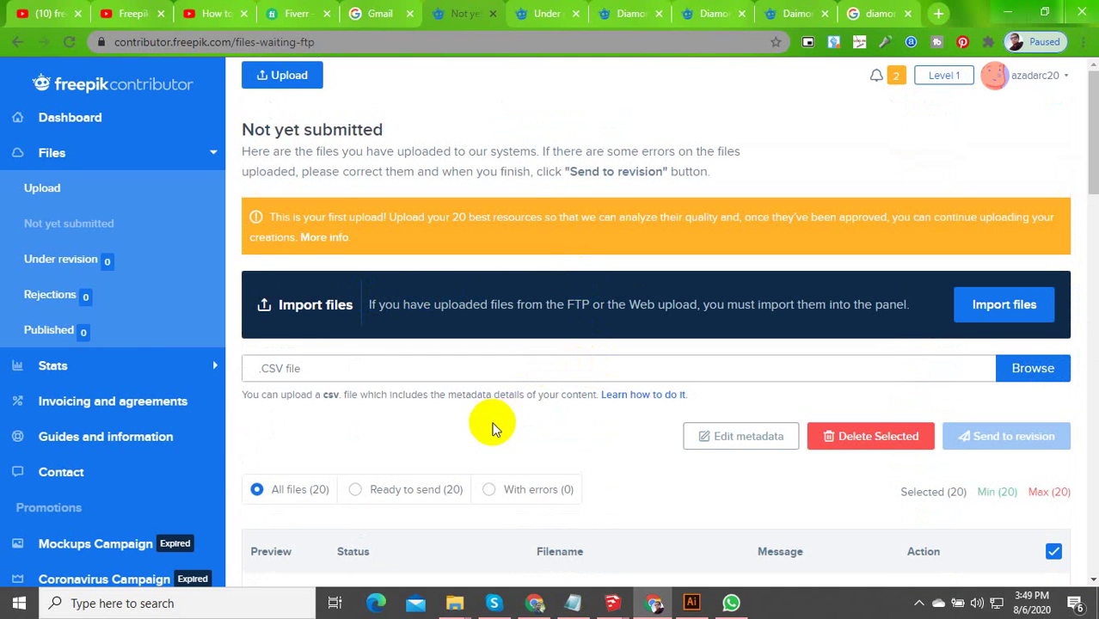
scroll(492, 427, down, 4)
scroll(492, 423, down, 4)
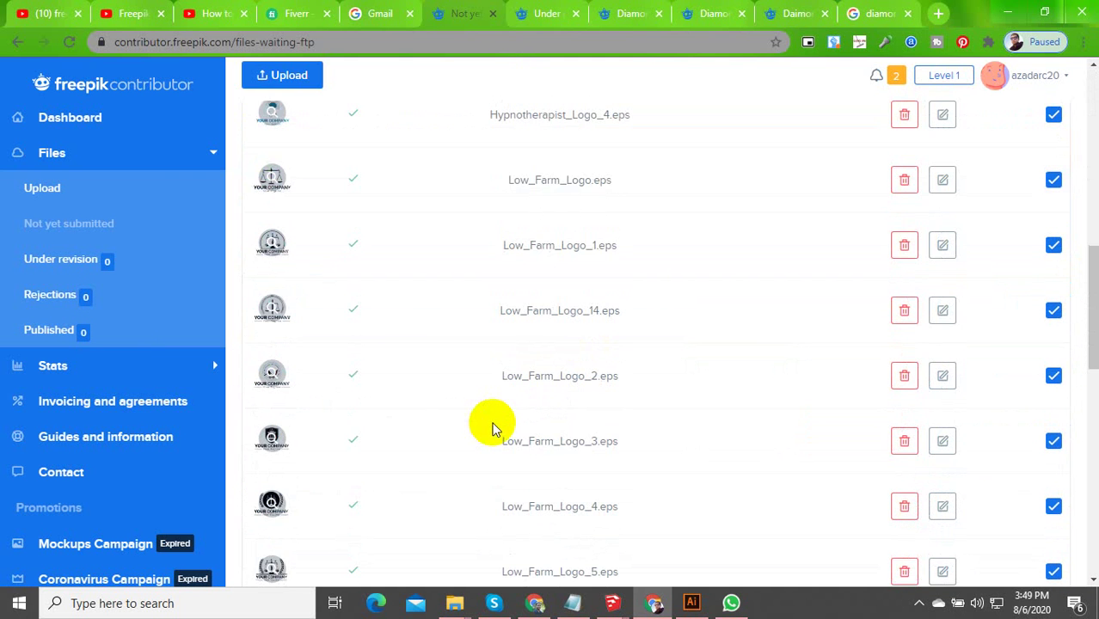
scroll(492, 427, down, 8)
scroll(529, 413, up, 15)
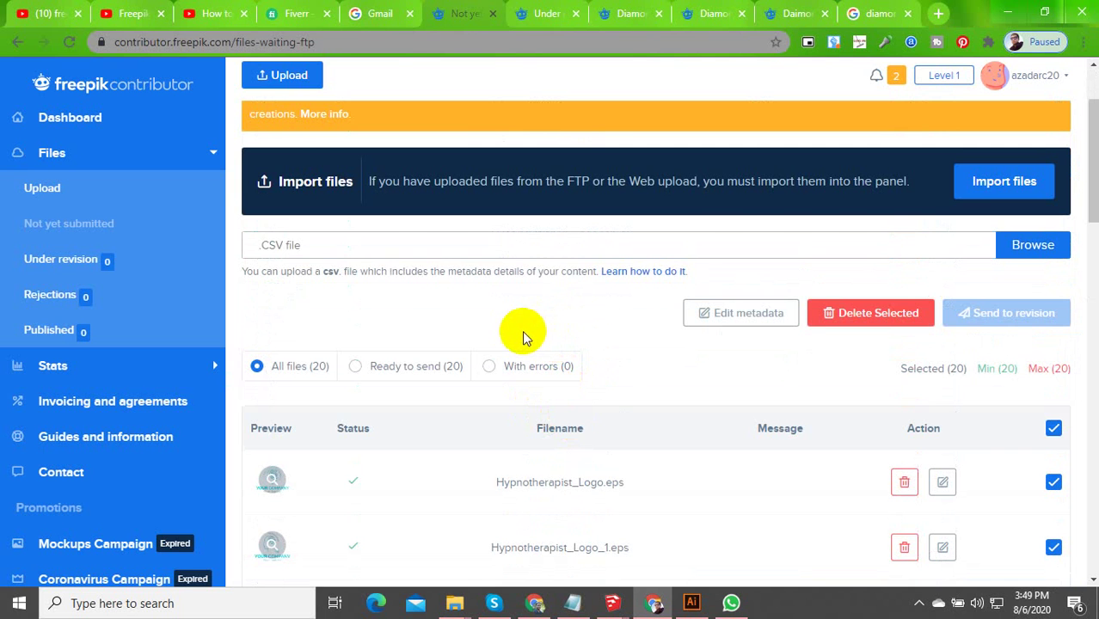
Go back to the Under revision page and reload it to check for submitted files
click(526, 13)
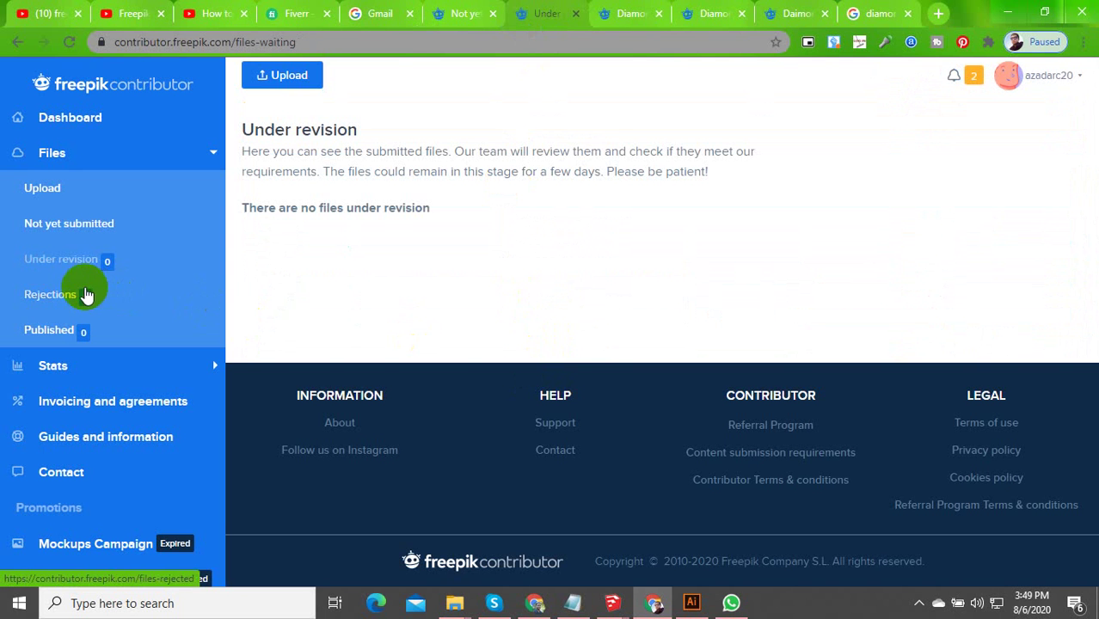
click(73, 262)
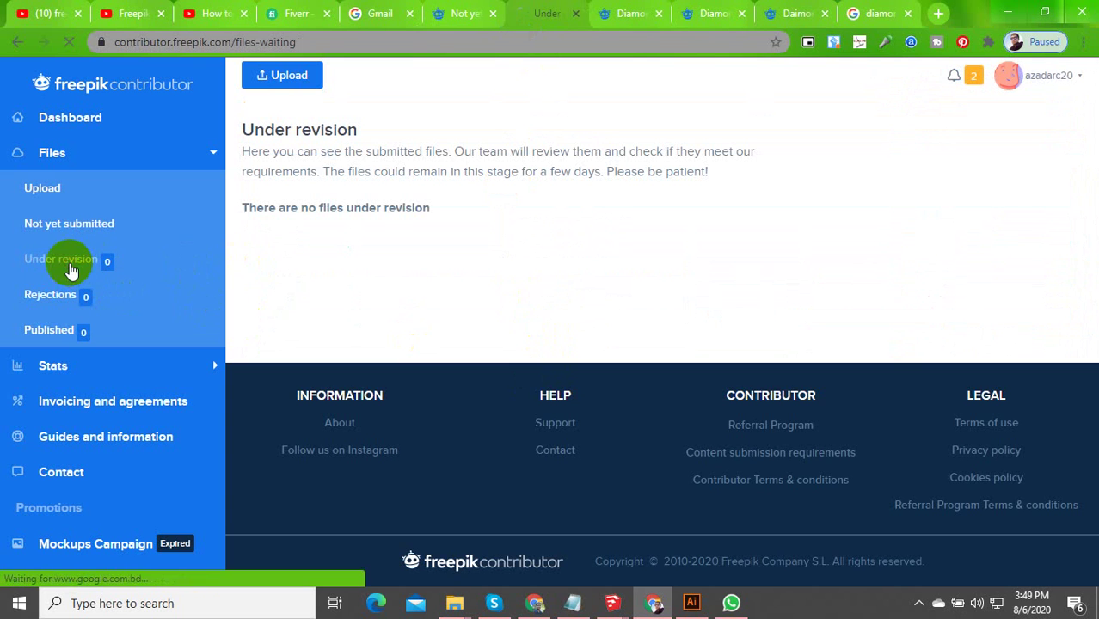